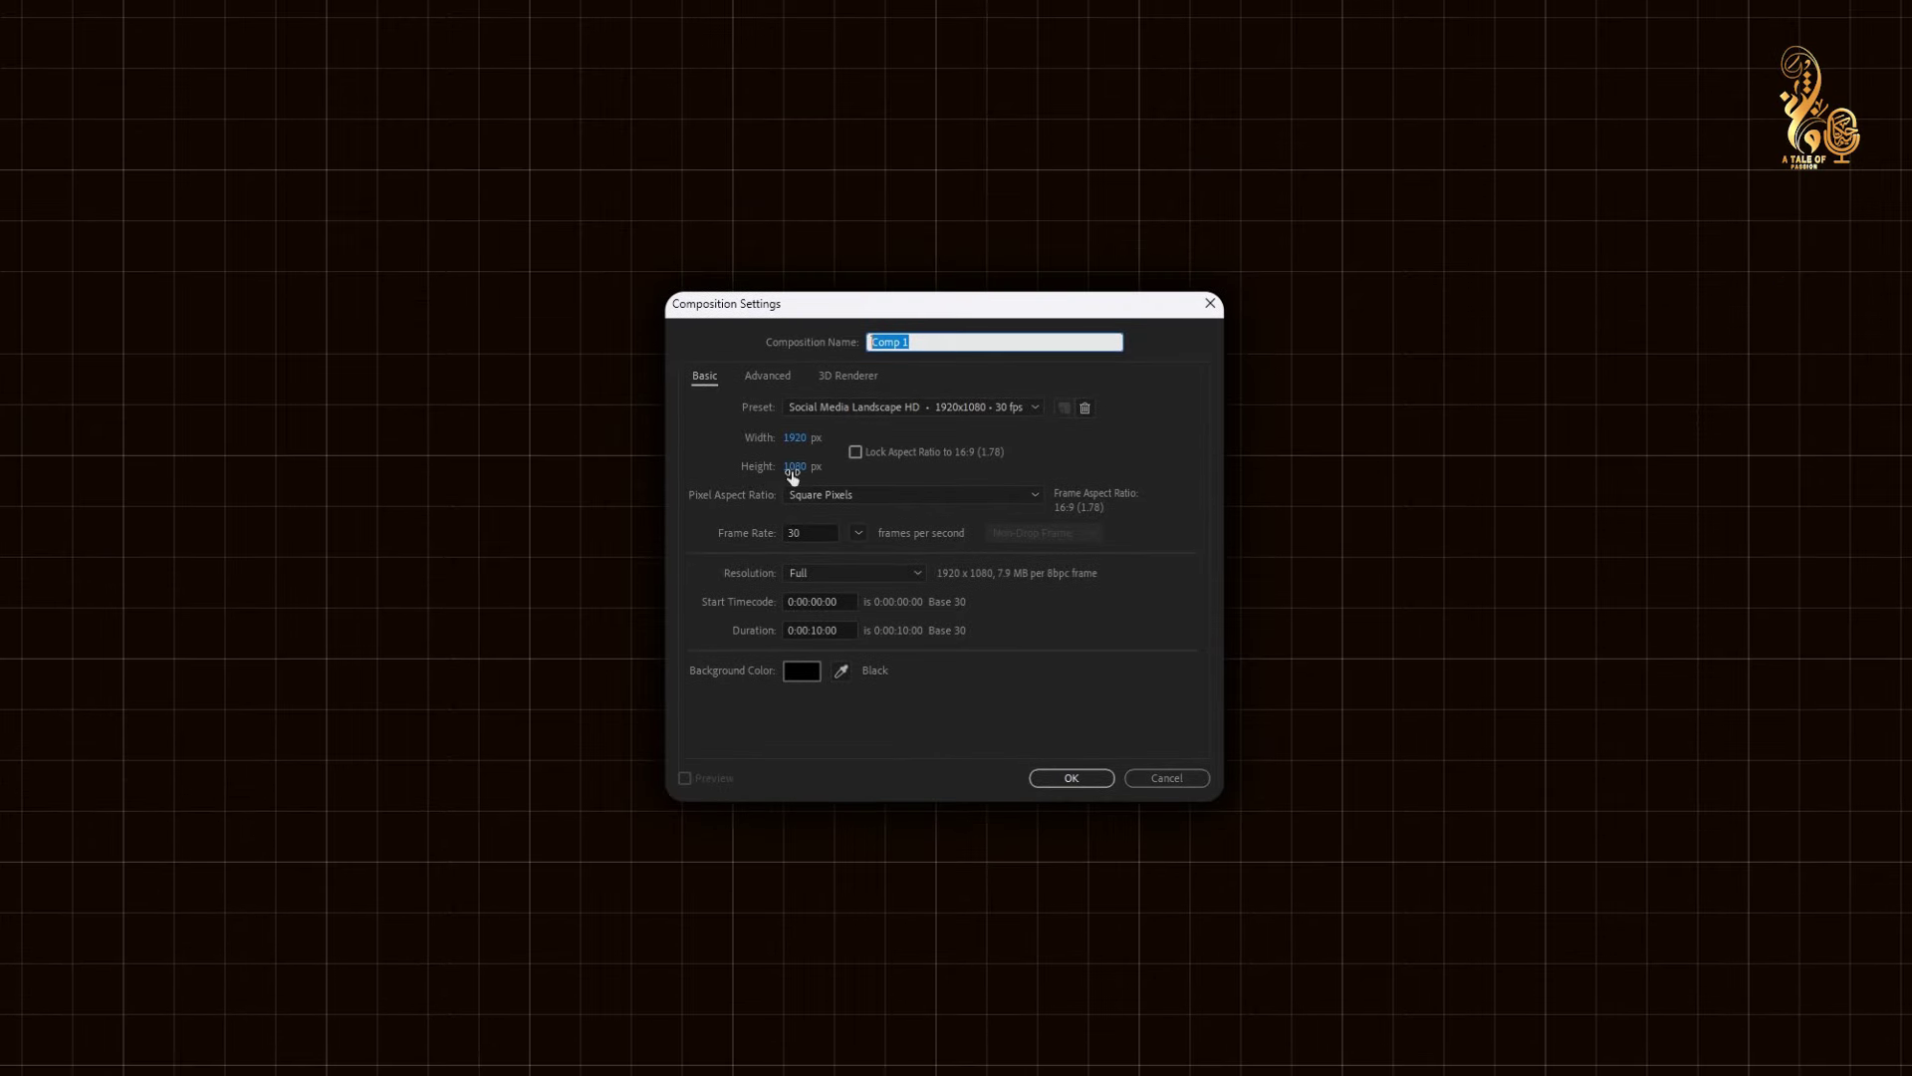
# Create a 1920 x 1080 px composition at 30 fps, 10 seconds long, with a dark gray background
pyautogui.click(794, 327)
pyautogui.click(787, 482)
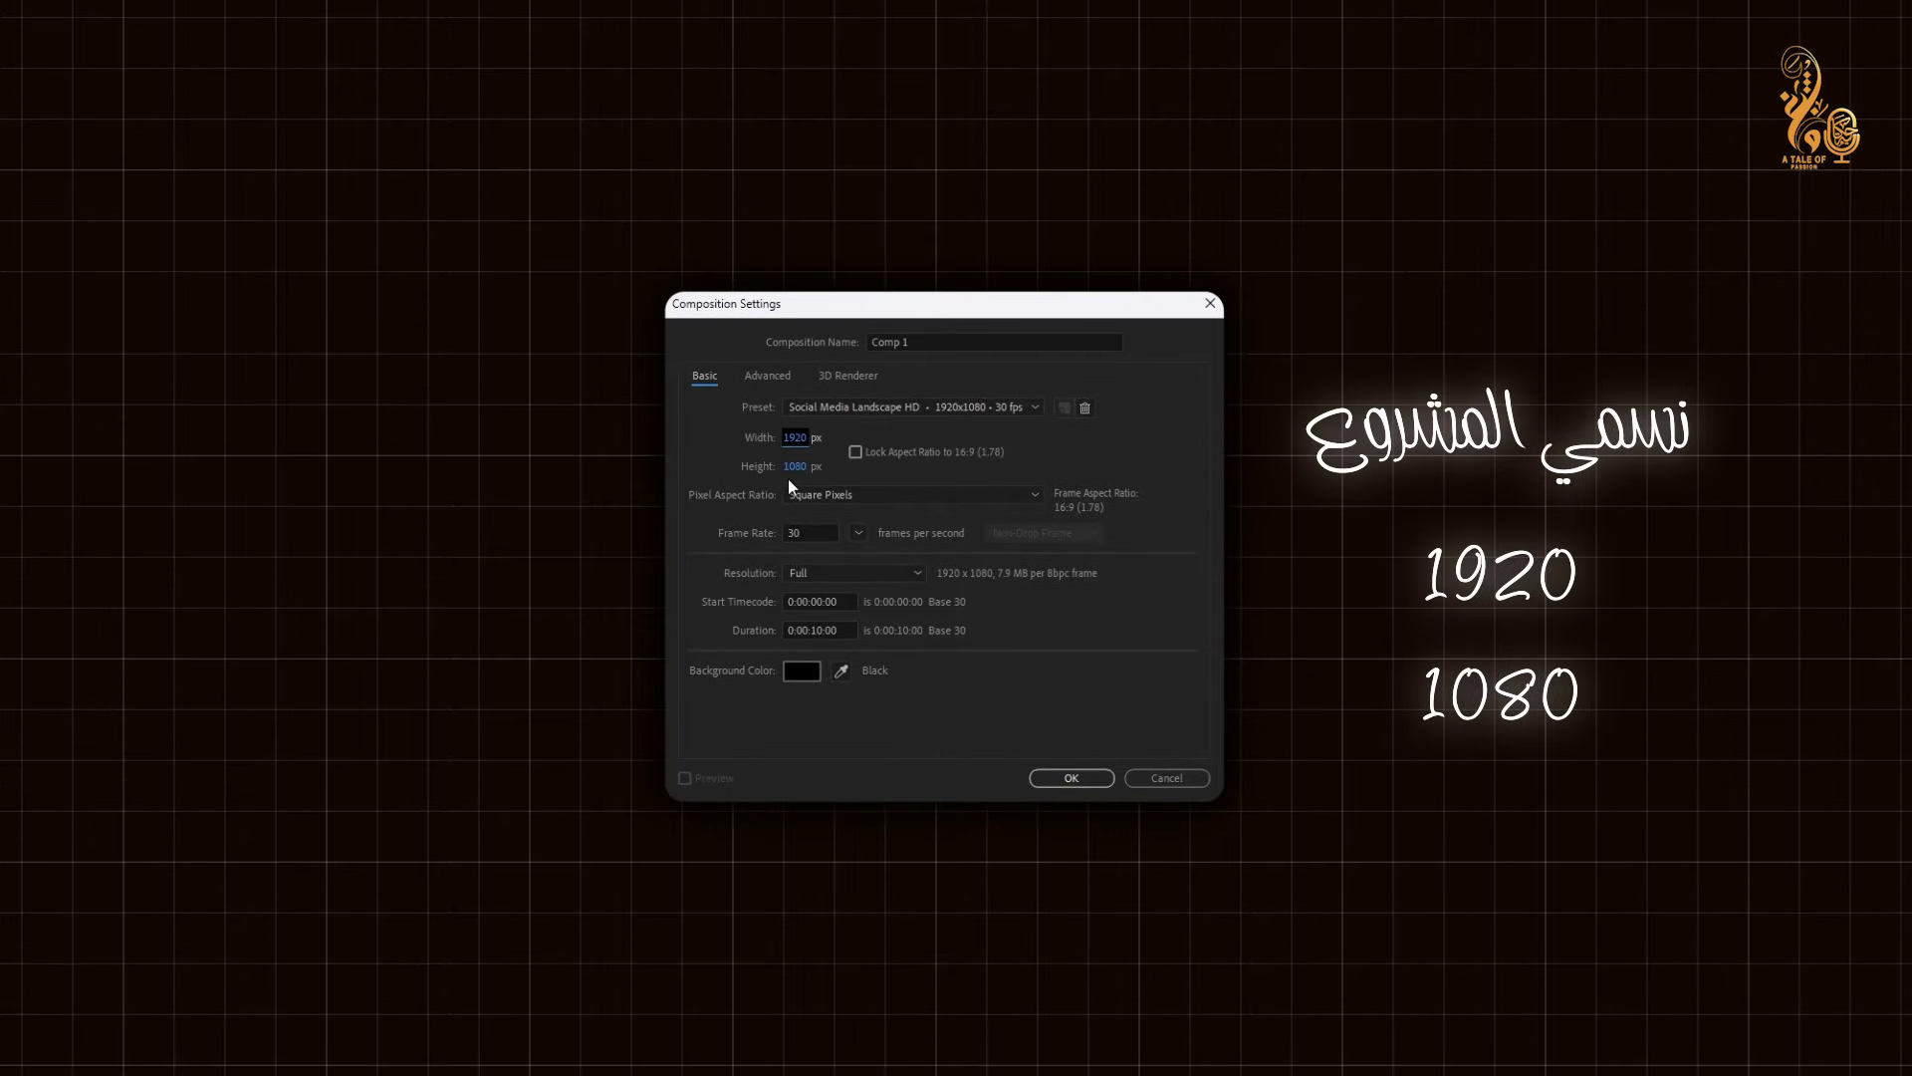
pyautogui.click(795, 529)
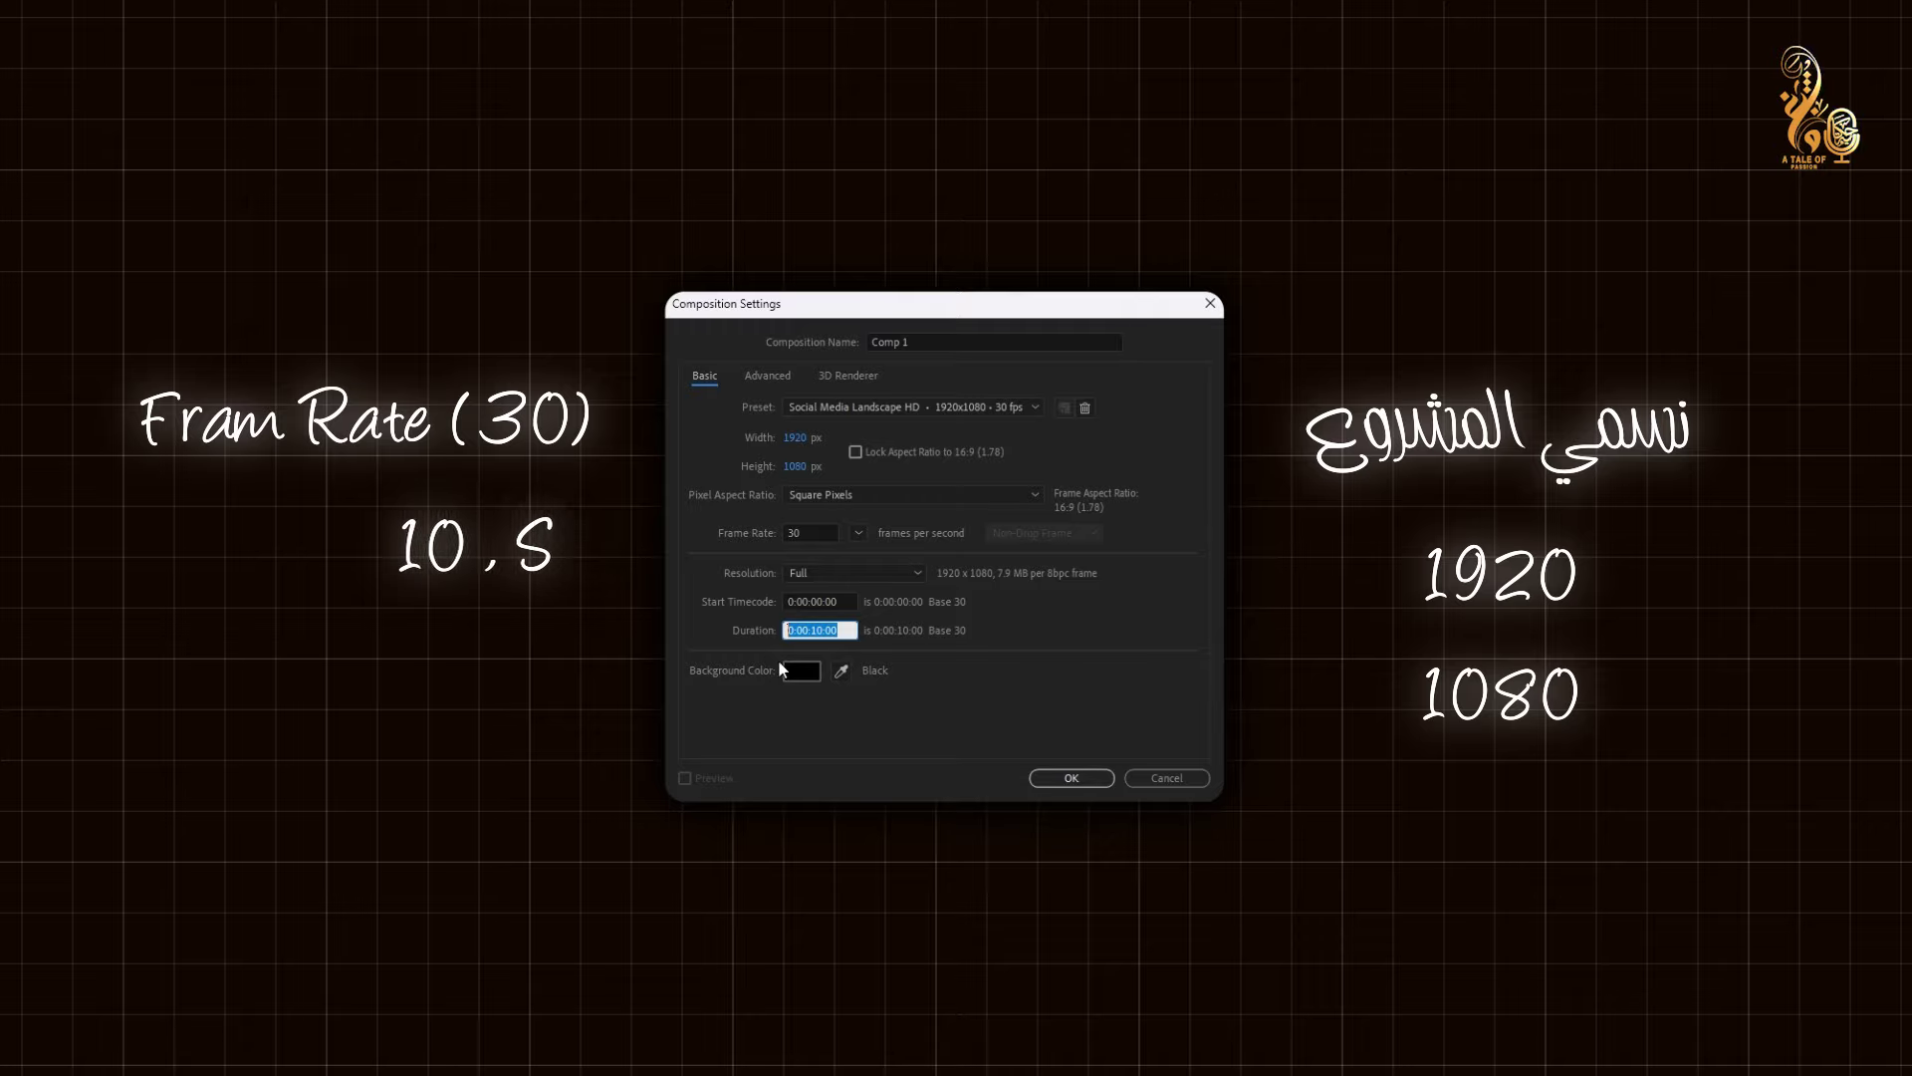
pyautogui.click(792, 667)
pyautogui.click(785, 629)
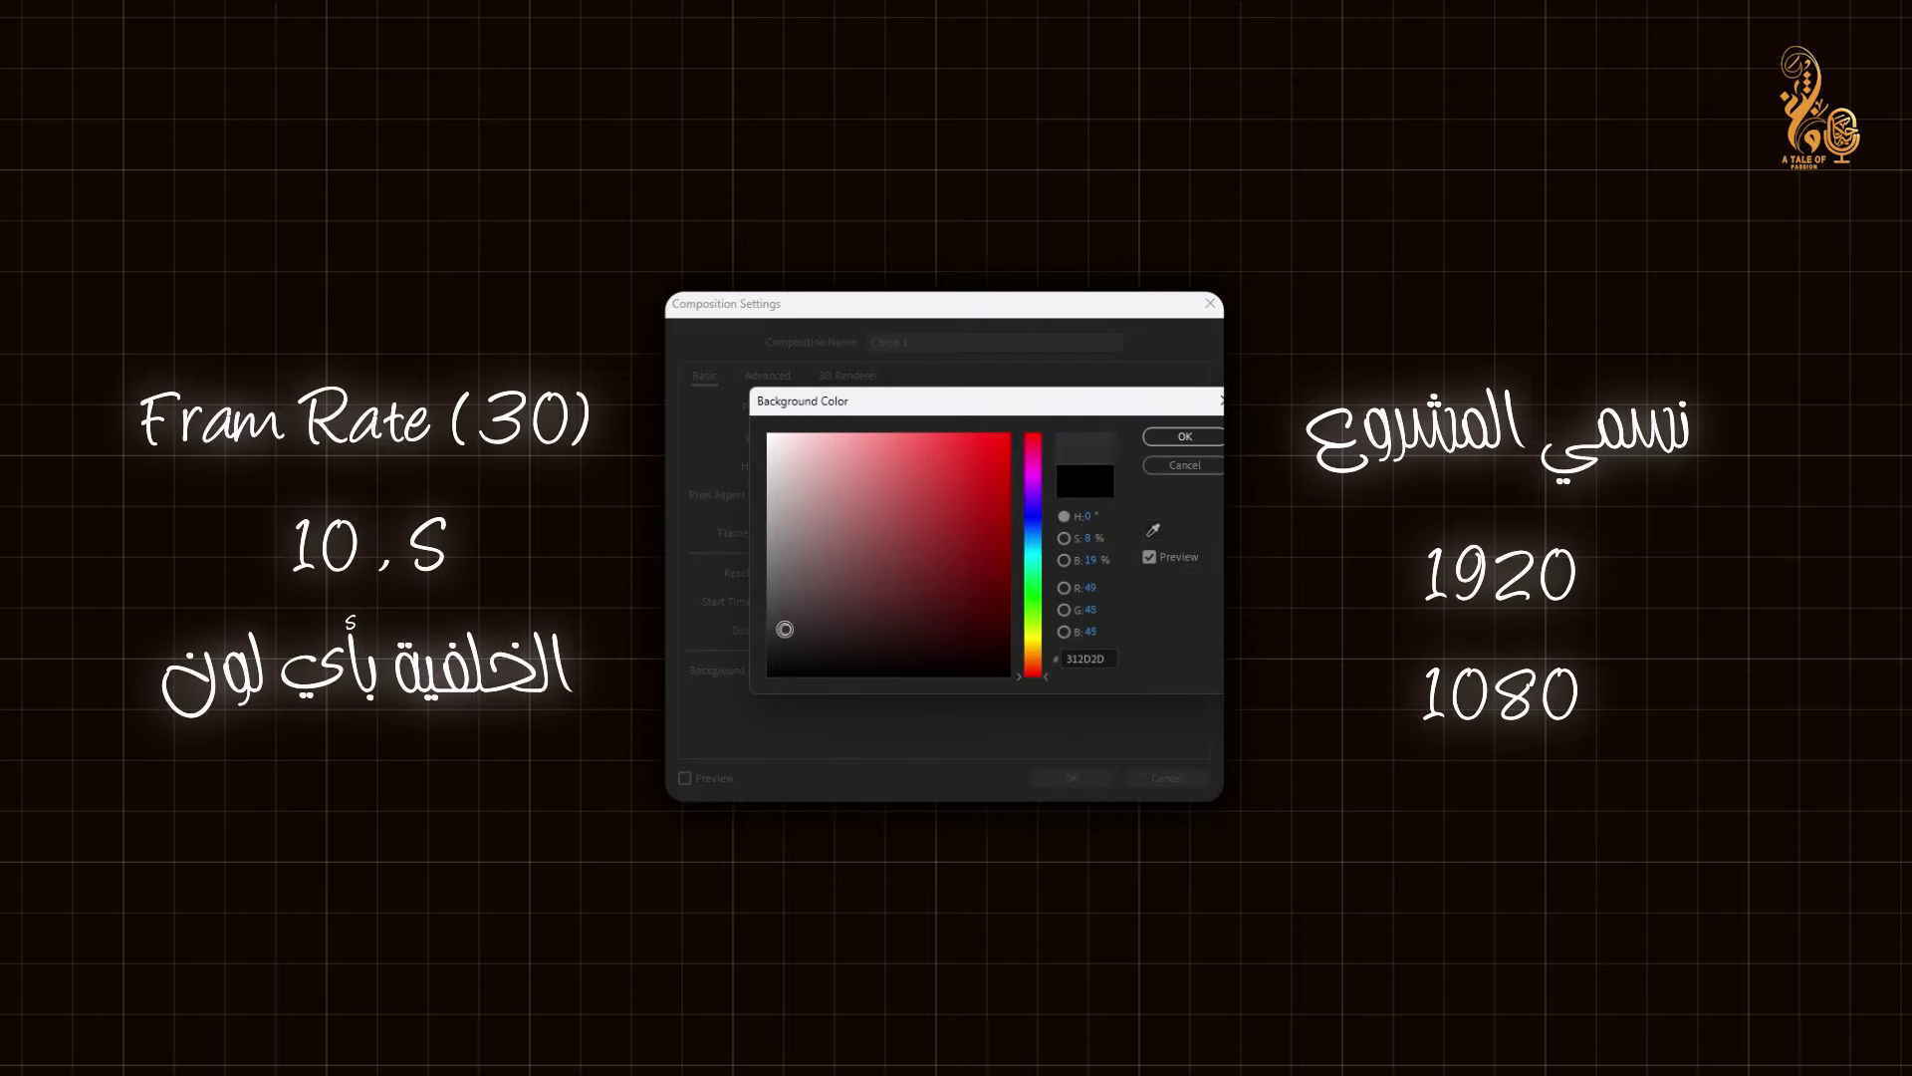
pyautogui.moveTo(751, 632); pyautogui.dragTo(752, 638)
pyautogui.click(1158, 438)
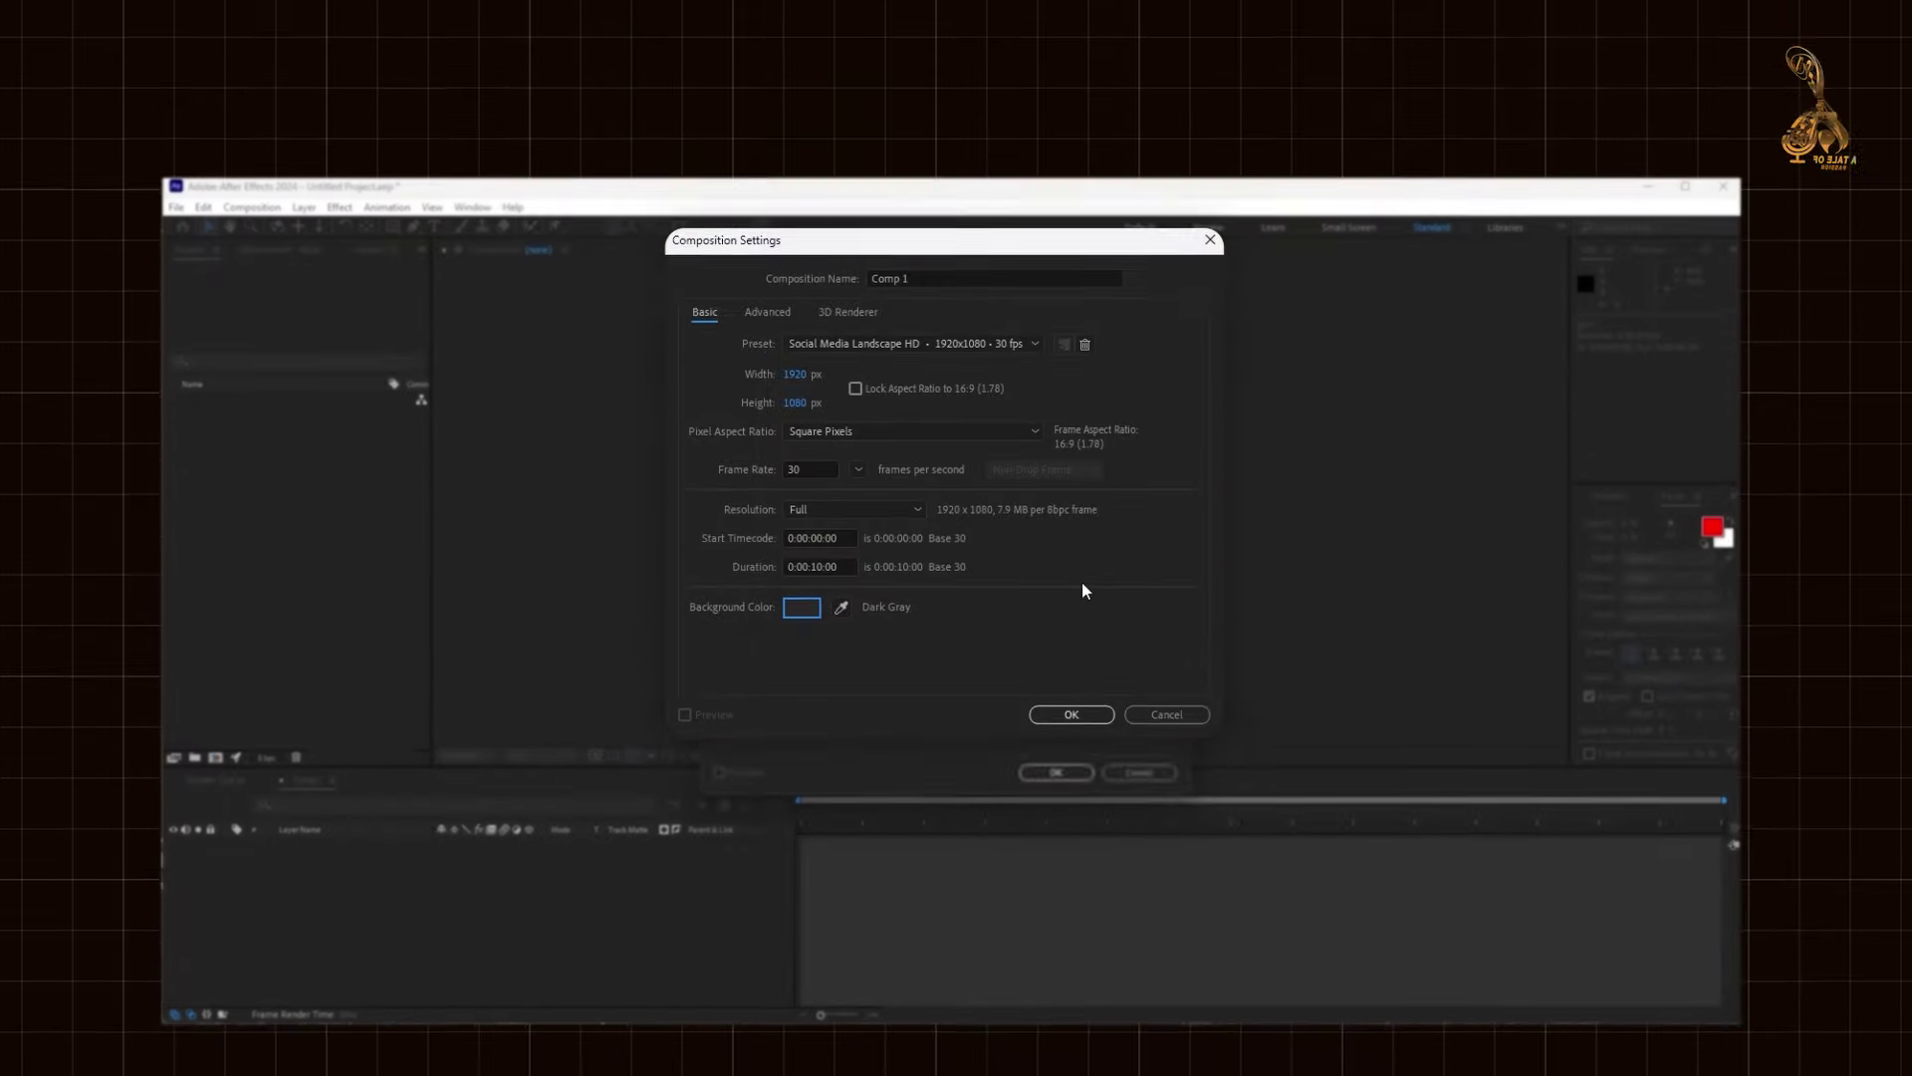
pyautogui.click(1066, 716)
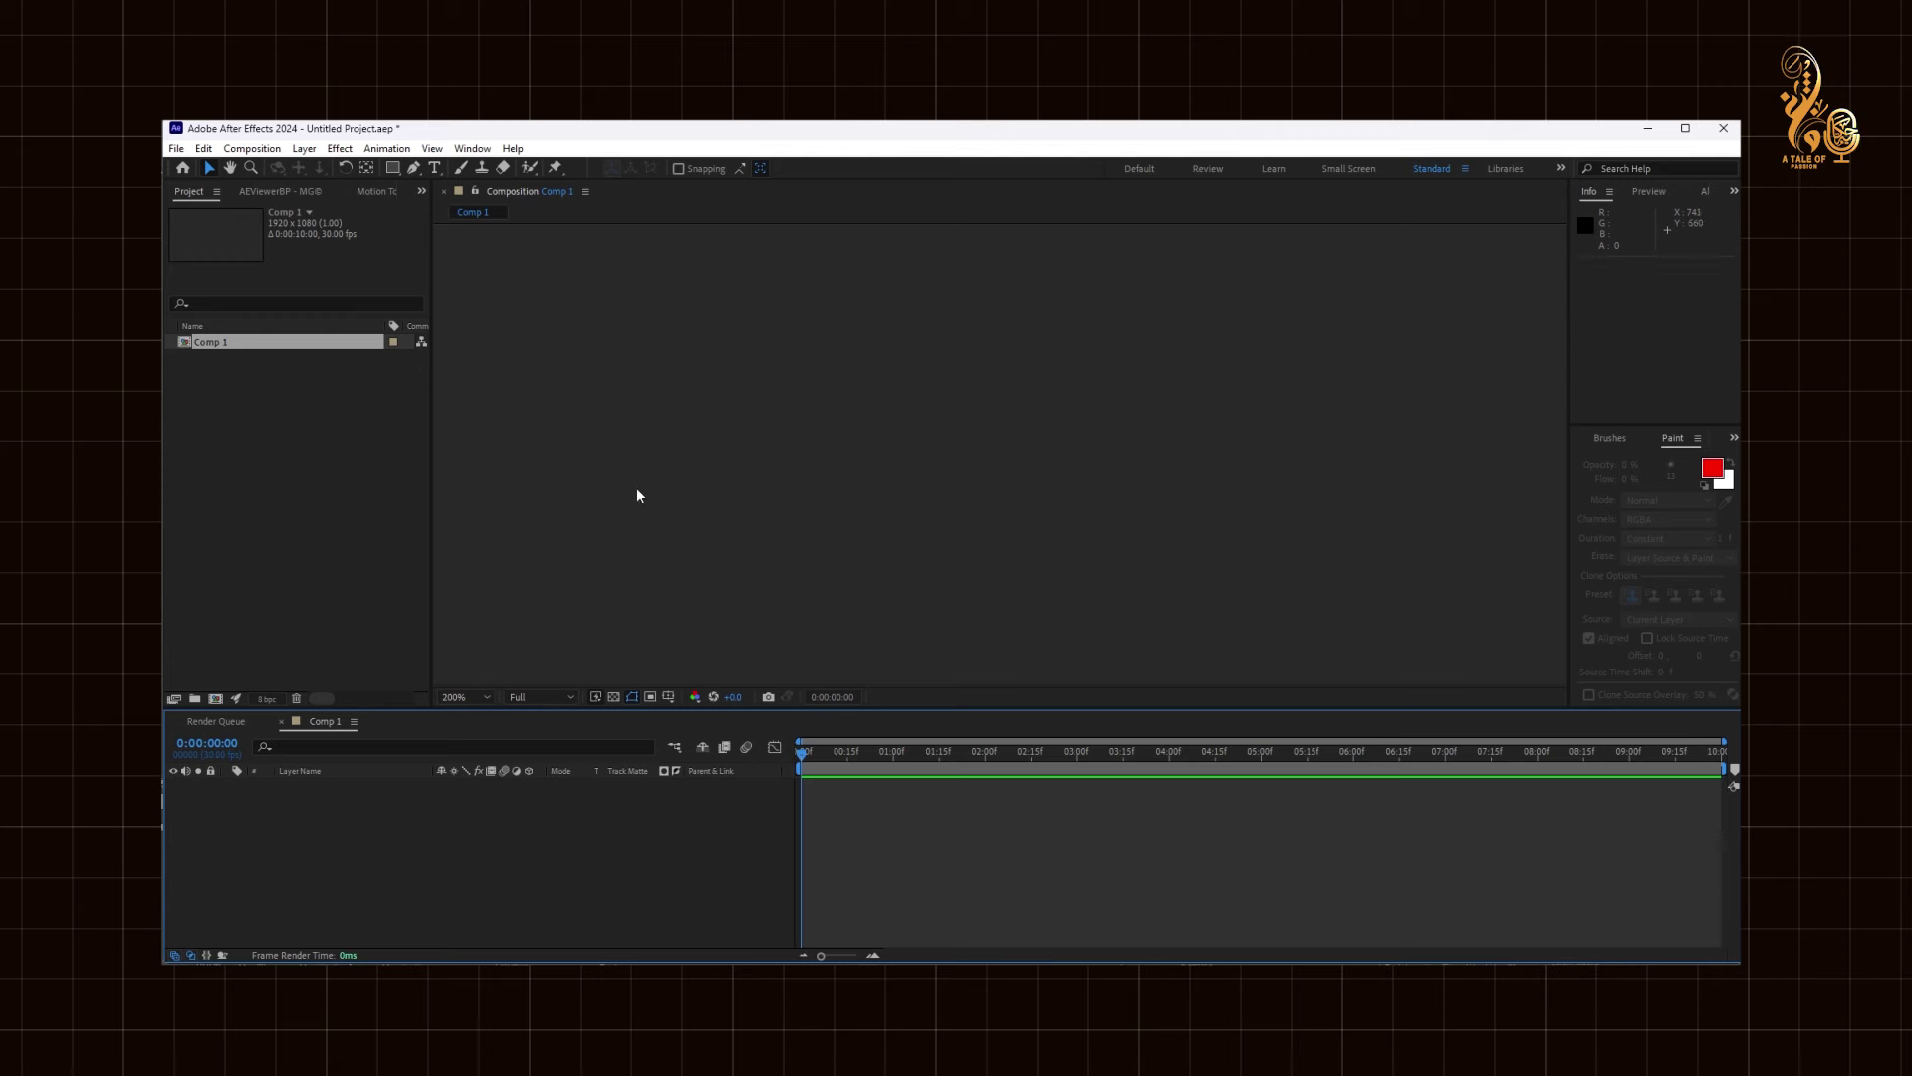
# Set the composition viewer's magnification to Fit
pyautogui.scroll(-4, 640, 494)
pyautogui.click(463, 697)
pyautogui.click(475, 400)
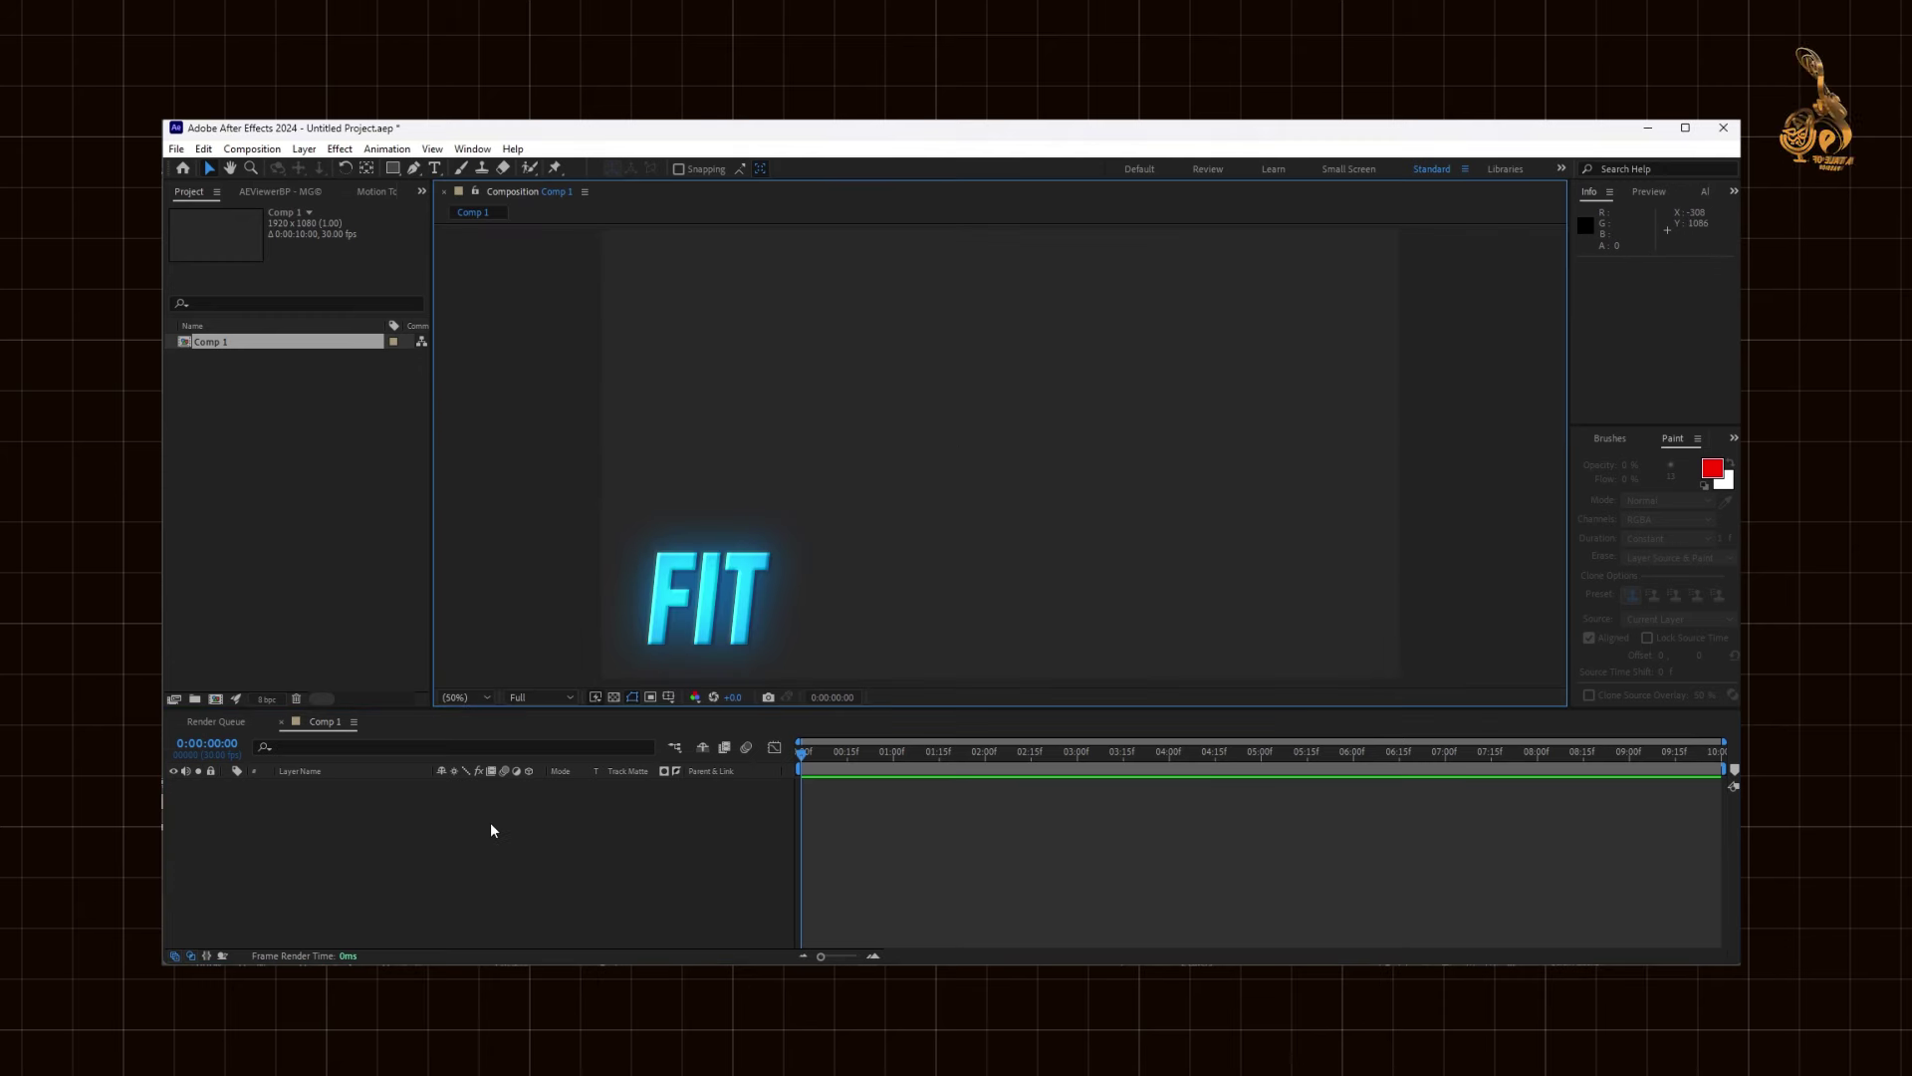
# Choose the Illustrator file Gum.ai from the lesson folder for import into the project
pyautogui.click(490, 824)
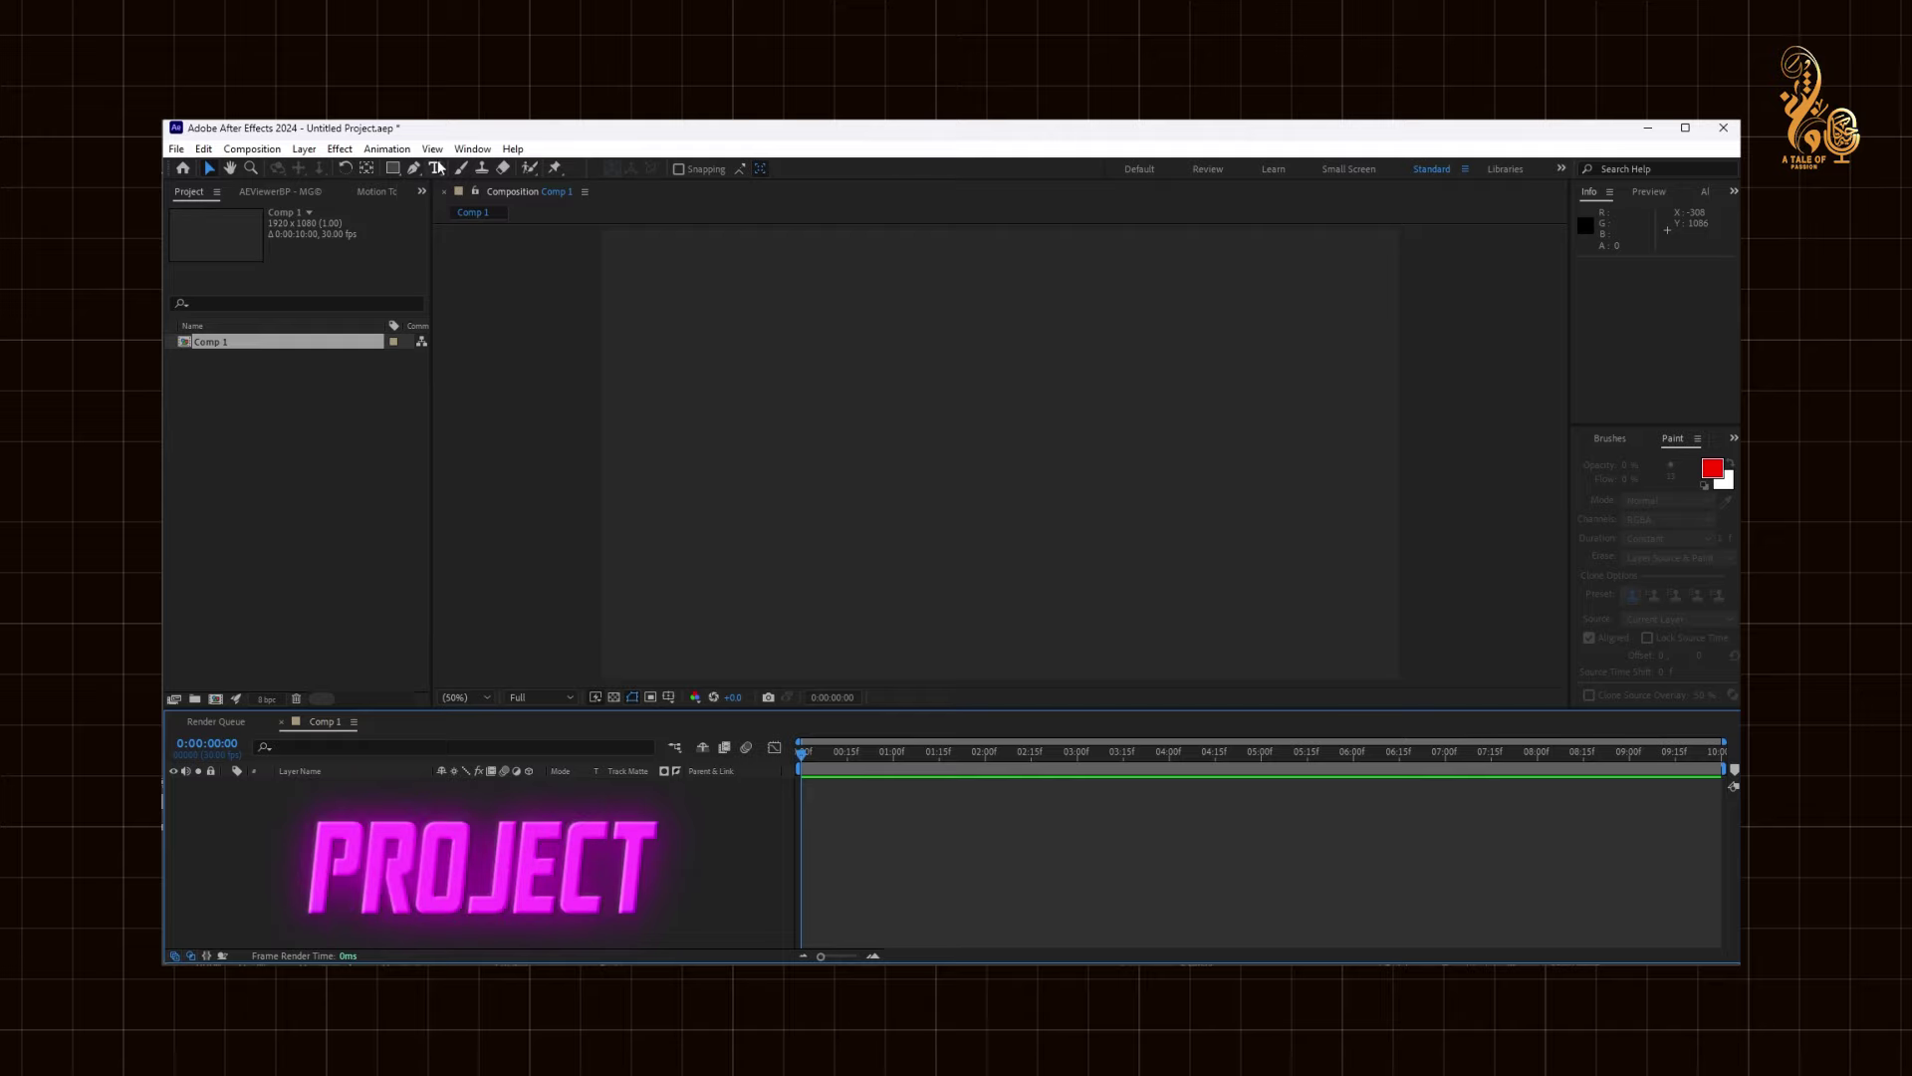
pyautogui.click(473, 150)
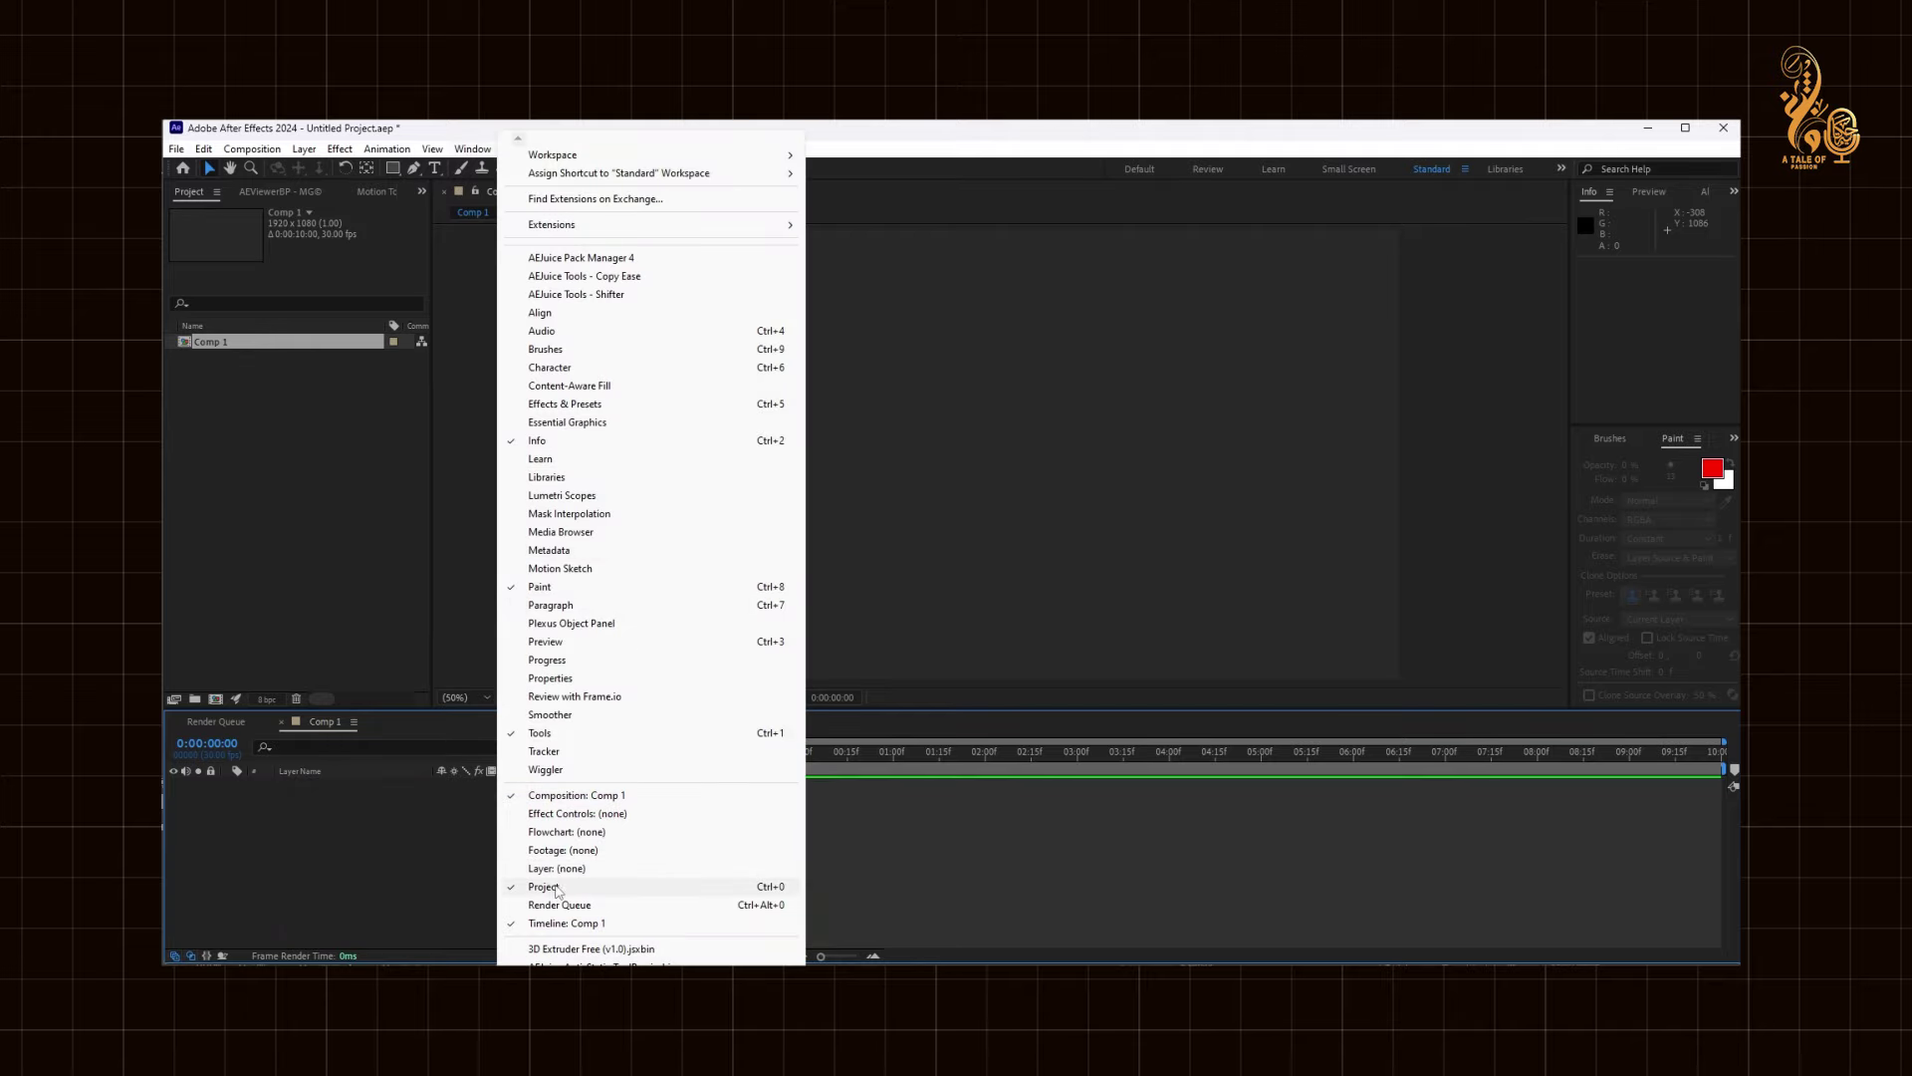
pyautogui.click(314, 530)
pyautogui.doubleClick(312, 521)
pyautogui.click(439, 291)
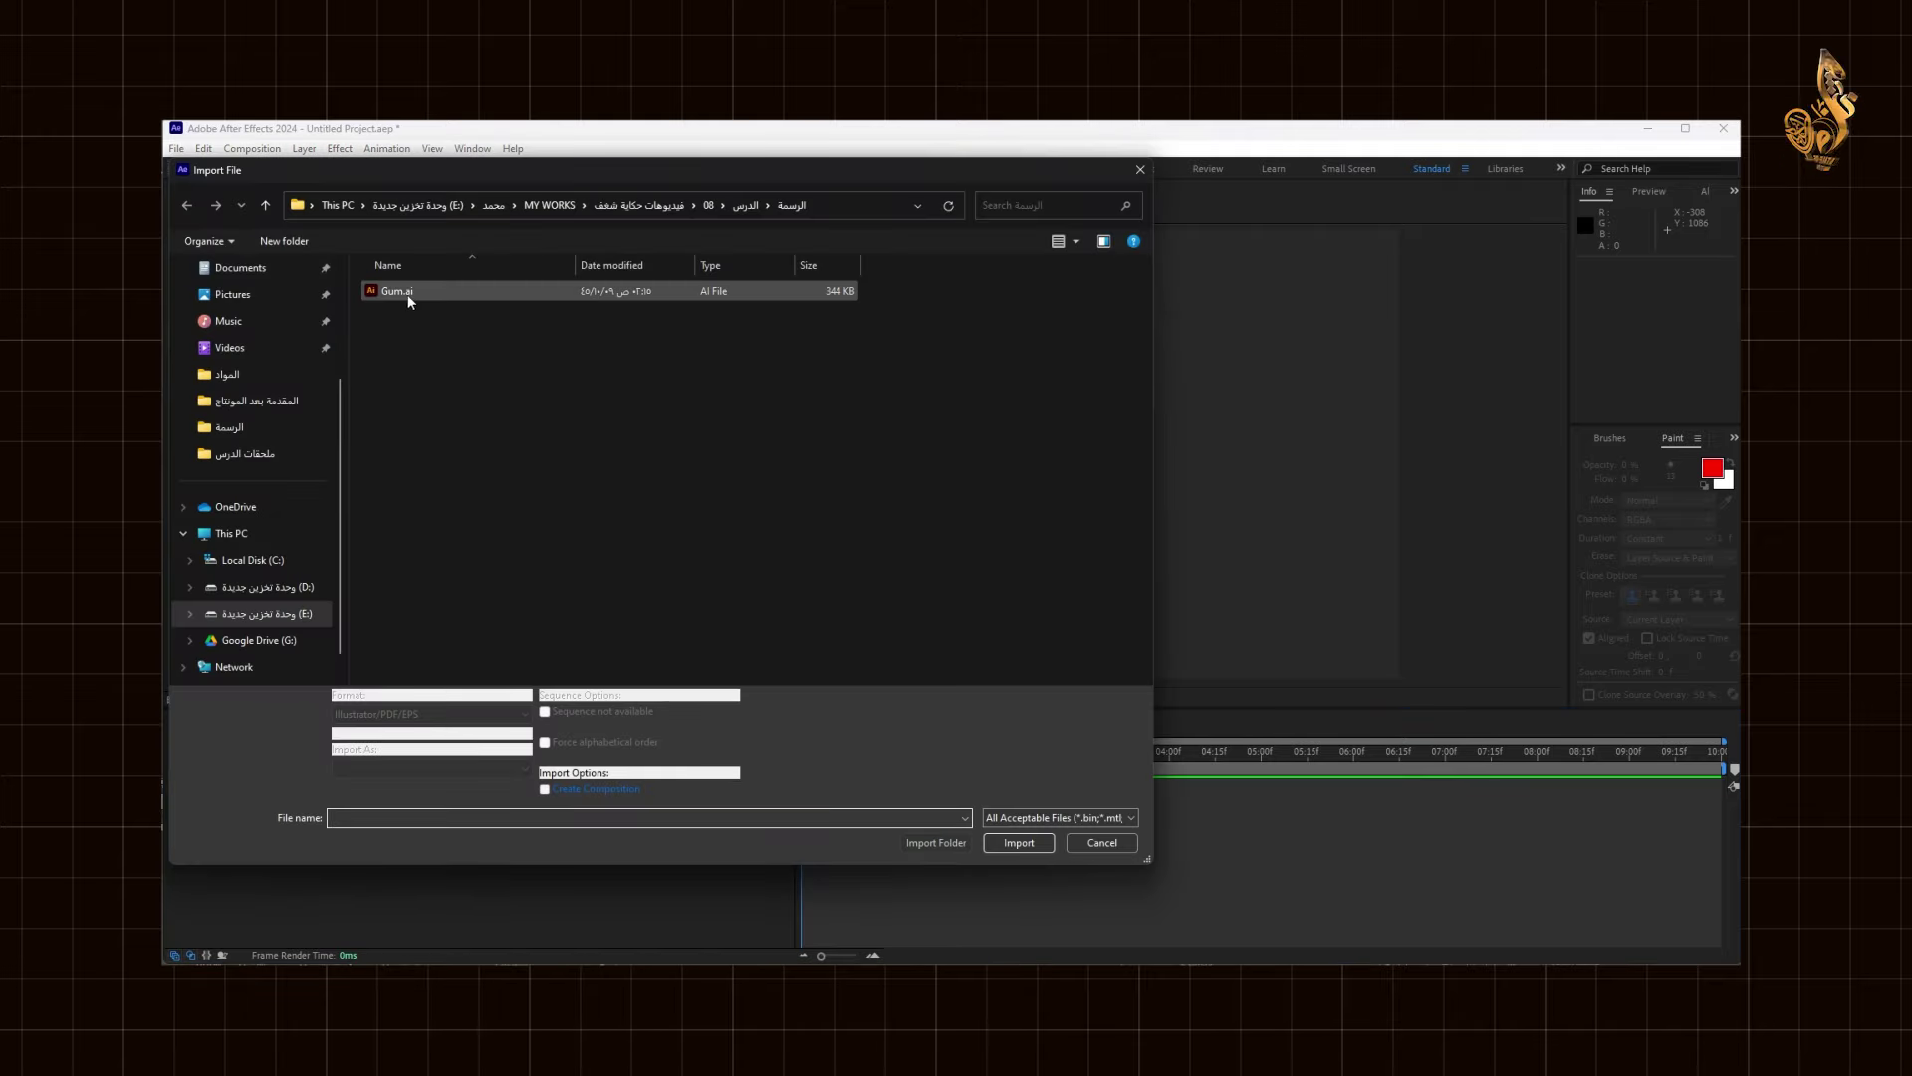
pyautogui.click(1016, 842)
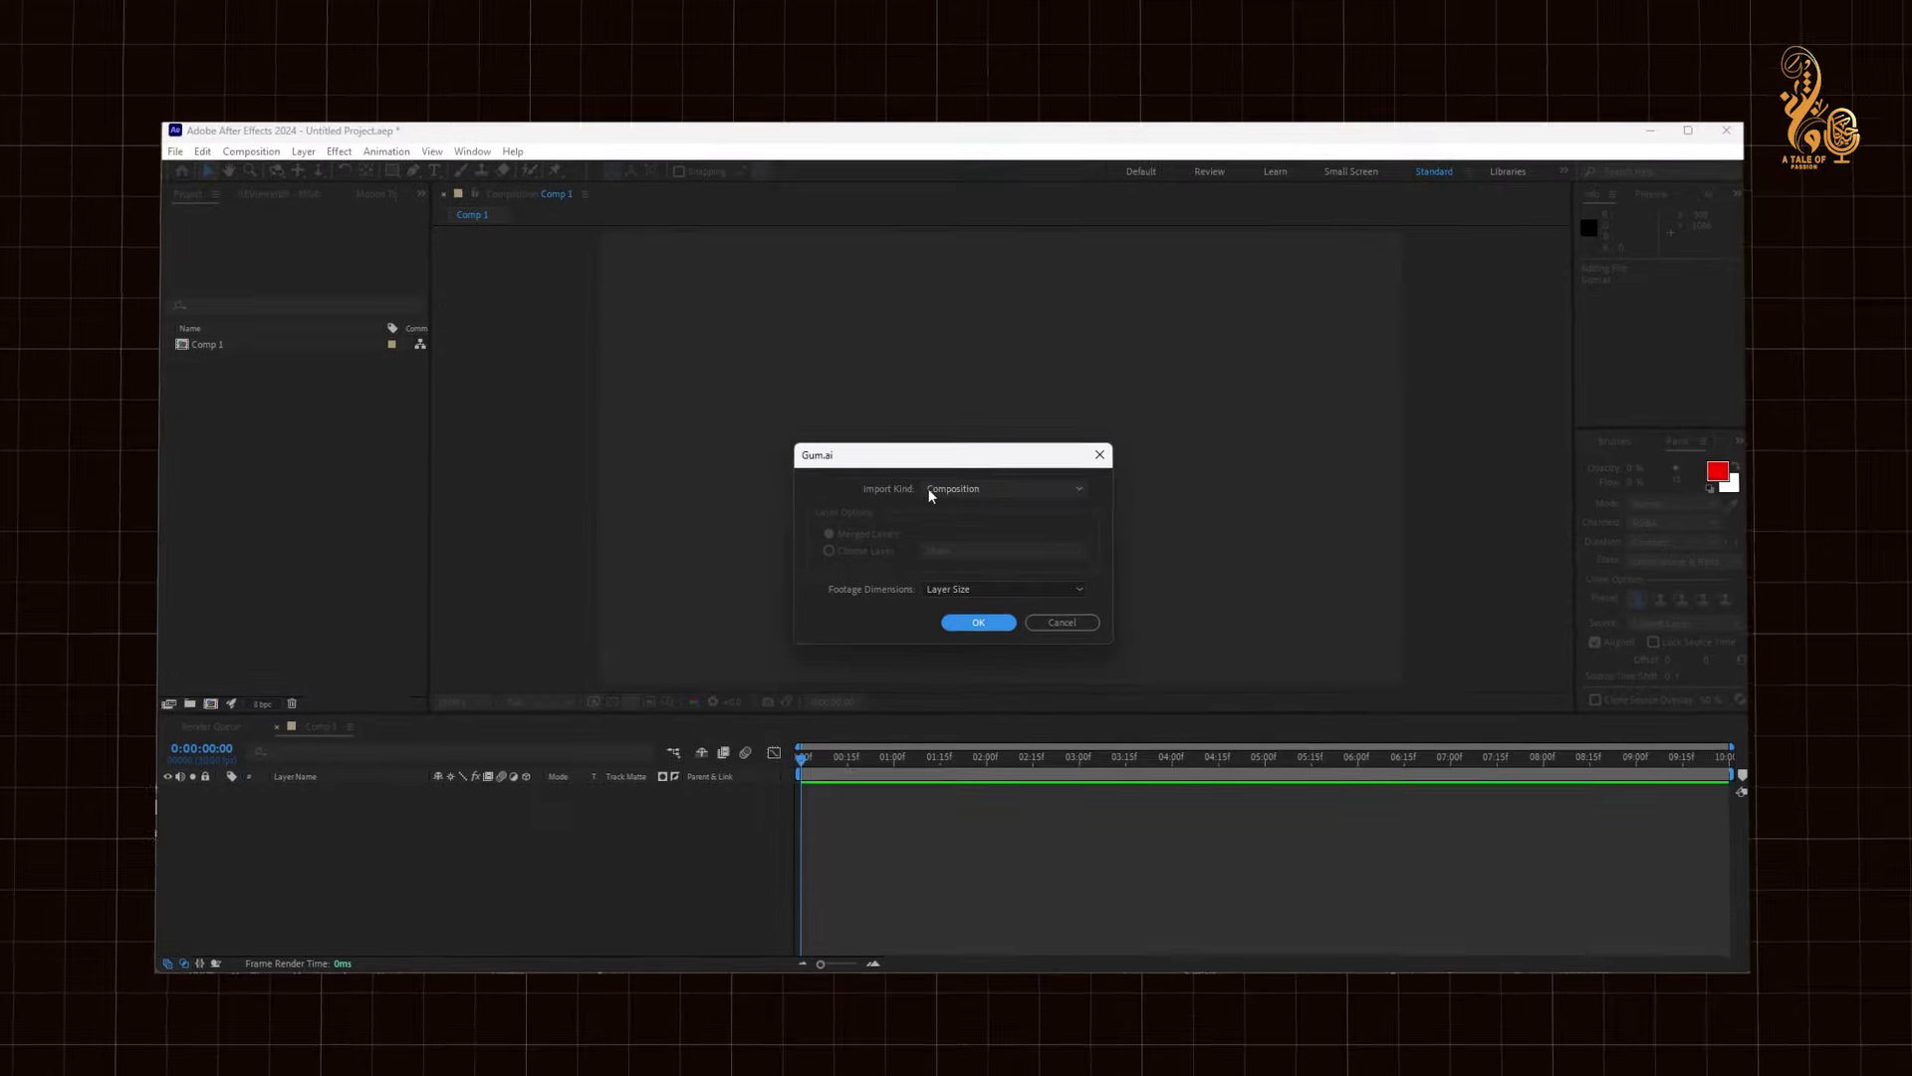
# Import Gum.ai as a Composition with footage dimensions set to Layer Size
pyautogui.click(928, 484)
pyautogui.click(934, 562)
pyautogui.click(959, 599)
pyautogui.click(913, 625)
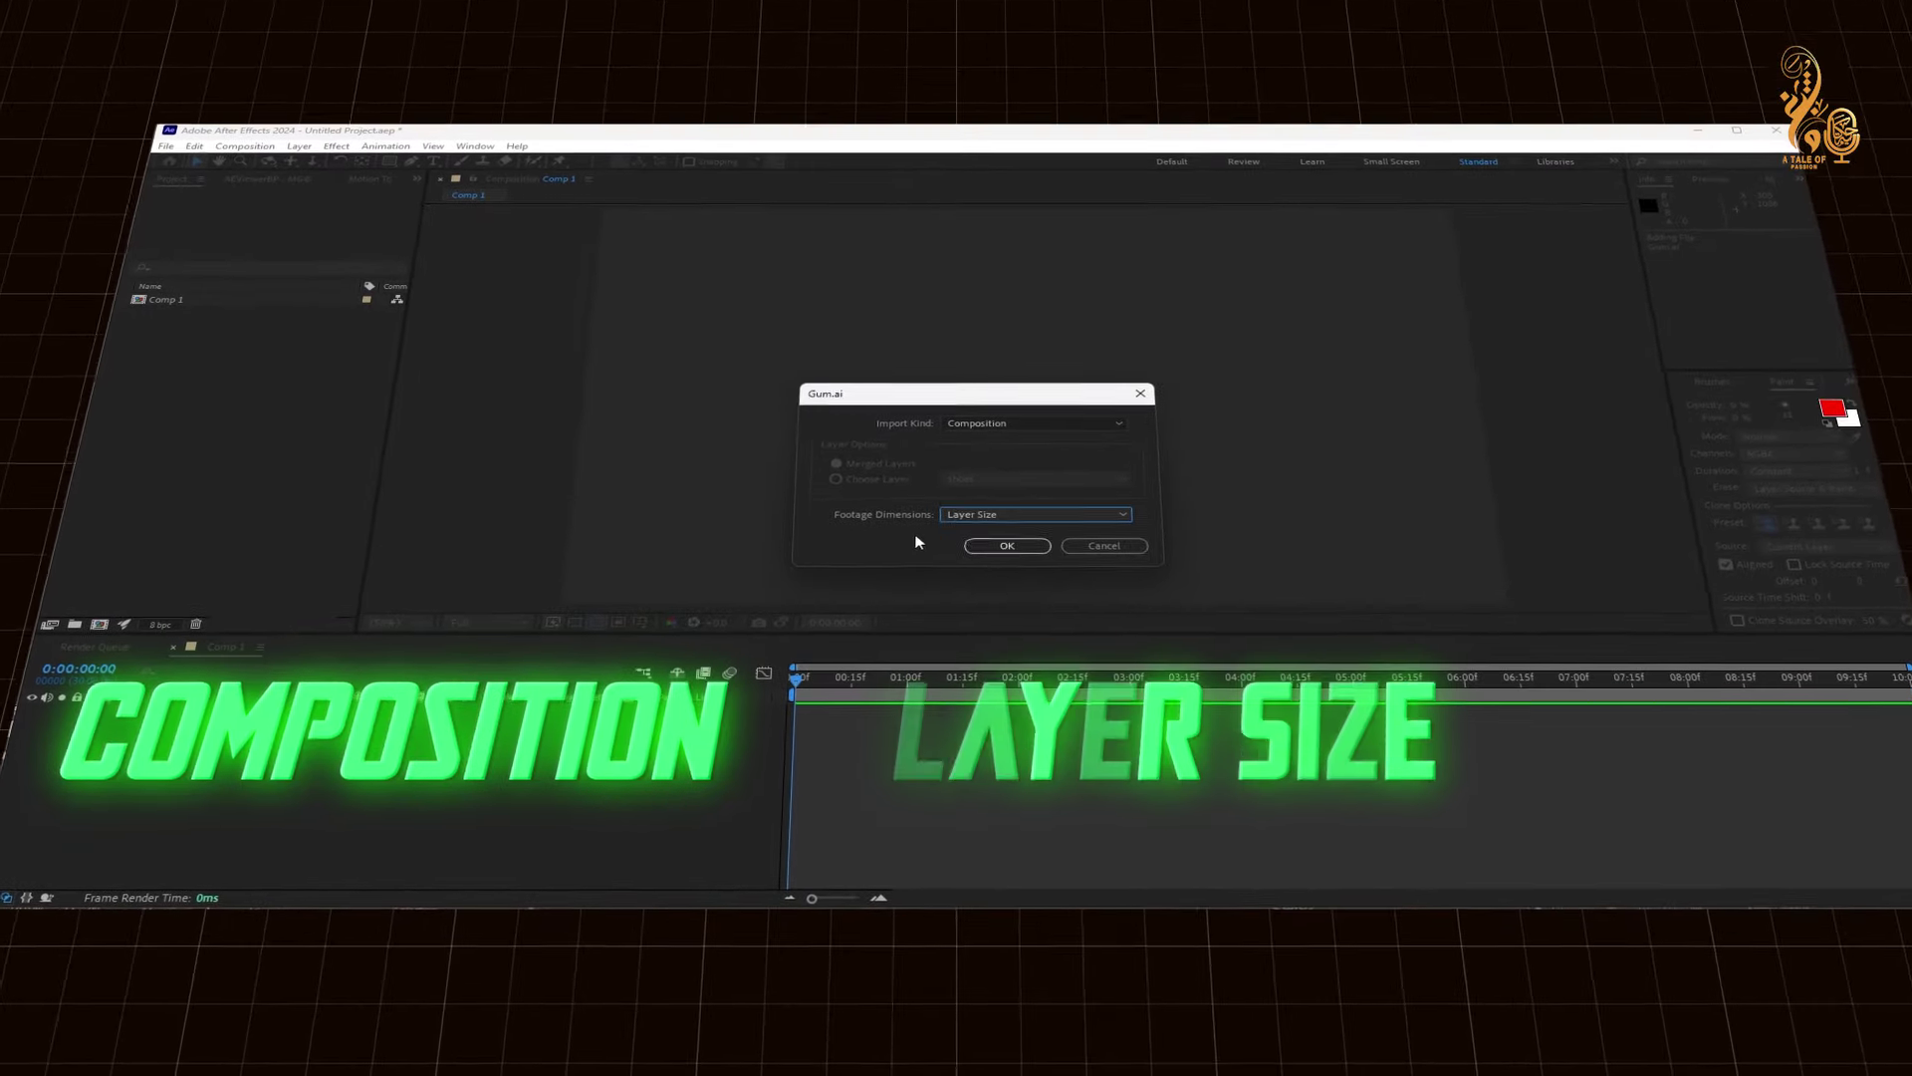
pyautogui.click(1000, 563)
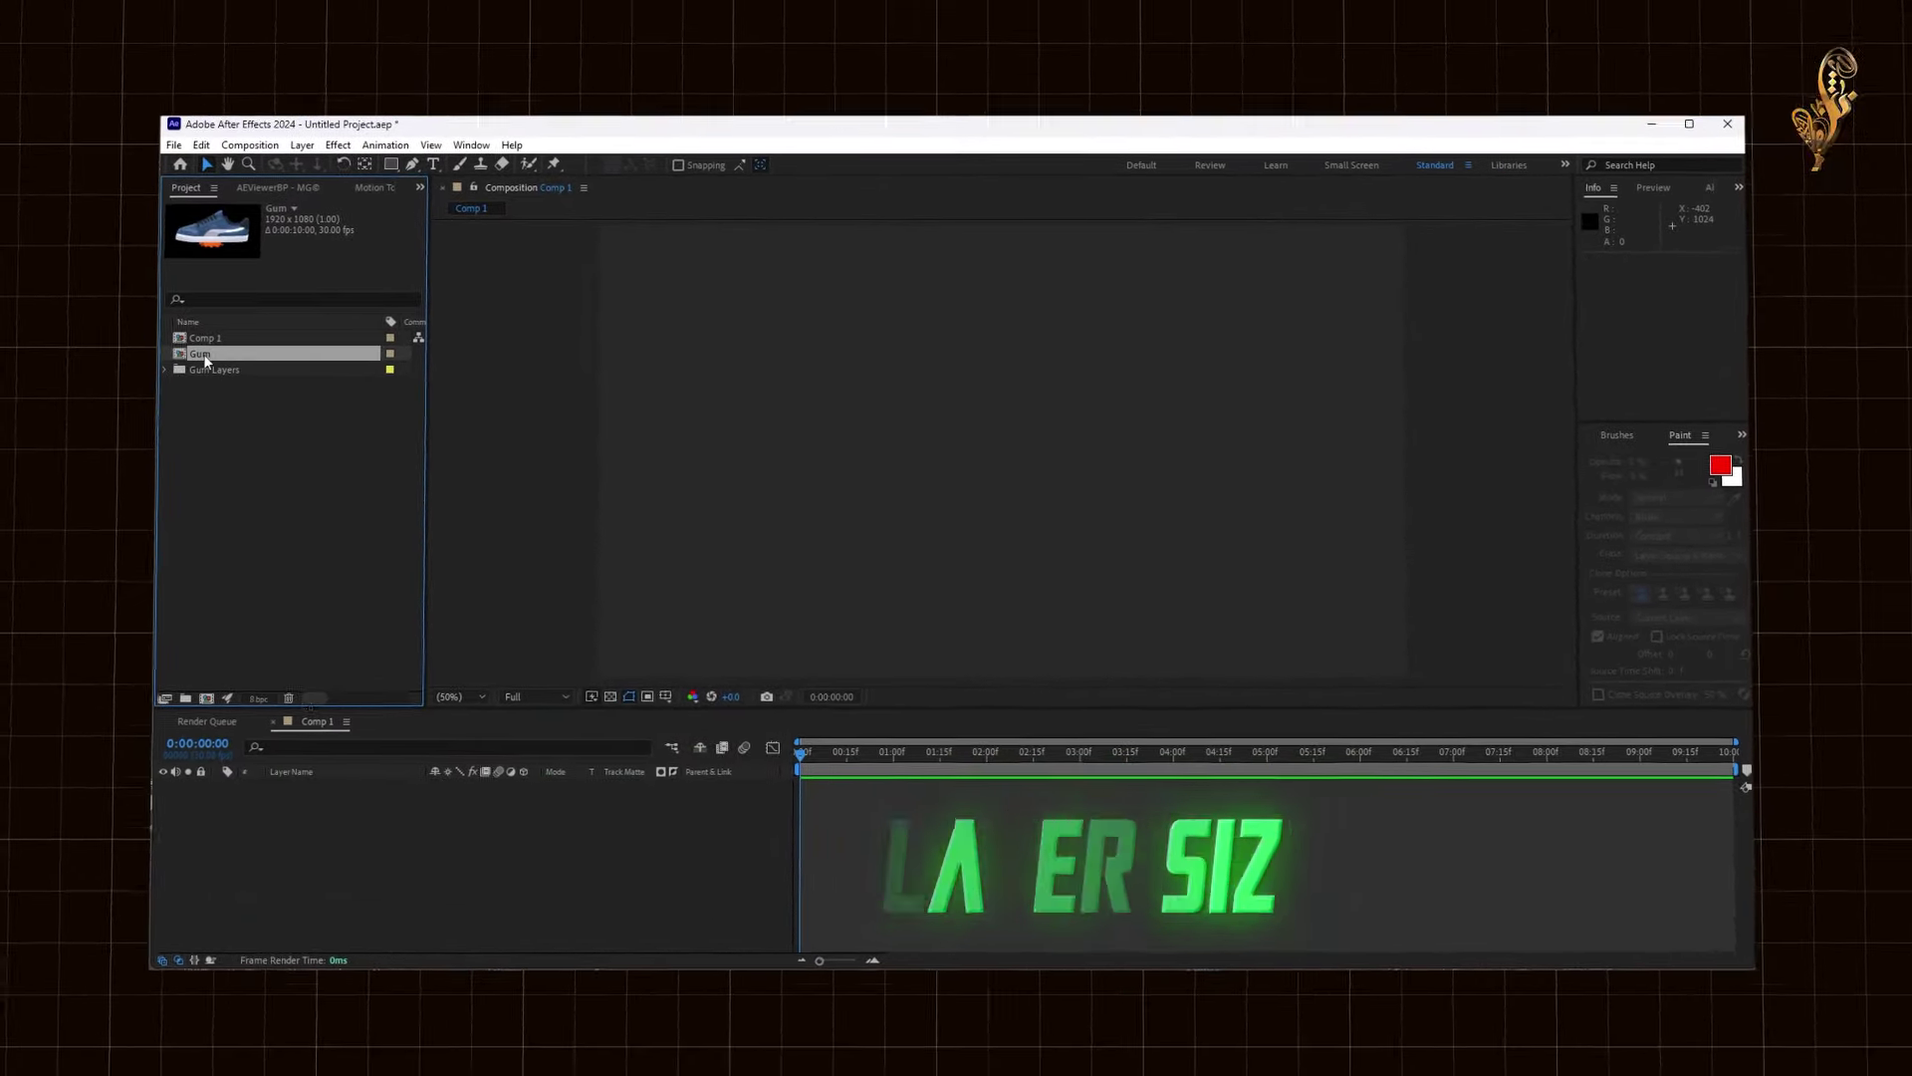
# Place the imported Gum composition in the Comp 1 timeline and open it
pyautogui.moveTo(206, 344); pyautogui.dragTo(411, 749)
pyautogui.doubleClick(418, 746)
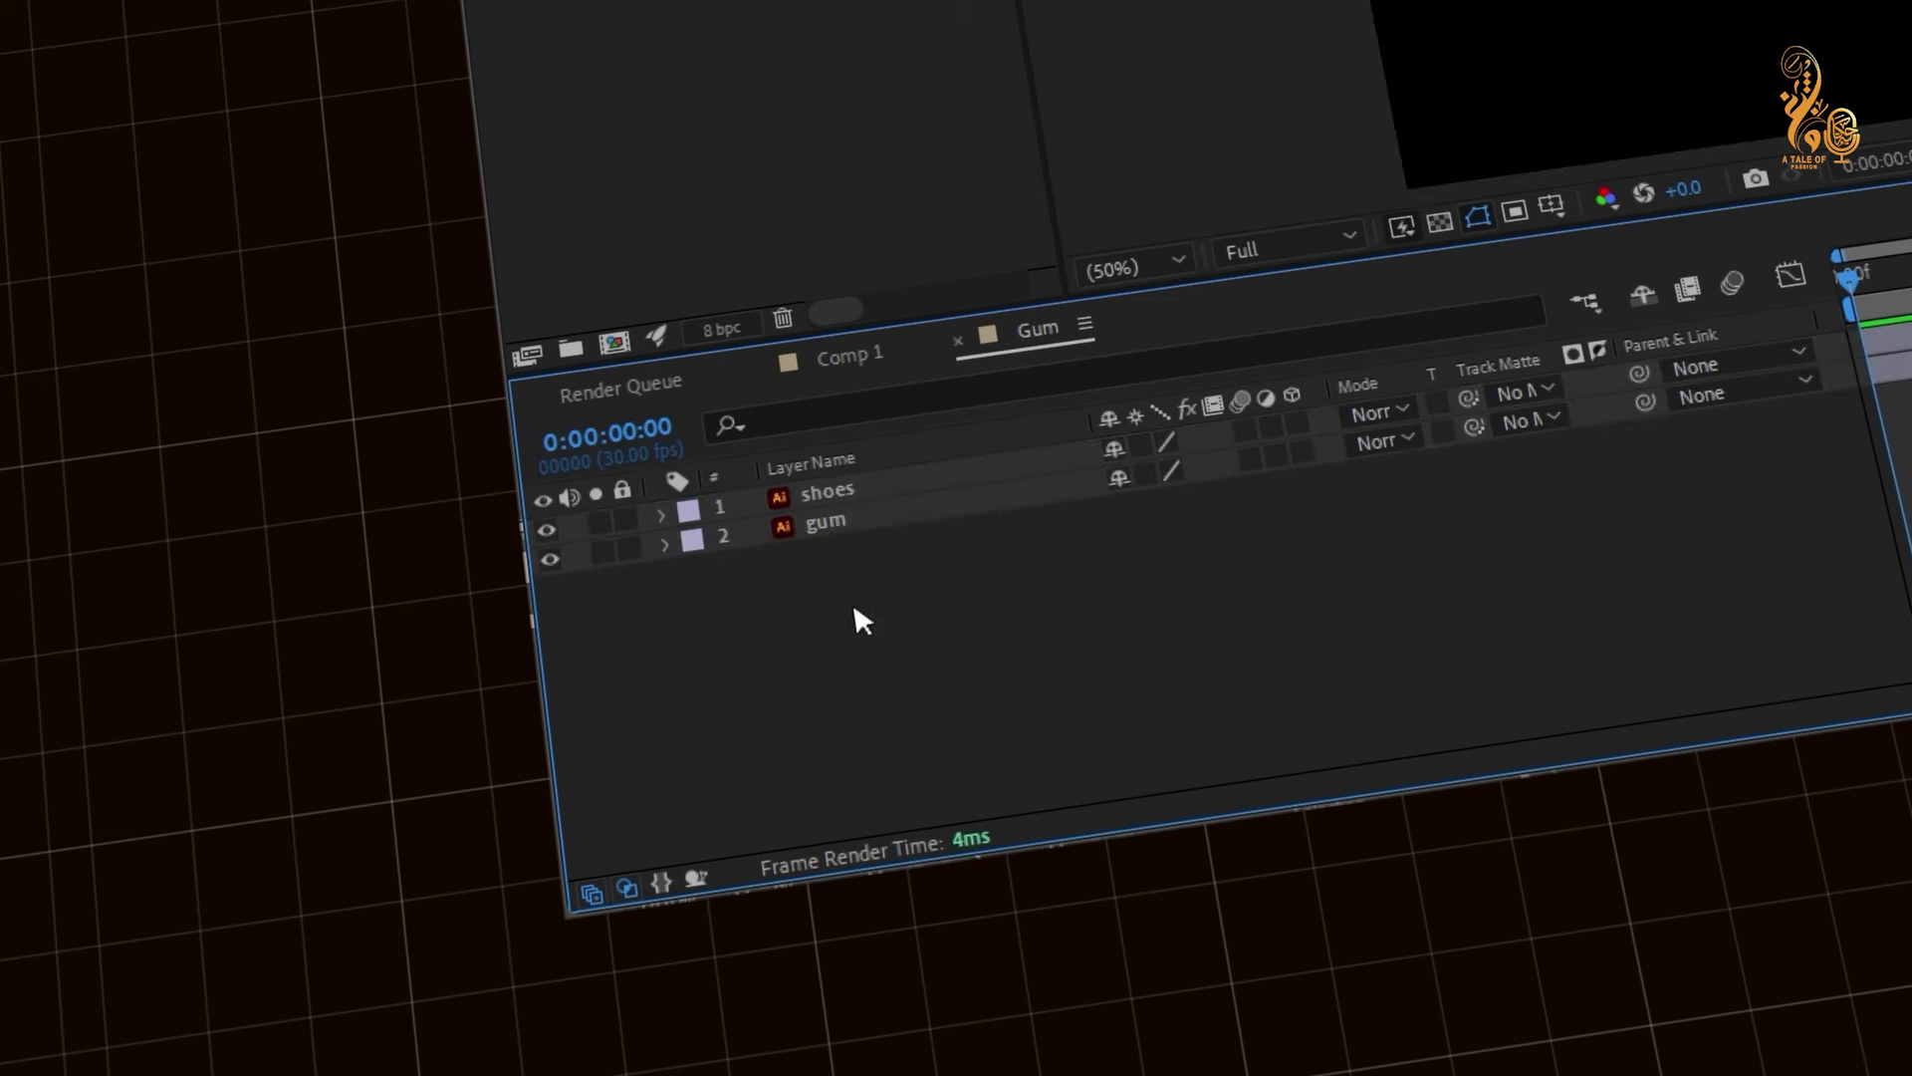
# Parent the shoes layer to the gum layer and set the gum layer's scale to 50%
pyautogui.click(832, 498)
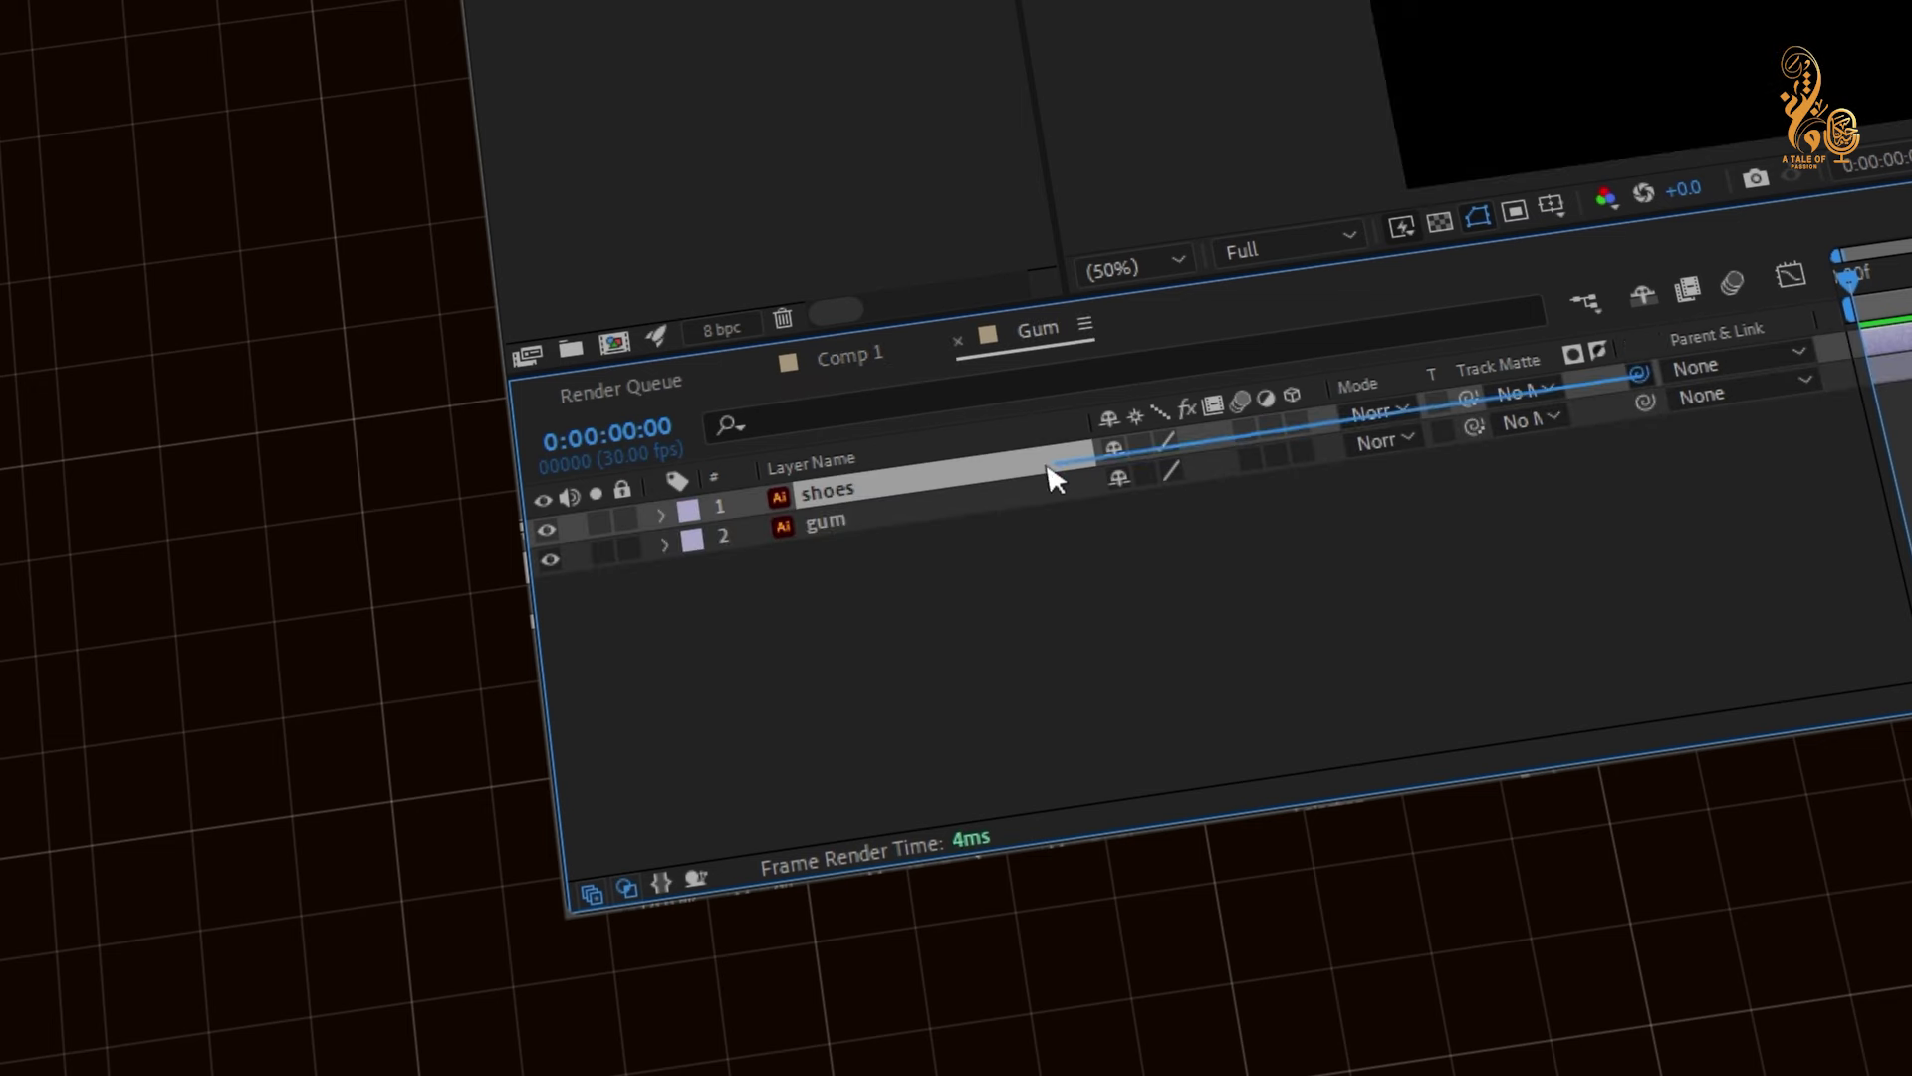
pyautogui.moveTo(1054, 480); pyautogui.dragTo(812, 532)
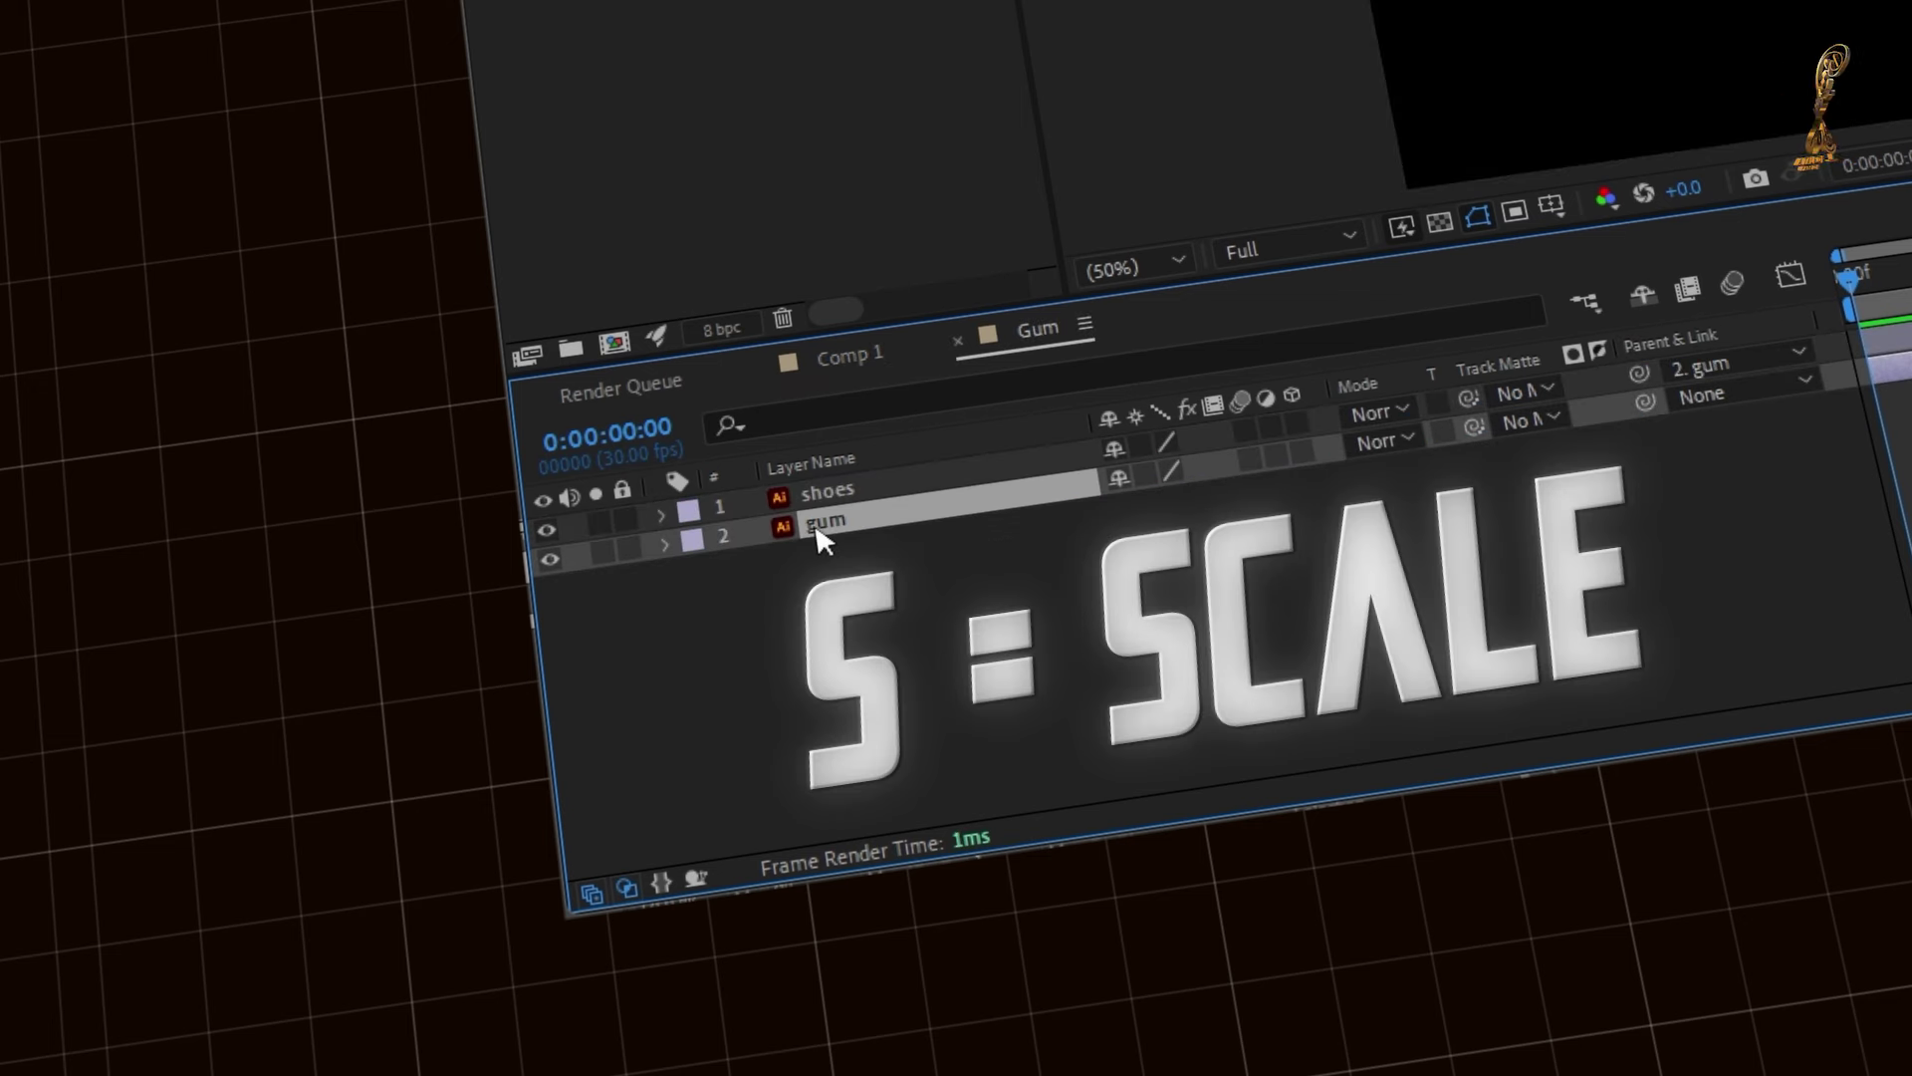
pyautogui.press('s')
pyautogui.click(1245, 488)
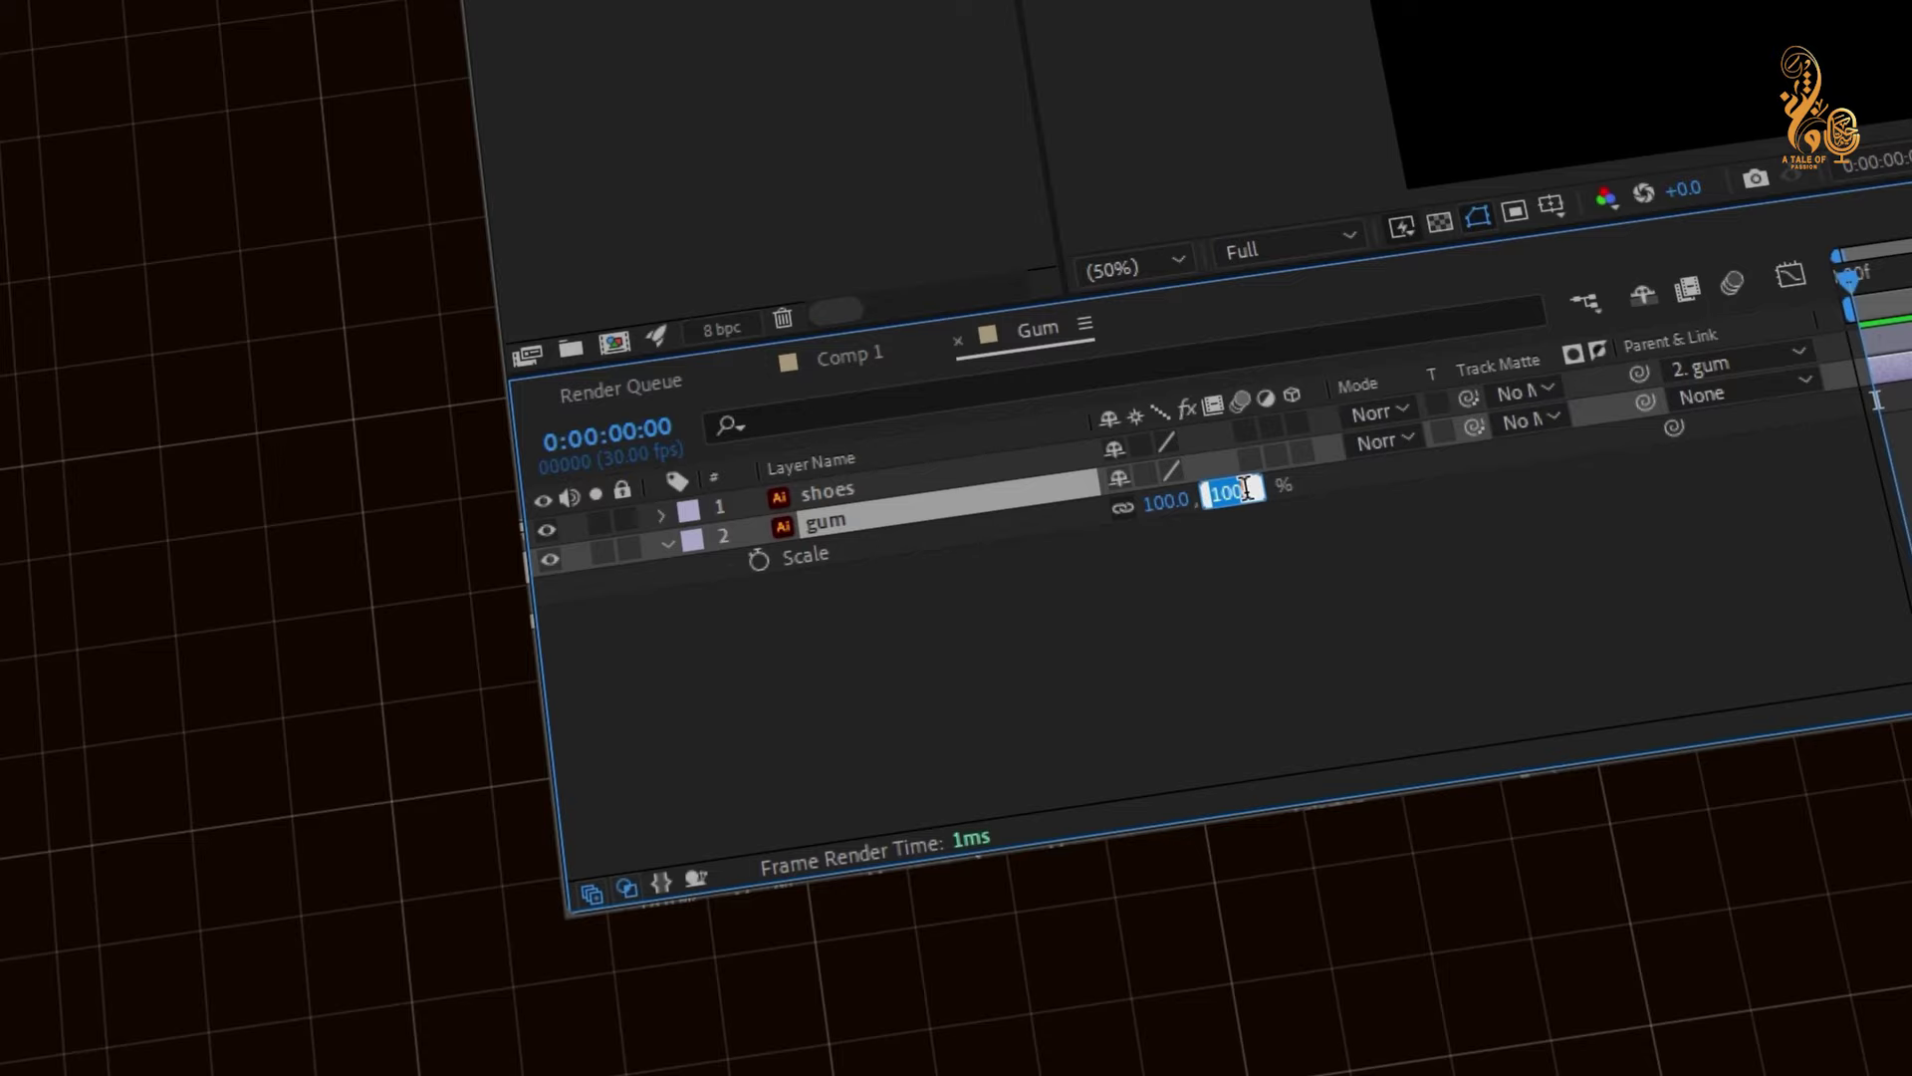
pyautogui.write('50')
pyautogui.press('Return')
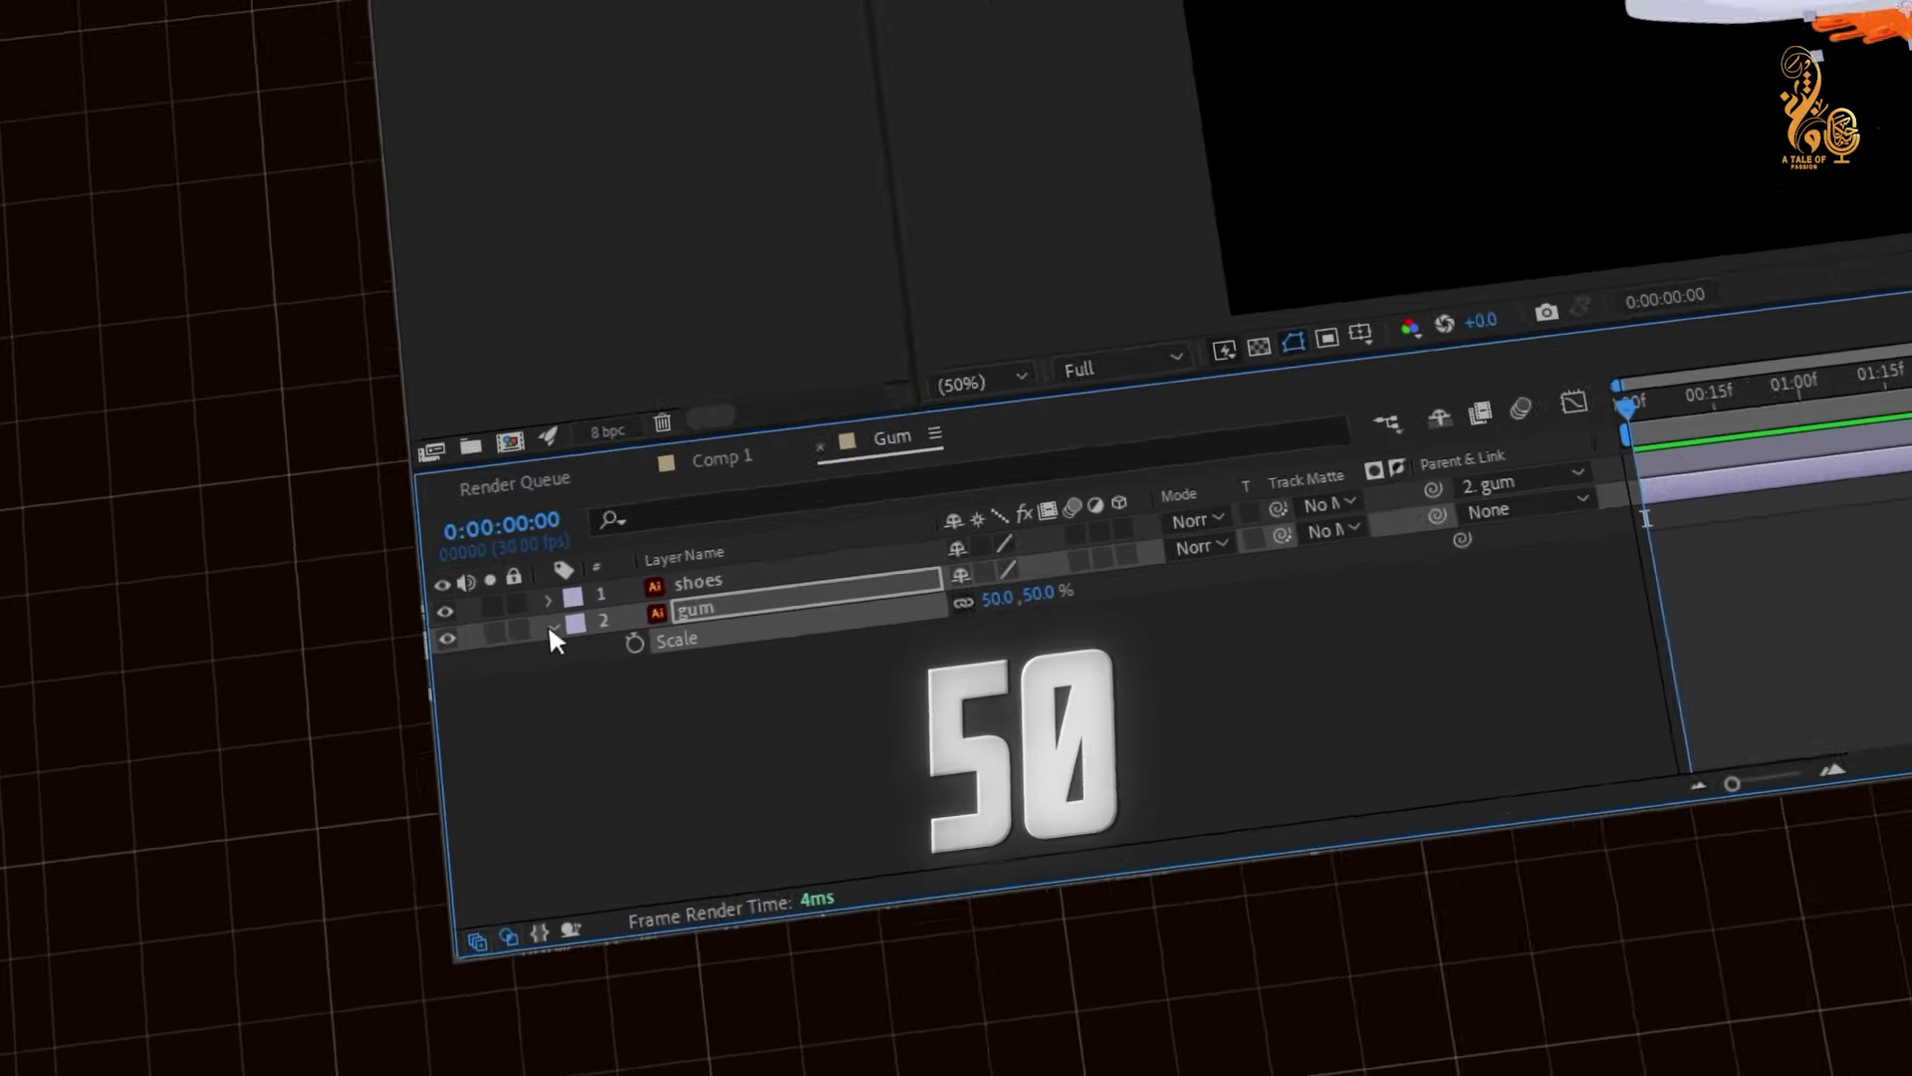
# Set the shoes layer's parent to None and hide the shoes layer
pyautogui.click(668, 544)
pyautogui.click(825, 797)
pyautogui.click(747, 798)
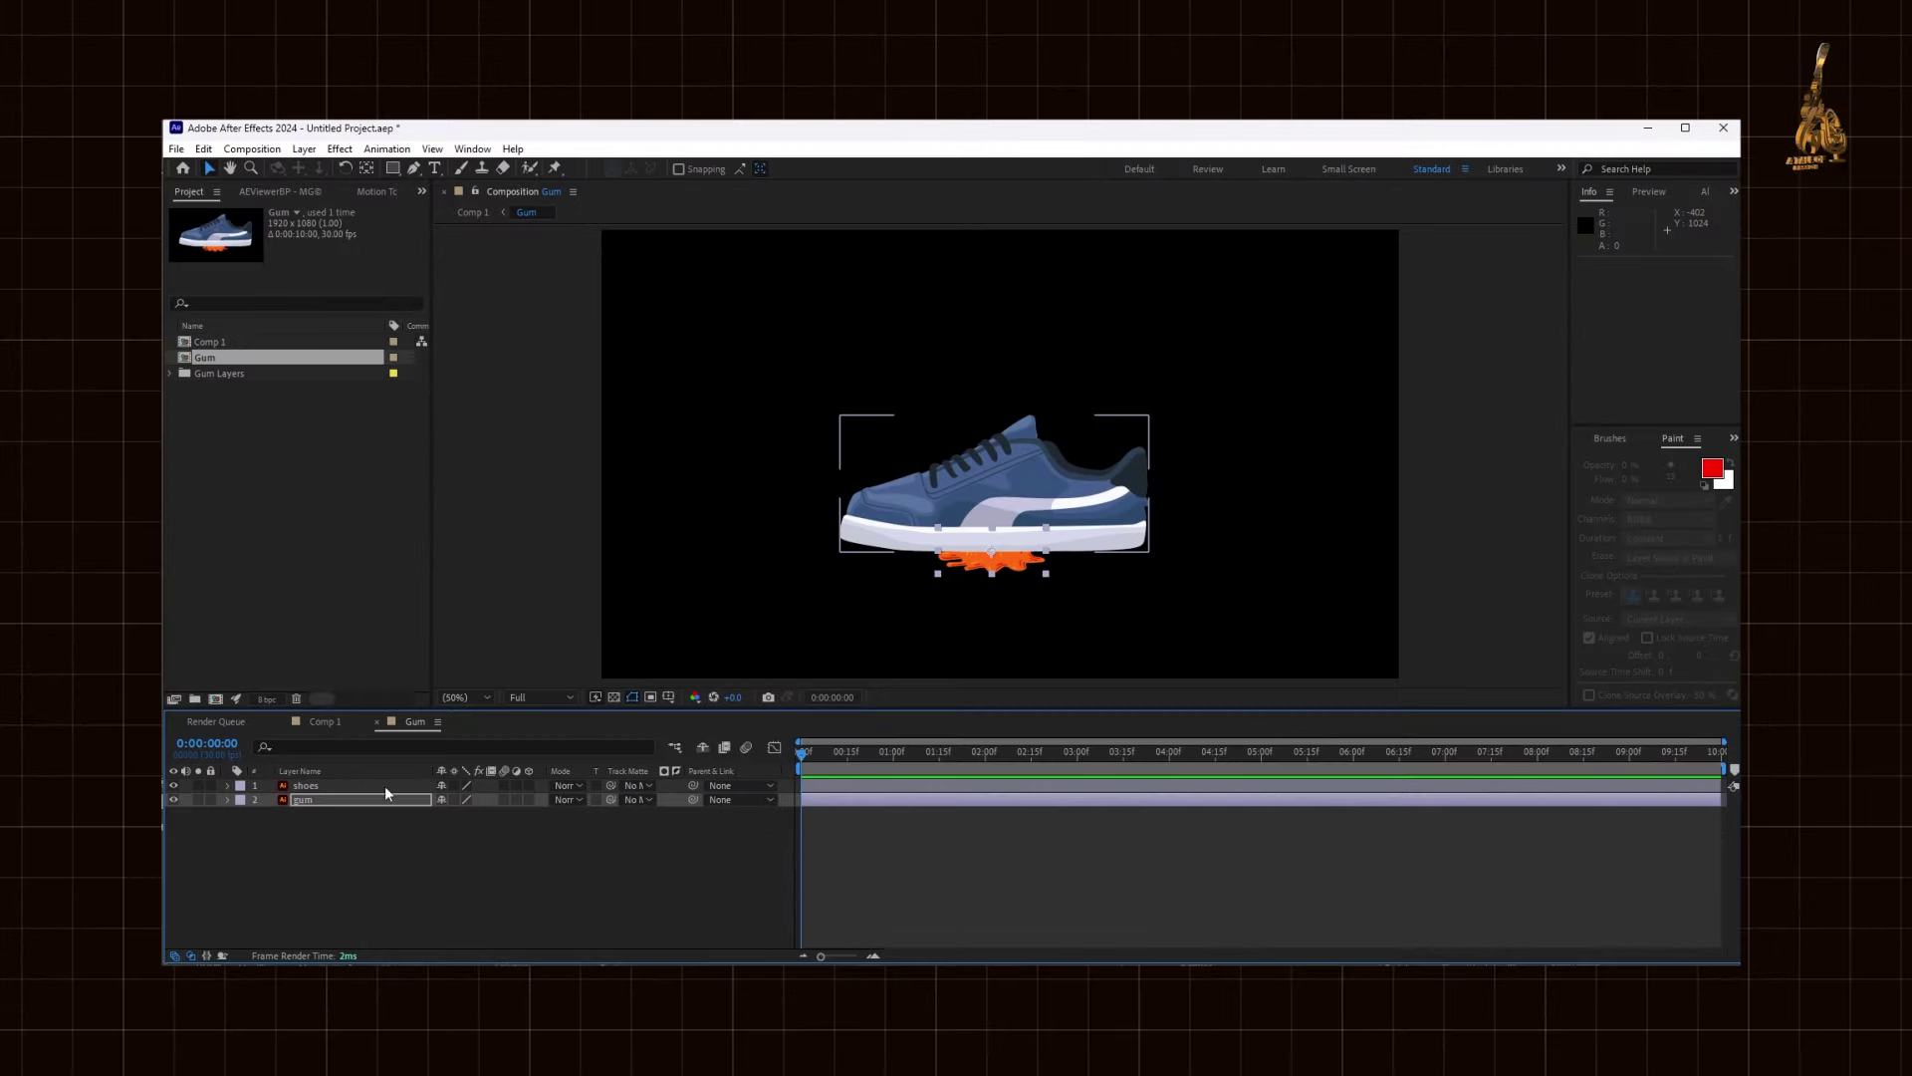
pyautogui.click(175, 786)
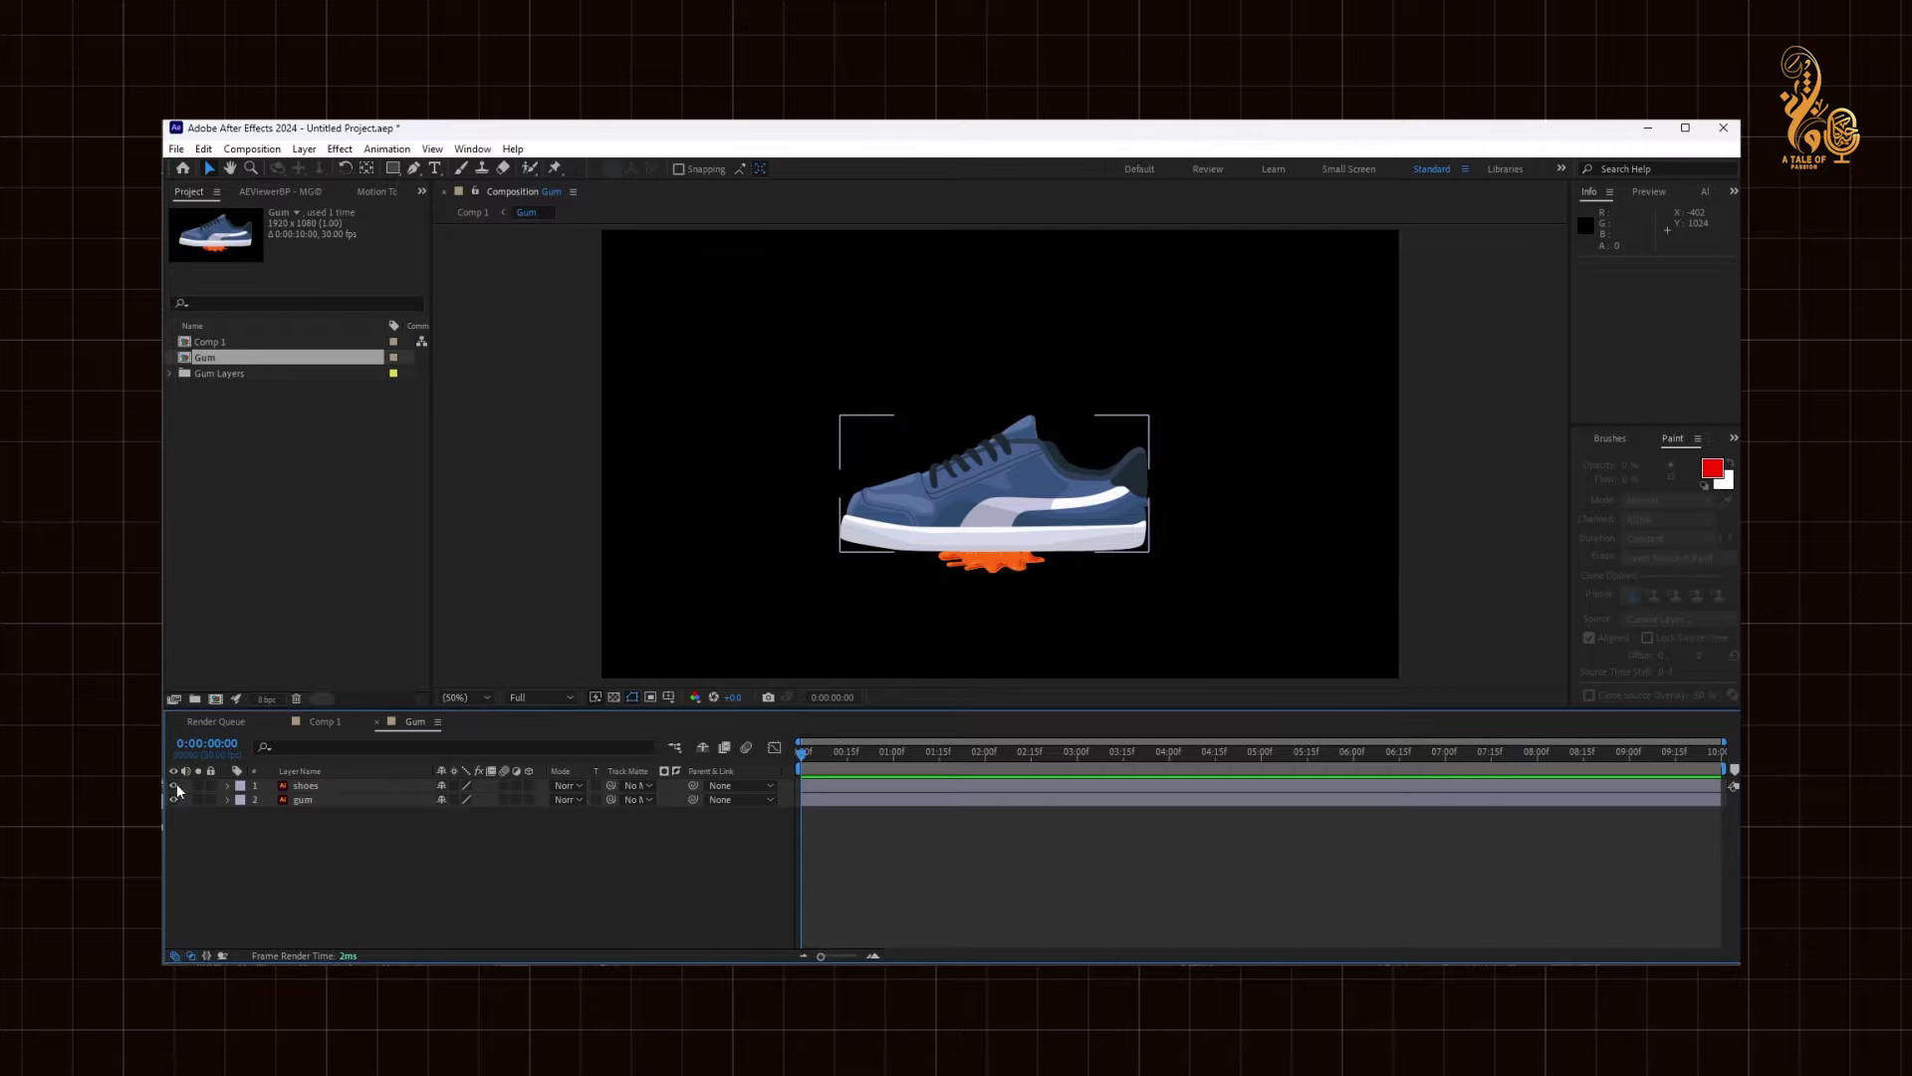
pyautogui.click(174, 785)
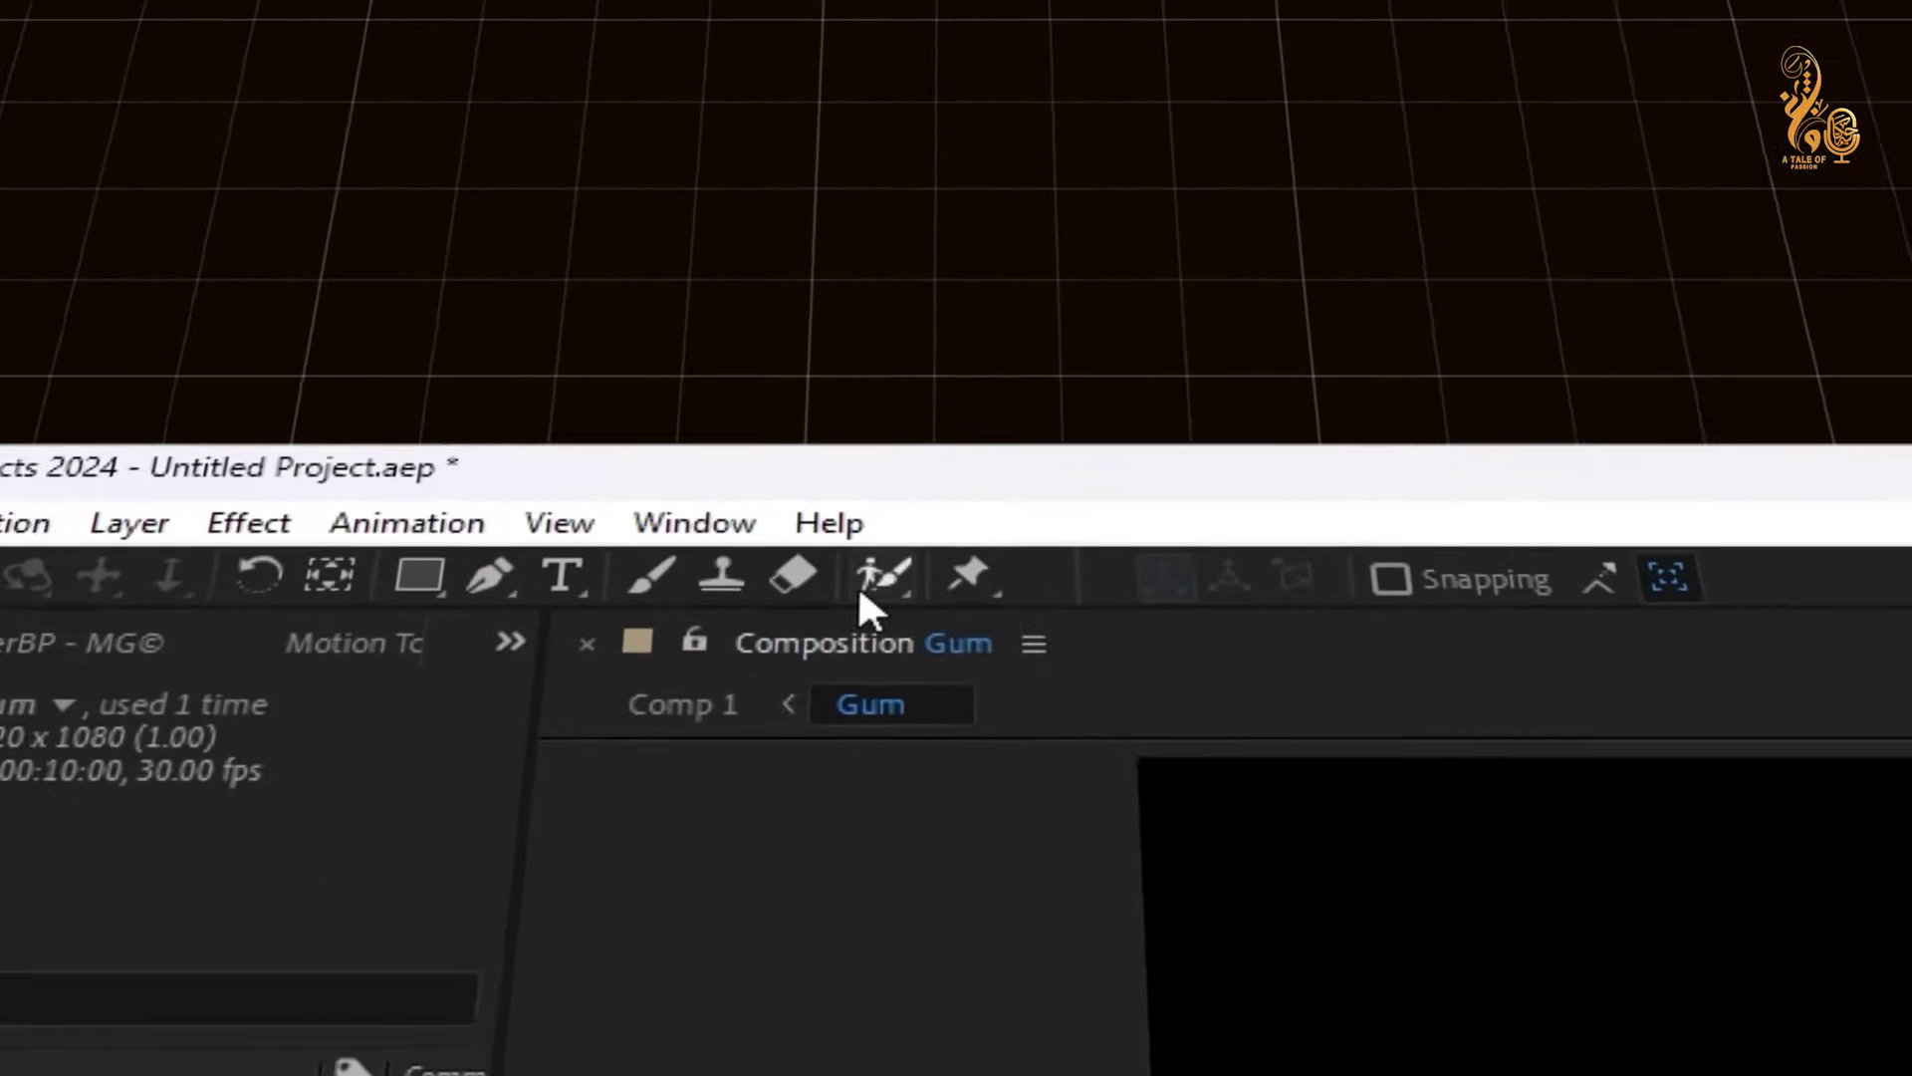
# Place five Puppet pins on the gum layer, one at each upper tip, and return to the Selection tool
pyautogui.click(967, 575)
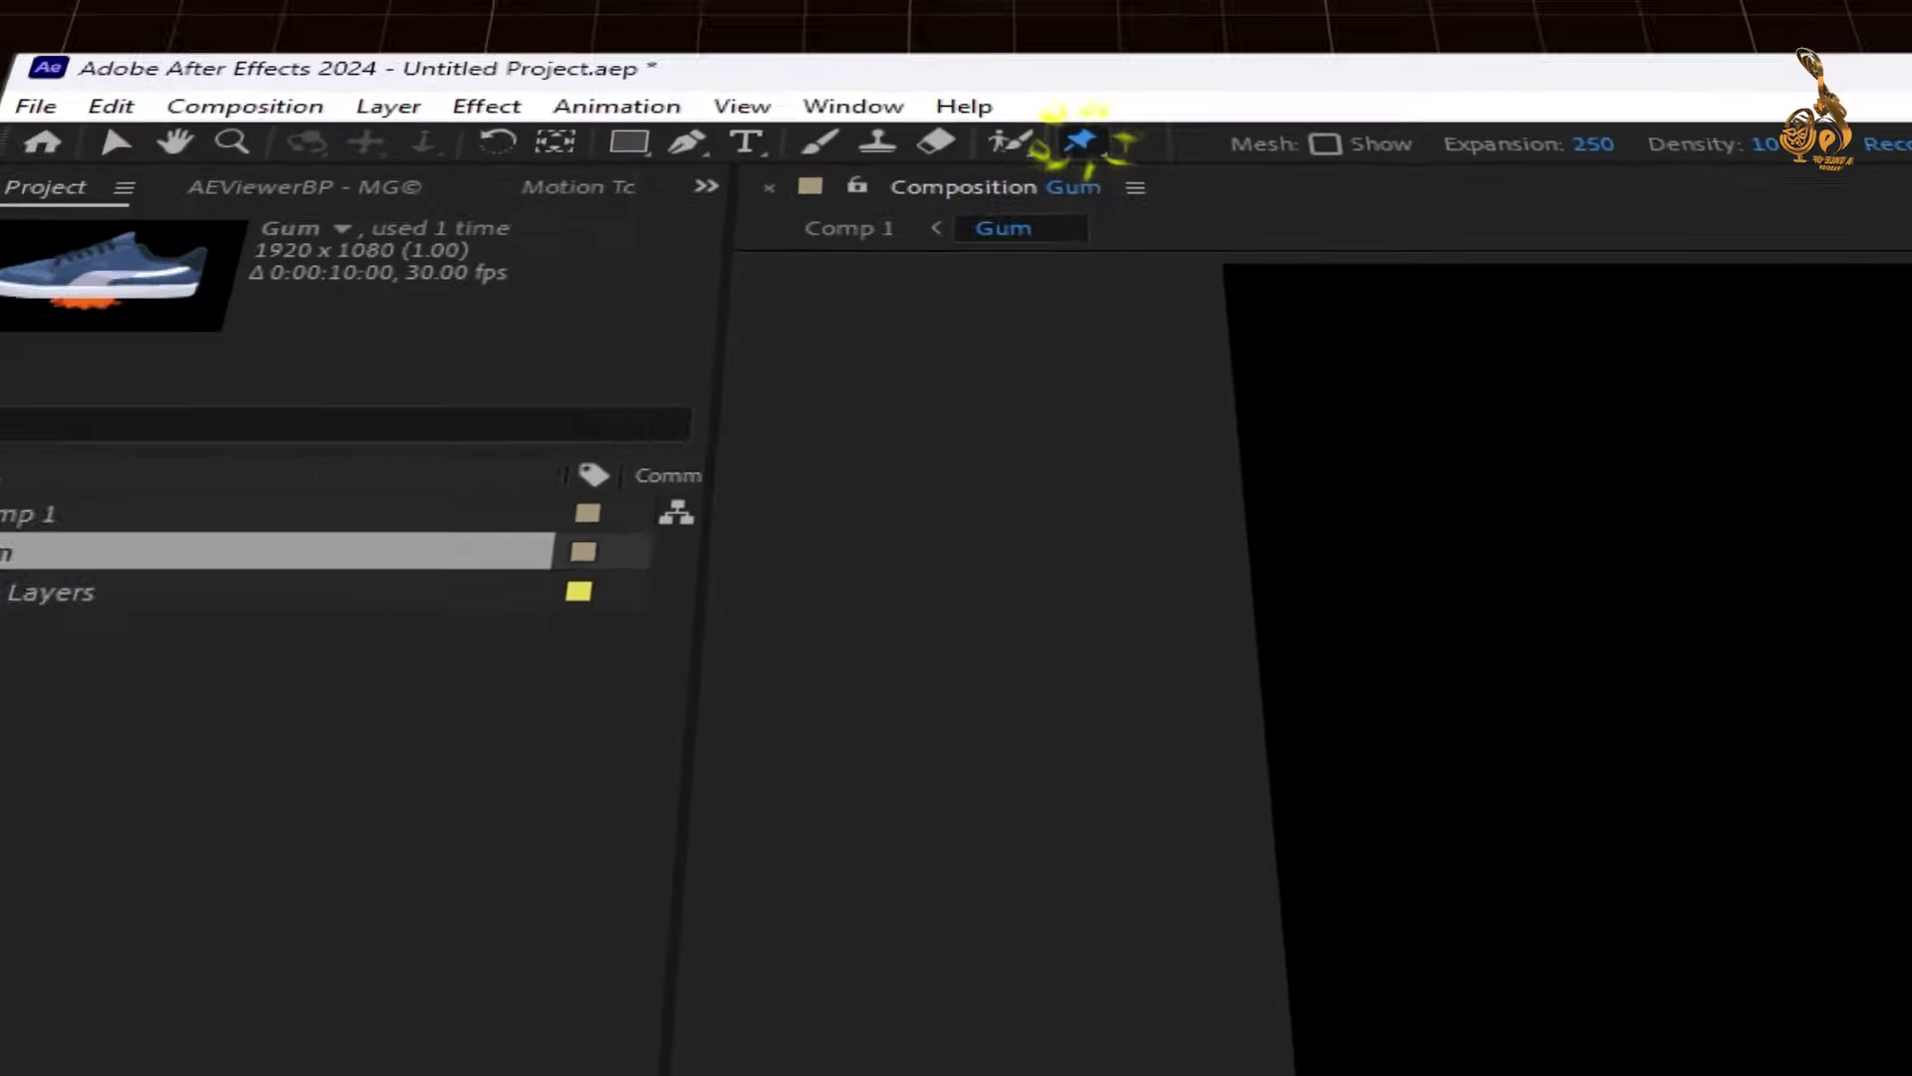
pyautogui.click(846, 544)
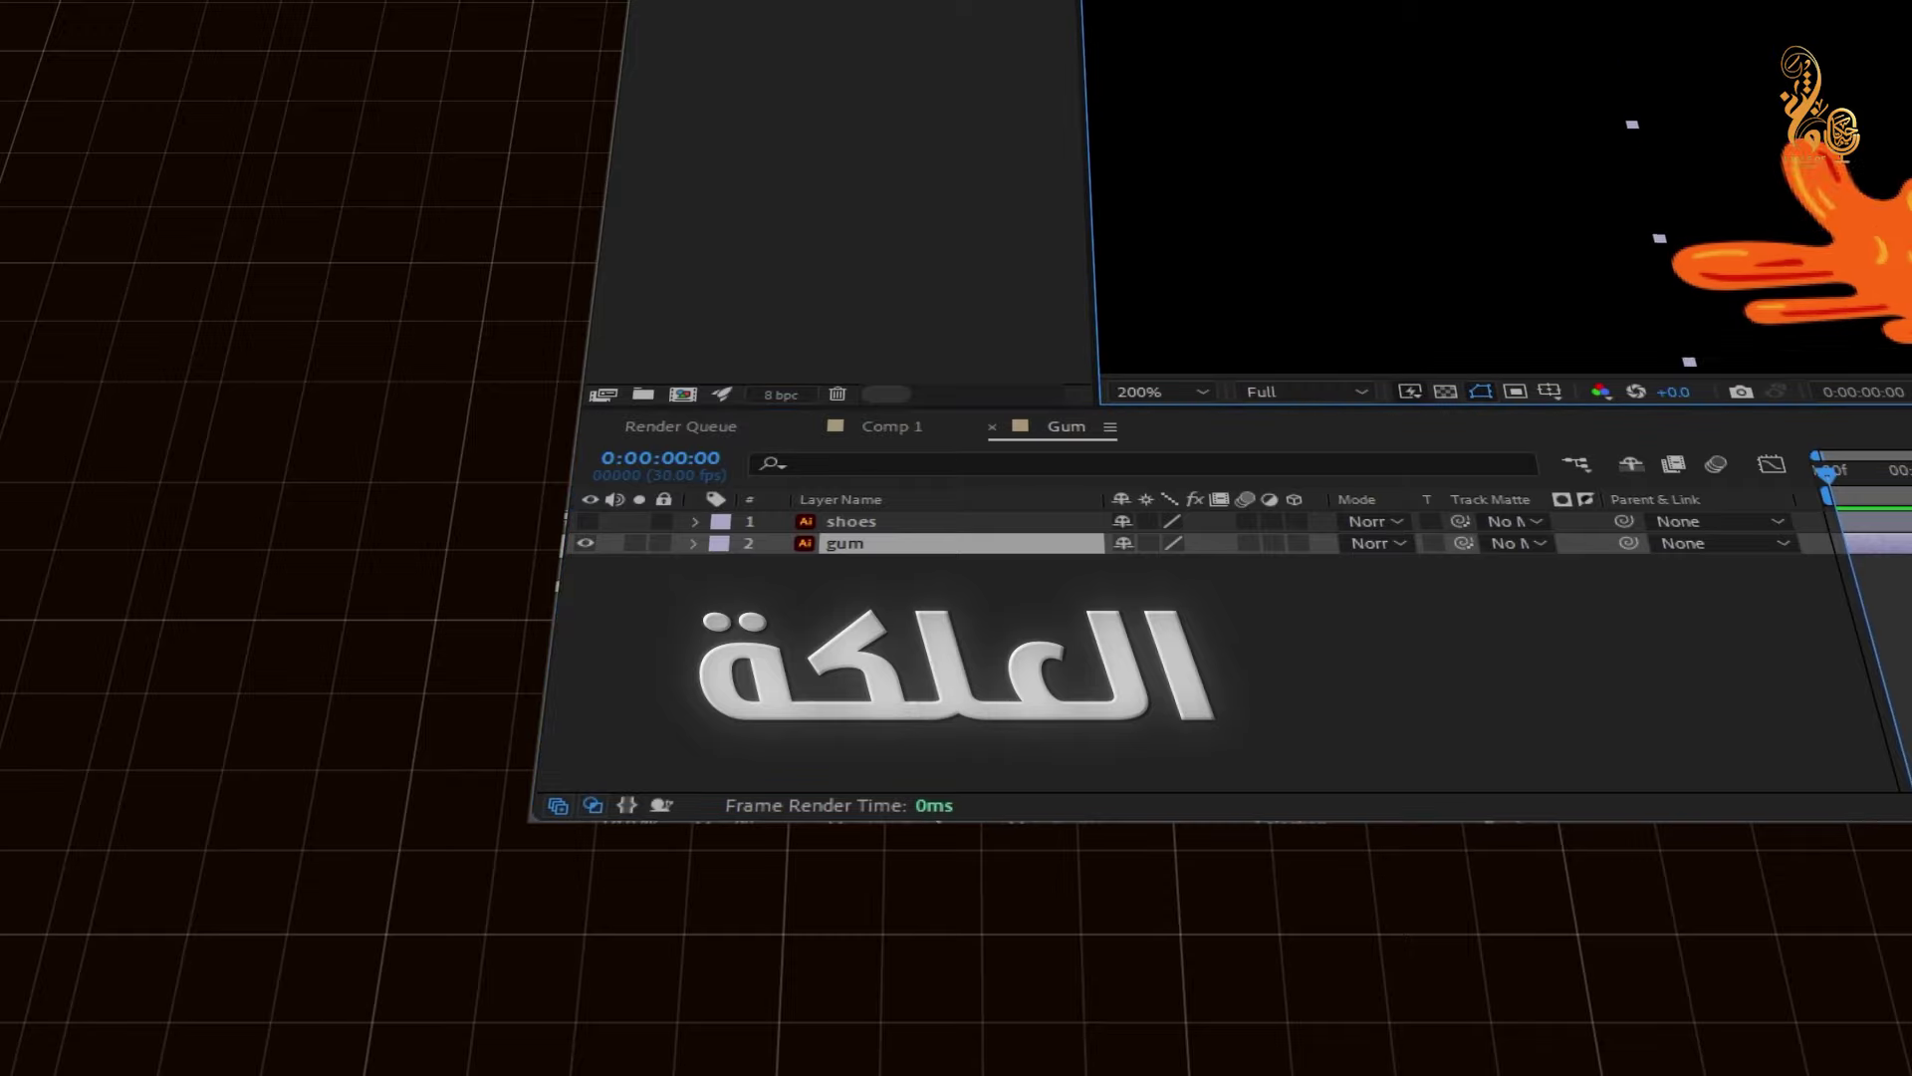
pyautogui.moveTo(1840, 83); pyautogui.dragTo(1823, 28)
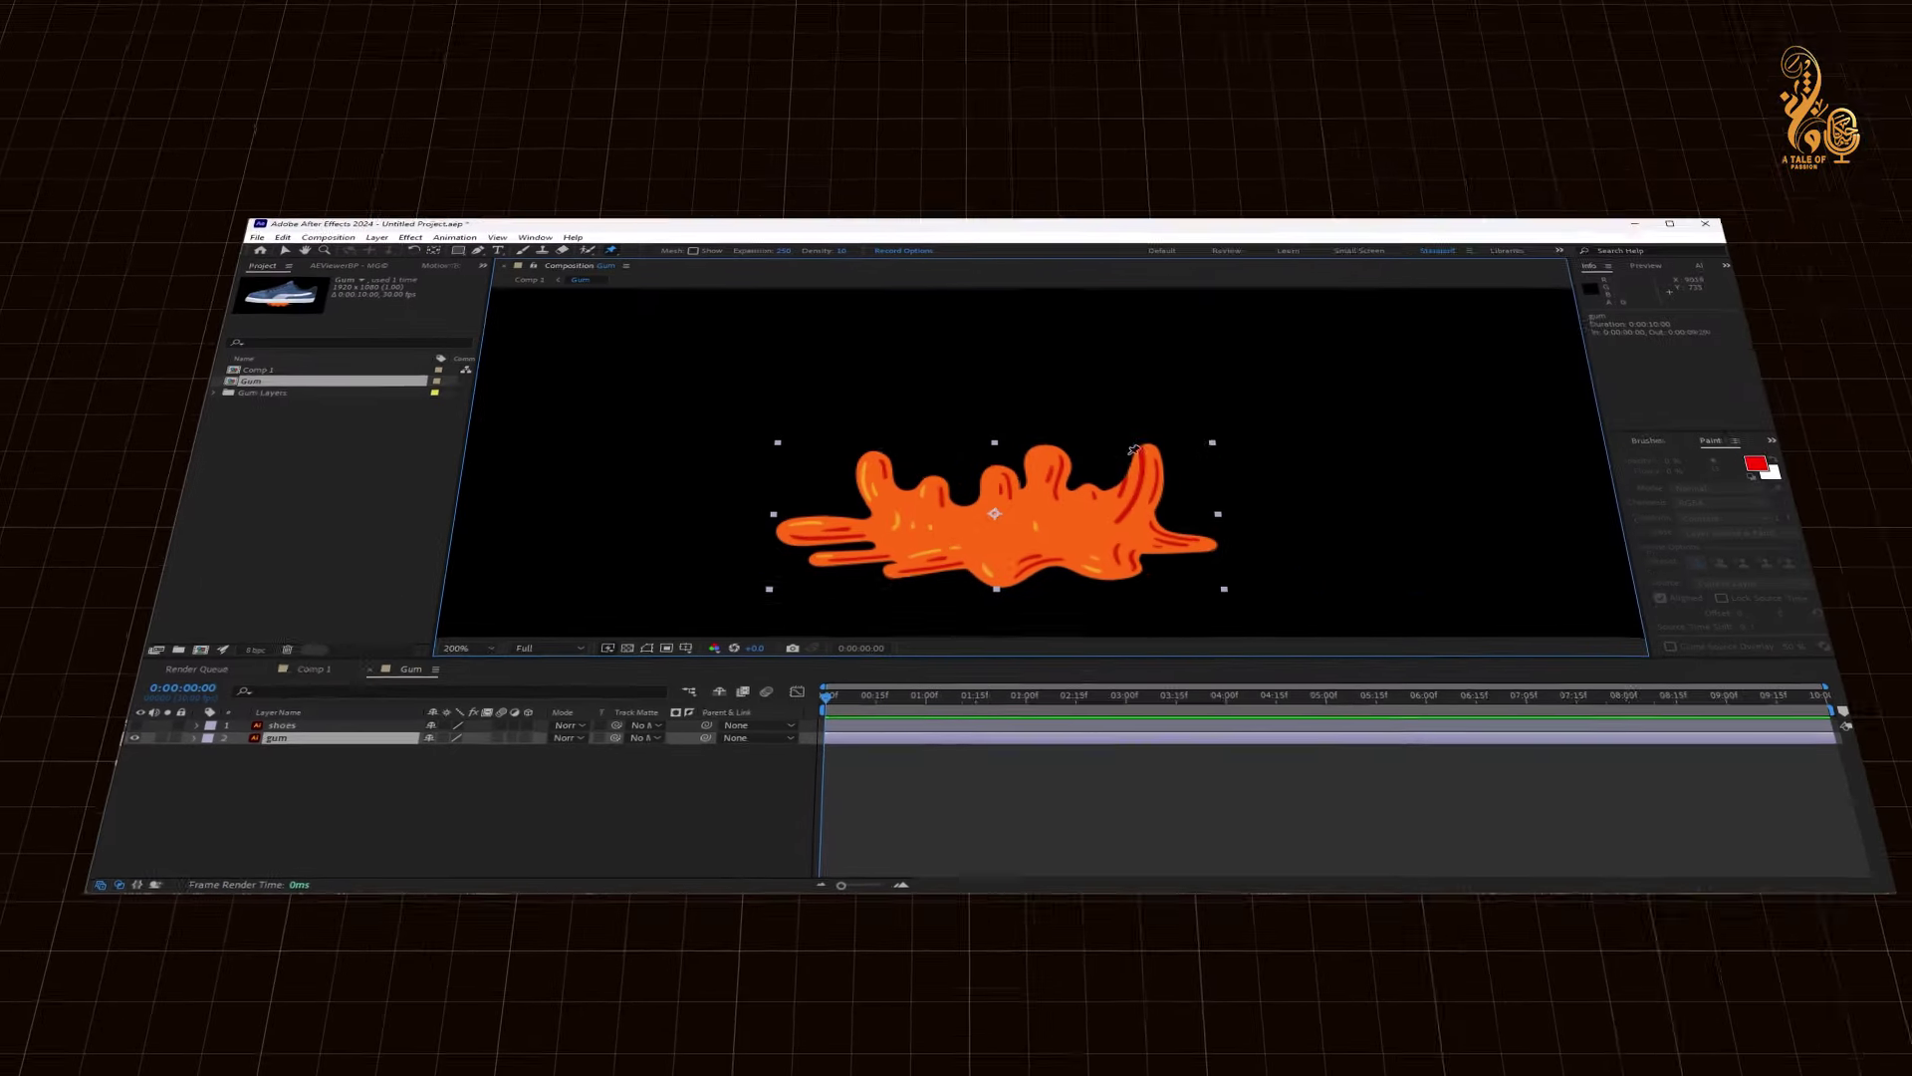
pyautogui.click(853, 462)
pyautogui.click(909, 484)
pyautogui.click(970, 476)
pyautogui.click(1017, 457)
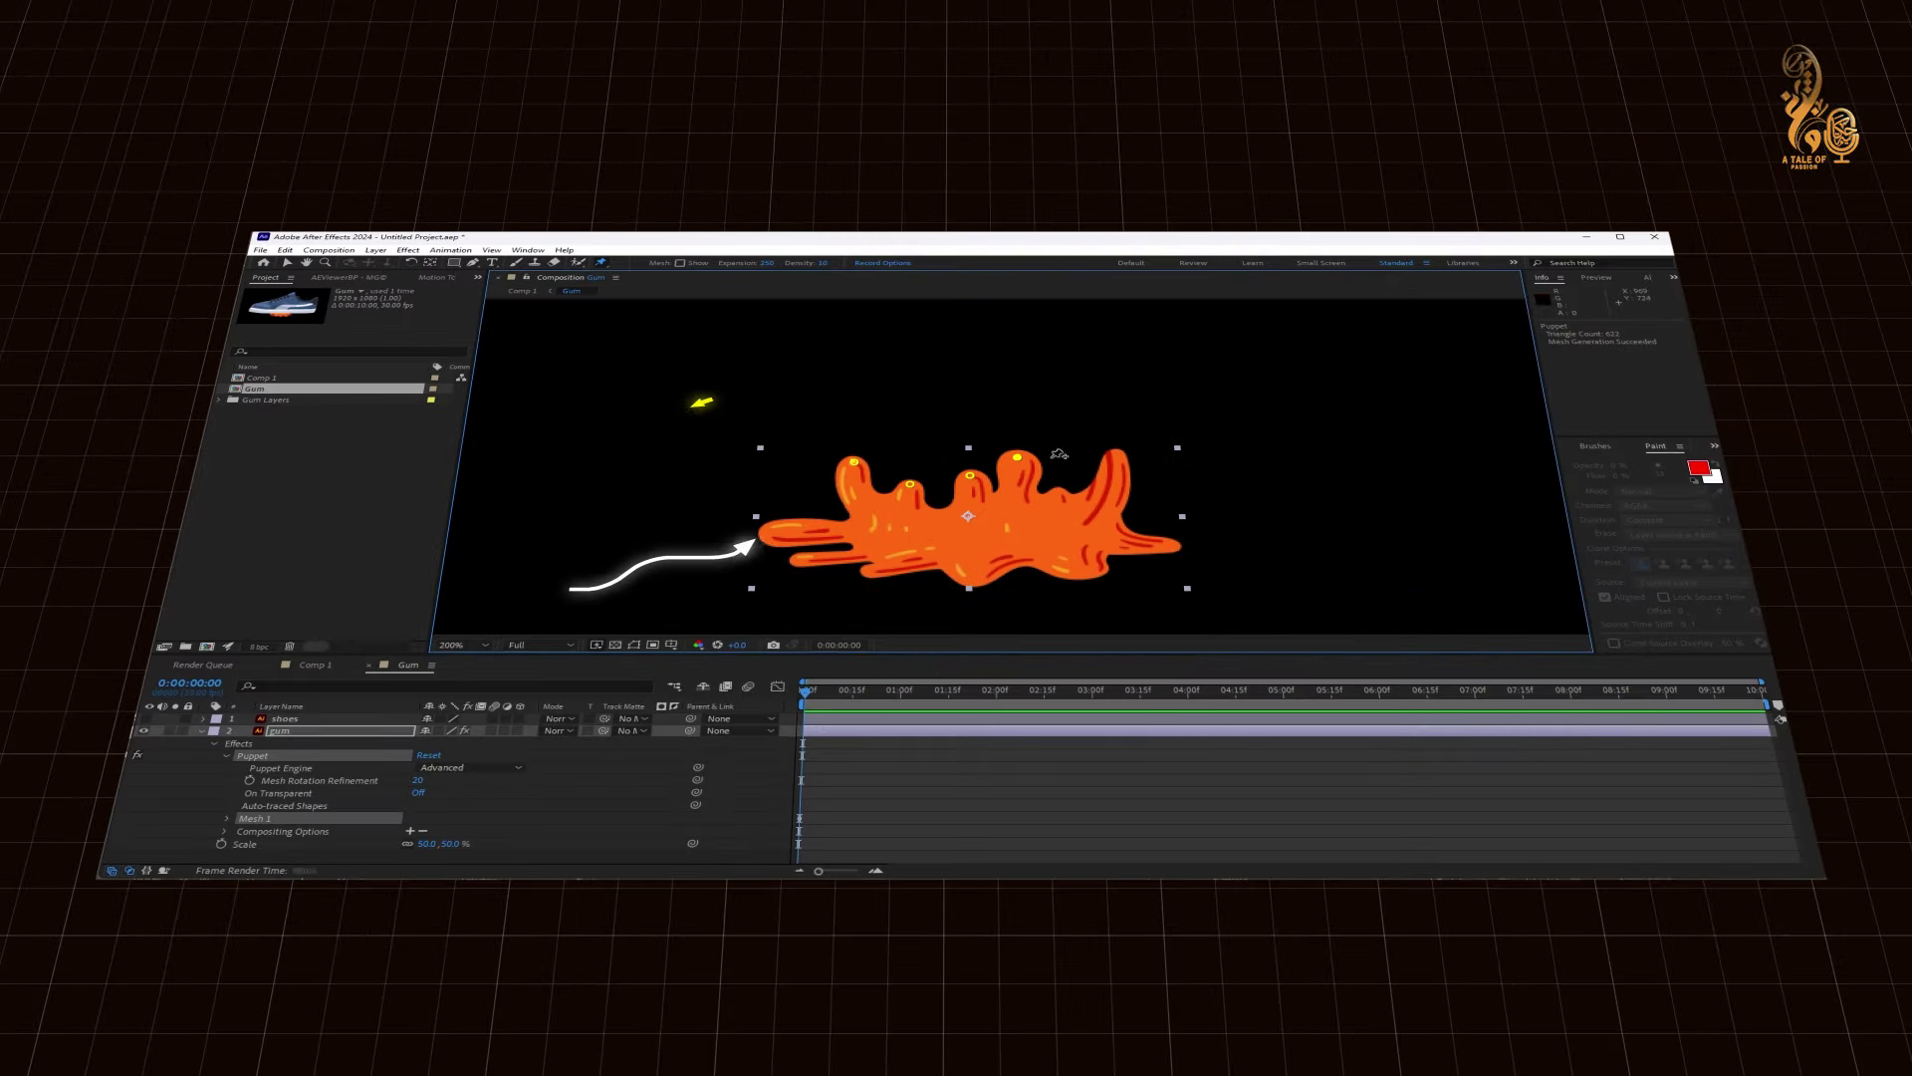
pyautogui.click(1116, 459)
pyautogui.click(288, 263)
# Create a null object and move it above the shoes layer in the layer stack
pyautogui.press('/')
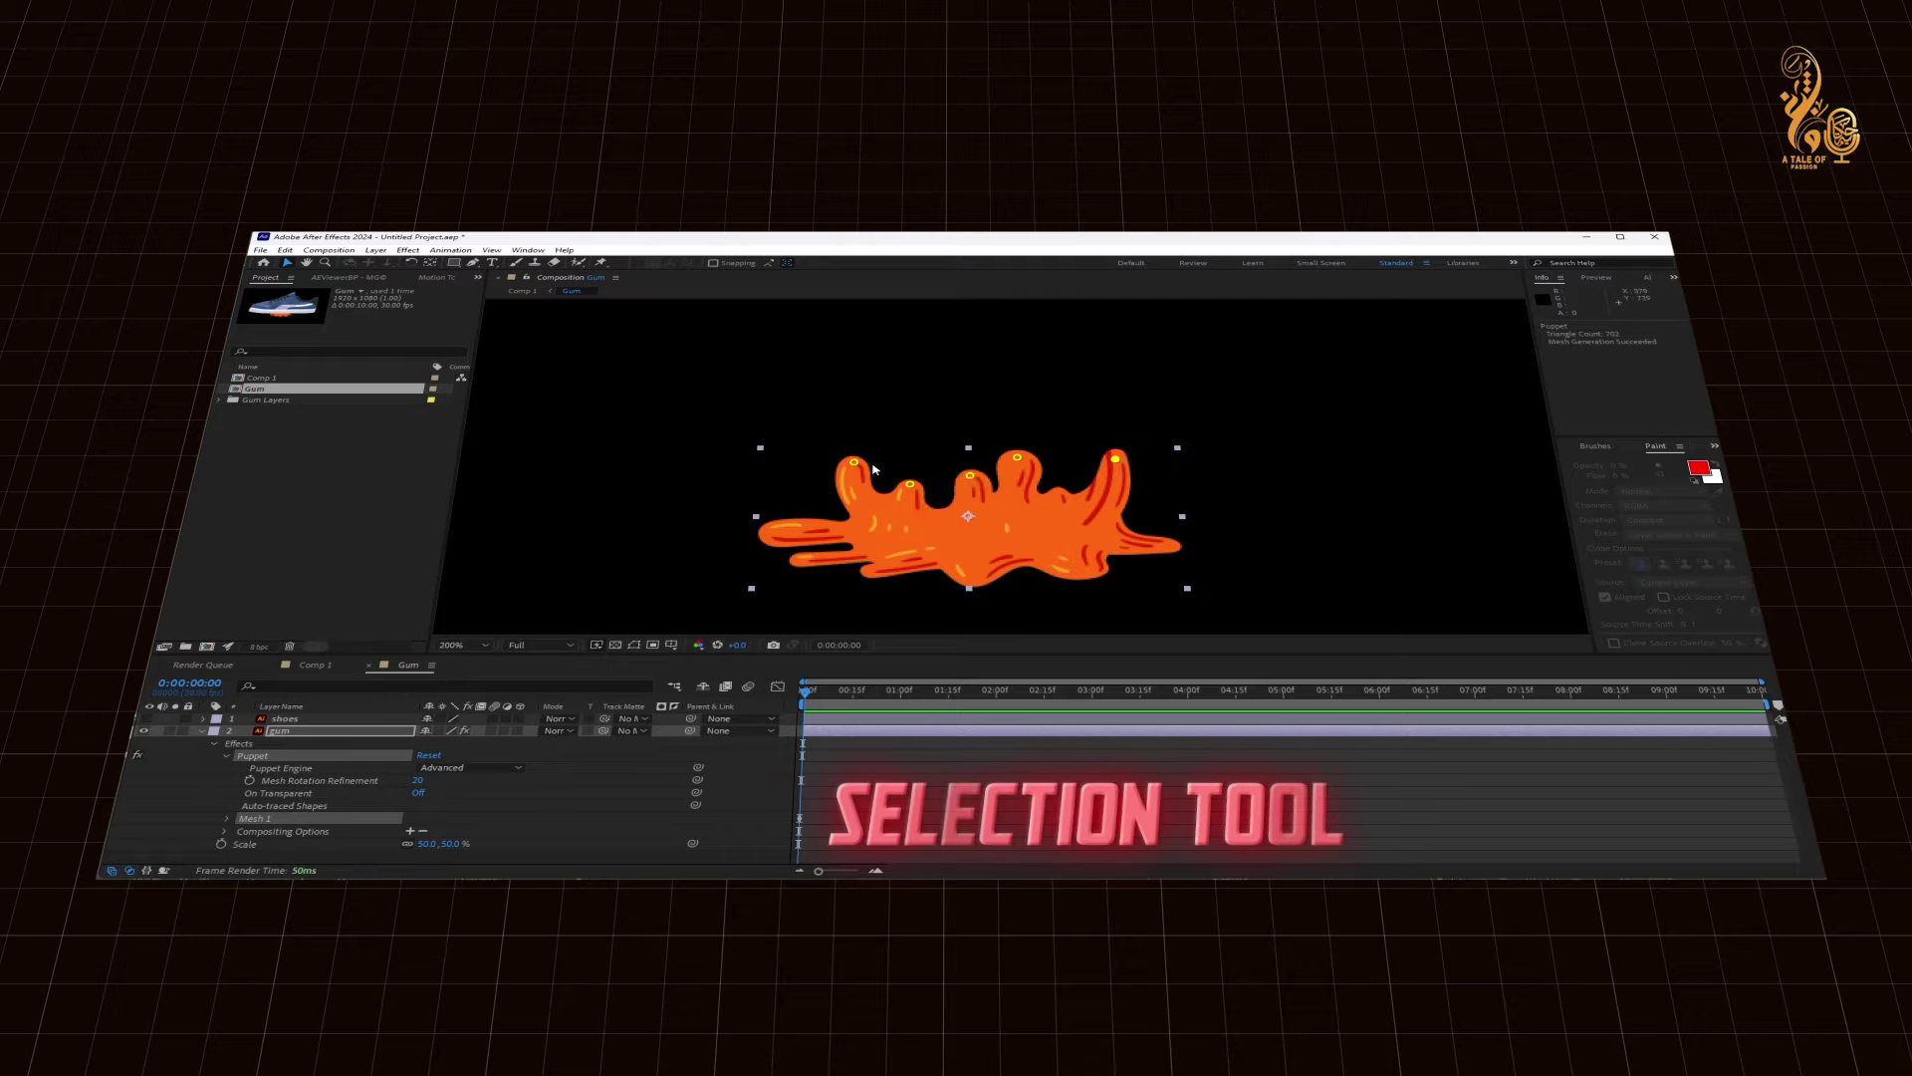
pyautogui.click(202, 735)
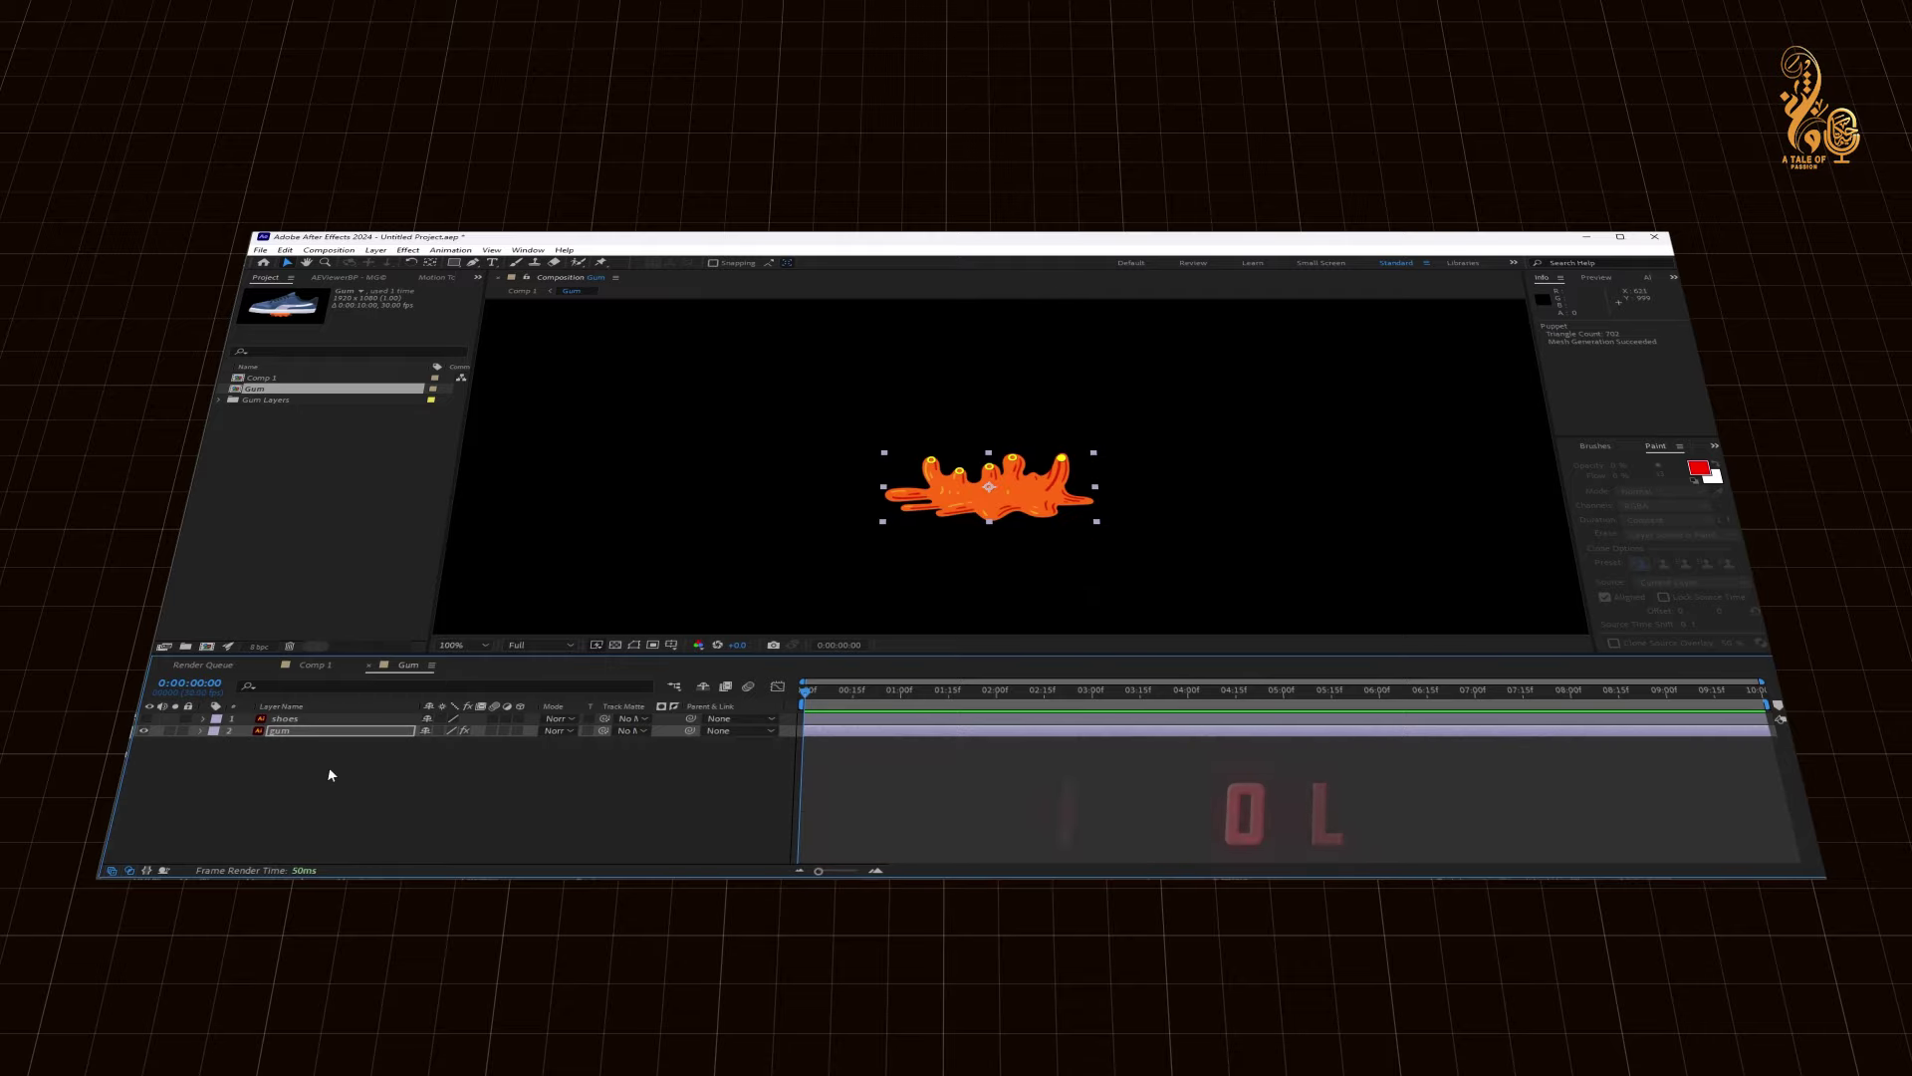
pyautogui.rightClick(358, 772)
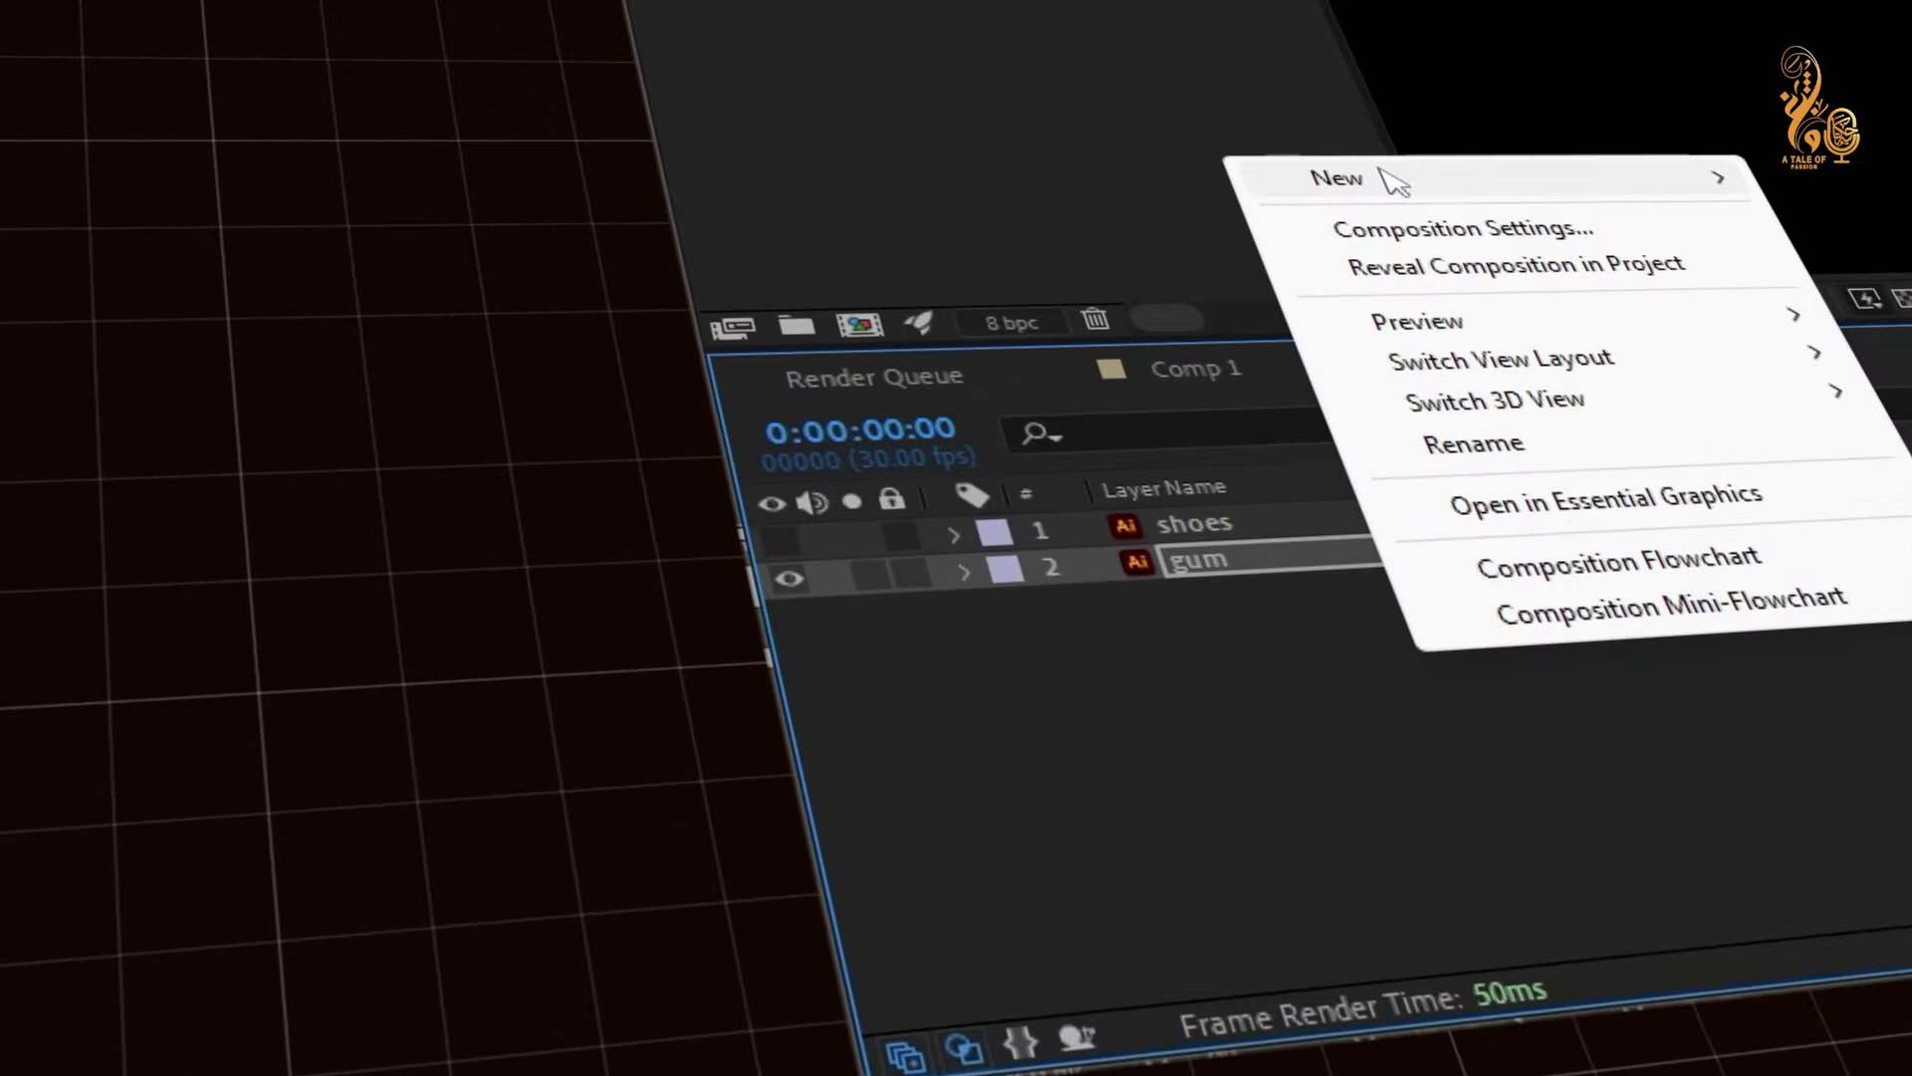
pyautogui.moveTo(1389, 181)
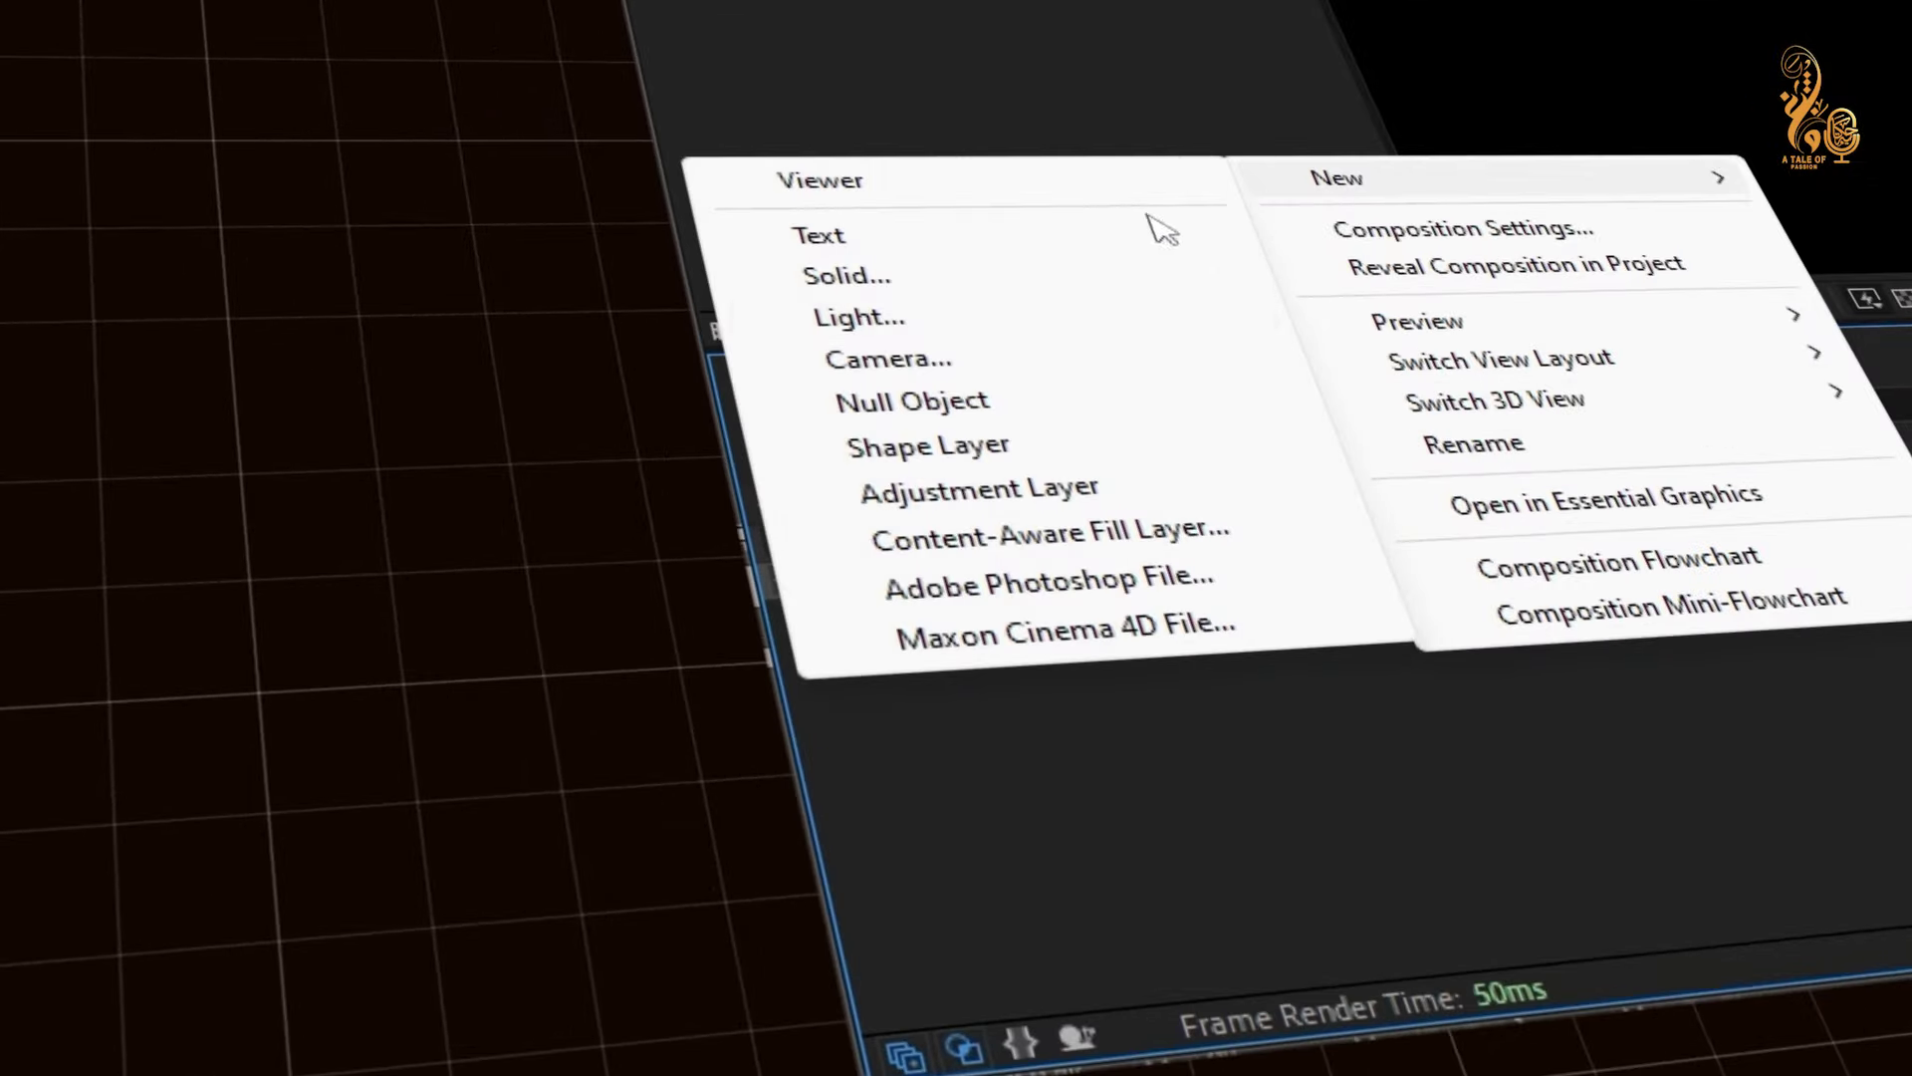
pyautogui.click(941, 416)
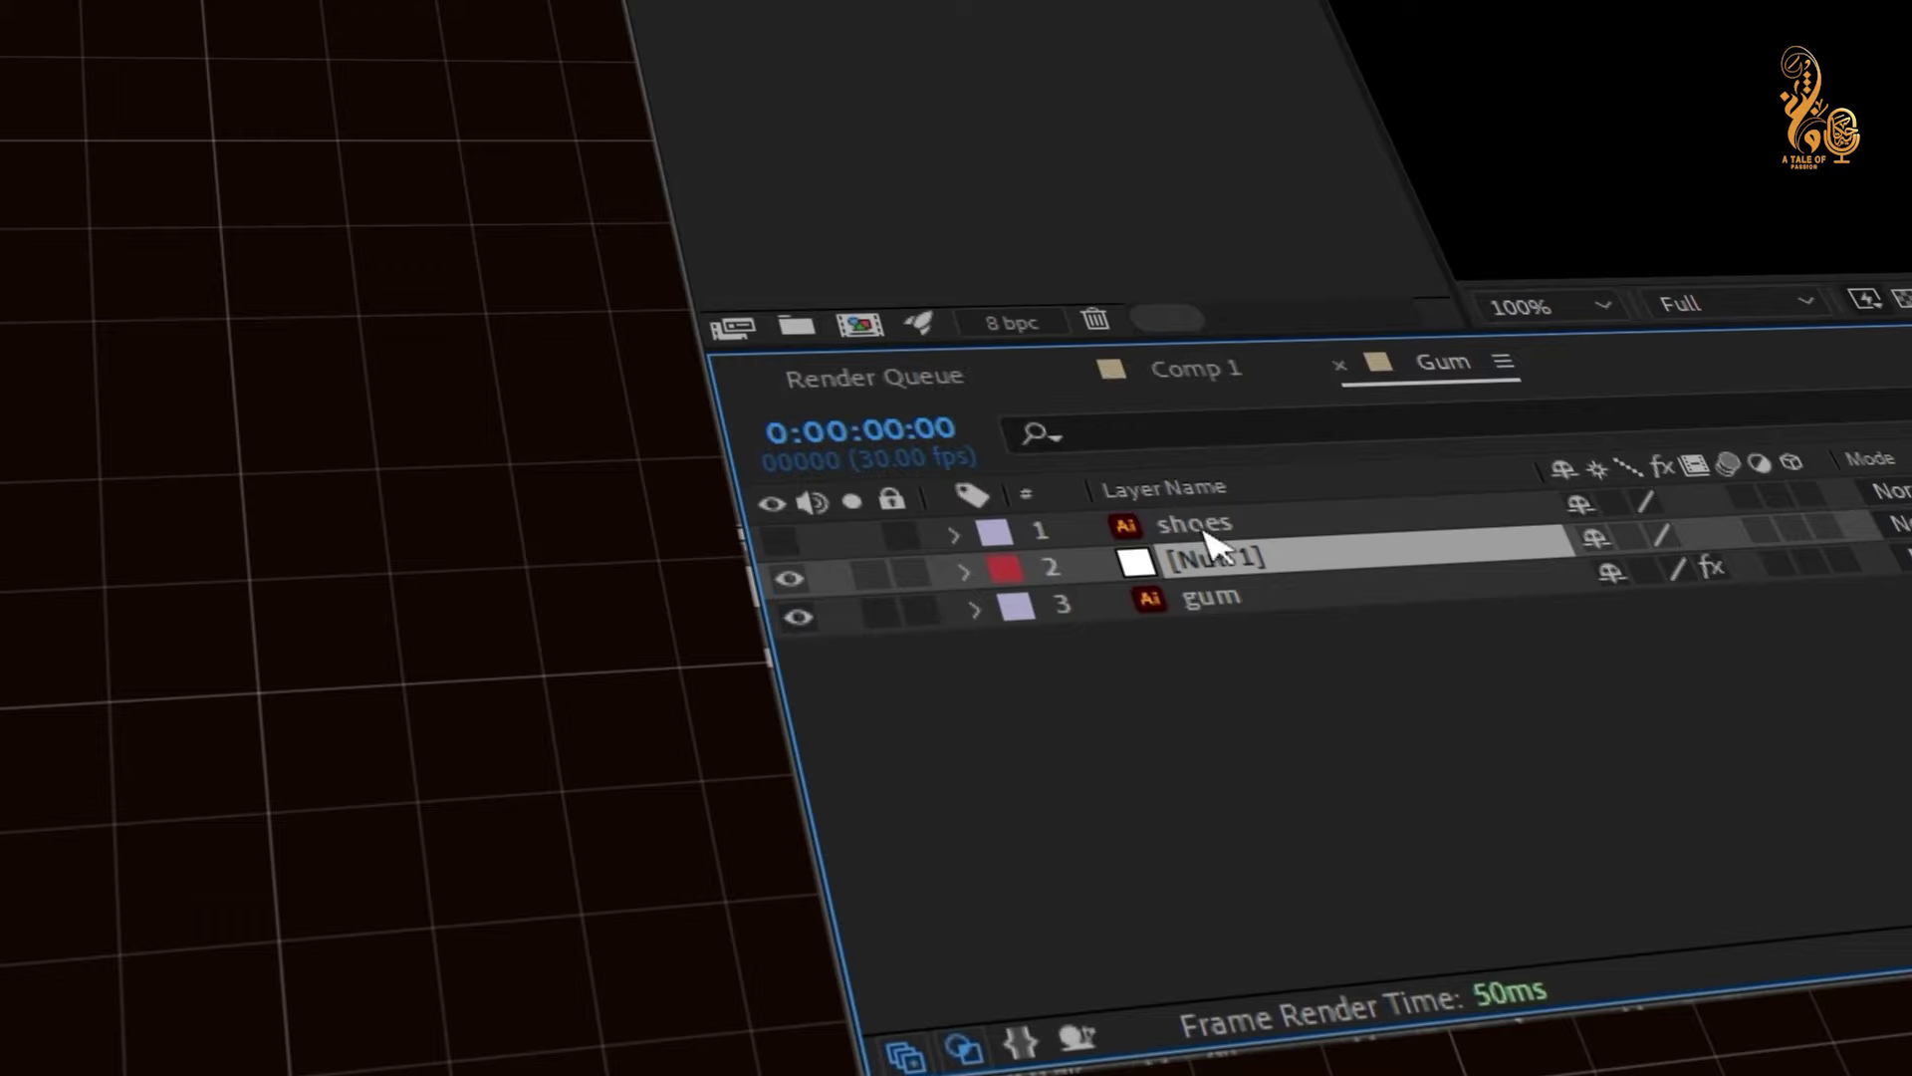
pyautogui.moveTo(1210, 558); pyautogui.dragTo(1200, 516)
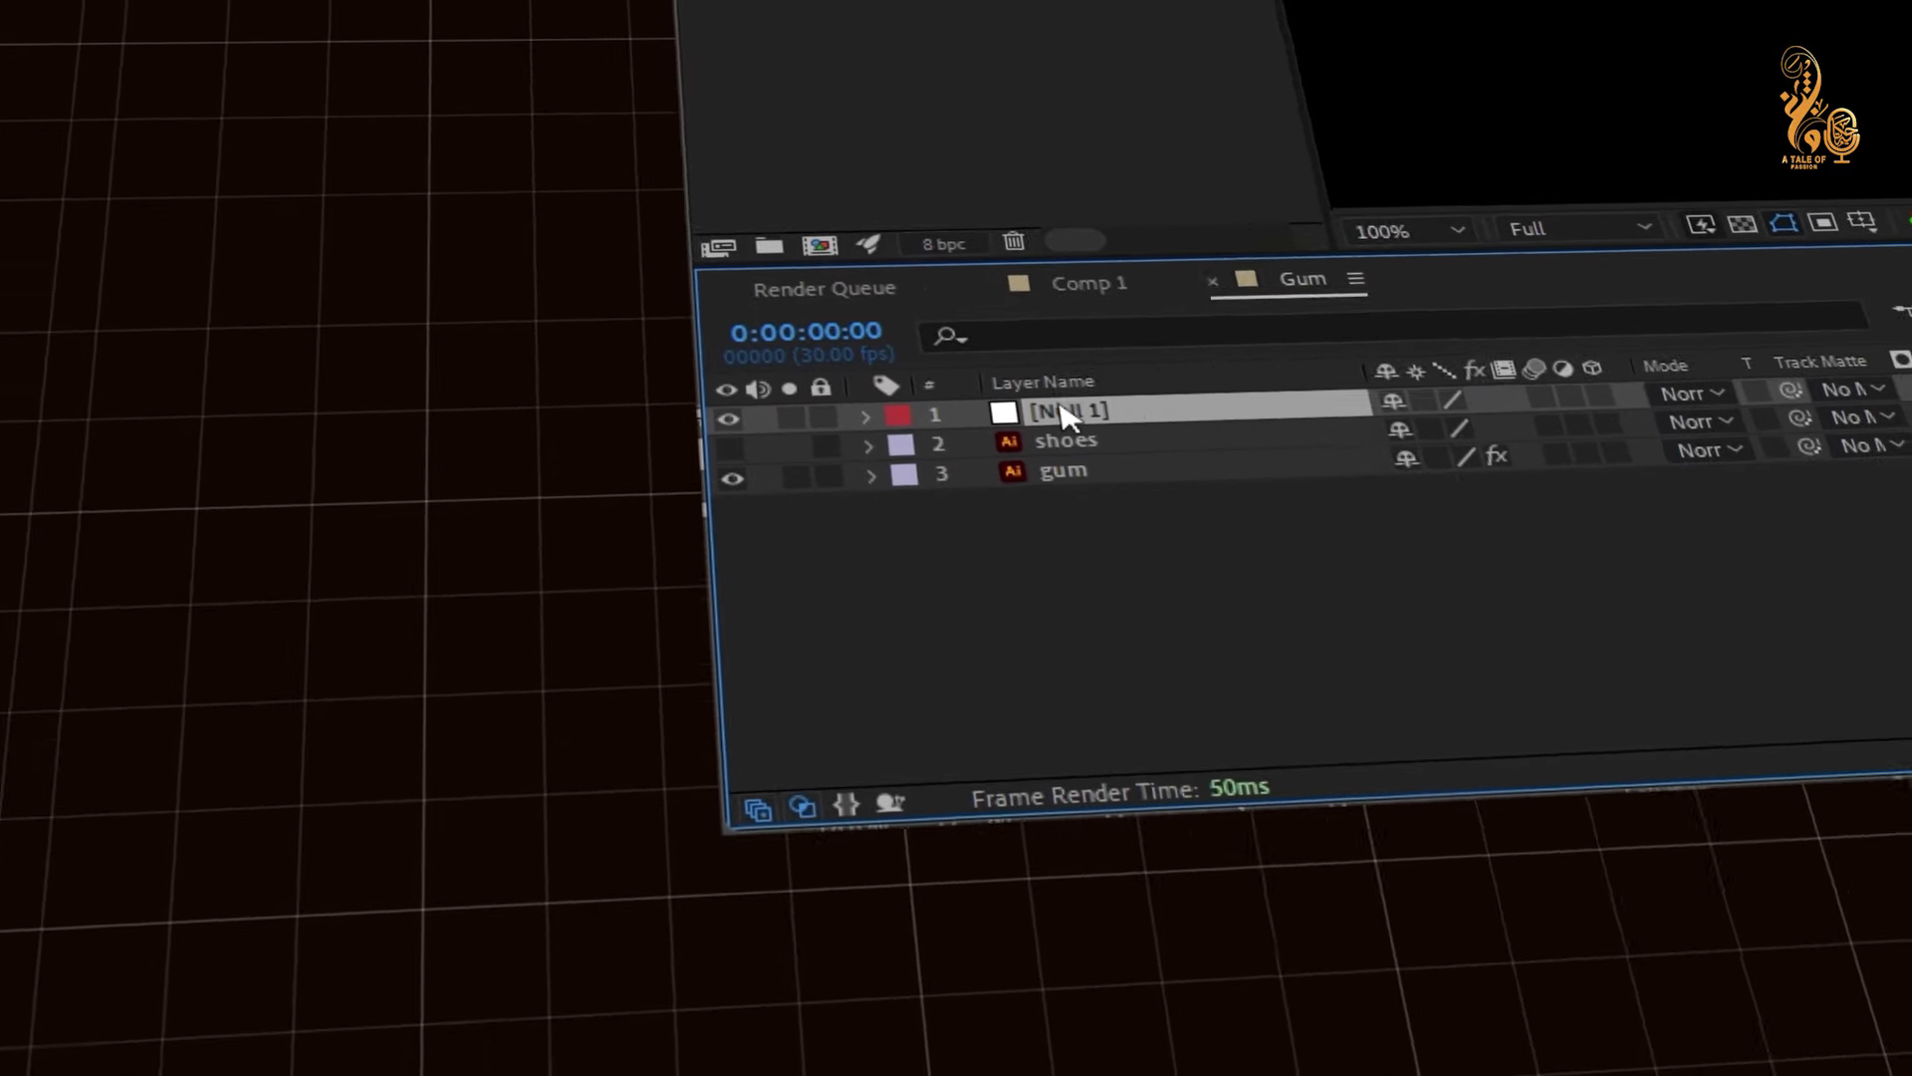
# Rename the null object layer as 1
pyautogui.rightClick(1105, 458)
pyautogui.click(1175, 353)
pyautogui.write('1')
pyautogui.press('Return')
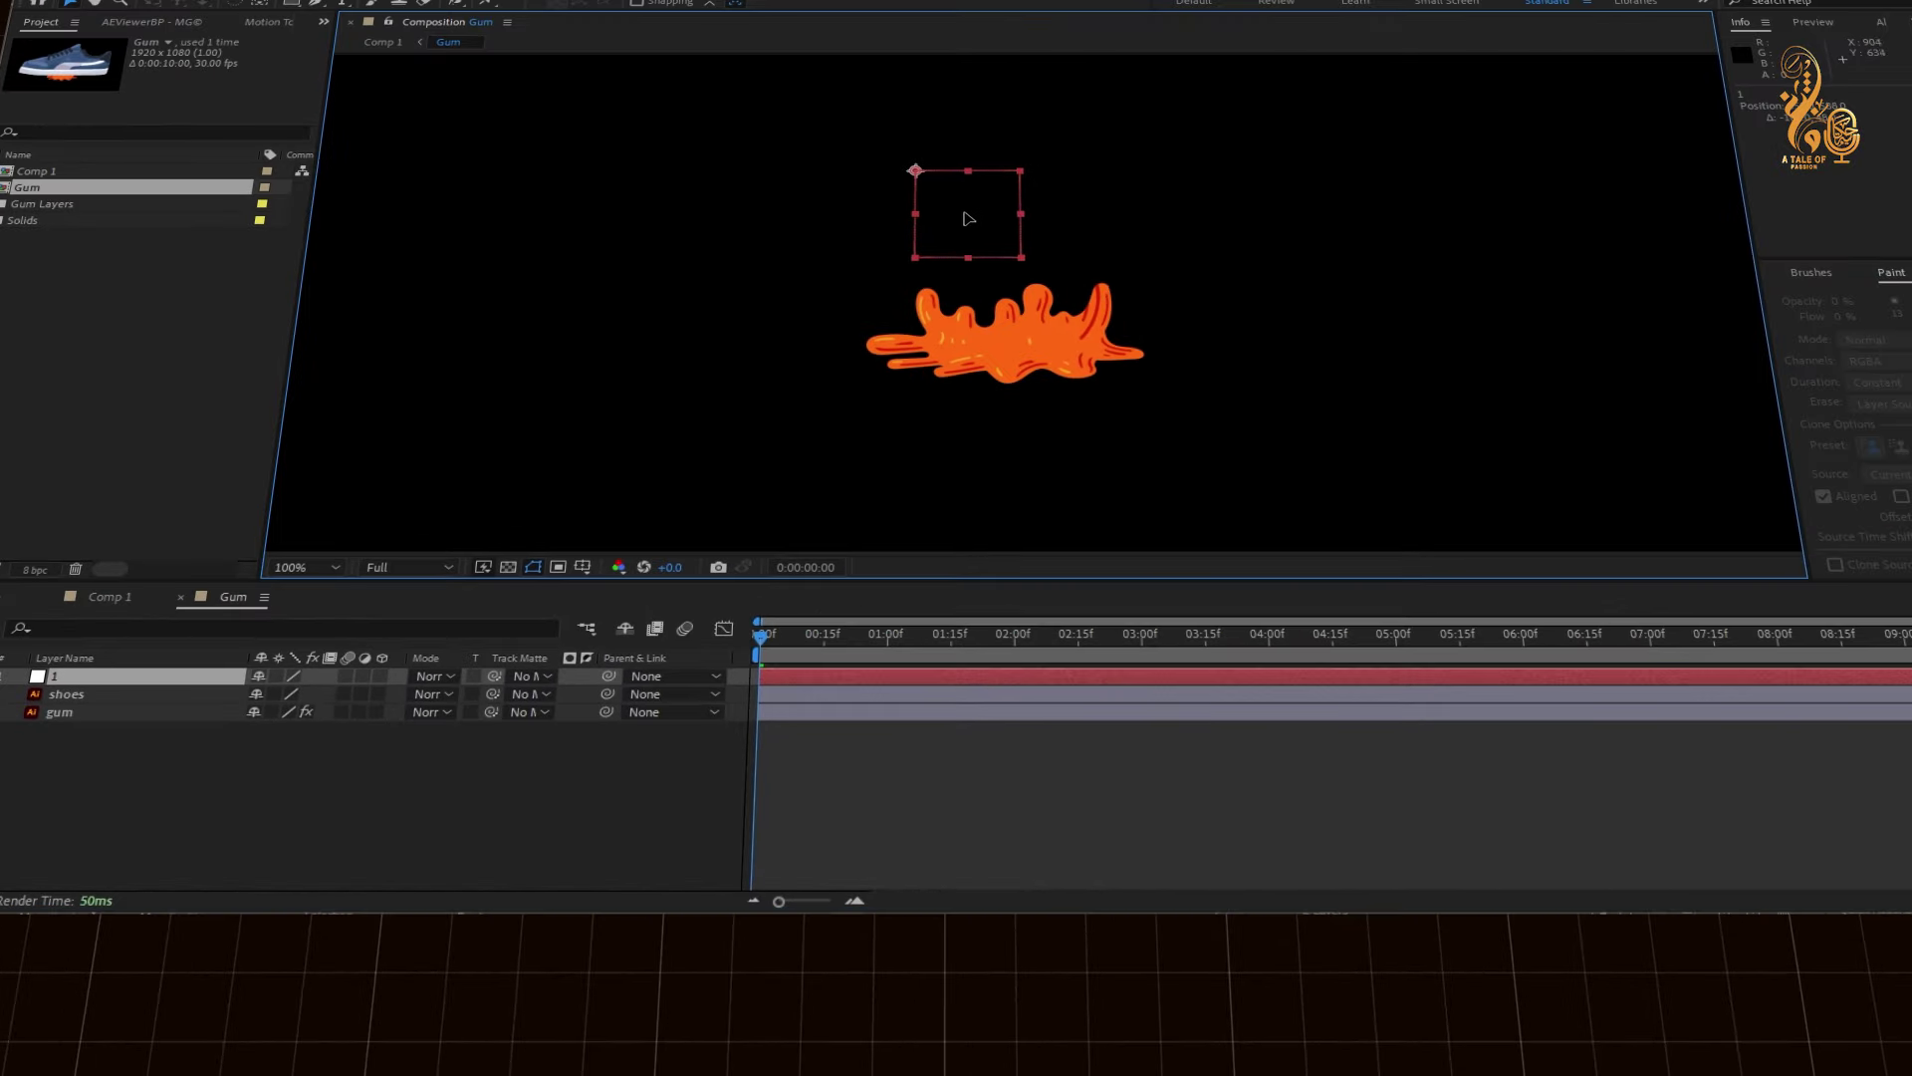
# Centre the anchor point of null 1 and position the null on the gum's leftmost upper tip
pyautogui.moveTo(925, 294); pyautogui.dragTo(926, 294)
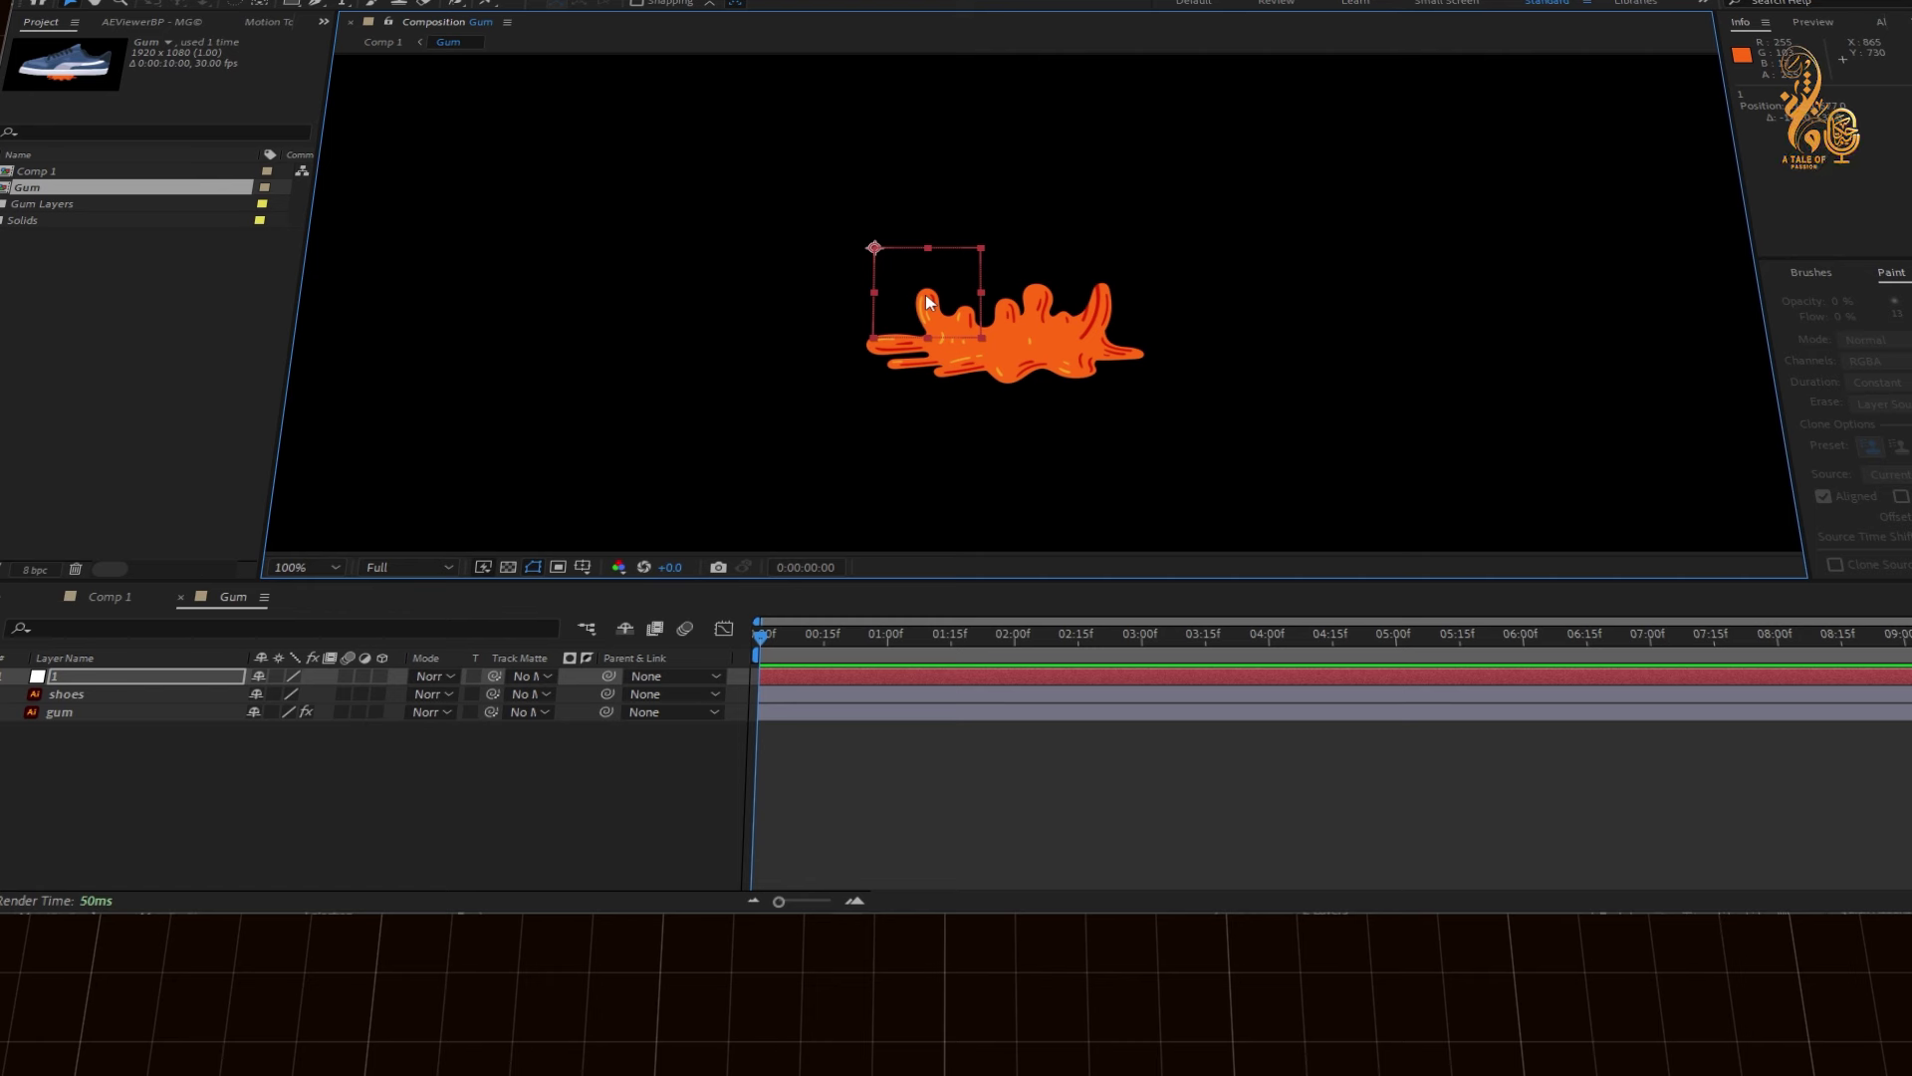
pyautogui.hotkey('ctrl', 'alt', 'Home')
pyautogui.scroll(4, 1024, 288)
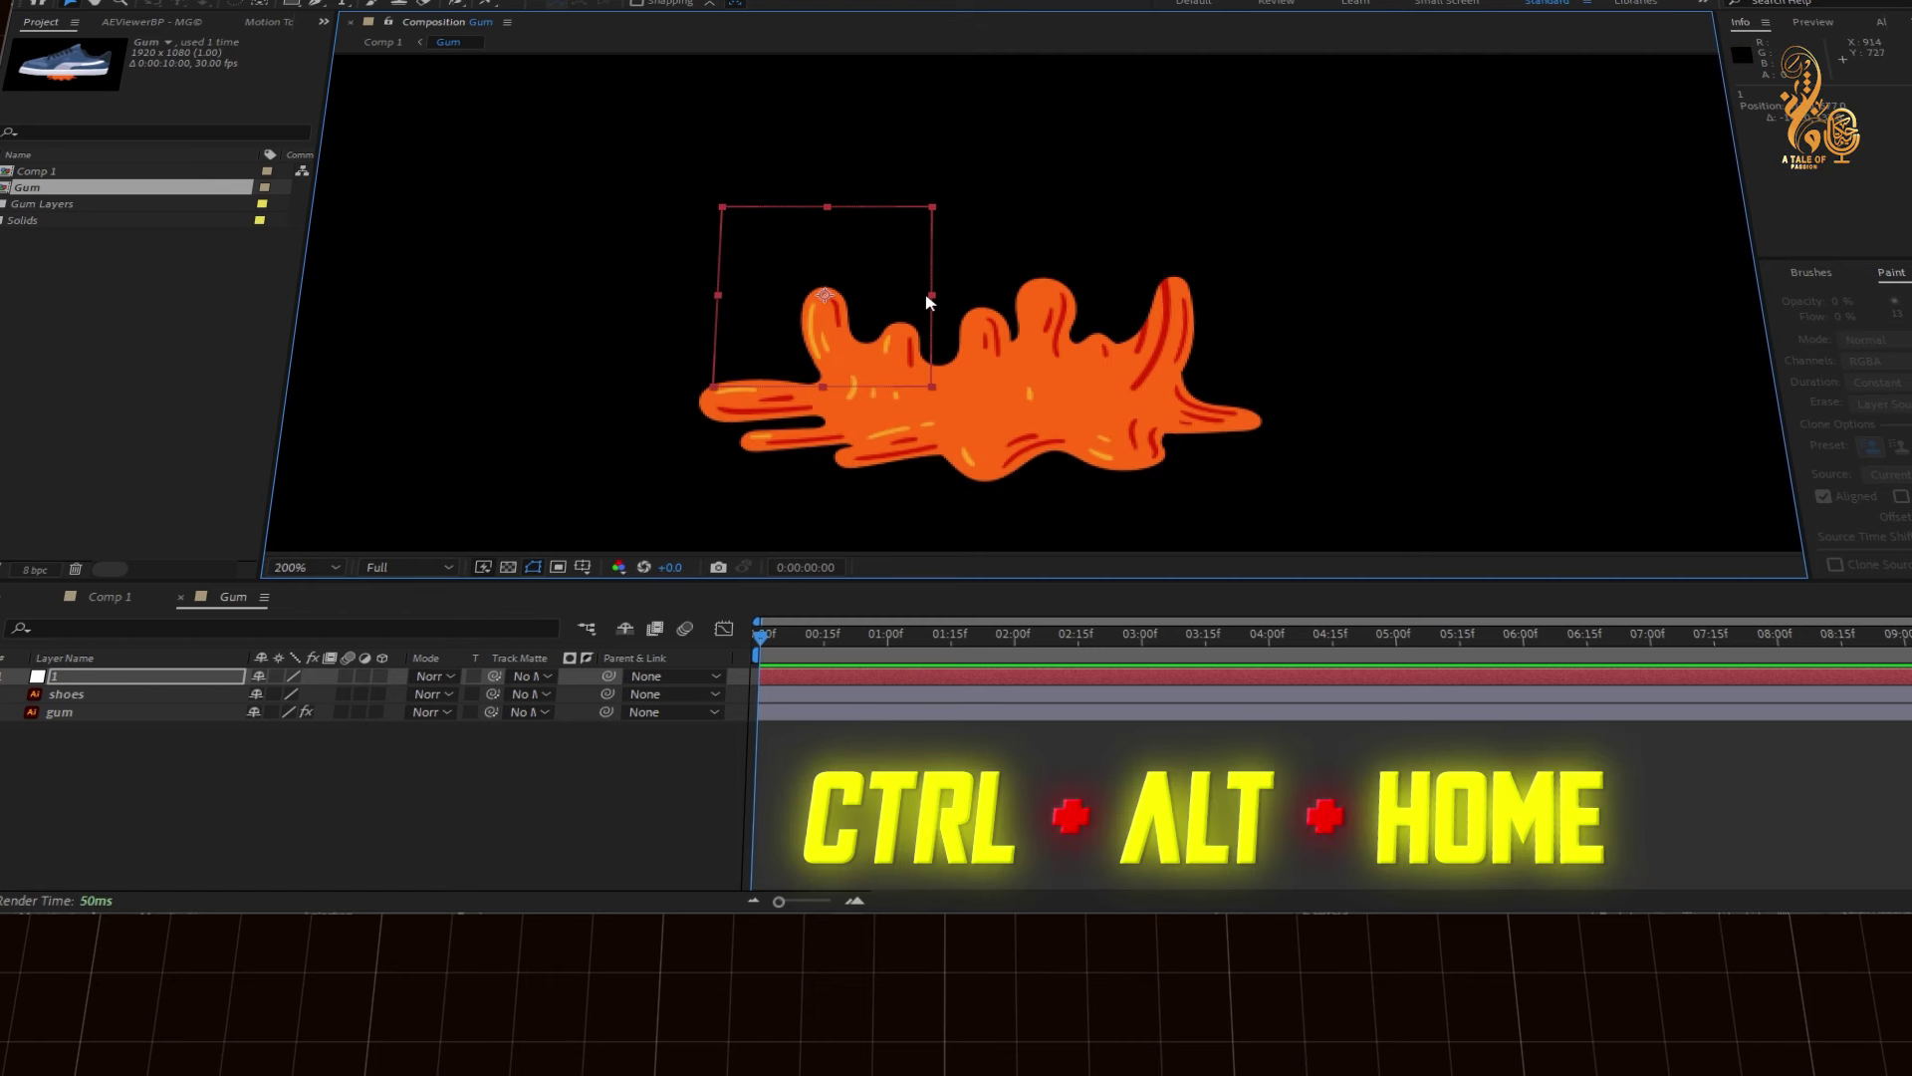
pyautogui.moveTo(617, 299); pyautogui.dragTo(614, 307)
pyautogui.scroll(-2, 637, 306)
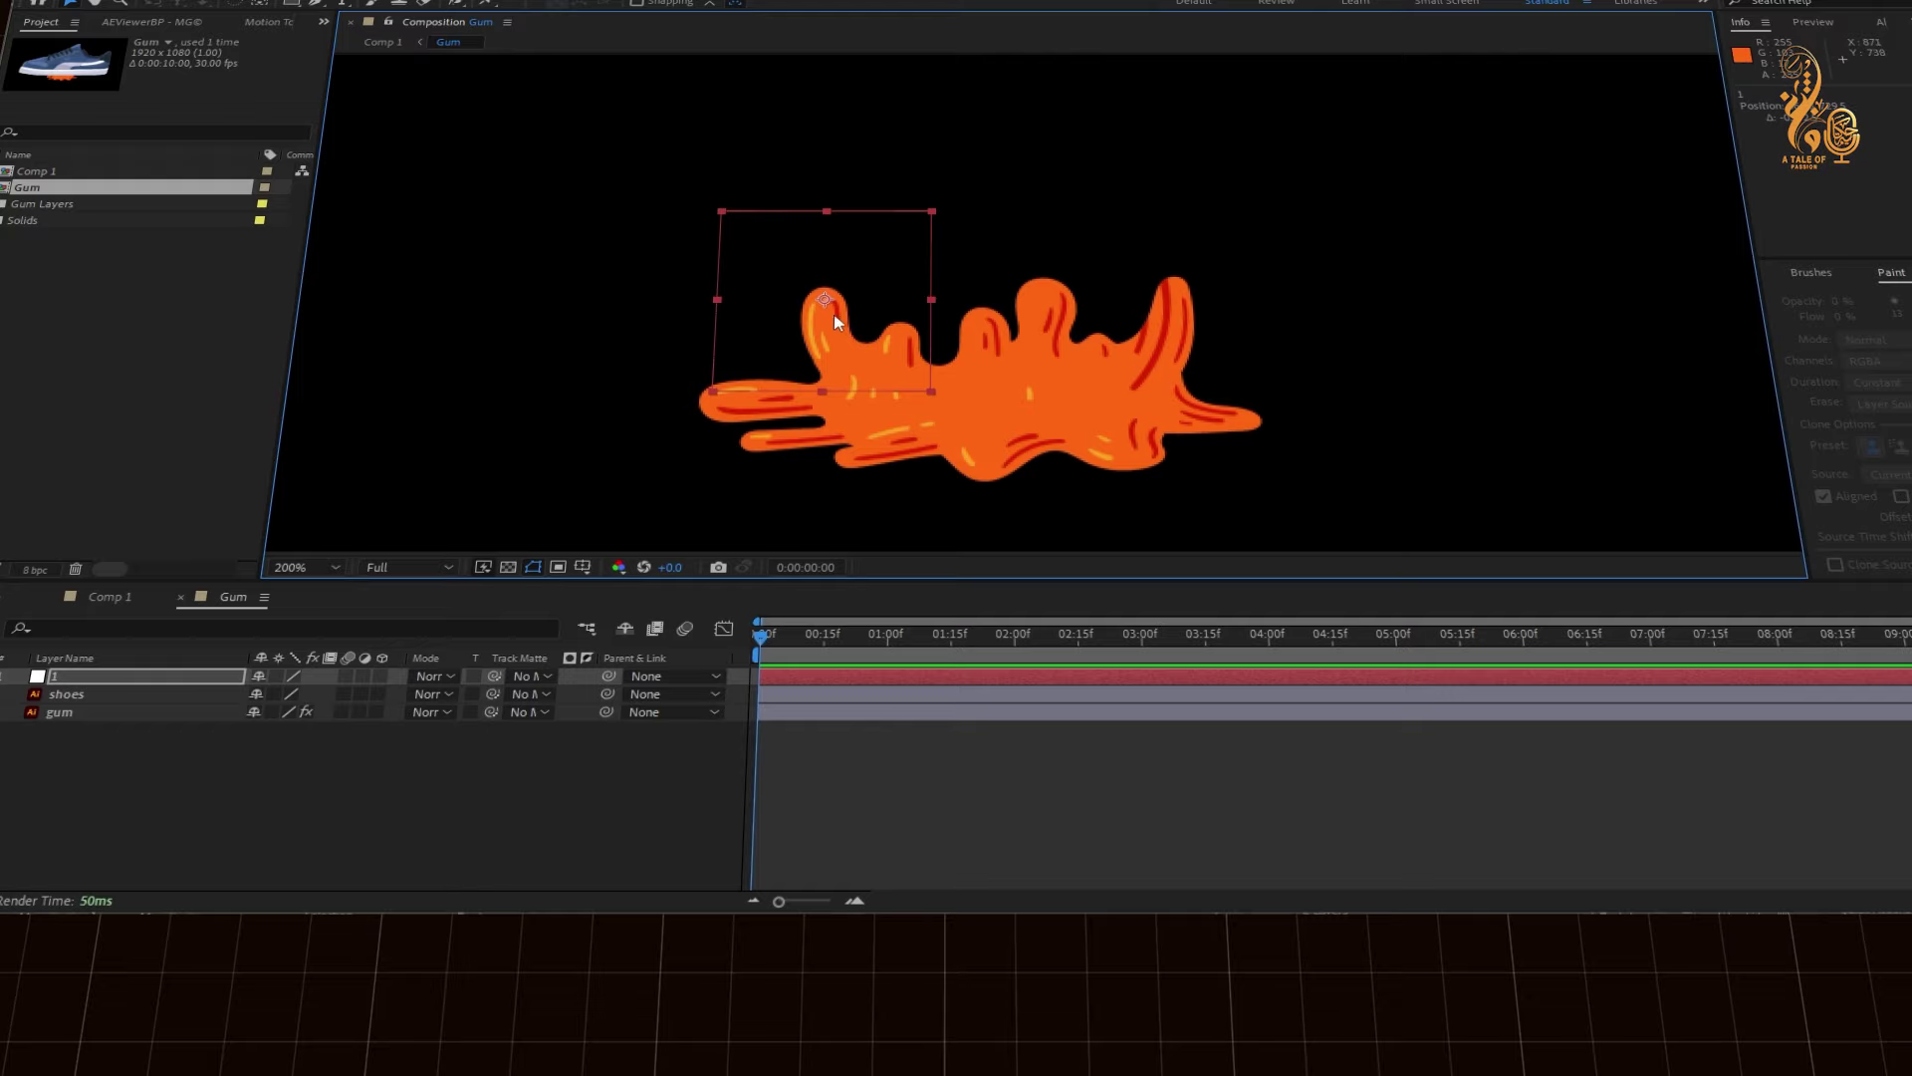
# Duplicate null 1 four times as nulls 2 to 5 and position each duplicate on one of the gum's remaining upper tips
pyautogui.hotkey('ctrl', 'd')
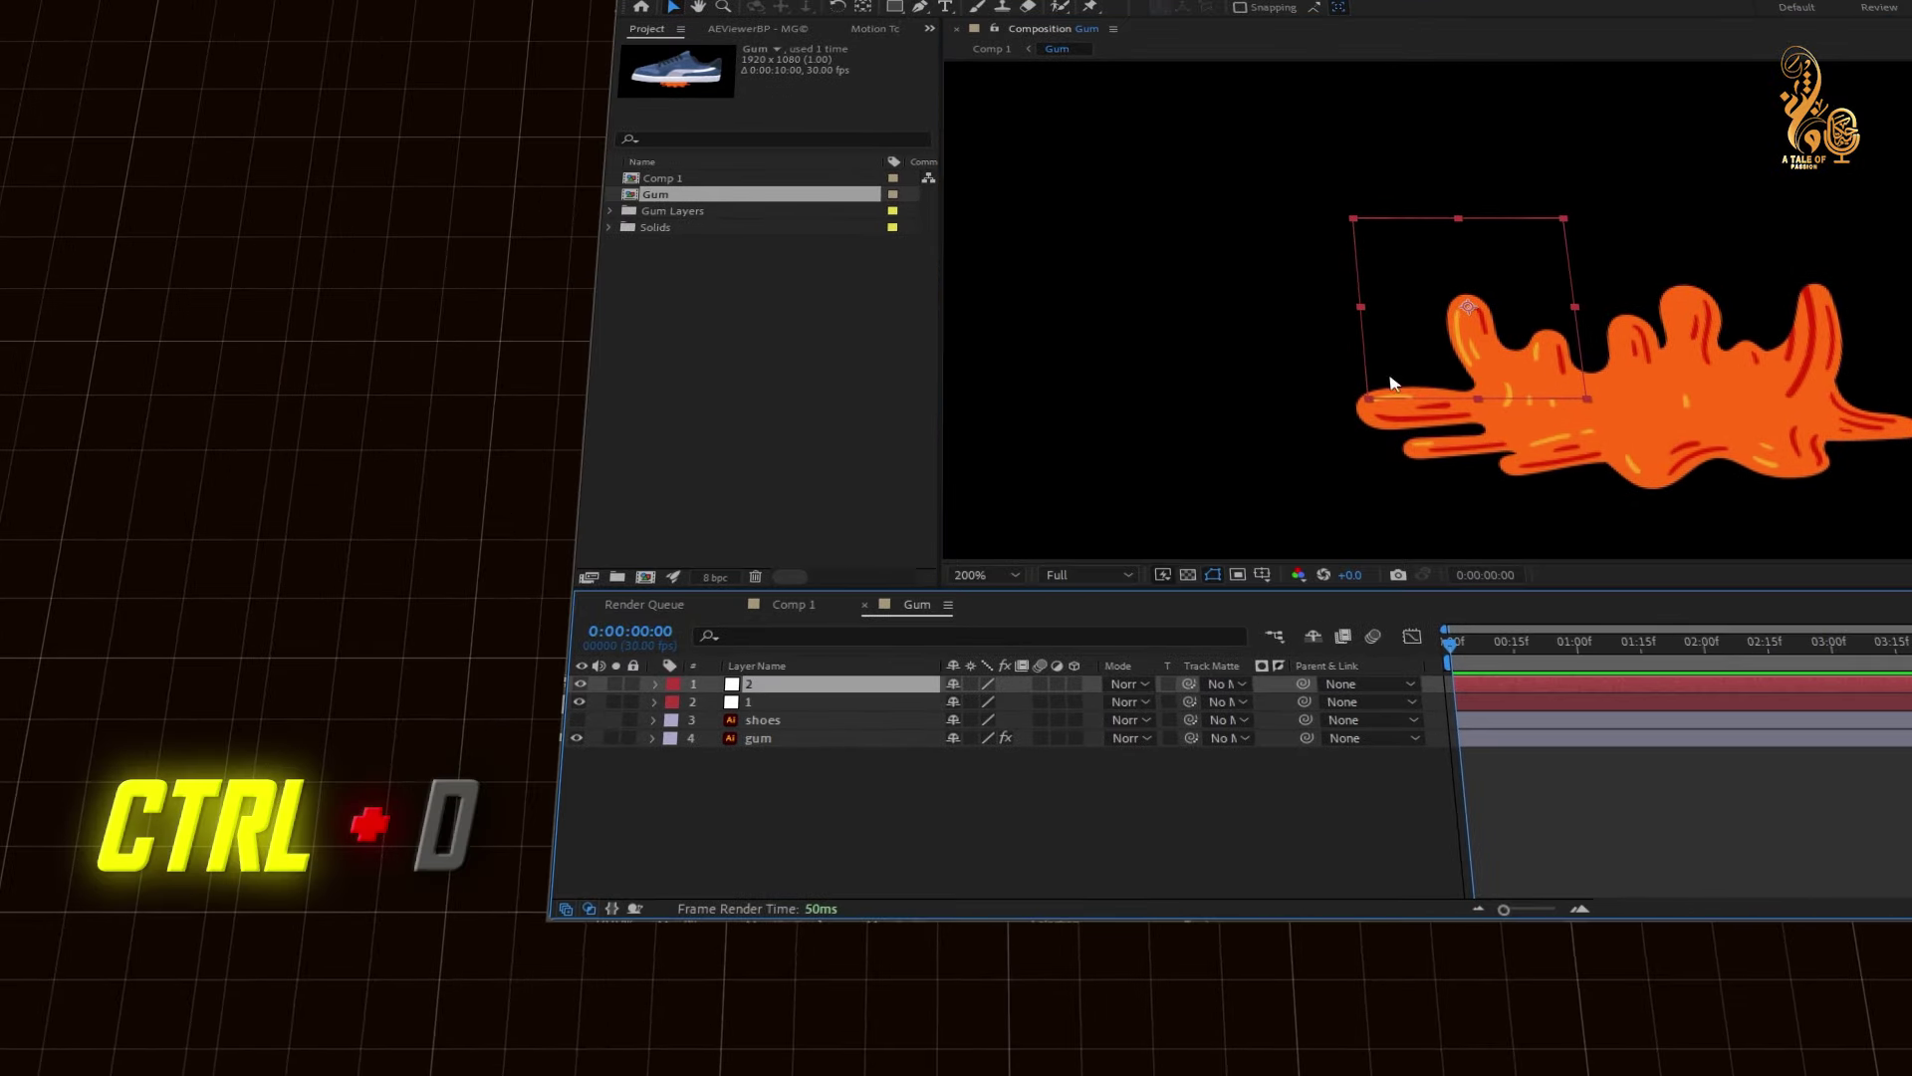
pyautogui.moveTo(1474, 315); pyautogui.dragTo(1683, 306)
pyautogui.hotkey('ctrl', 'd')
pyautogui.hotkey('ctrl', 'd')
pyautogui.hotkey('ctrl', 'd')
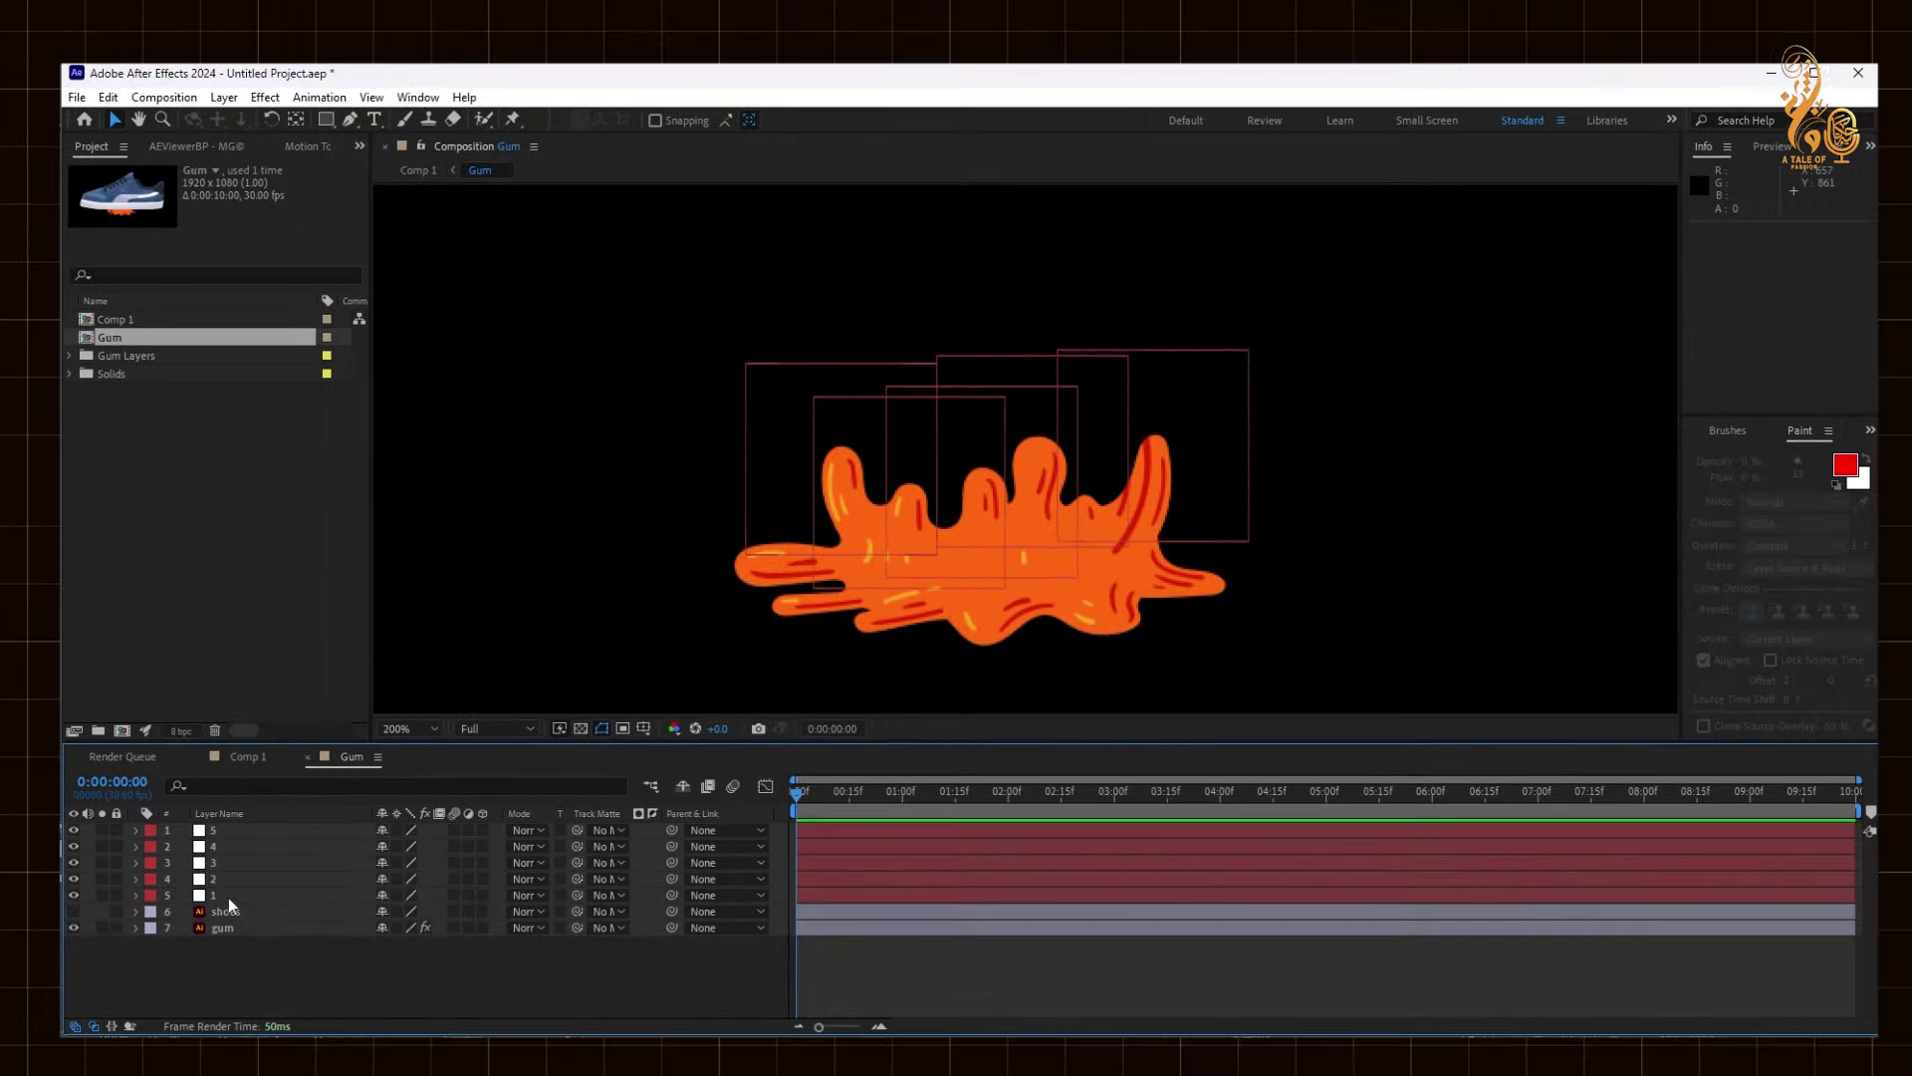
pyautogui.click(763, 759)
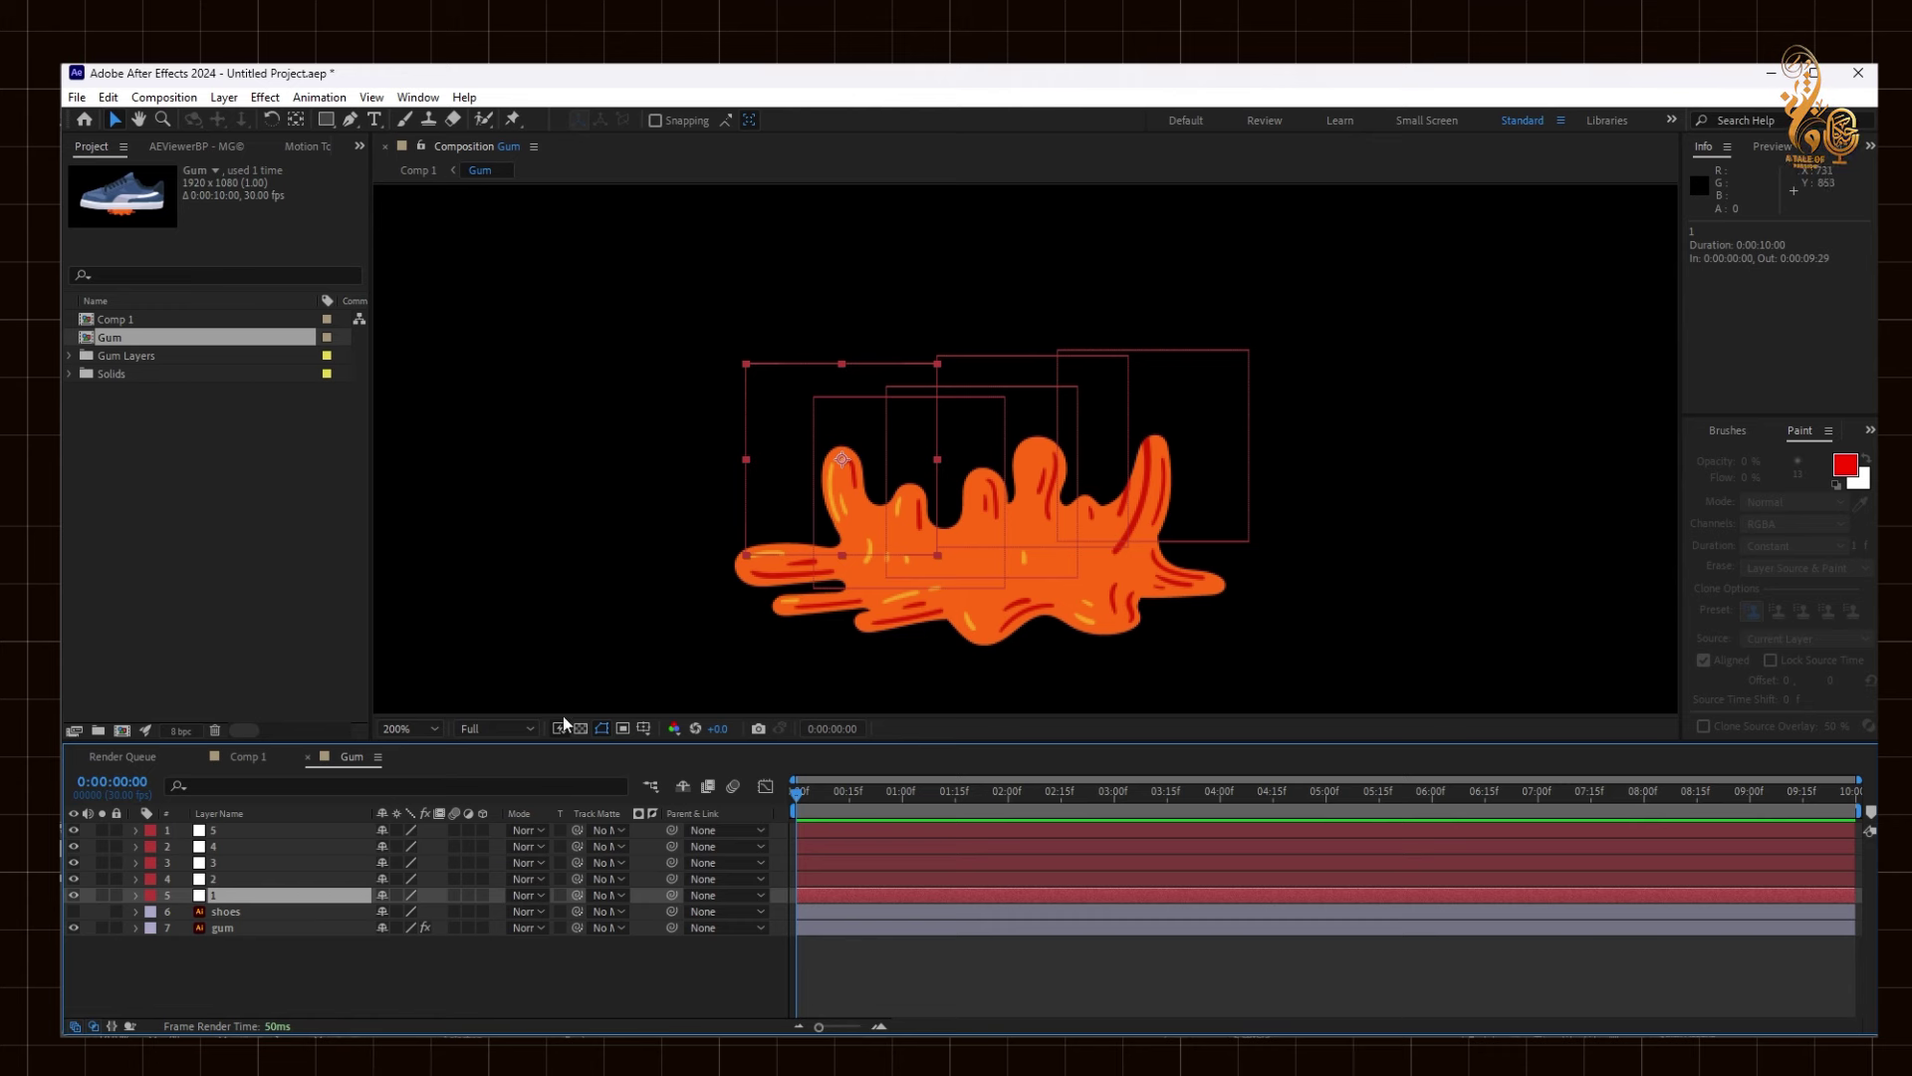
pyautogui.click(246, 986)
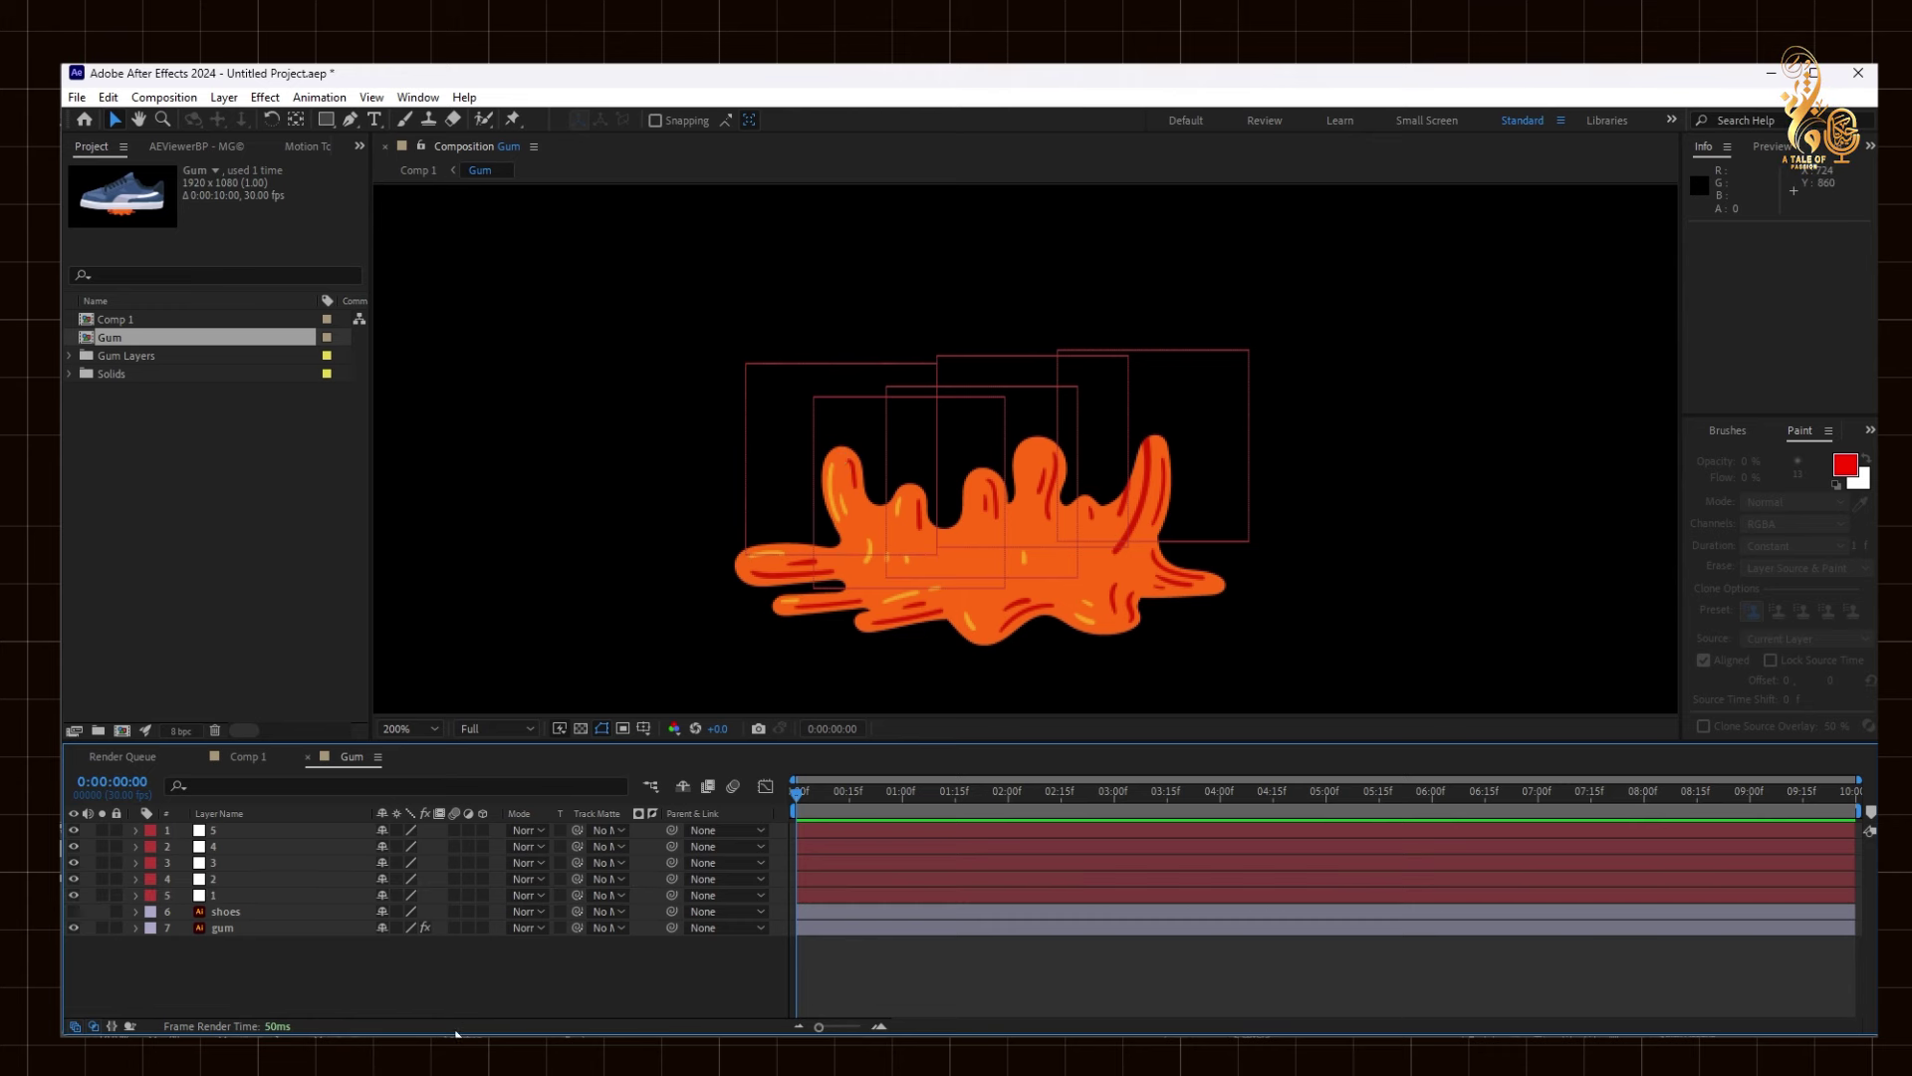
# Switch to the Puppet to Null Object.txt file, copy its whole expression, and return to After Effects
pyautogui.hotkey('alt', 'Tab')
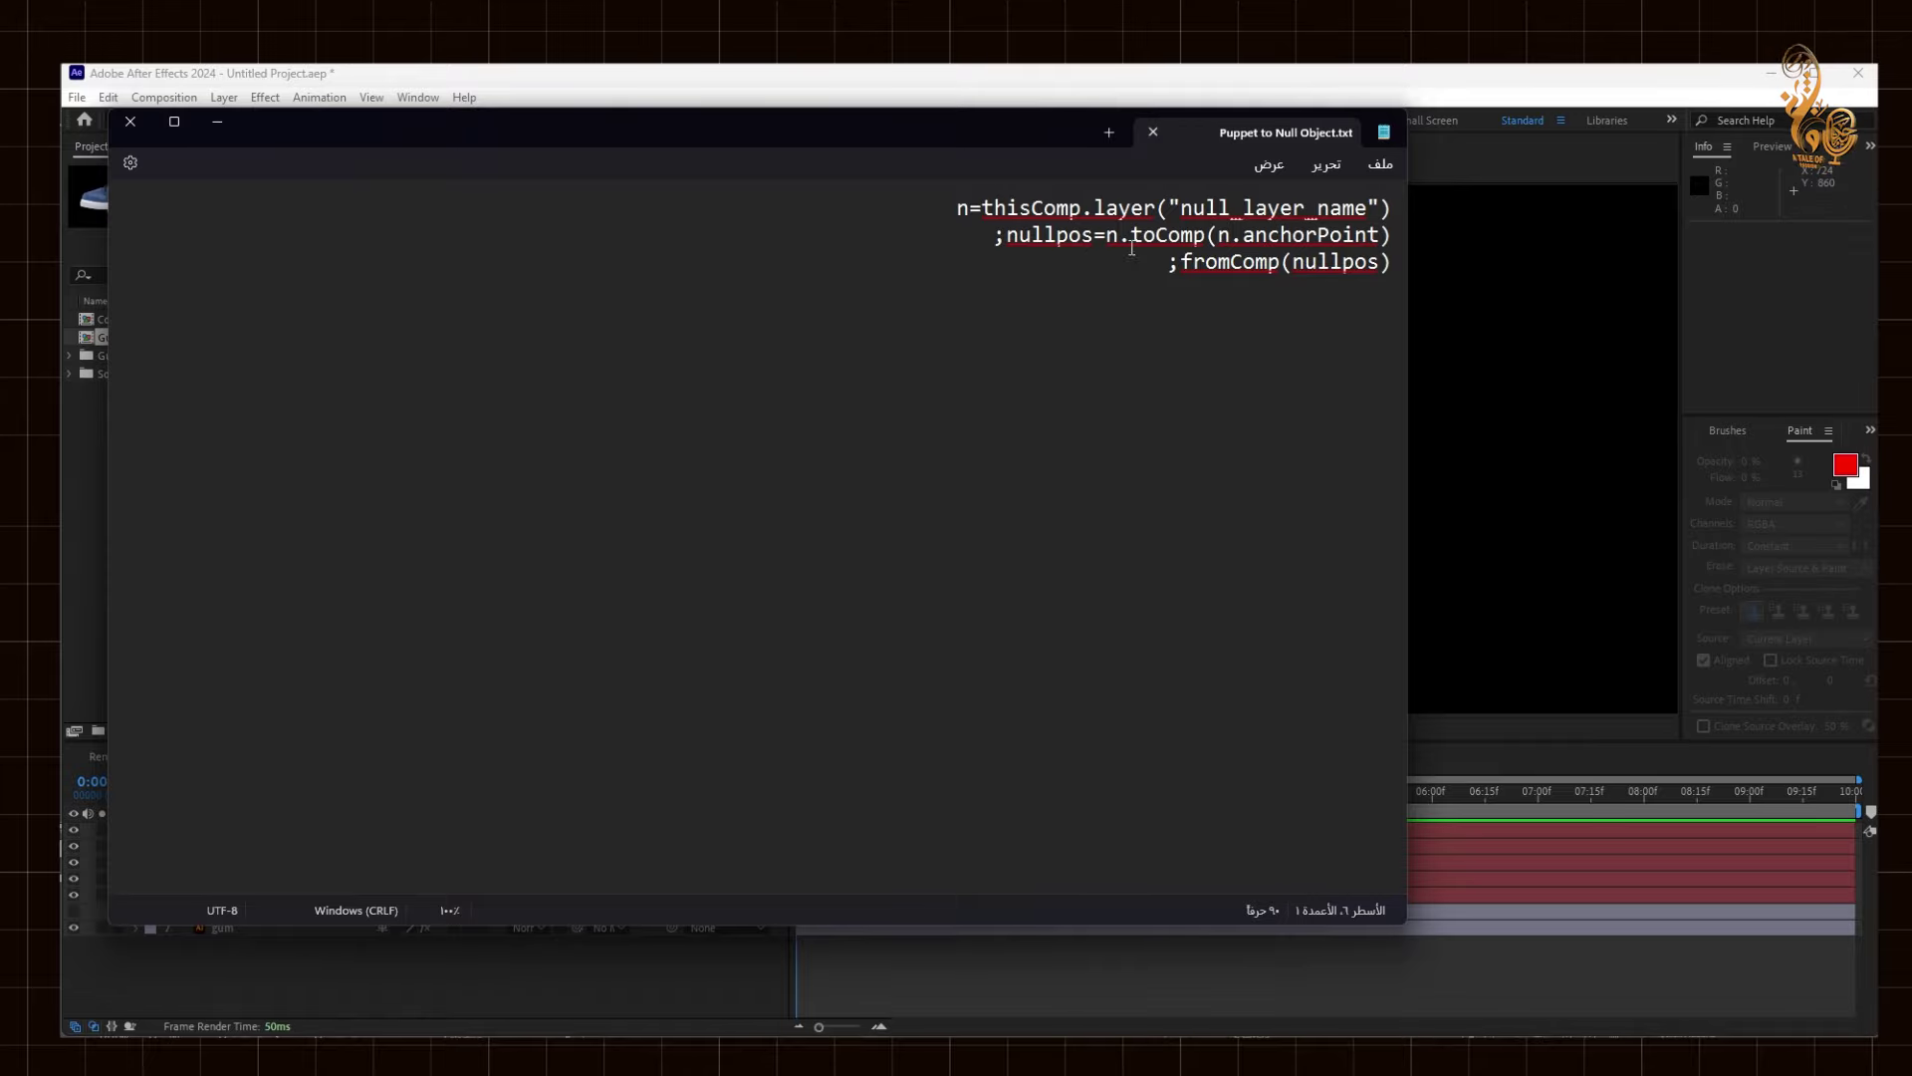
pyautogui.hotkey('ctrl', 'a')
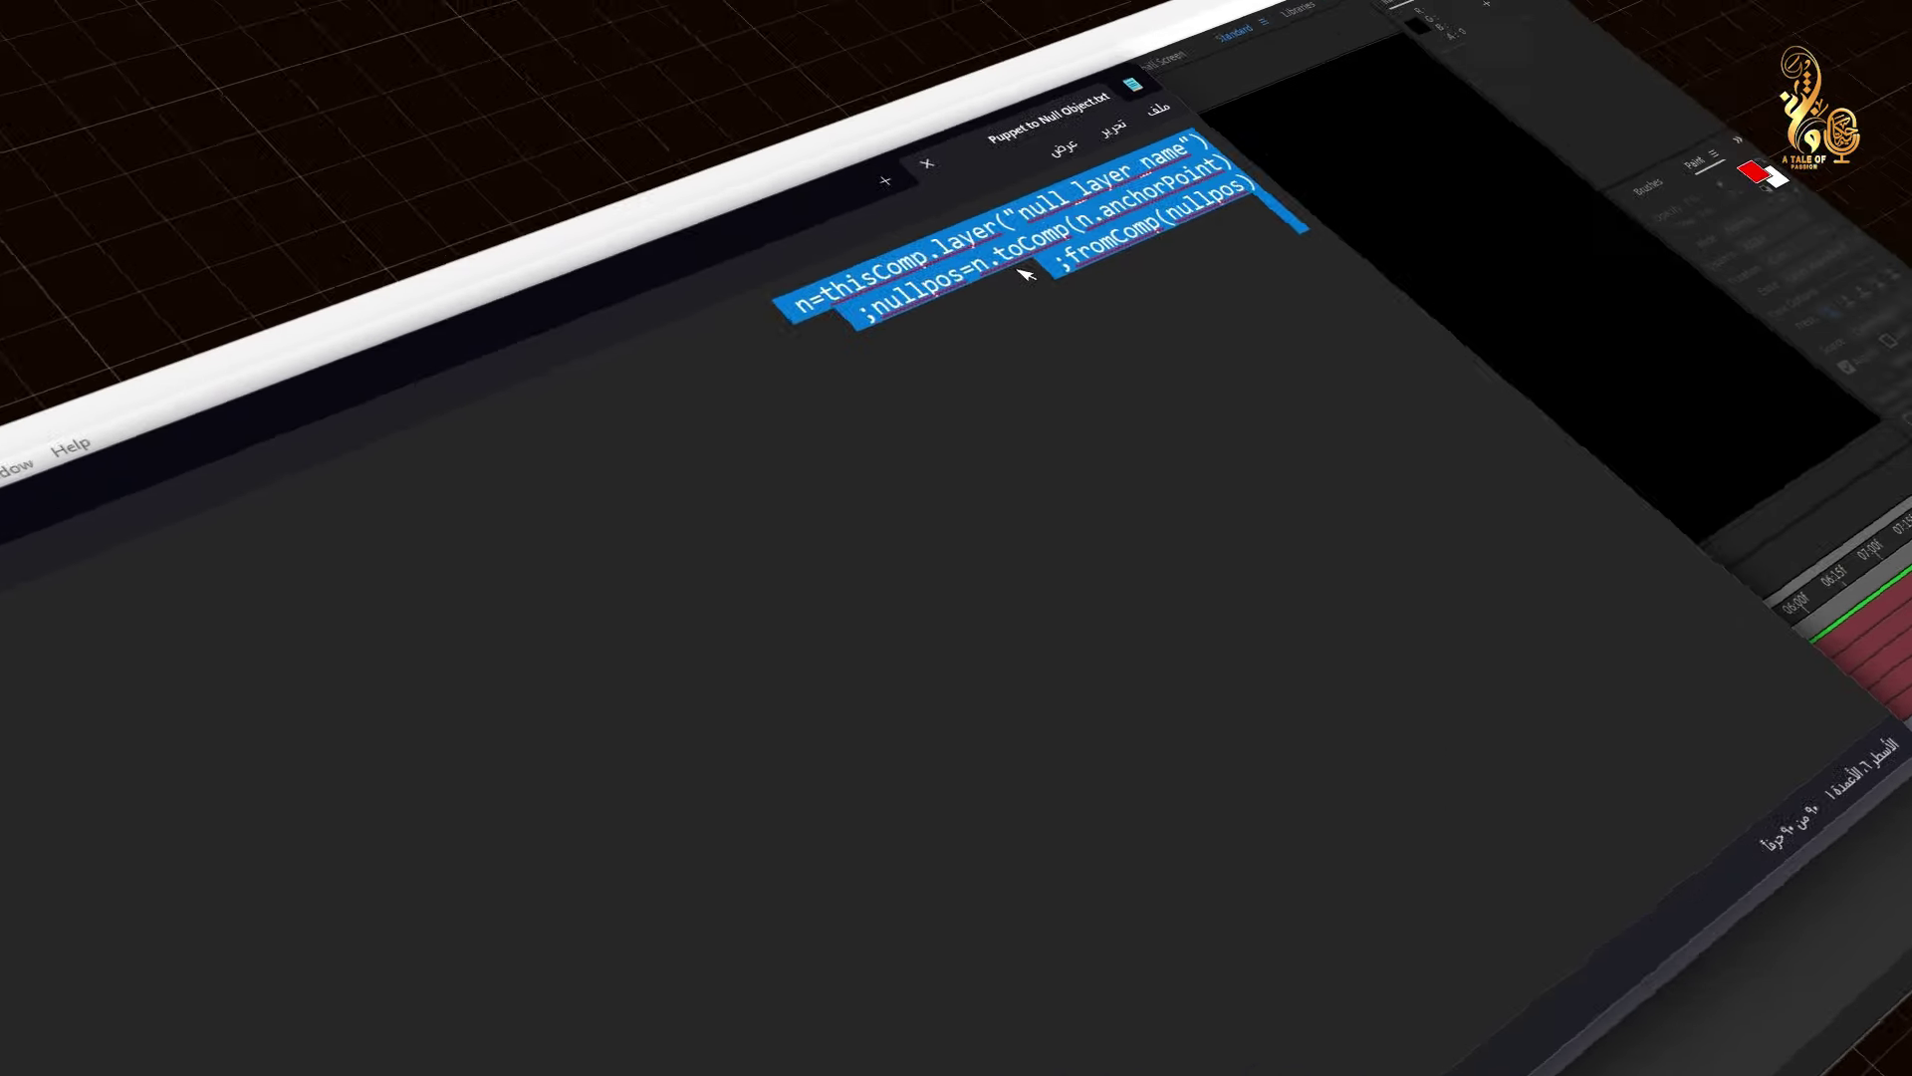
pyautogui.hotkey('ctrl', 'c')
pyautogui.hotkey('alt', 'Tab')
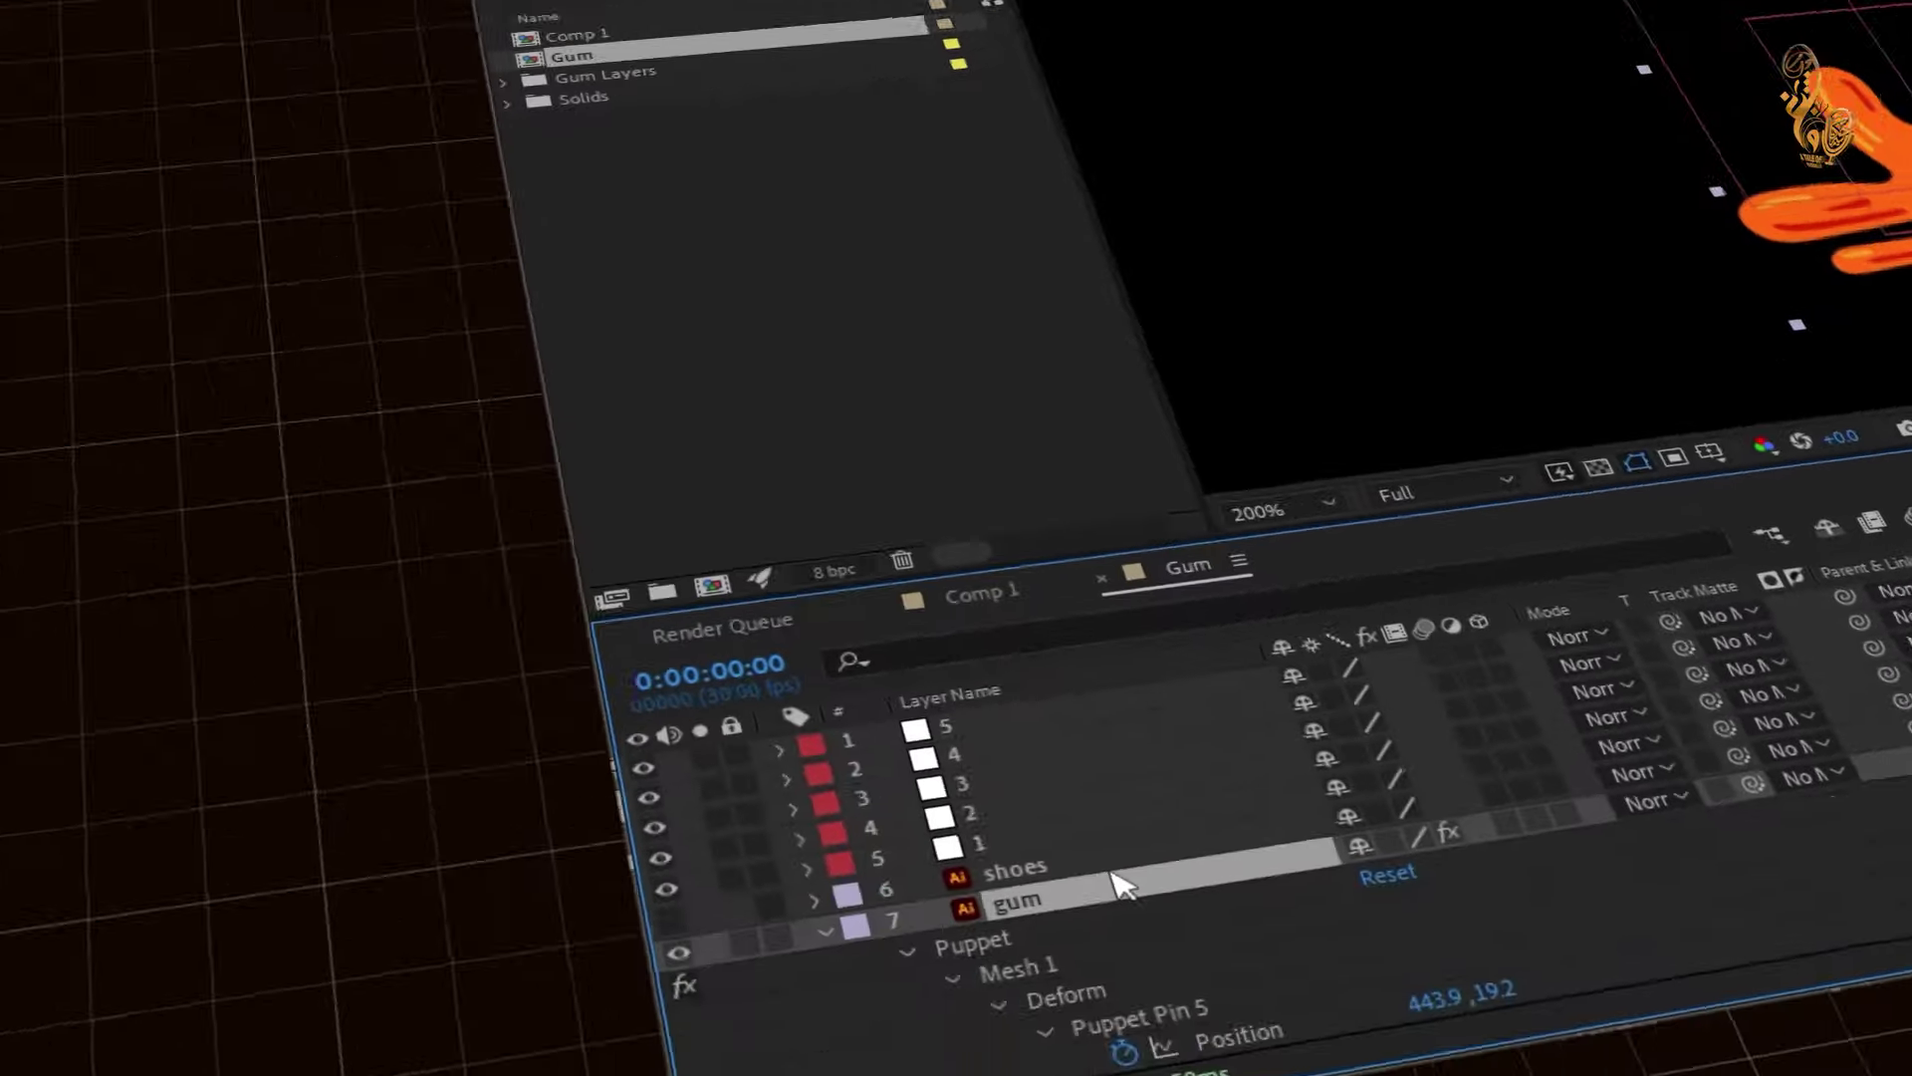
# Paste the copied expression onto the Position of the gum layer's Puppet Pin 1 and set the null layer name to 1
pyautogui.scroll(-3, 893, 697)
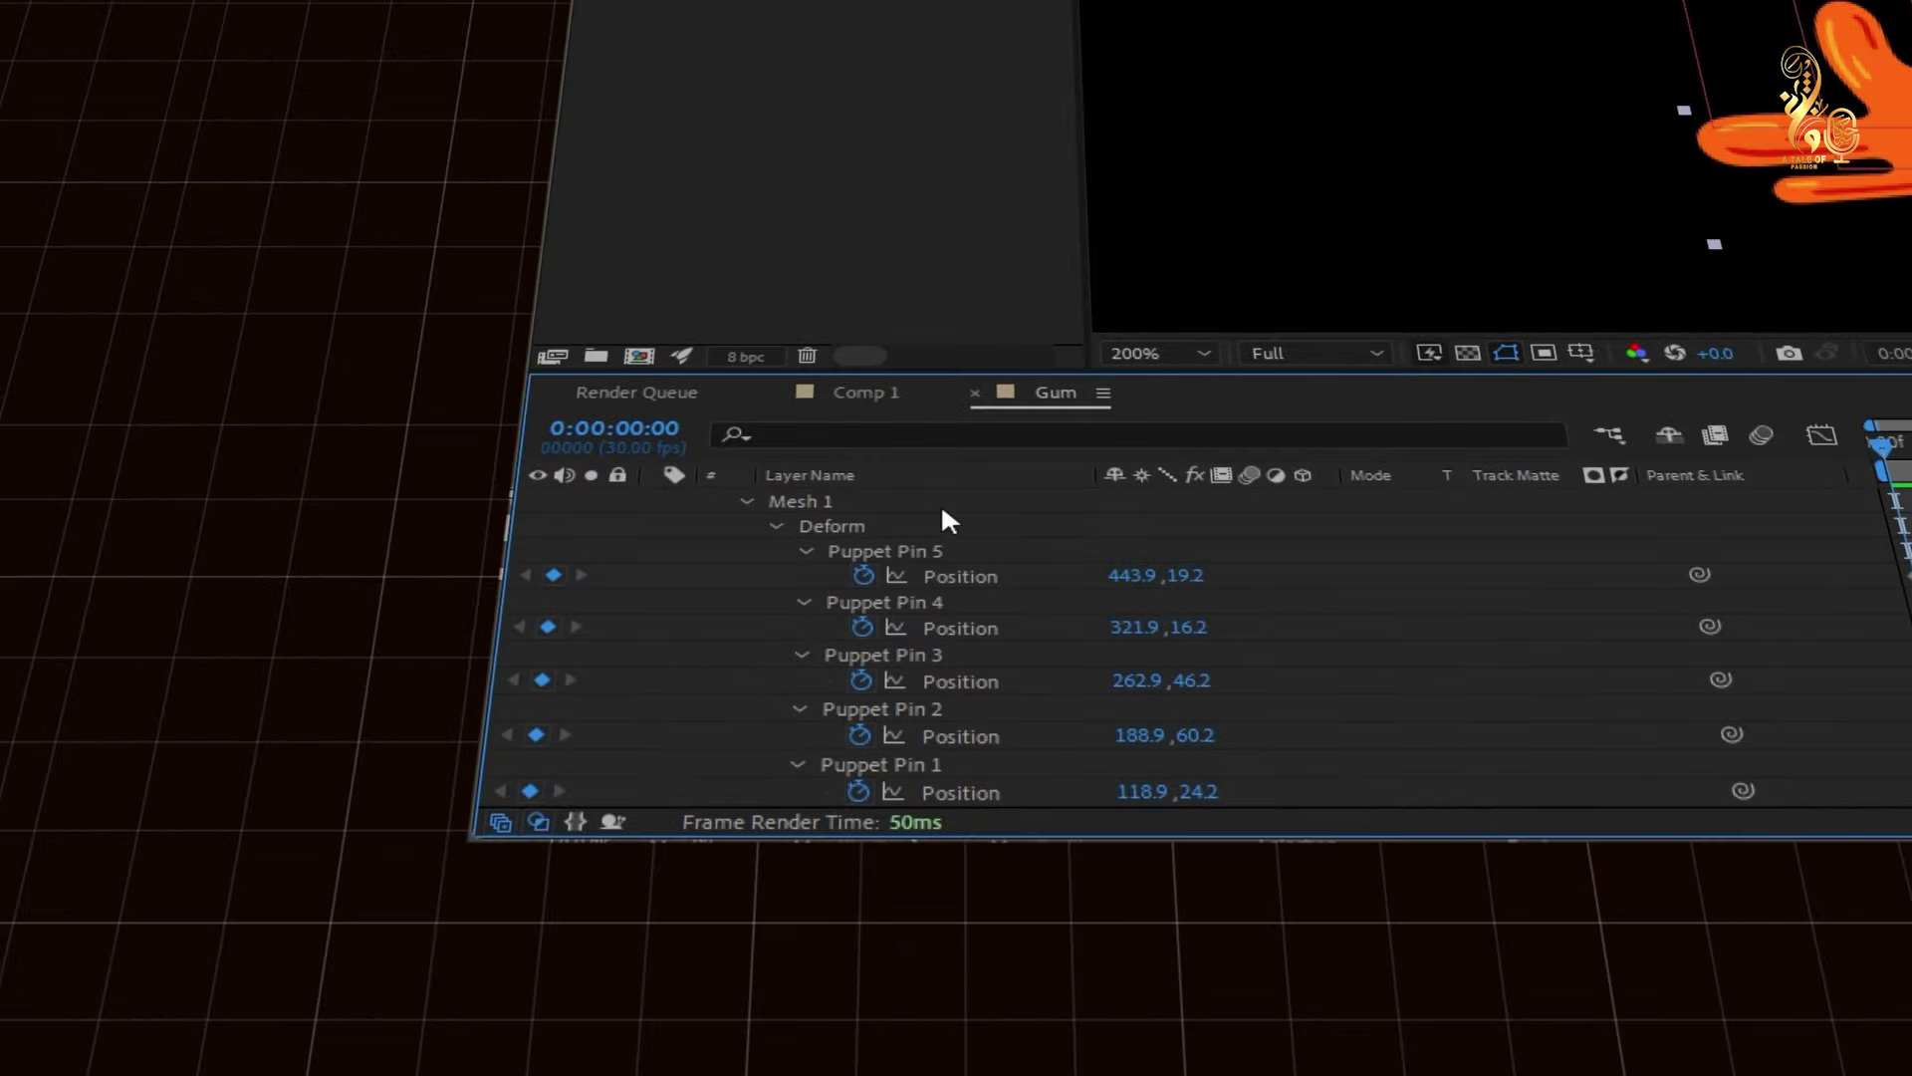
pyautogui.click(934, 764)
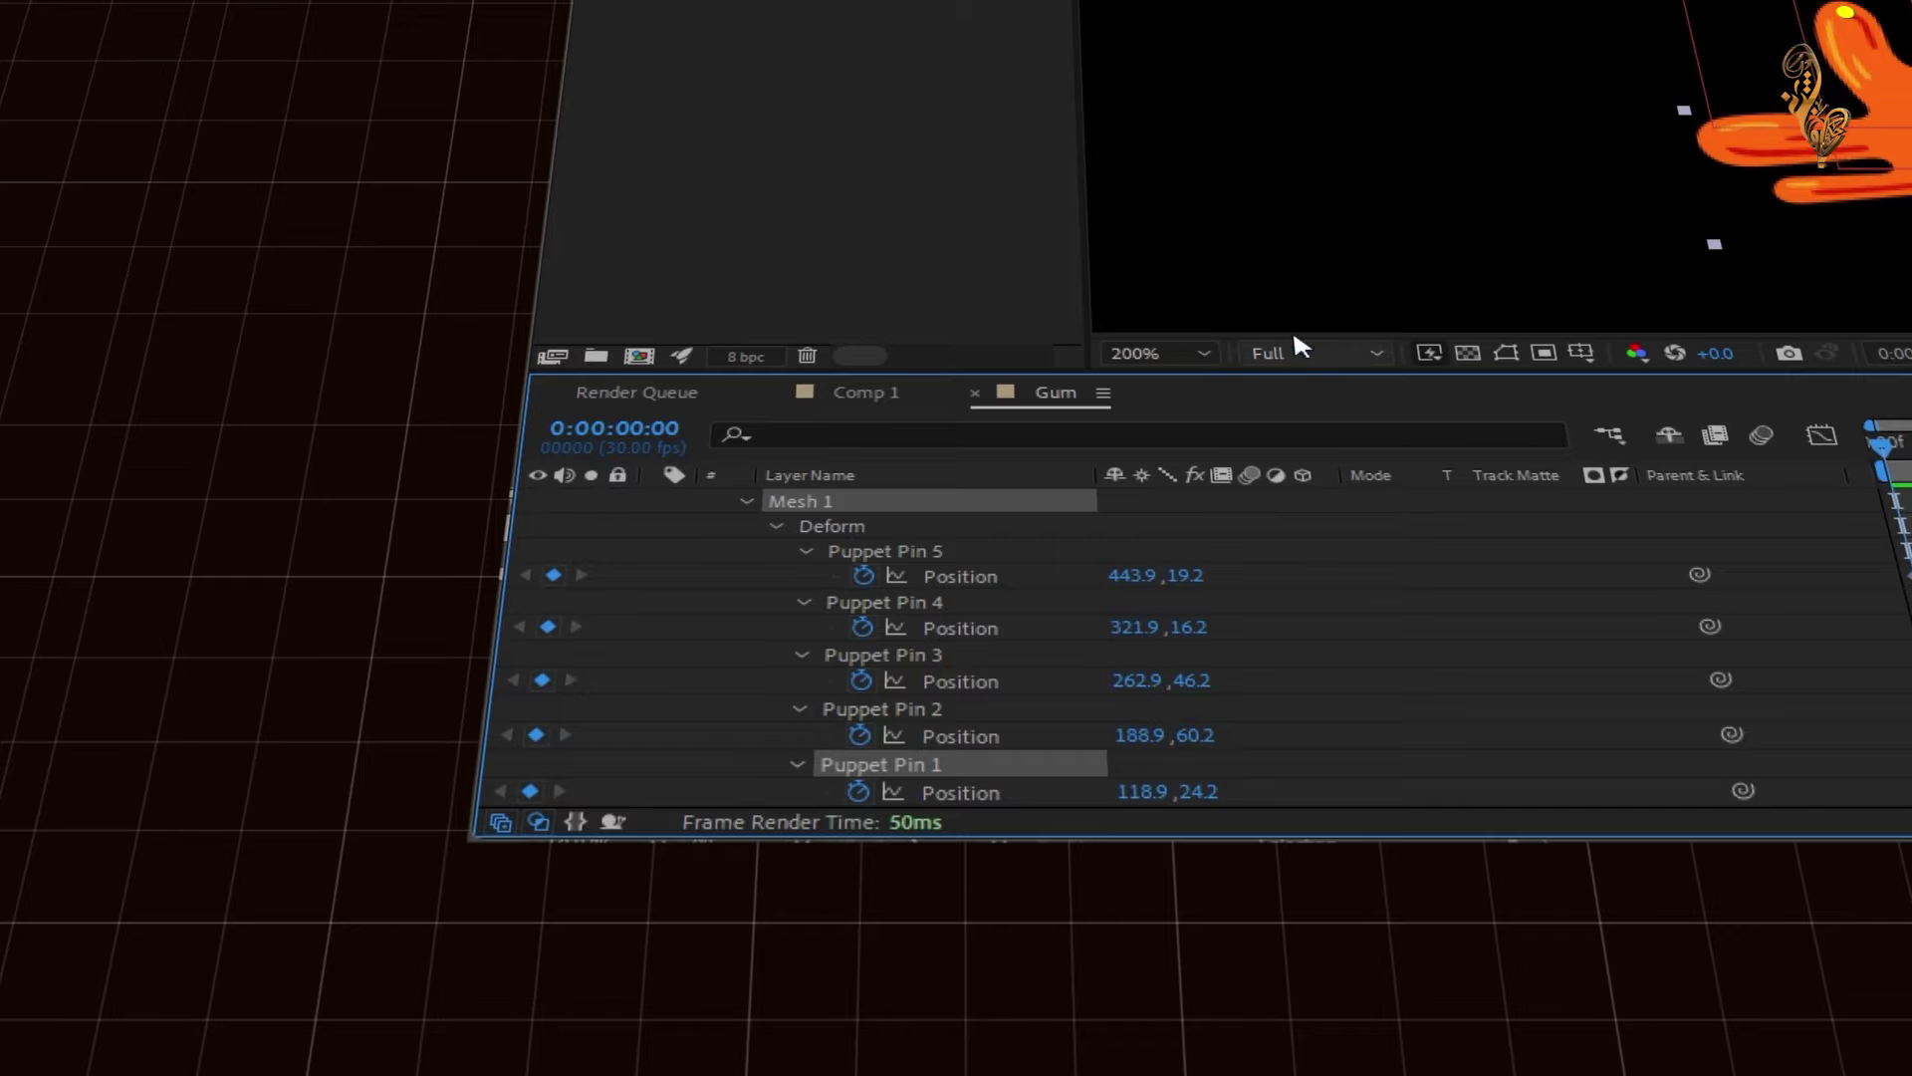
pyautogui.keyDown('alt'); pyautogui.click(855, 791); pyautogui.keyUp('alt')
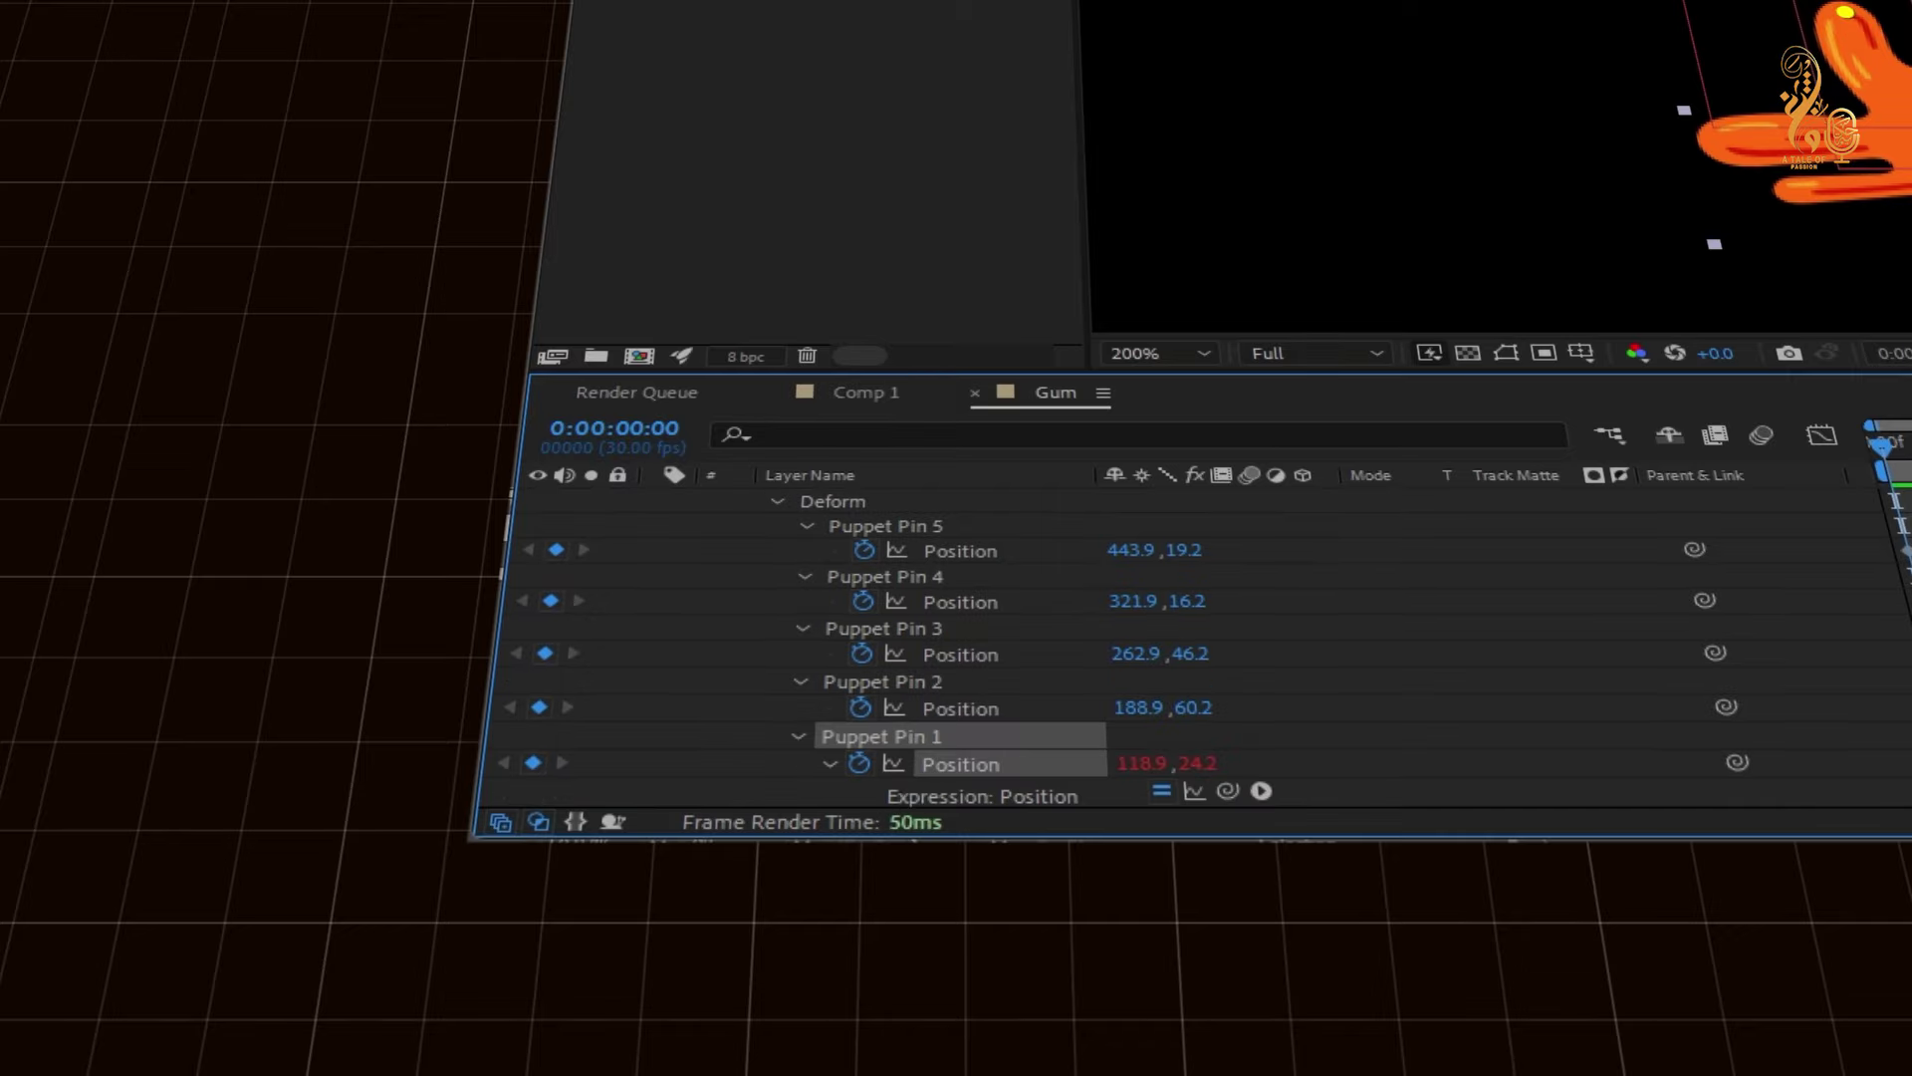
pyautogui.press('BackSpace')
pyautogui.hotkey('ctrl', 'v')
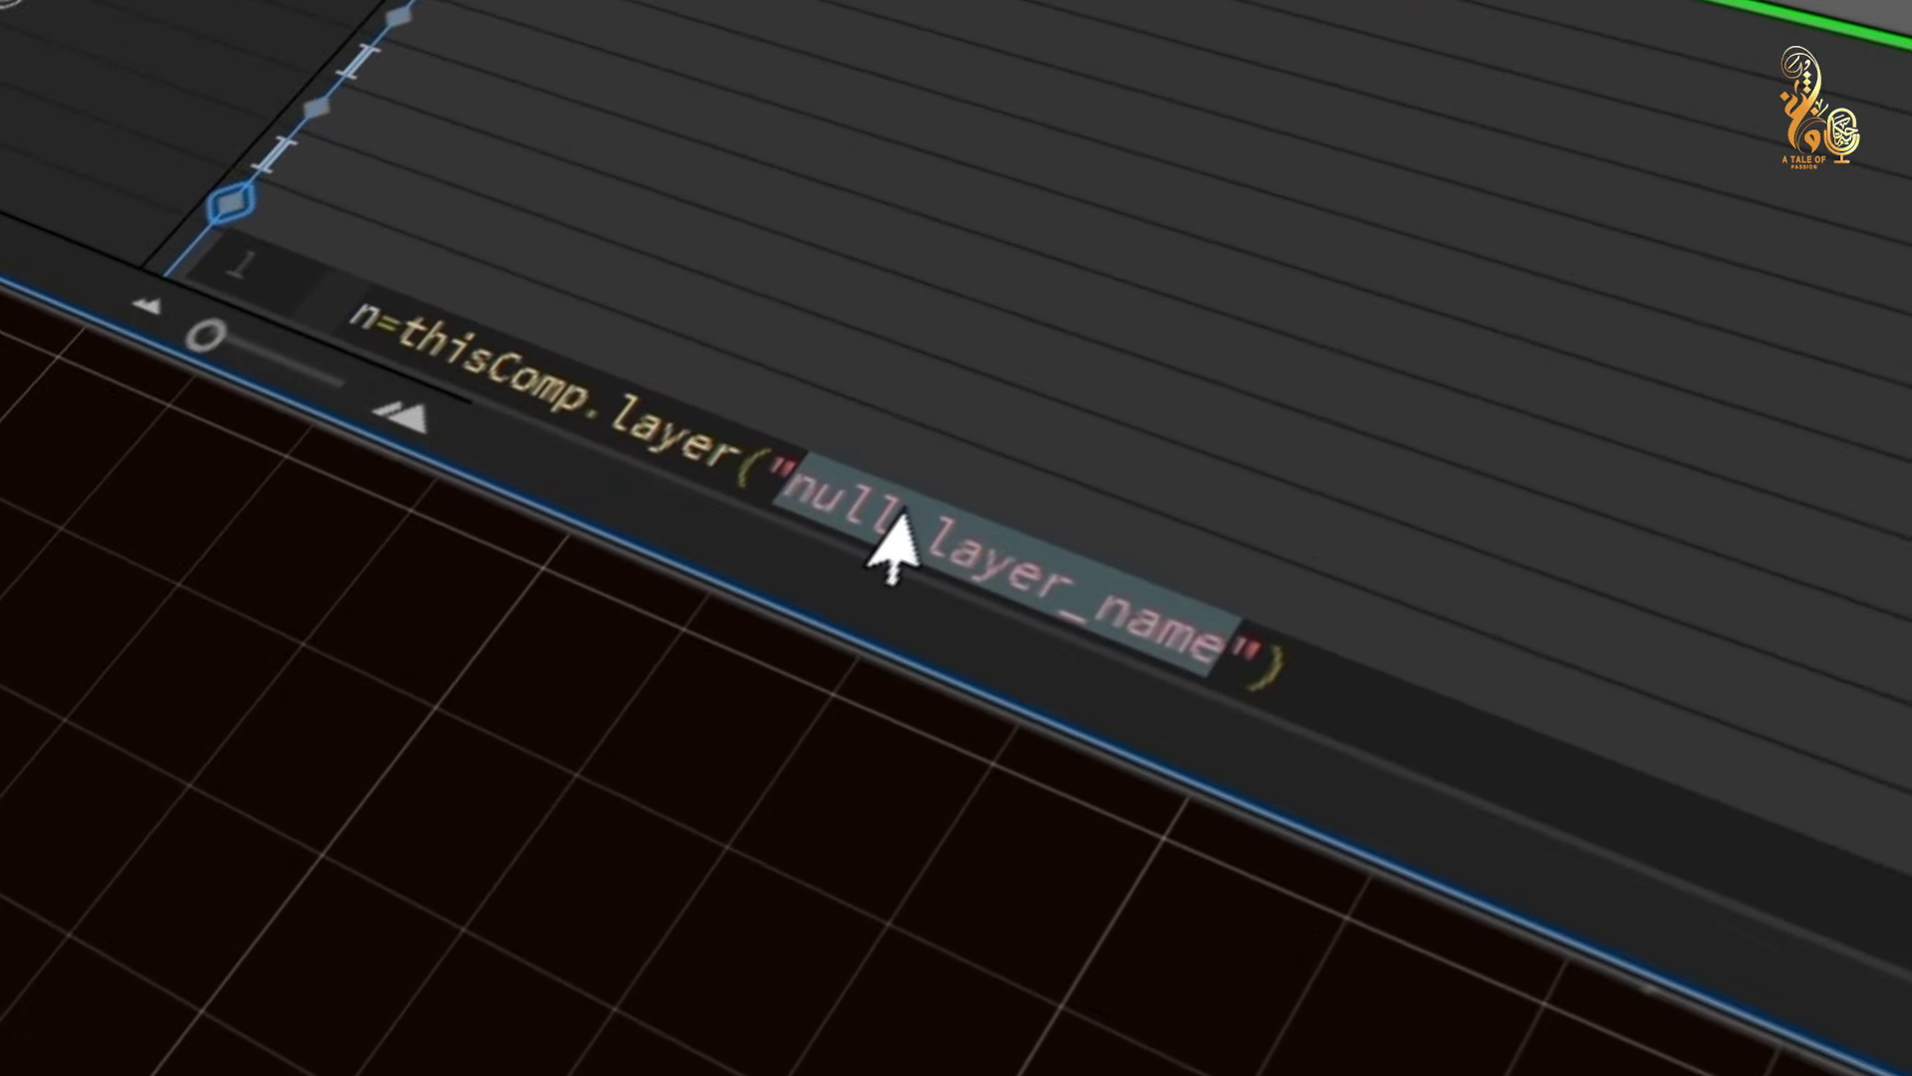
pyautogui.write('1')
pyautogui.click(707, 349)
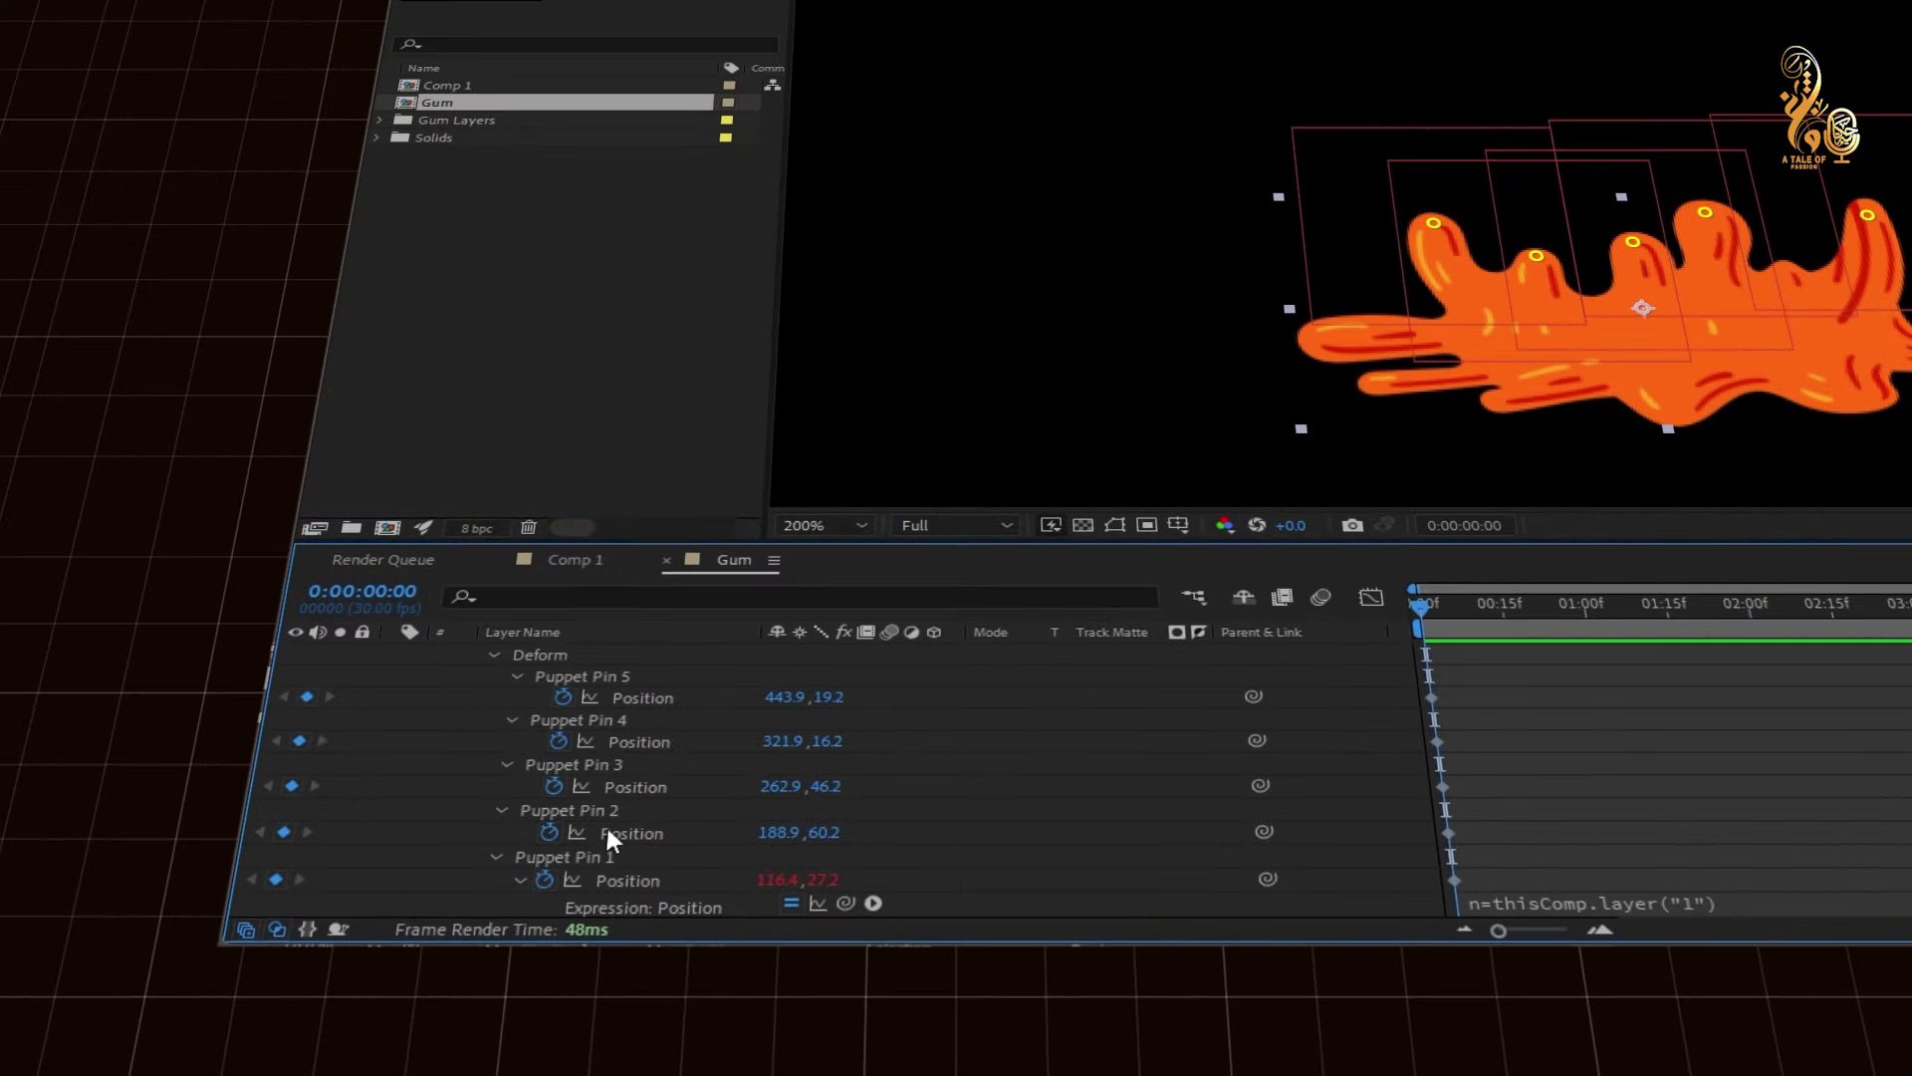
# Replace Puppet Pin 2's default Position expression with the copied one, using 2 as the null layer name
pyautogui.keyDown('alt'); pyautogui.click(550, 831); pyautogui.keyUp('alt')
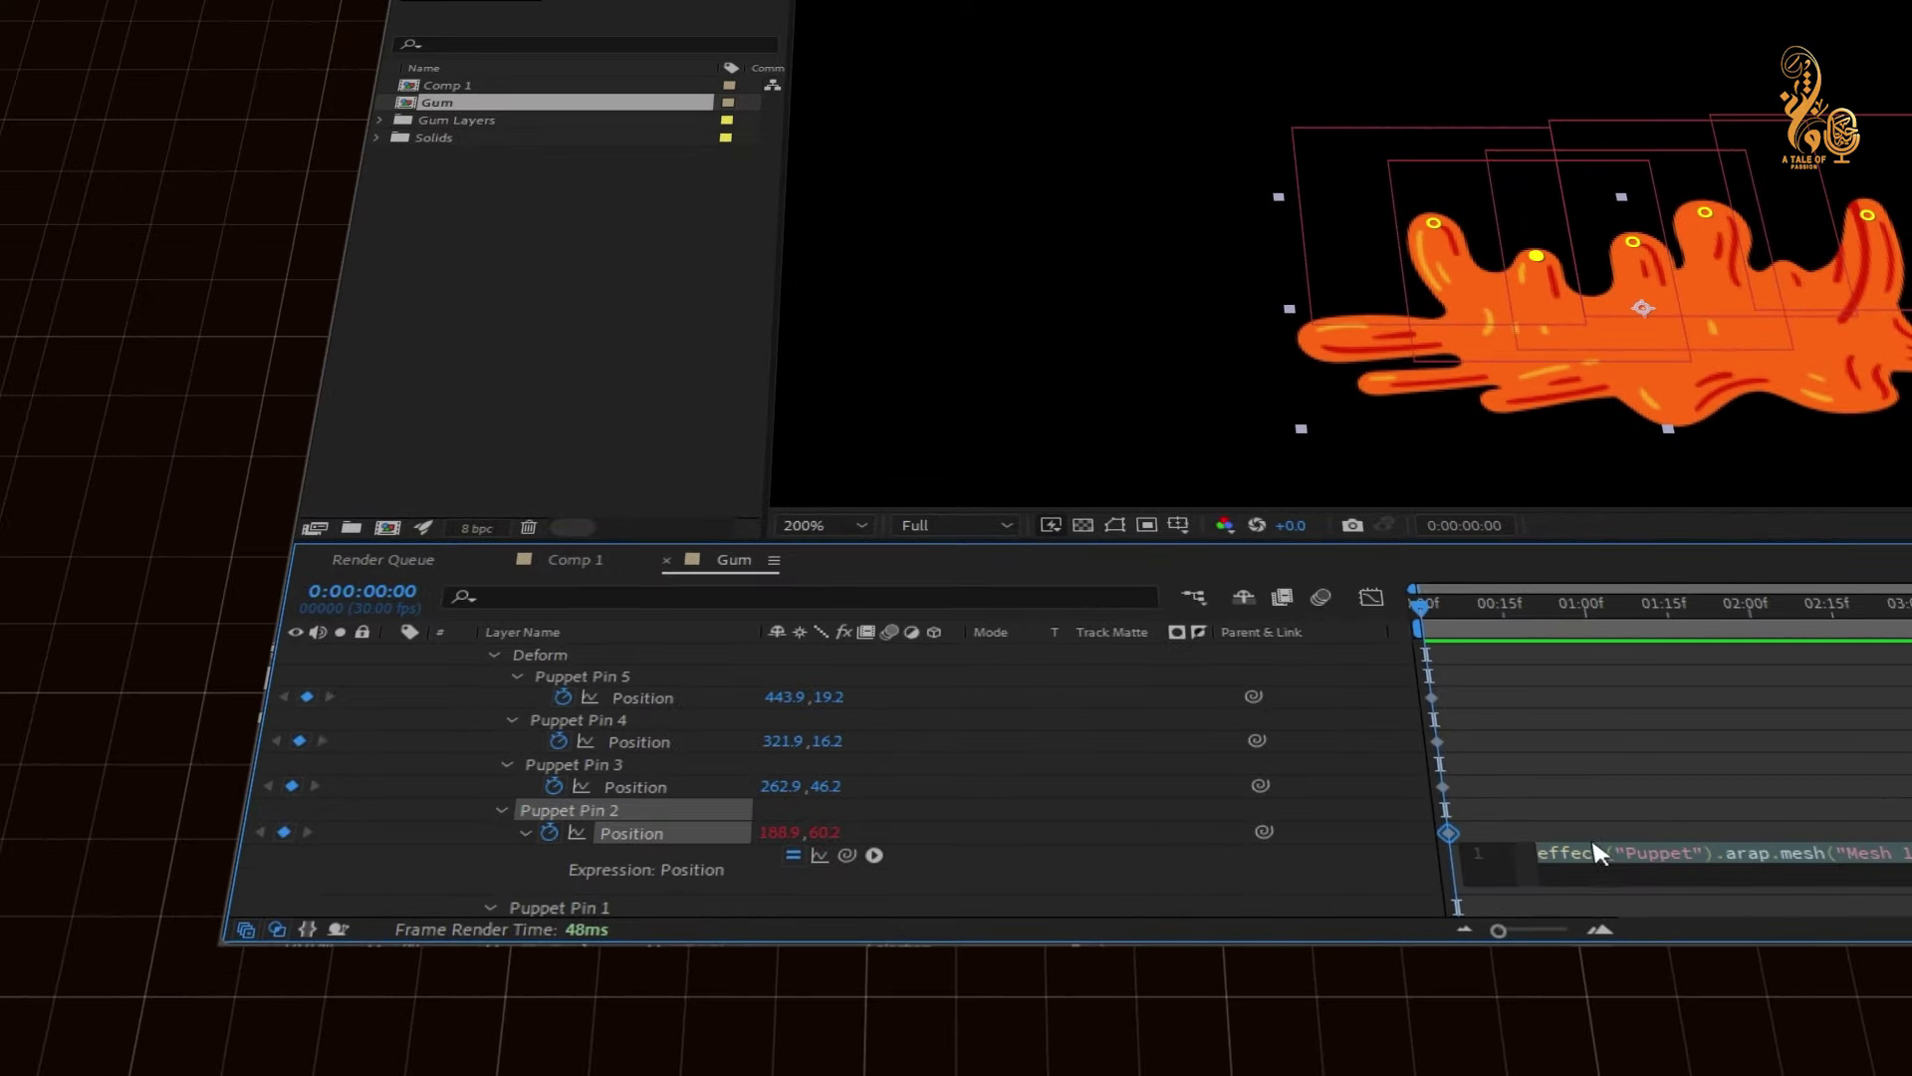
pyautogui.press('BackSpace')
pyautogui.hotkey('ctrl', 'v')
pyautogui.moveTo(1724, 852); pyautogui.dragTo(1855, 852)
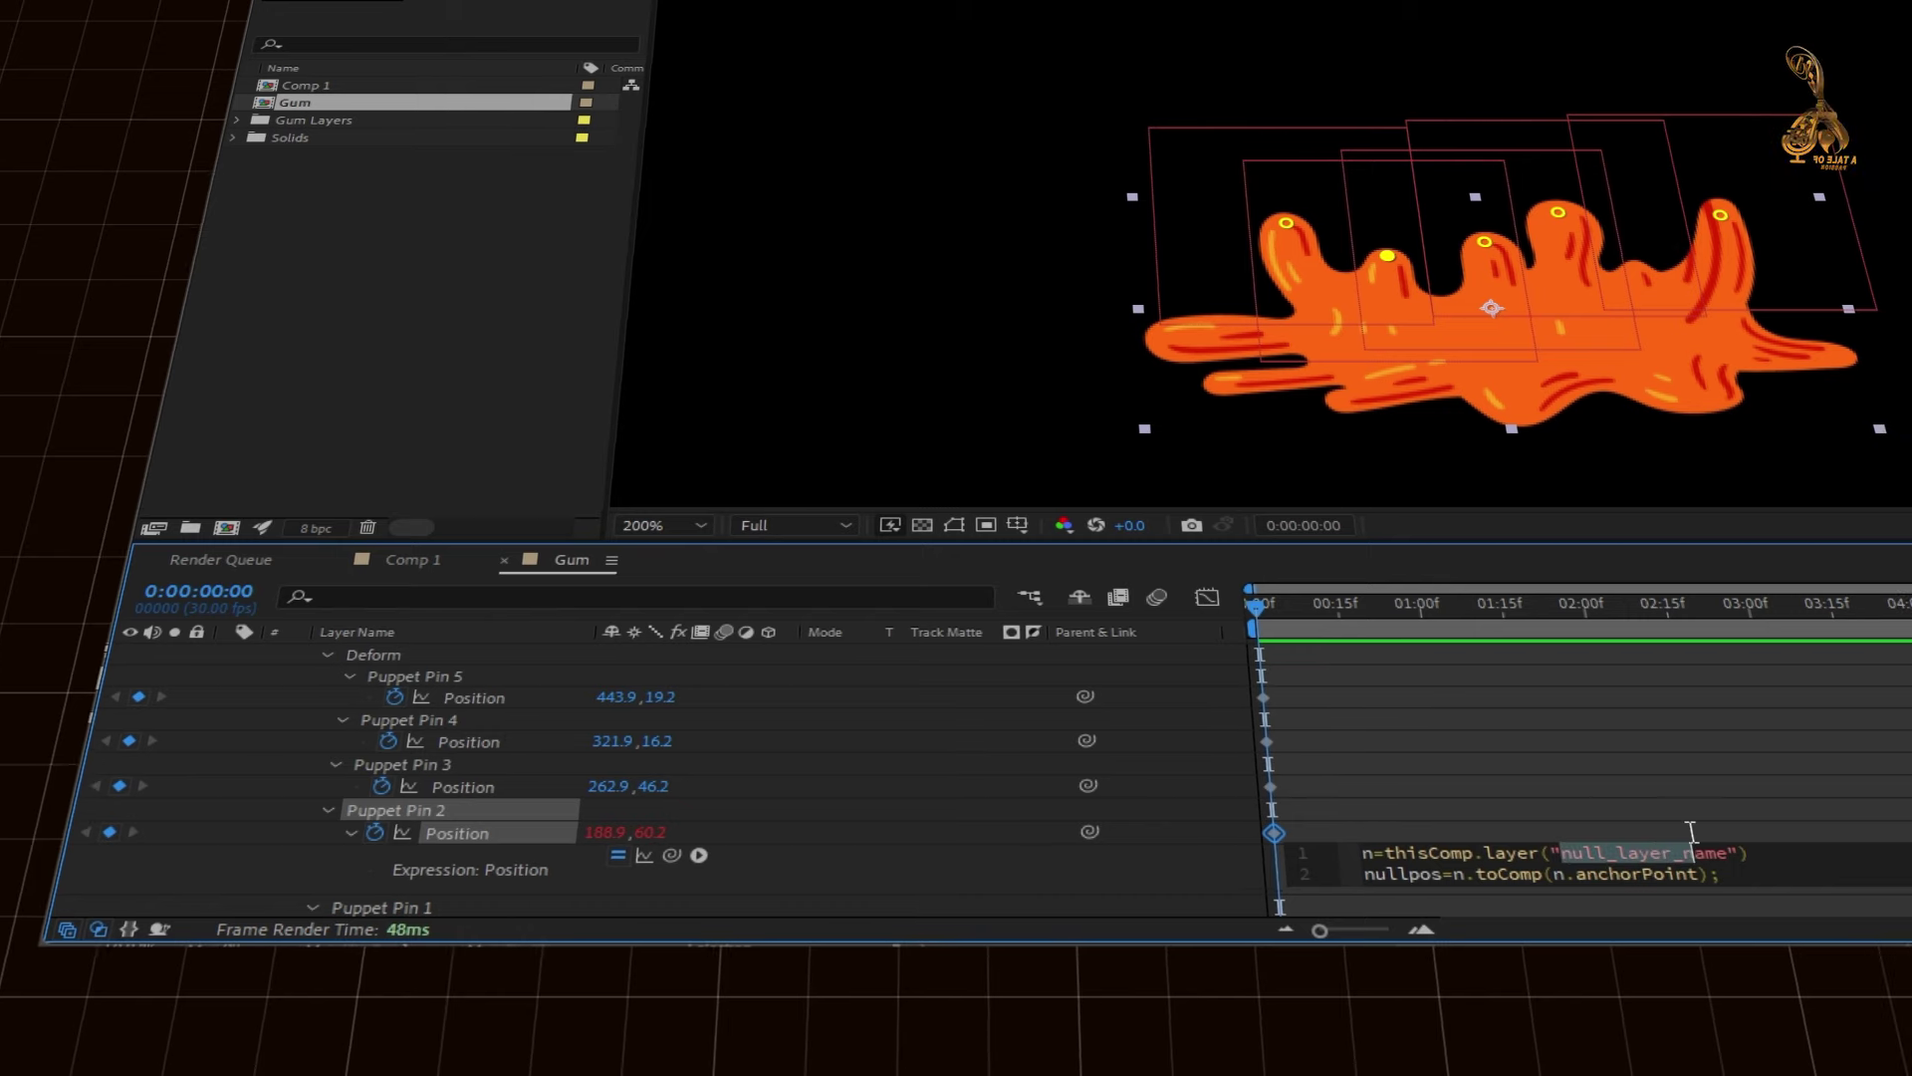
pyautogui.write('2')
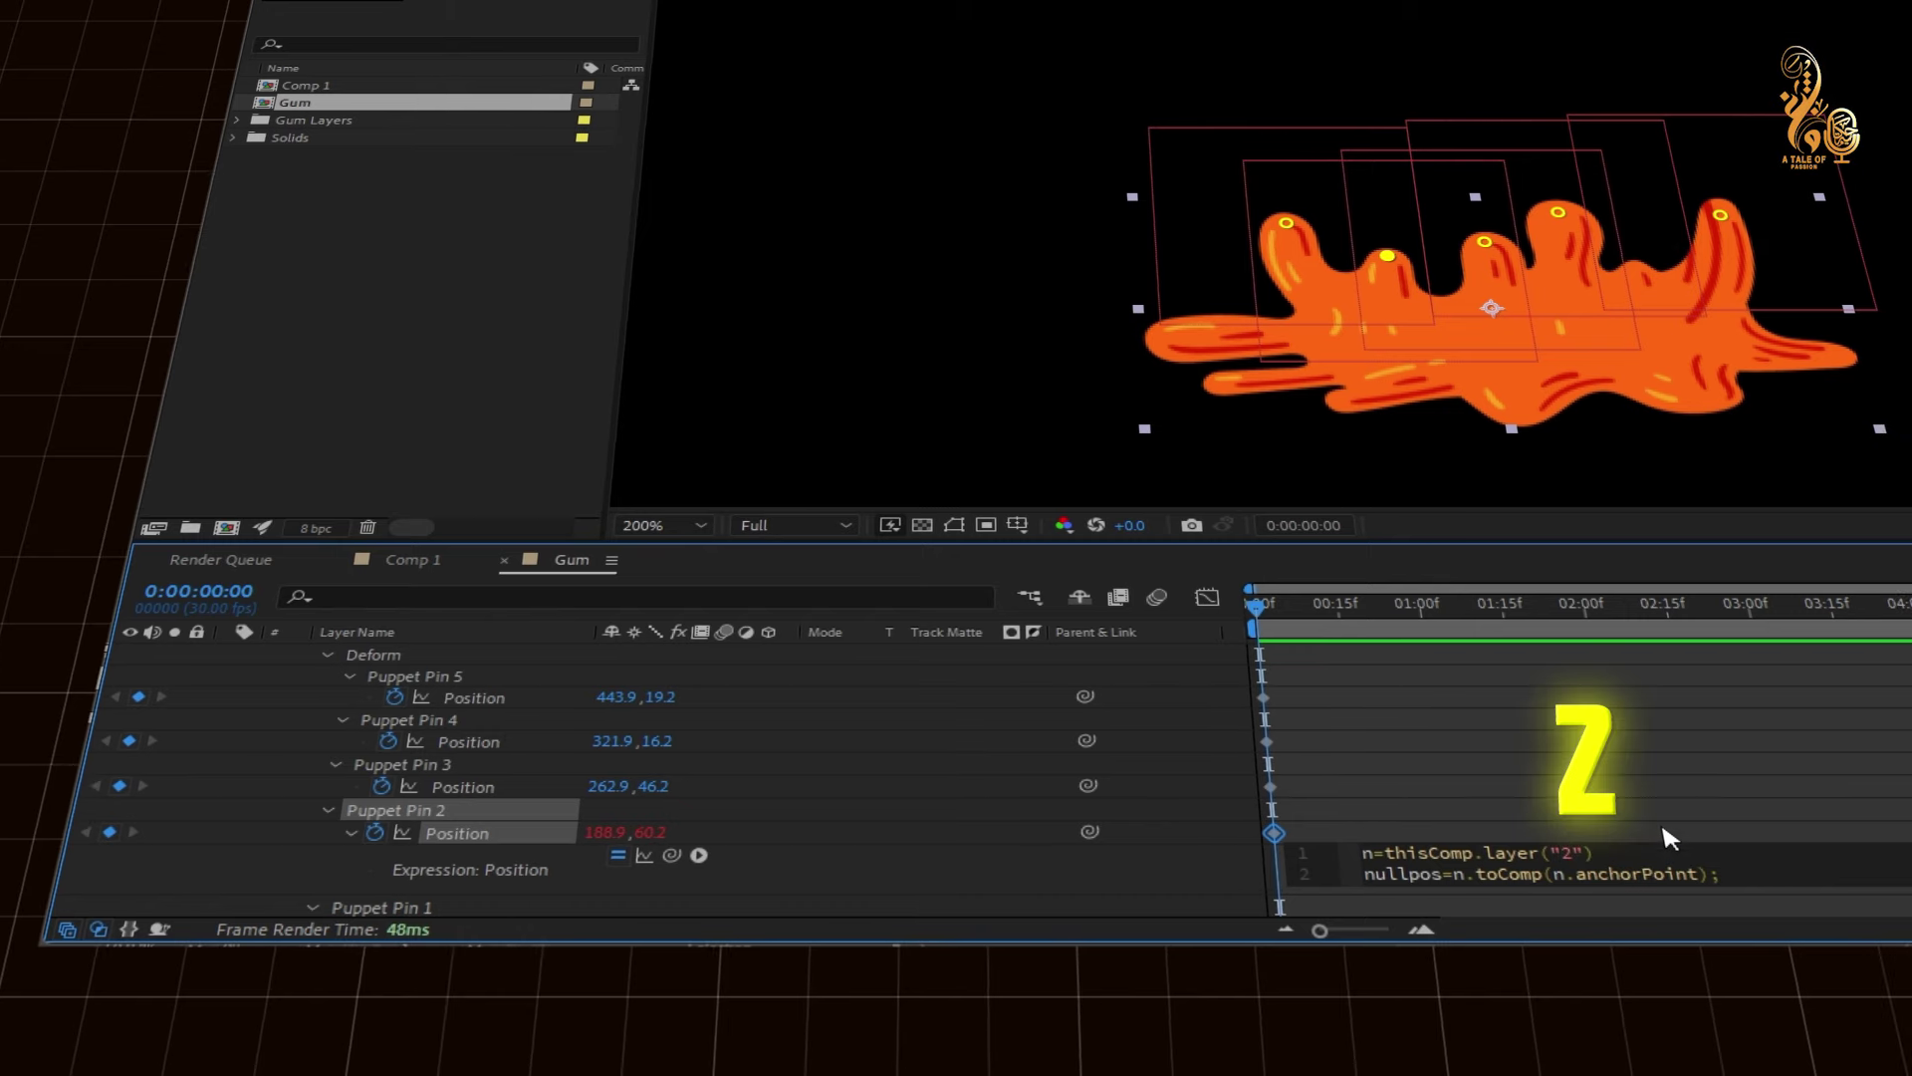
pyautogui.click(314, 749)
# Link the Positions of Puppet Pins 3, 4 and 5 to the nulls of the same number using the copied expression, and collapse the gum layer
pyautogui.keyDown('alt'); pyautogui.click(516, 741); pyautogui.keyUp('alt')
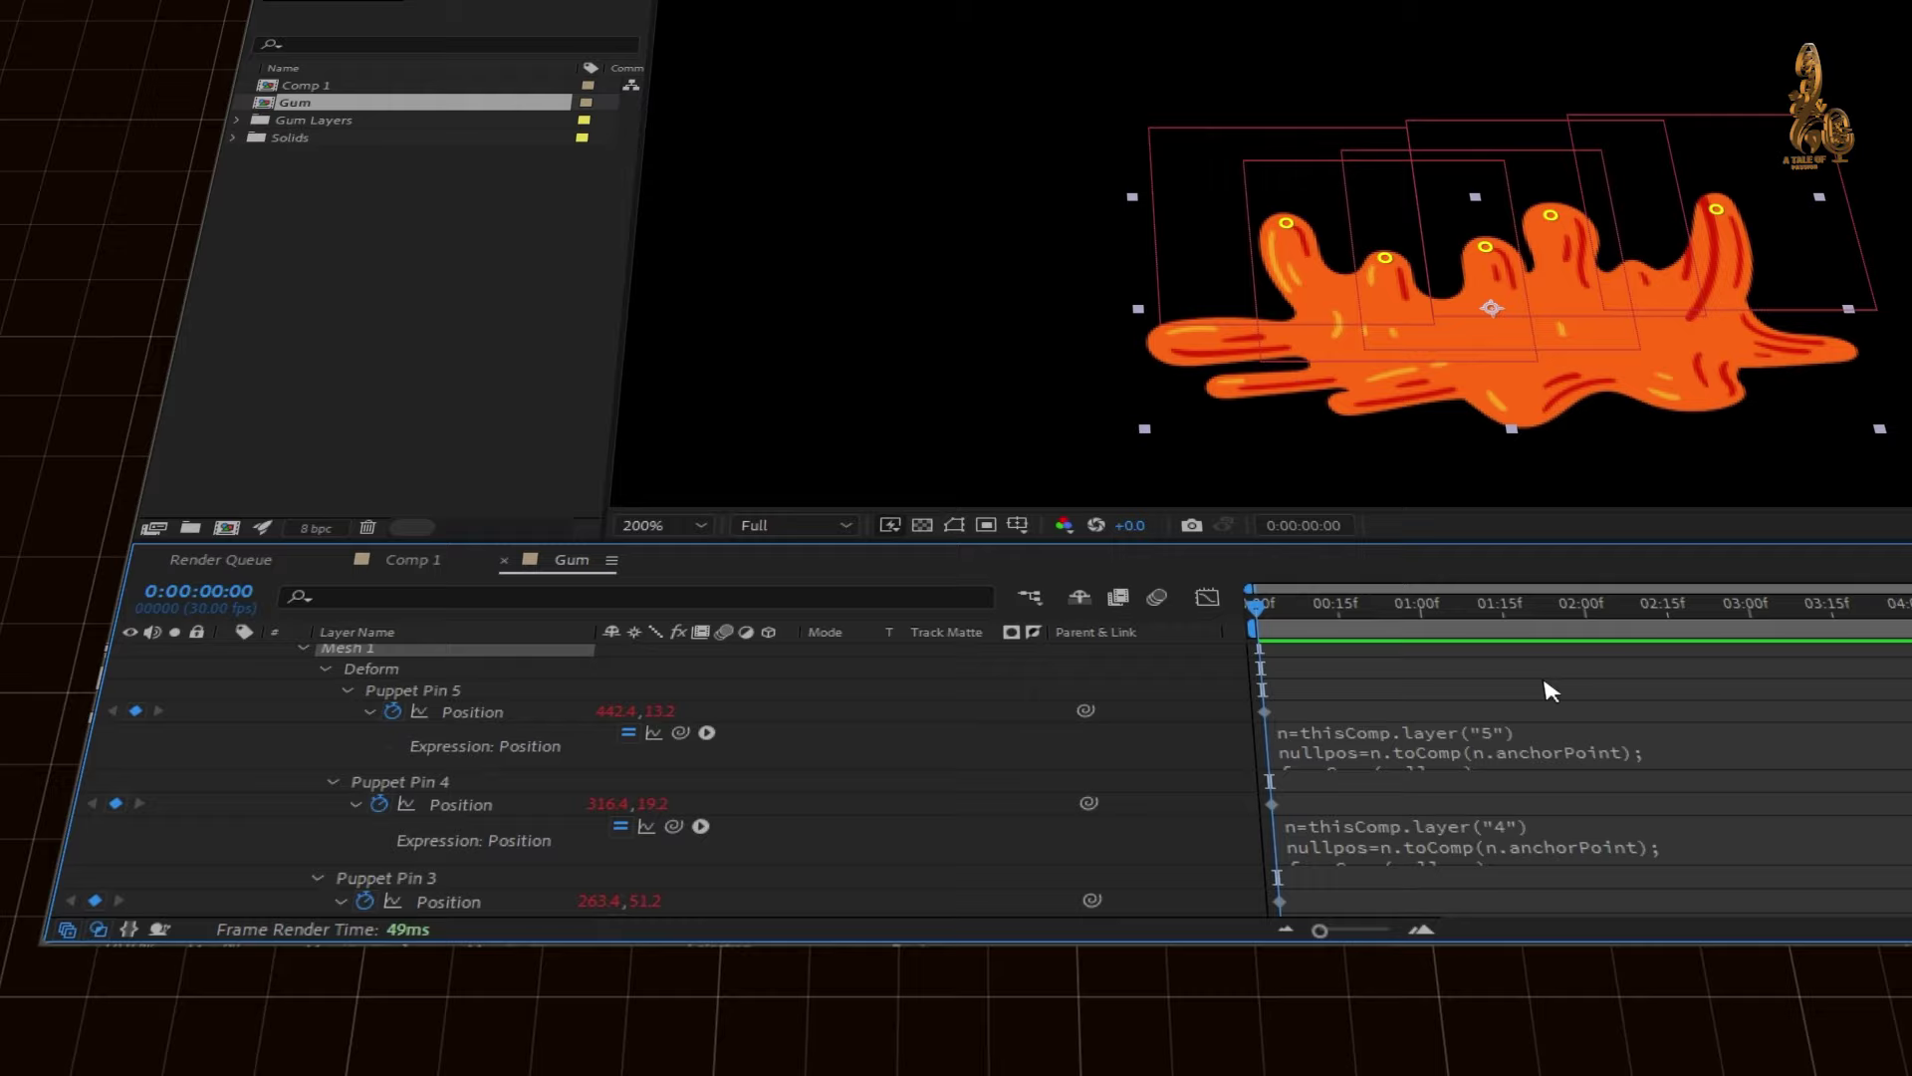
pyautogui.scroll(5, 88, 782)
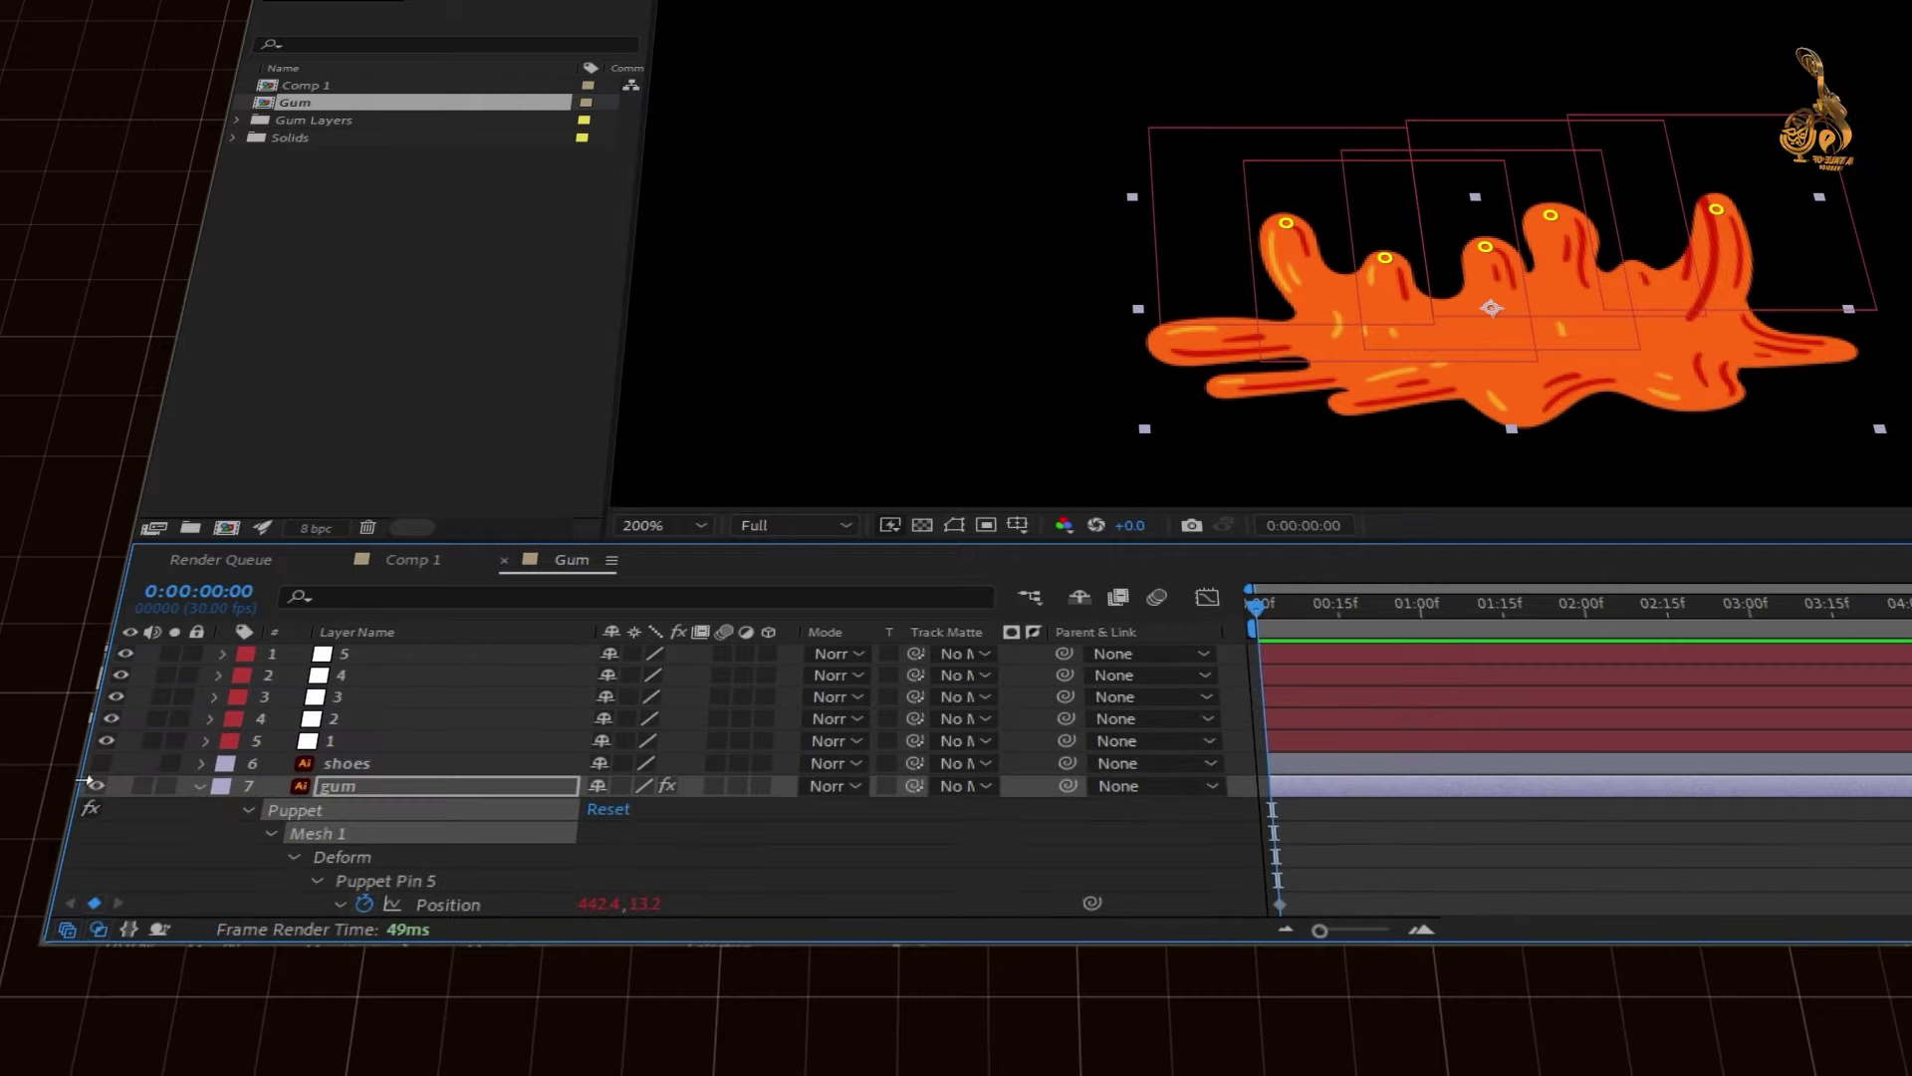
pyautogui.click(198, 785)
# Move nulls 1 to 5 together to test how the gum deforms, and undo the move
pyautogui.click(362, 742)
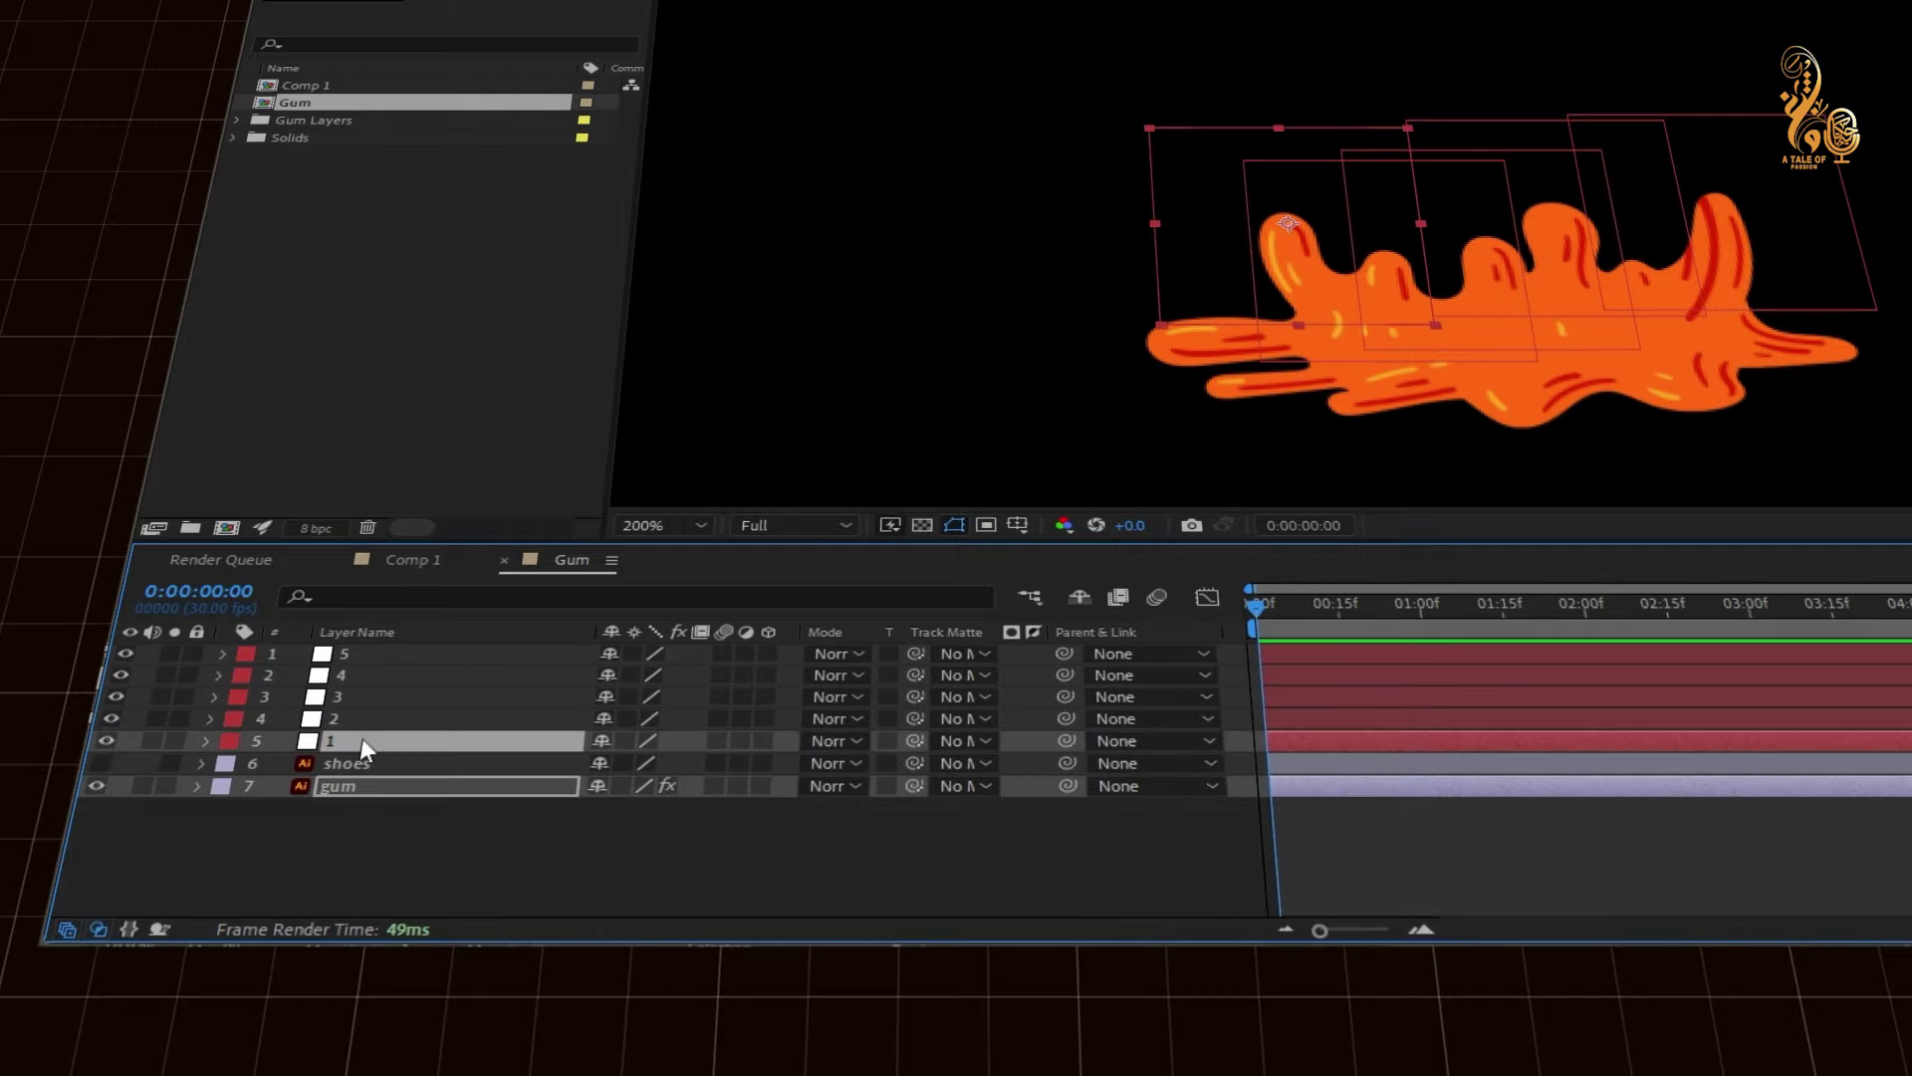
pyautogui.keyDown('shift'); pyautogui.click(367, 654); pyautogui.keyUp('shift')
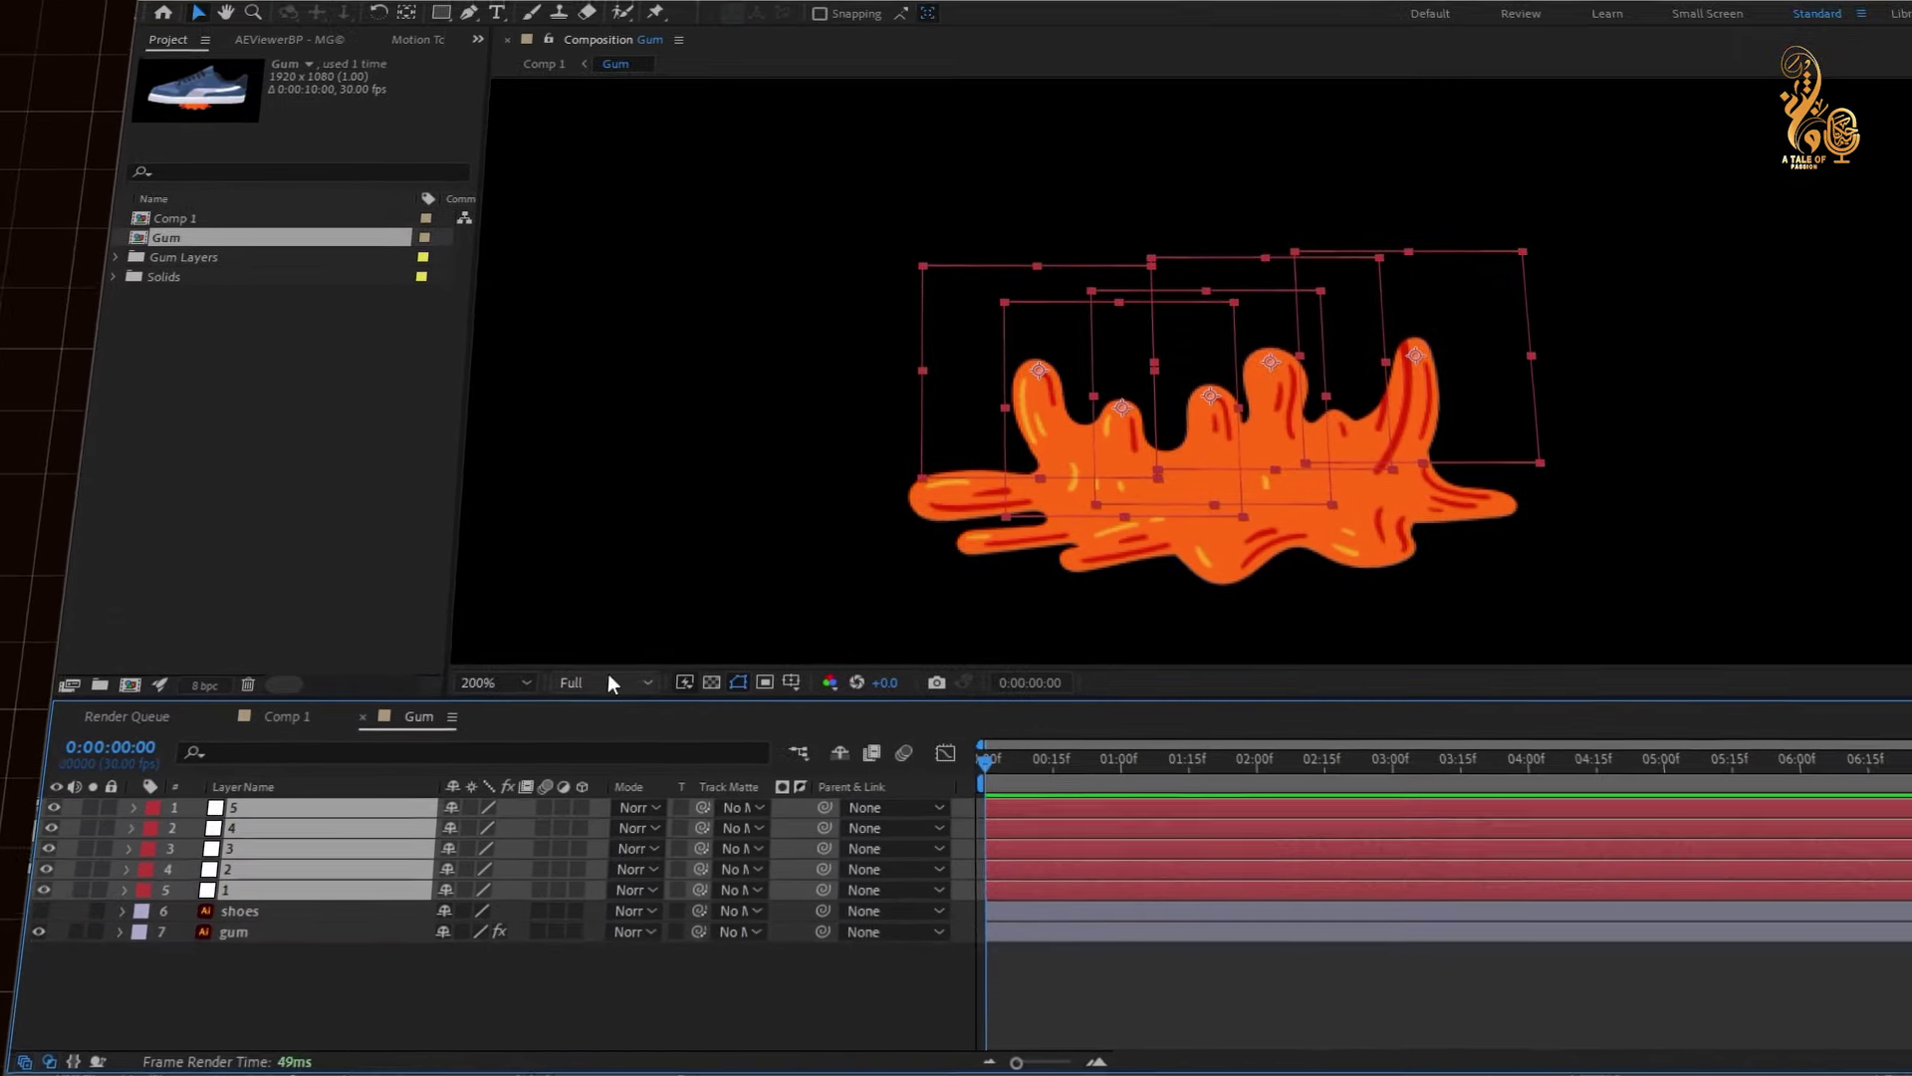
pyautogui.scroll(-1, 1203, 383)
pyautogui.moveTo(1333, 347)
pyautogui.mouseDown()
pyautogui.moveTo(1313, 345)
pyautogui.moveTo(1346, 361)
pyautogui.mouseUp()
pyautogui.moveTo(1094, 444); pyautogui.dragTo(1098, 440)
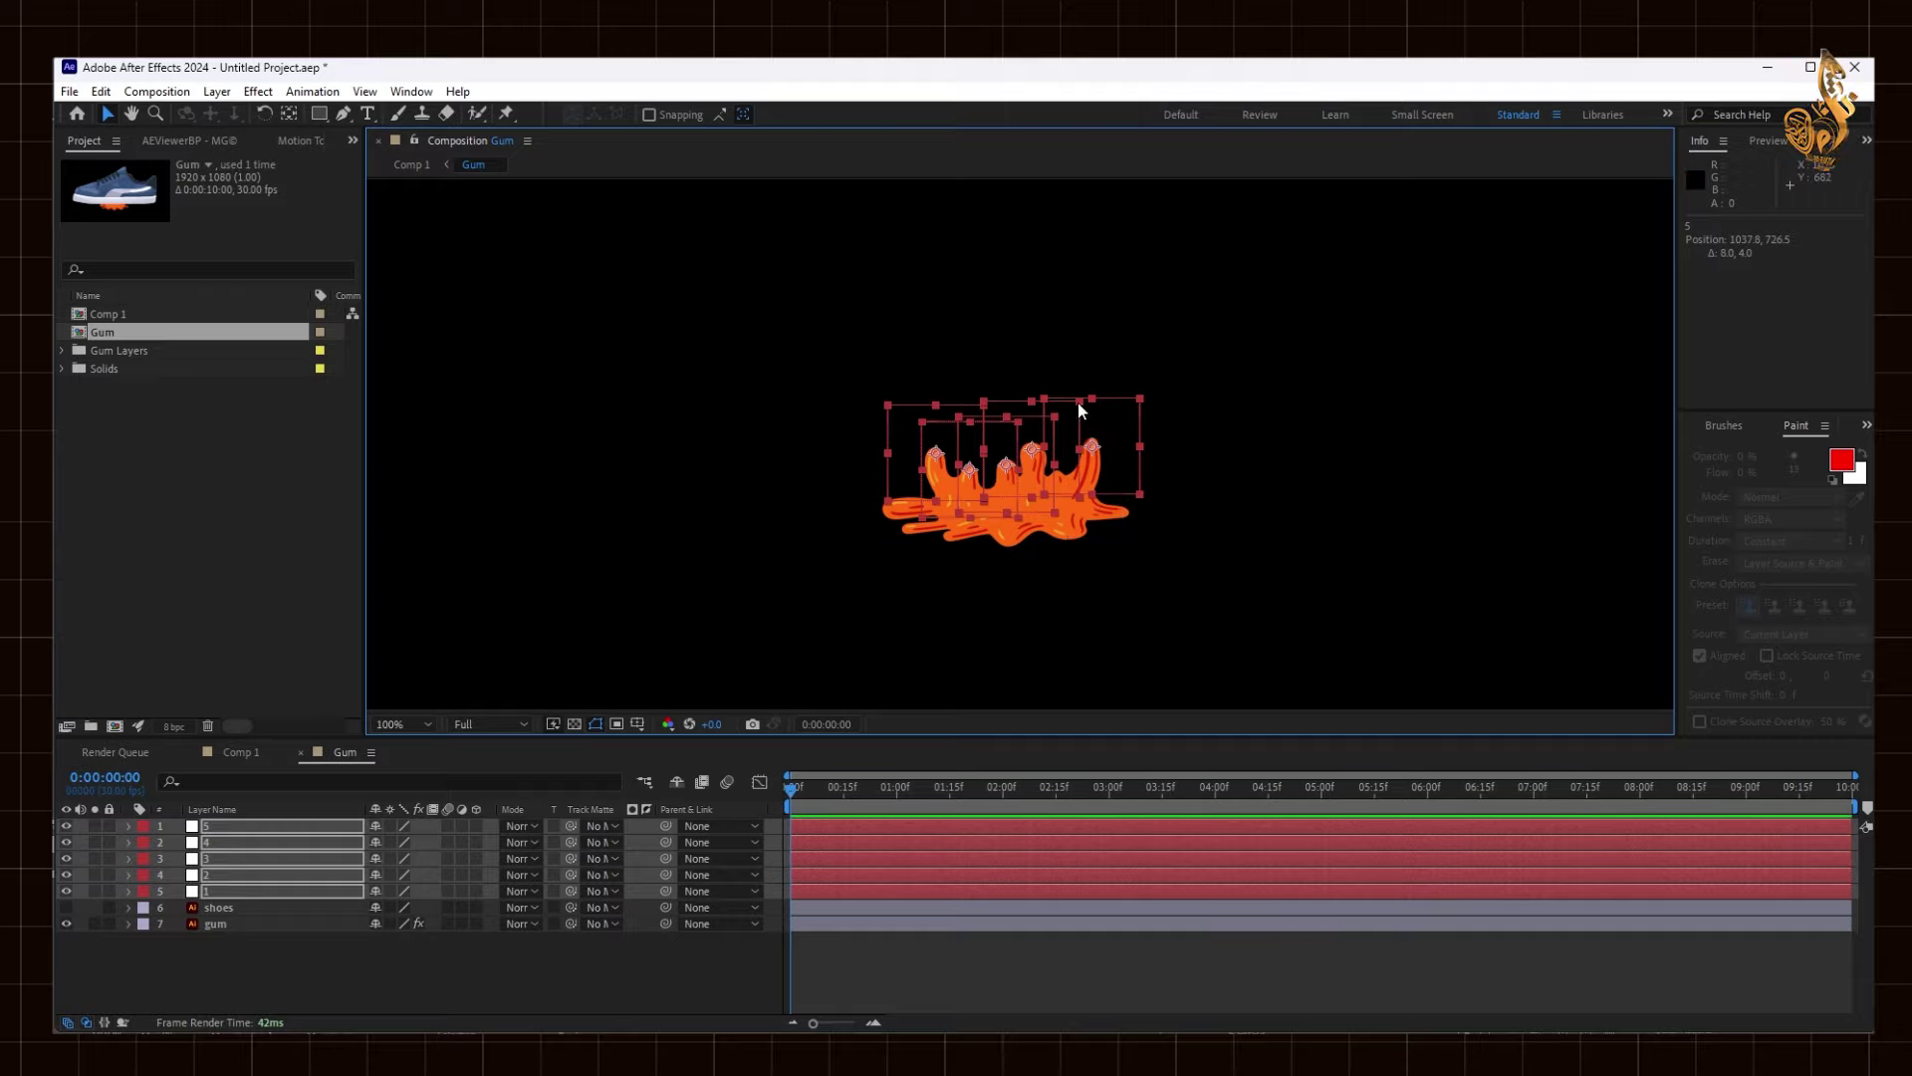
pyautogui.hotkey('ctrl', 'z')
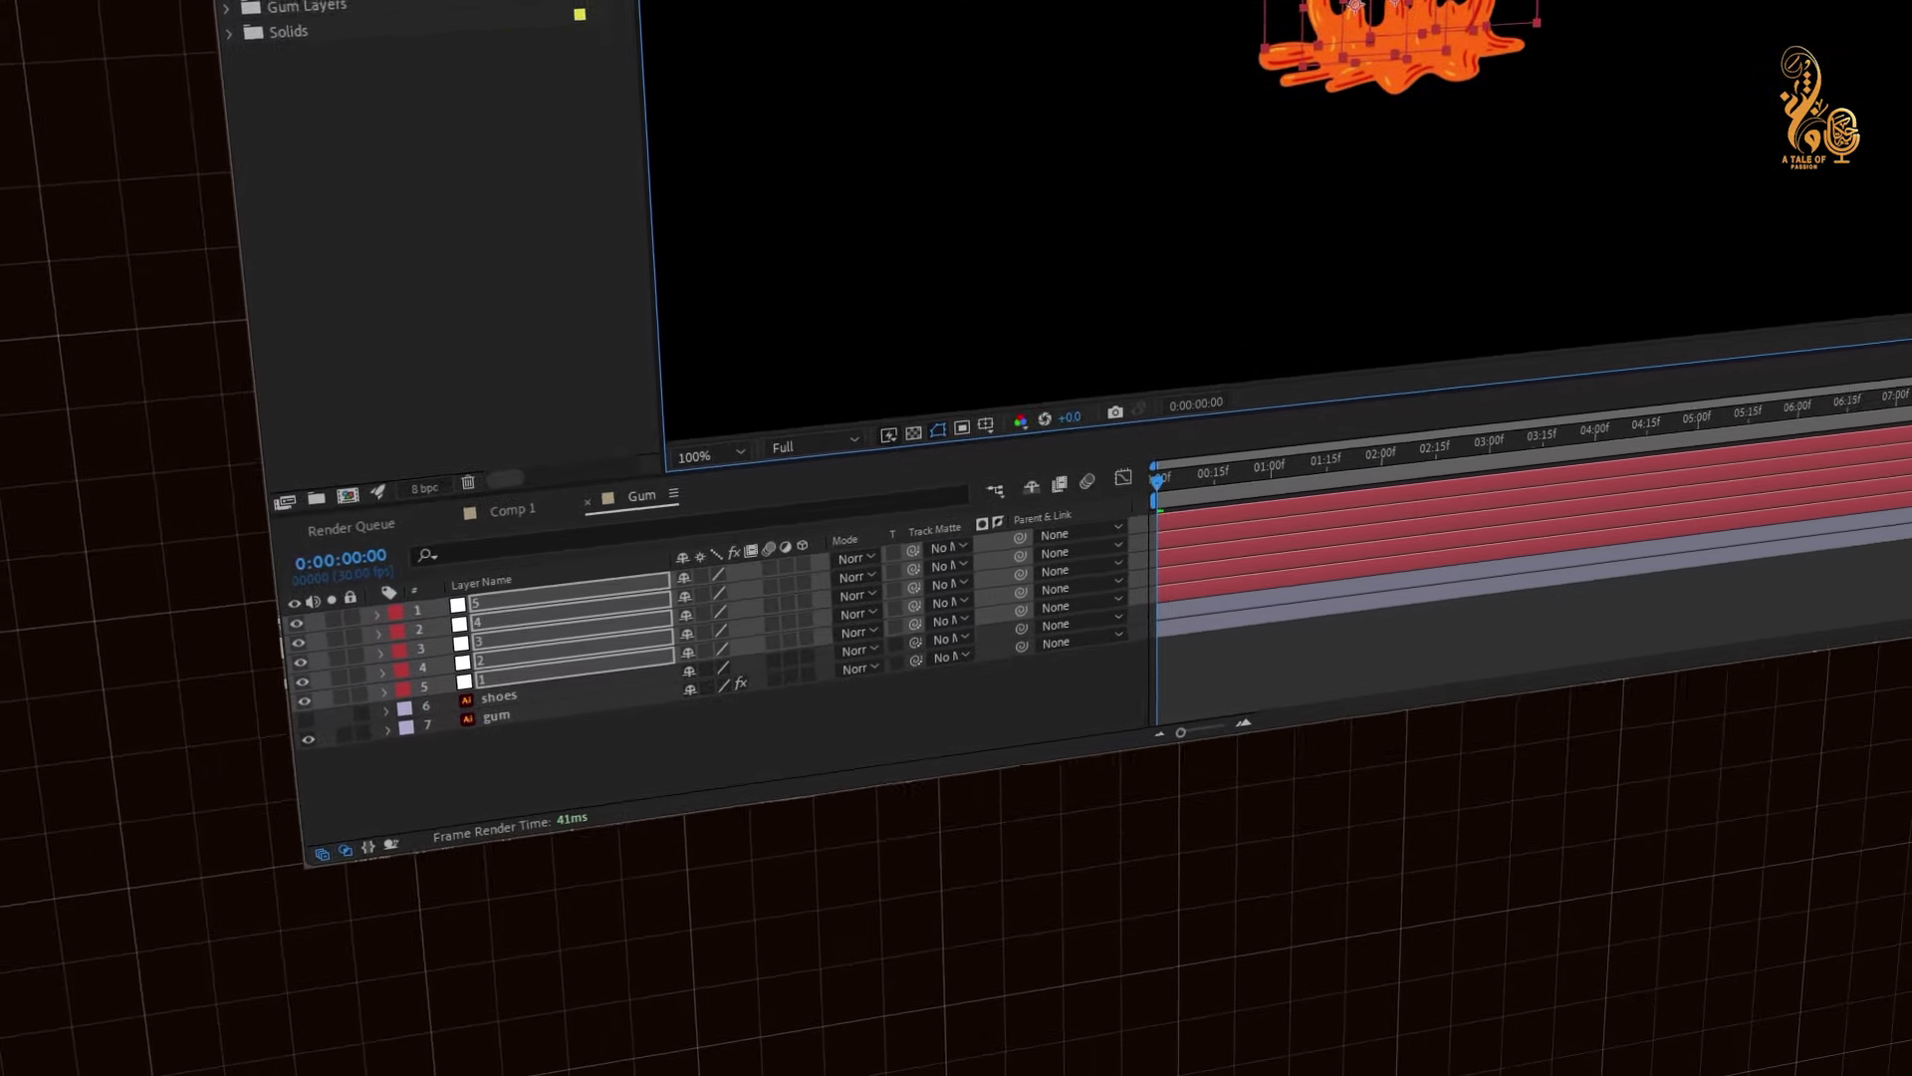
# Add Puppet pins along the gum's side strands, lower drips and base to anchor them, and return to the Selection tool
pyautogui.click(613, 728)
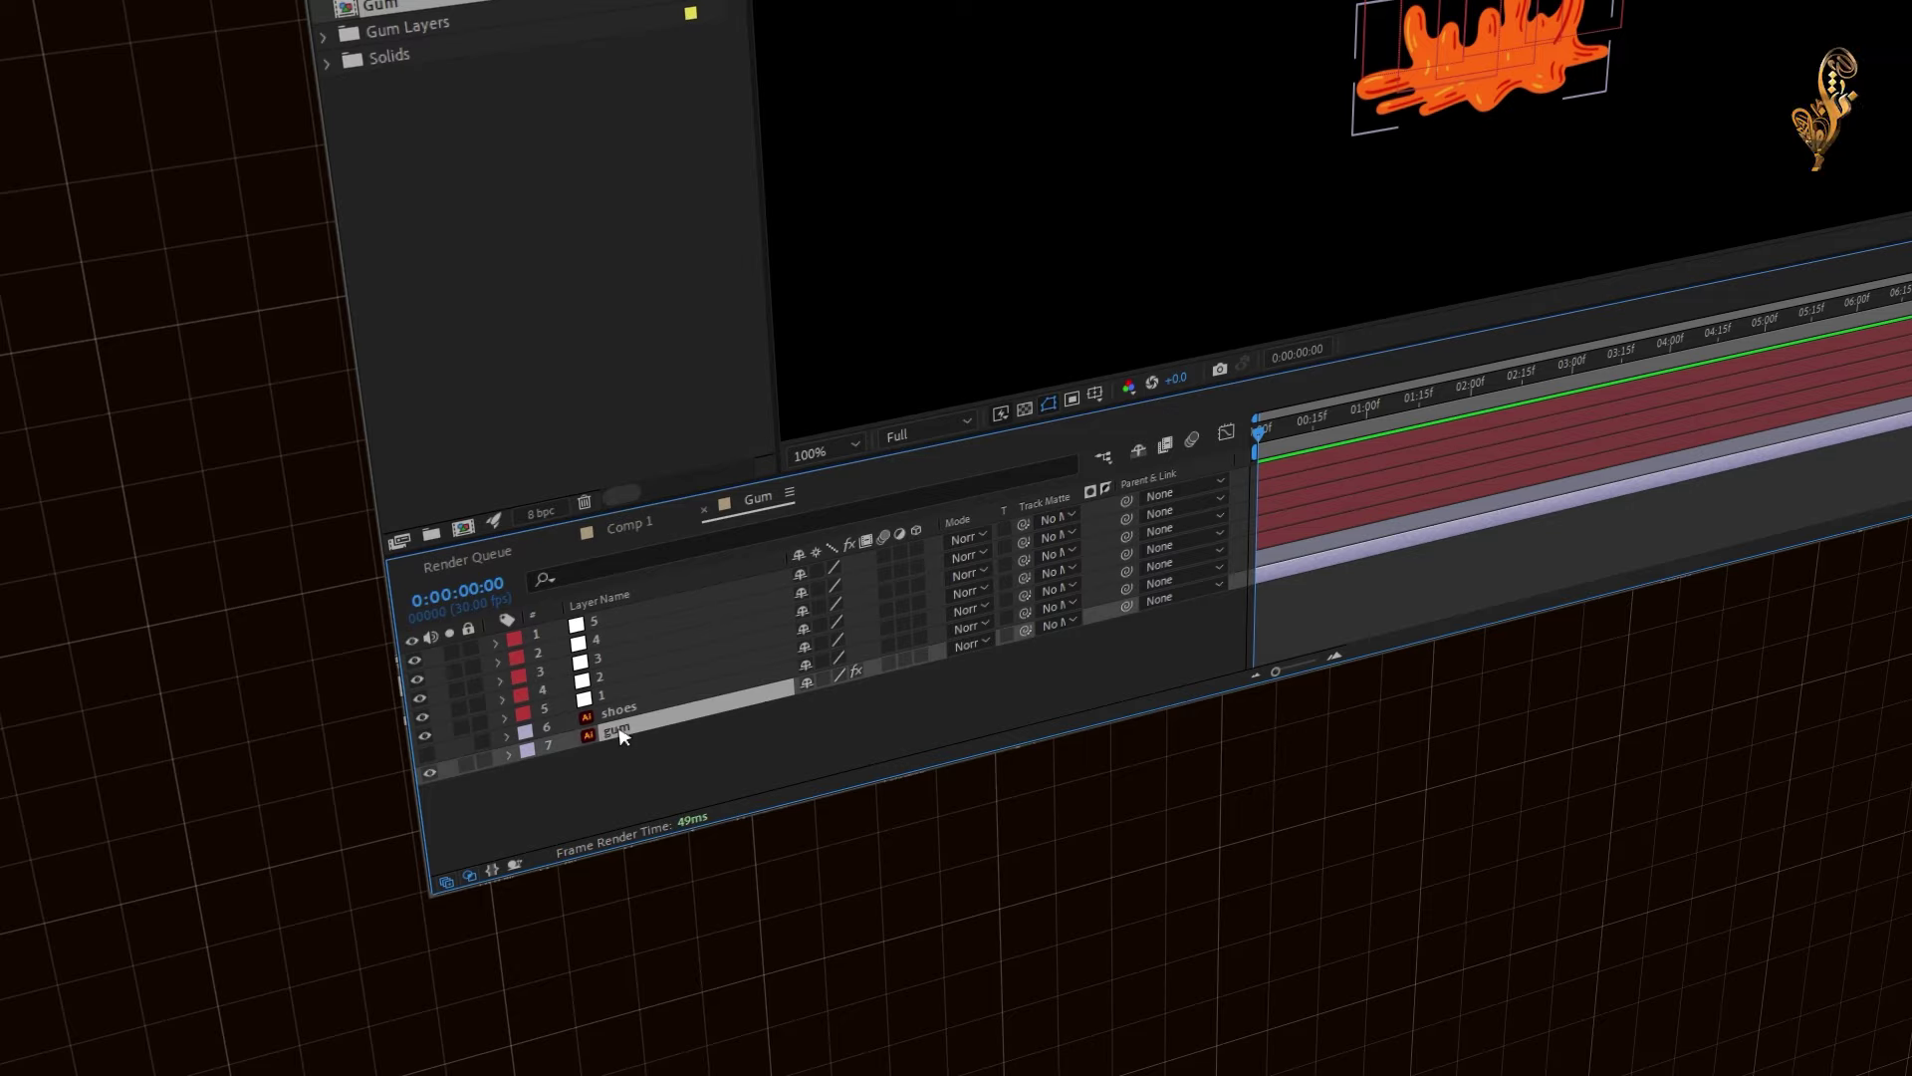
pyautogui.click(754, 152)
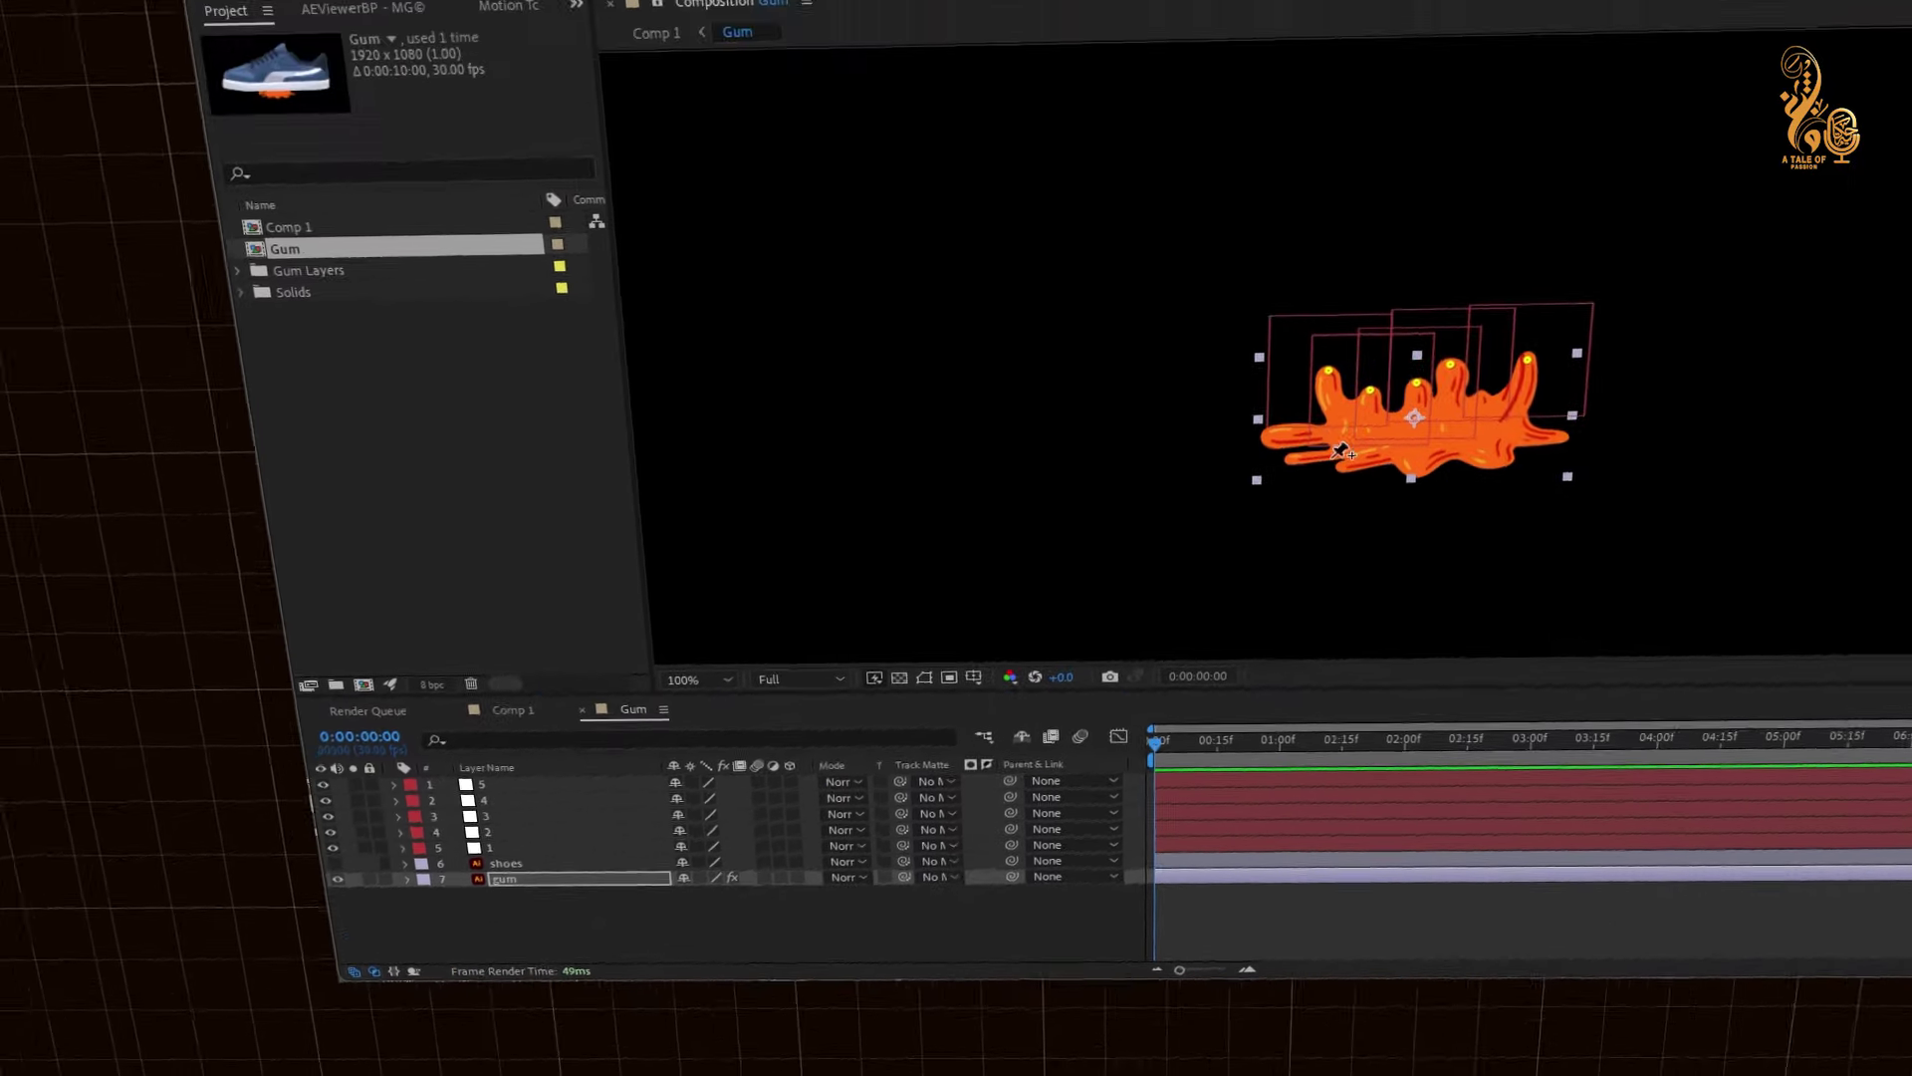
pyautogui.scroll(1, 1414, 85)
pyautogui.moveTo(1353, 107); pyautogui.dragTo(1356, 50)
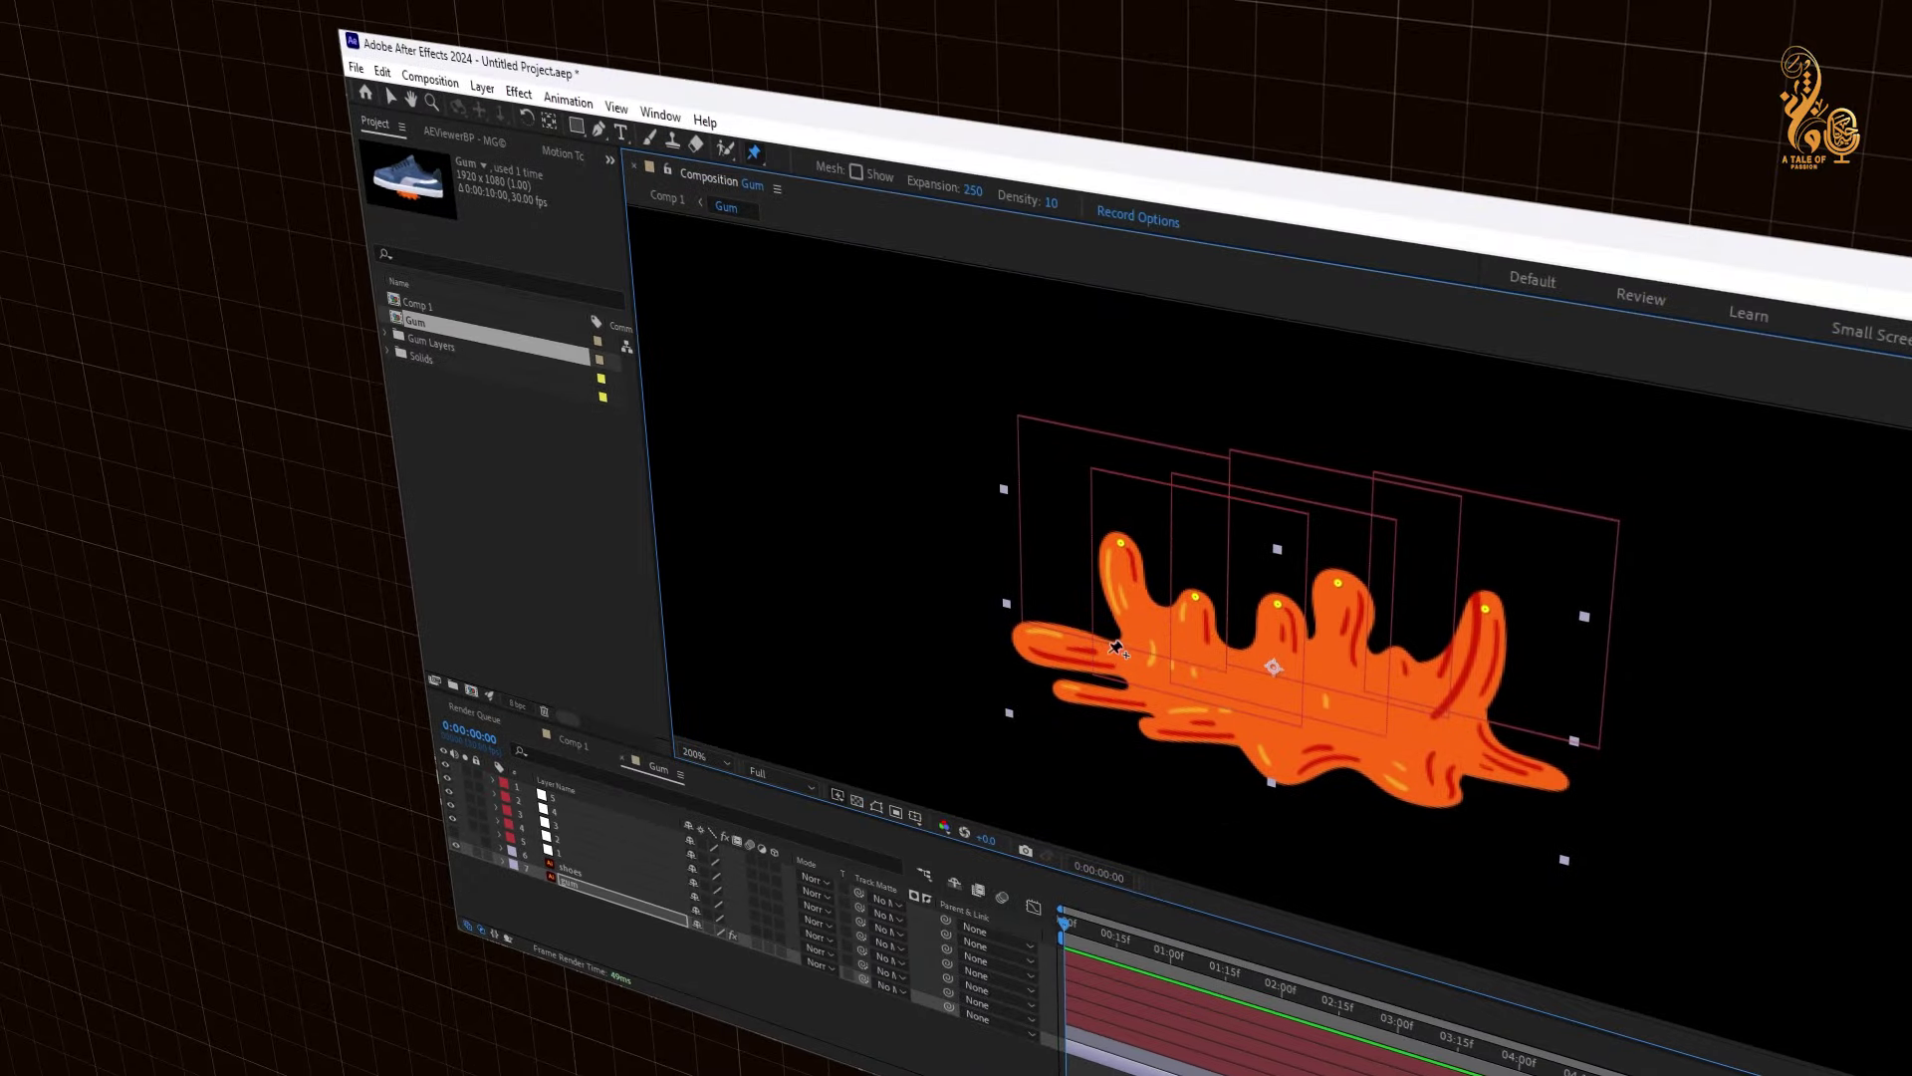
pyautogui.click(1042, 639)
pyautogui.click(1152, 693)
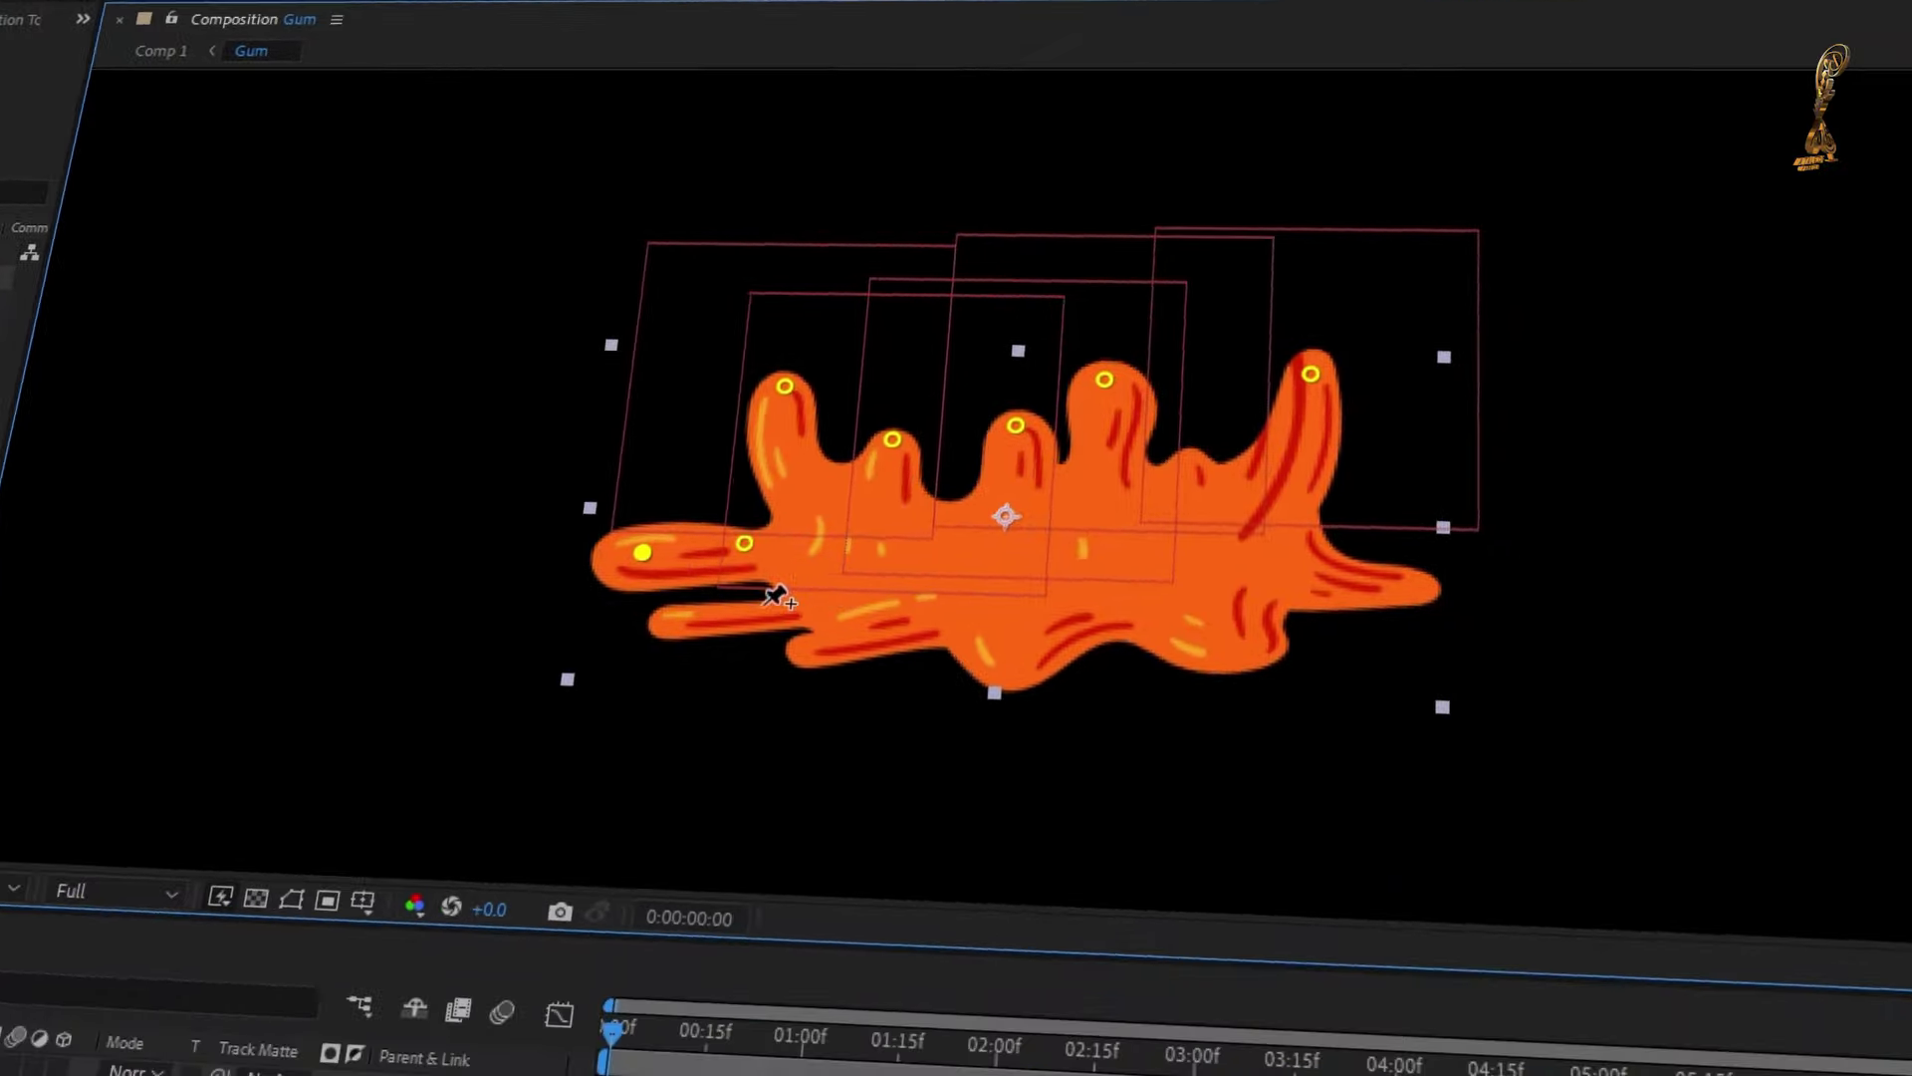
pyautogui.click(694, 598)
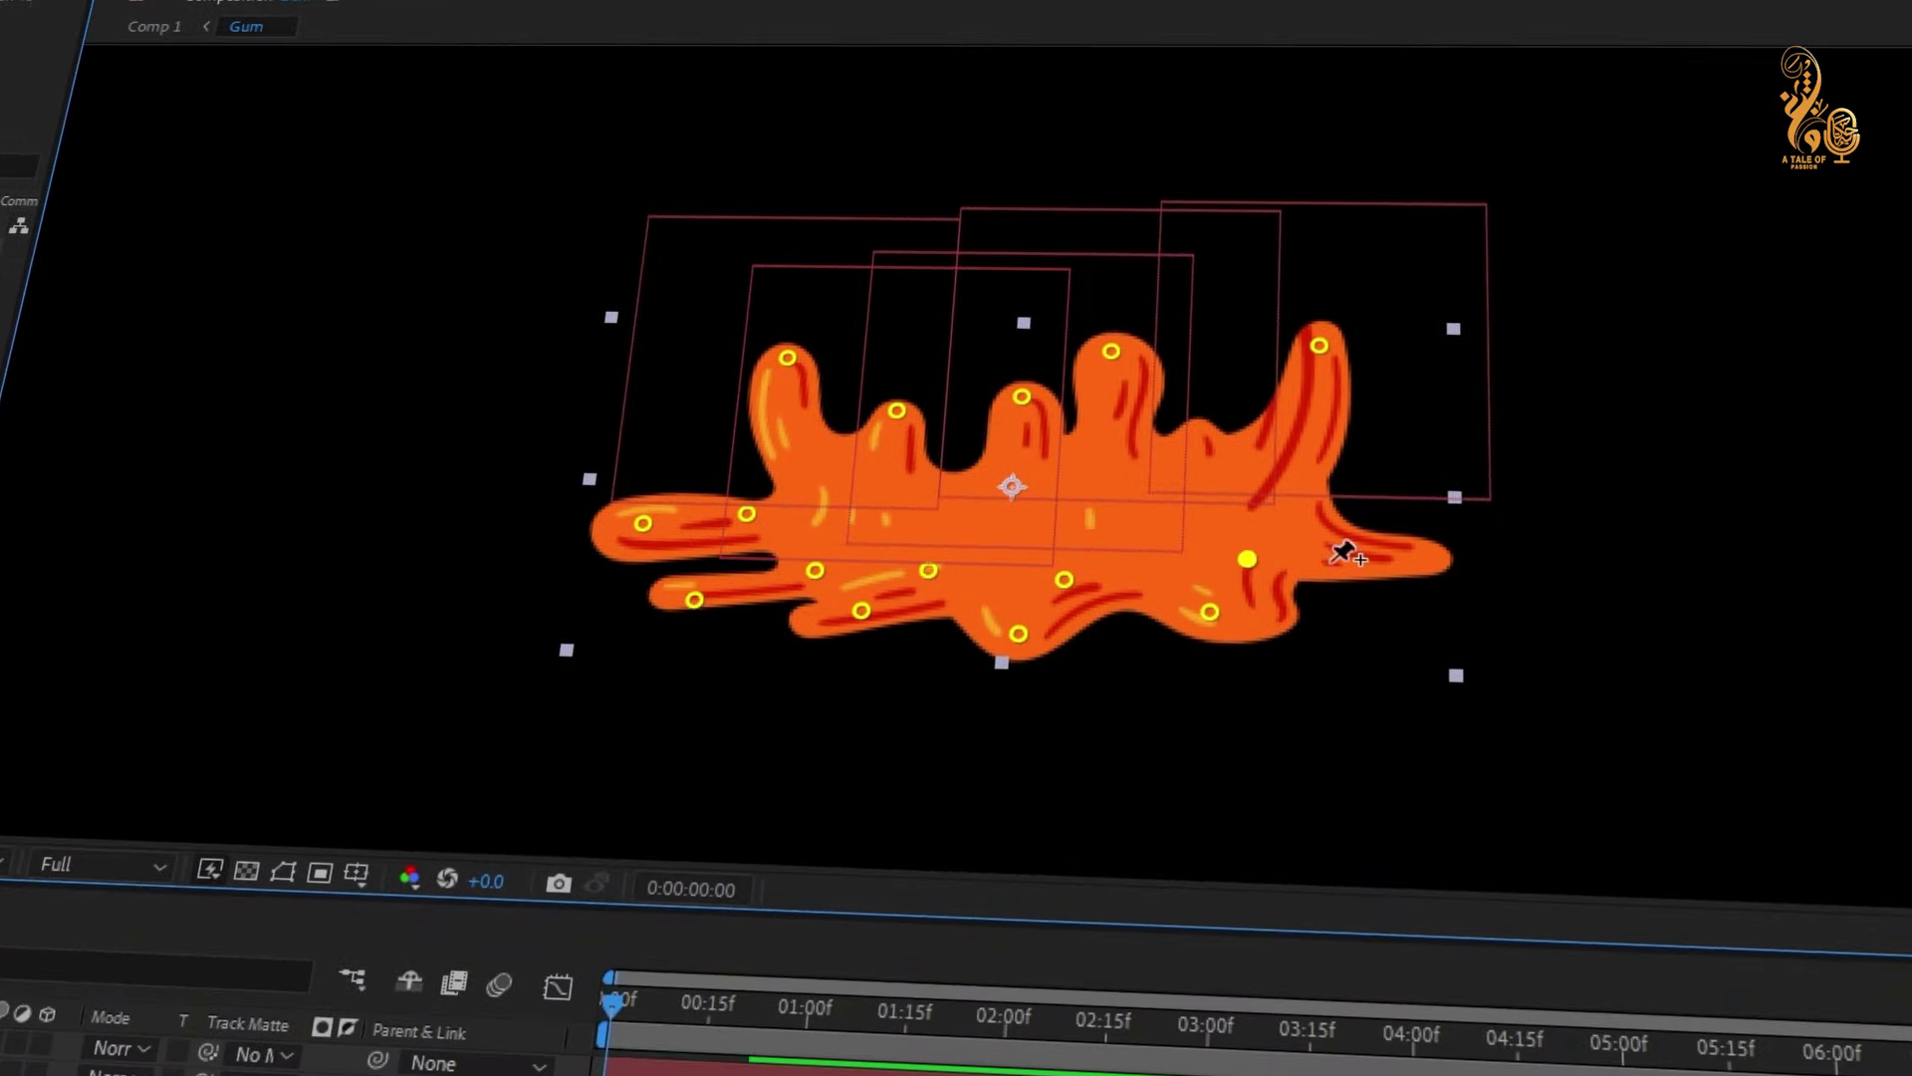
pyautogui.press('v')
# Pull all five nulls upward together to test the strand stretching, undo the move and deselect the layers
pyautogui.scroll(-1, 879, 344)
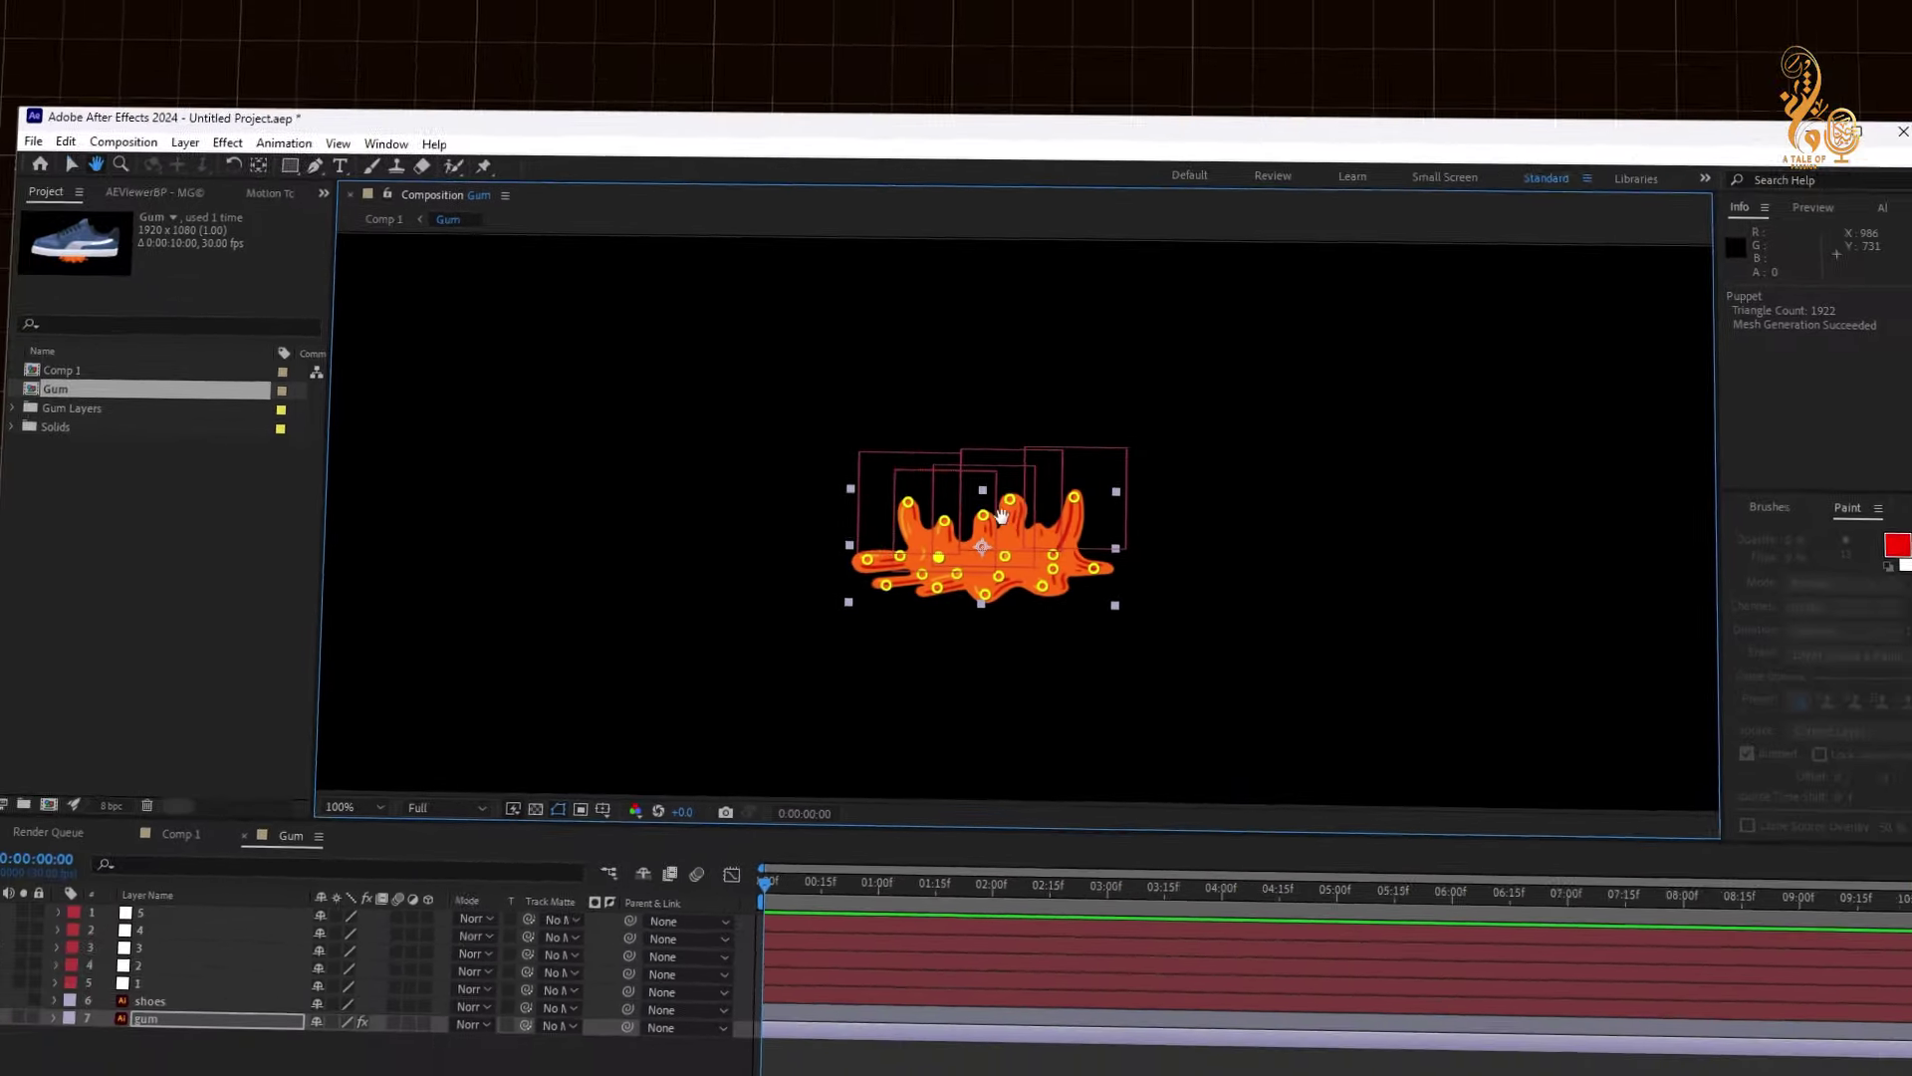
pyautogui.moveTo(759, 420); pyautogui.dragTo(1044, 453)
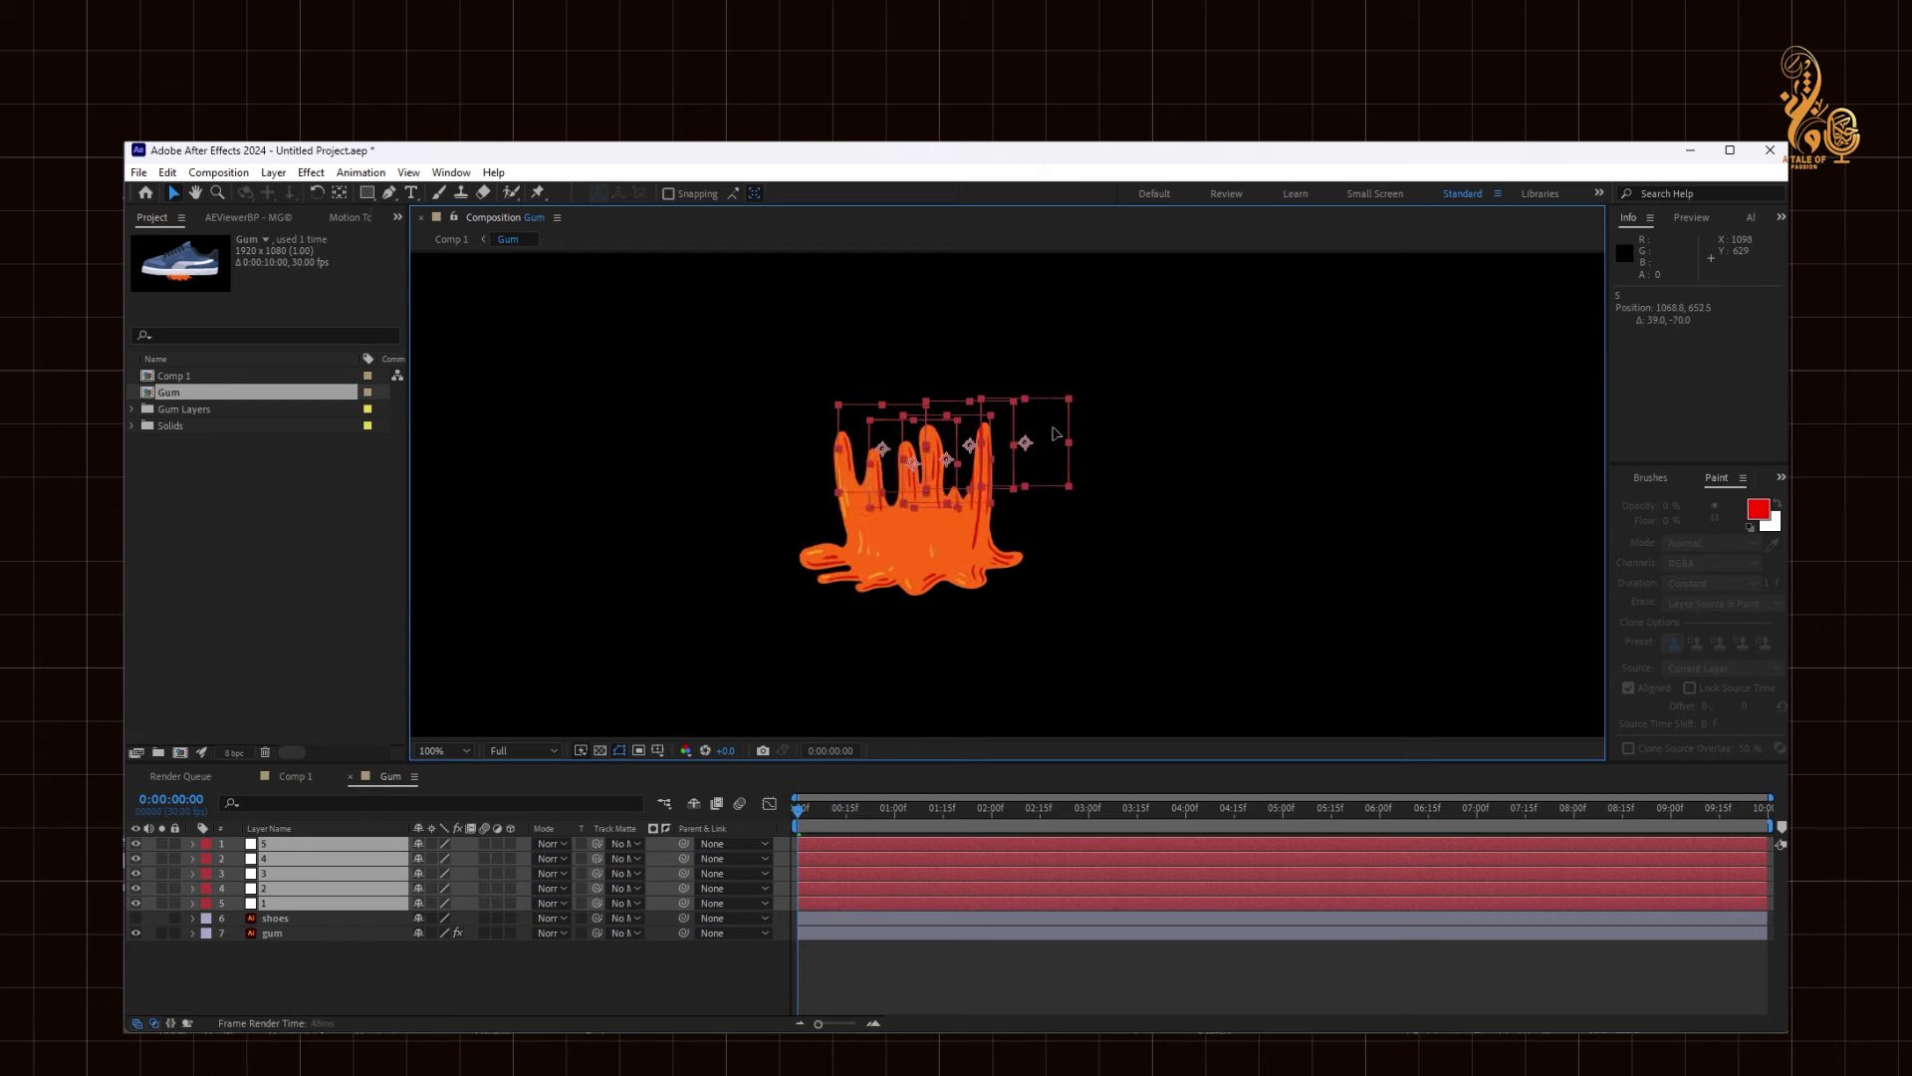
pyautogui.hotkey('ctrl', 'z')
pyautogui.click(764, 670)
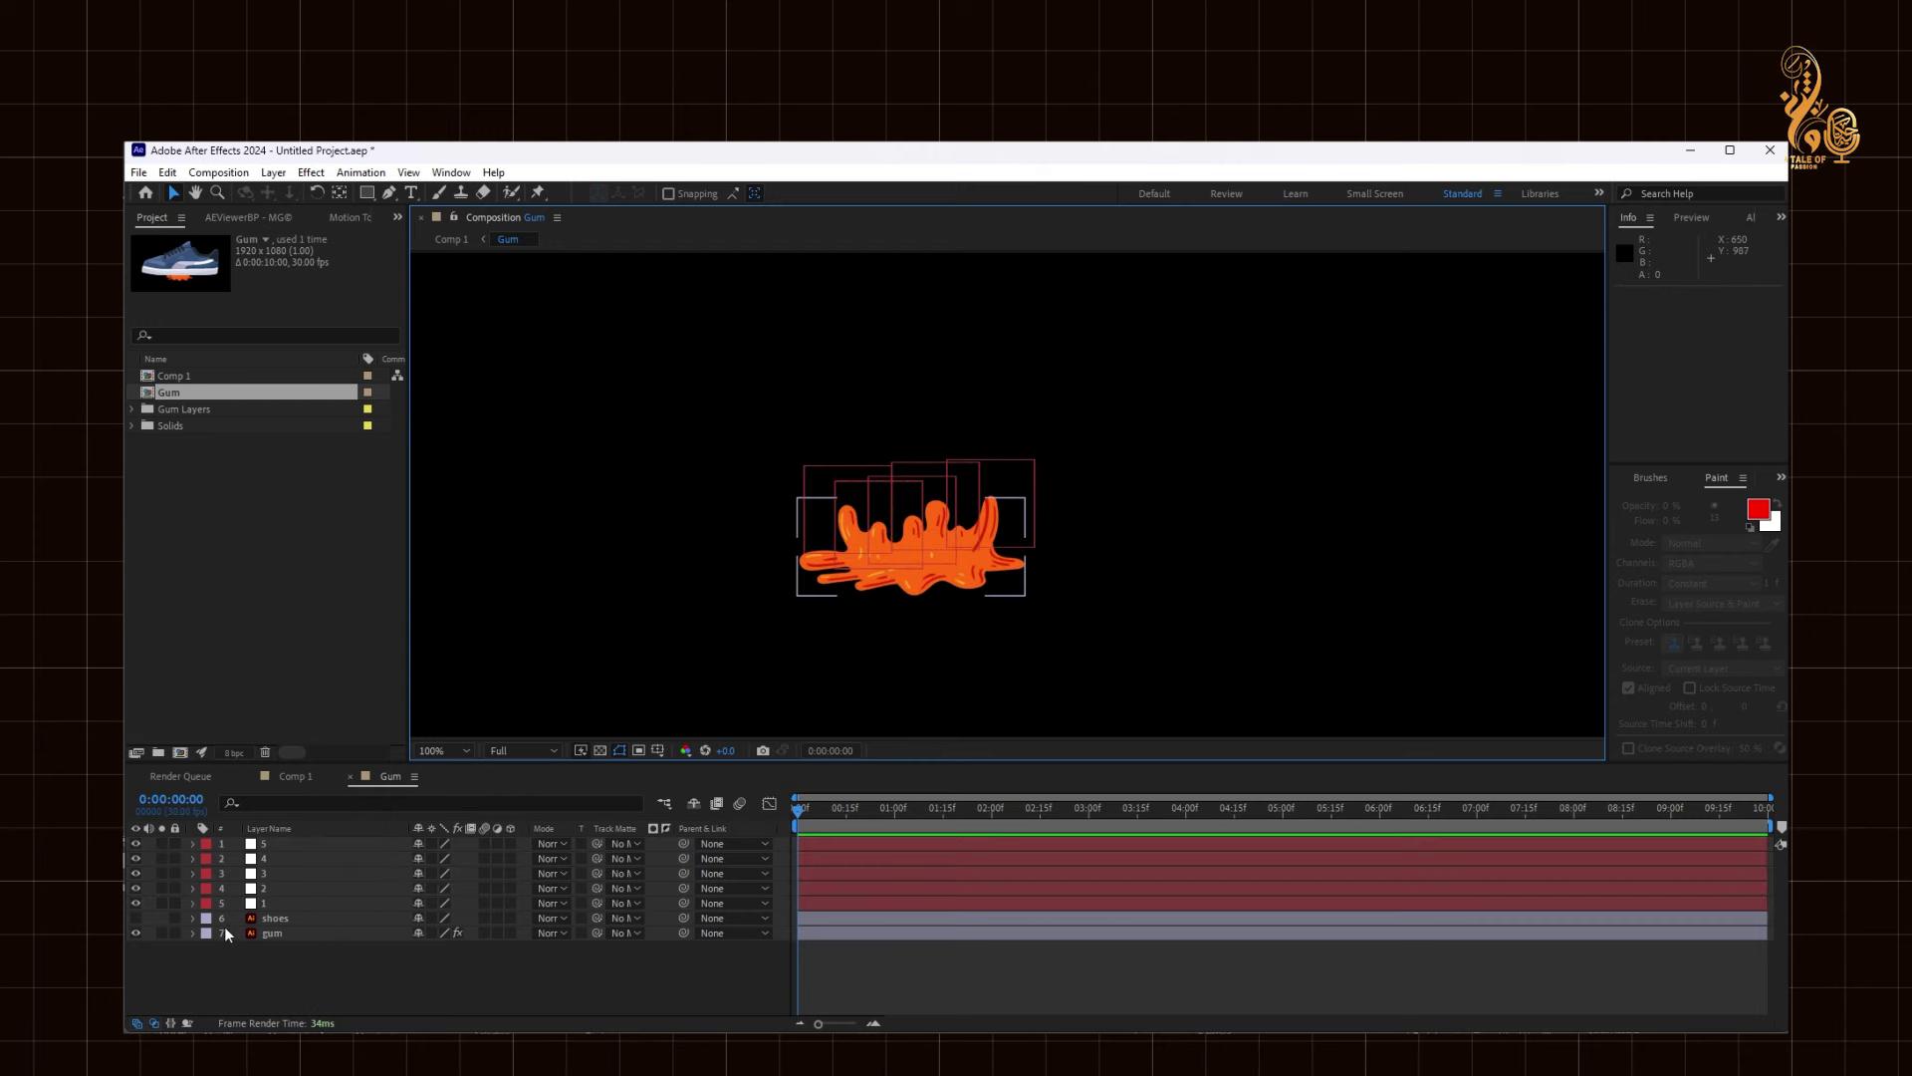
# Make the shoes layer visible and set Position and Rotation keyframes on it at 0:00:00:00
pyautogui.click(285, 917)
pyautogui.click(136, 917)
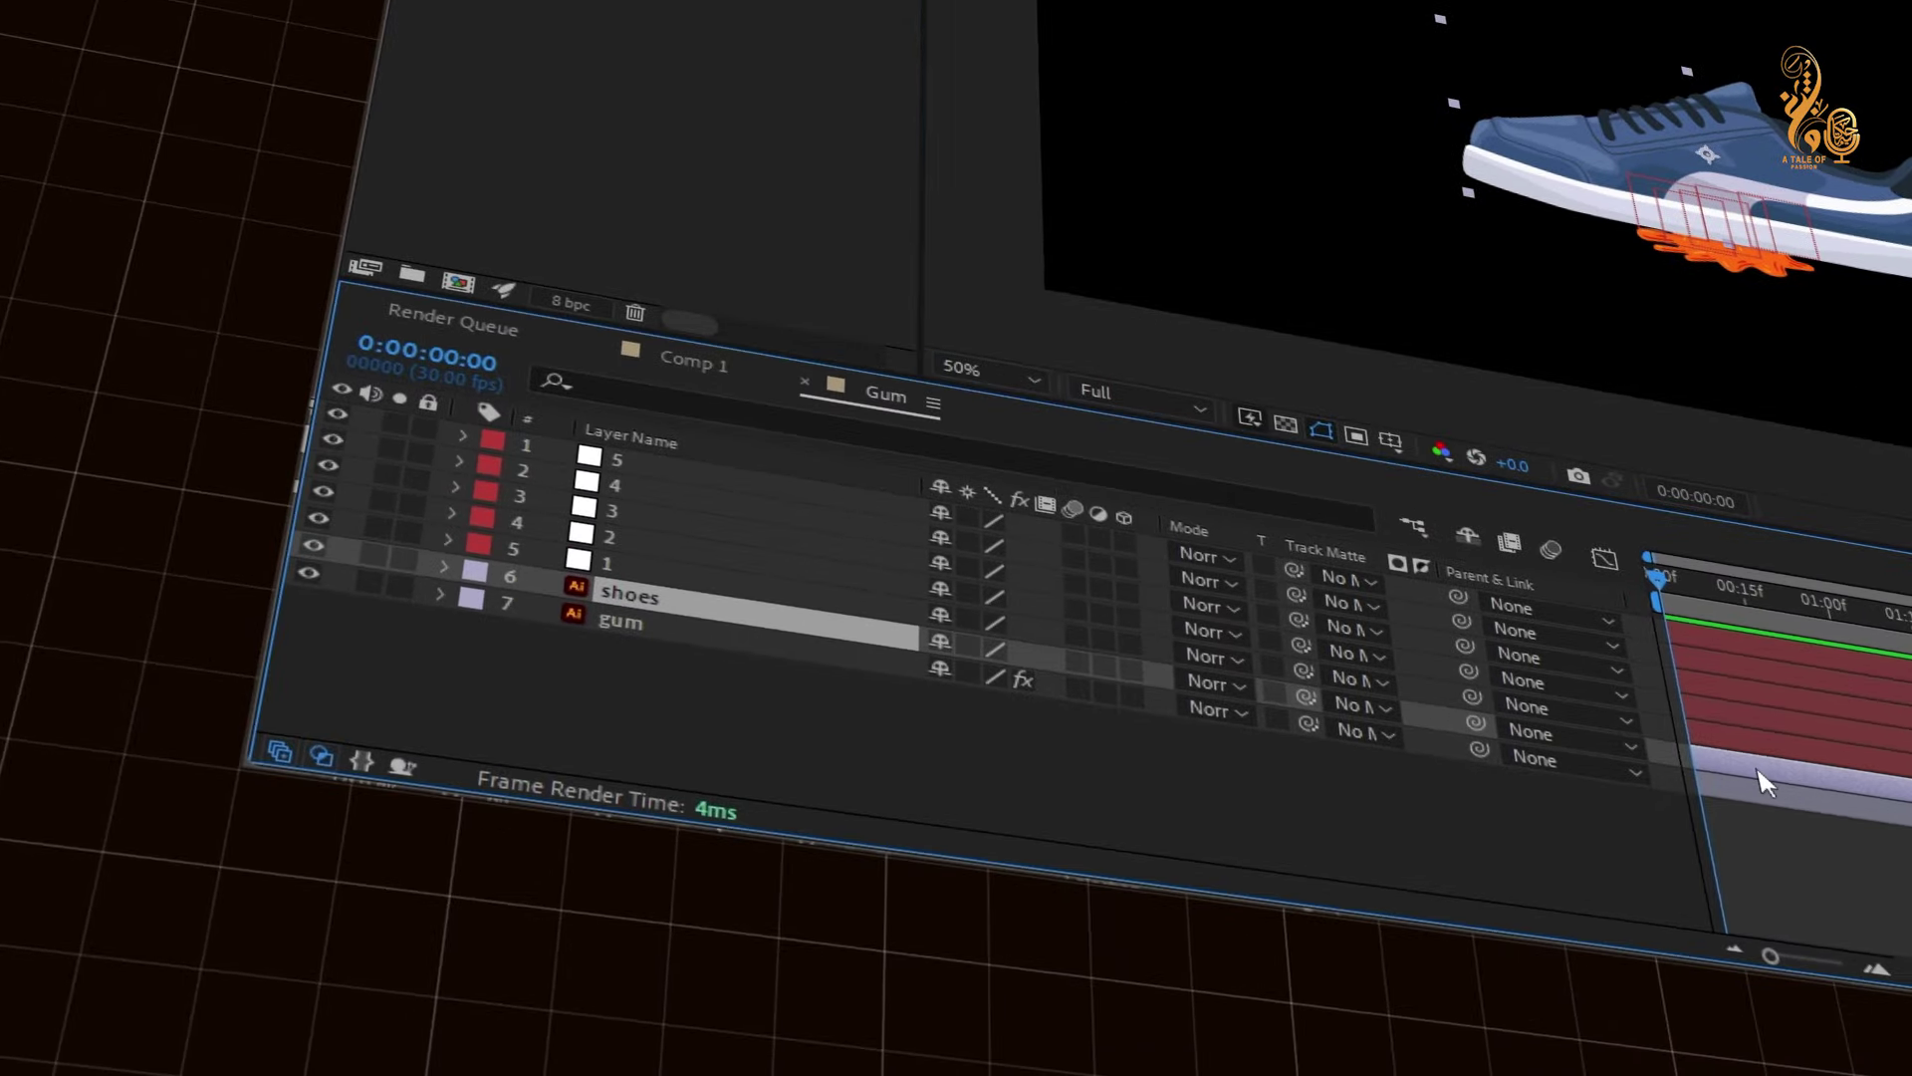
pyautogui.press('p')
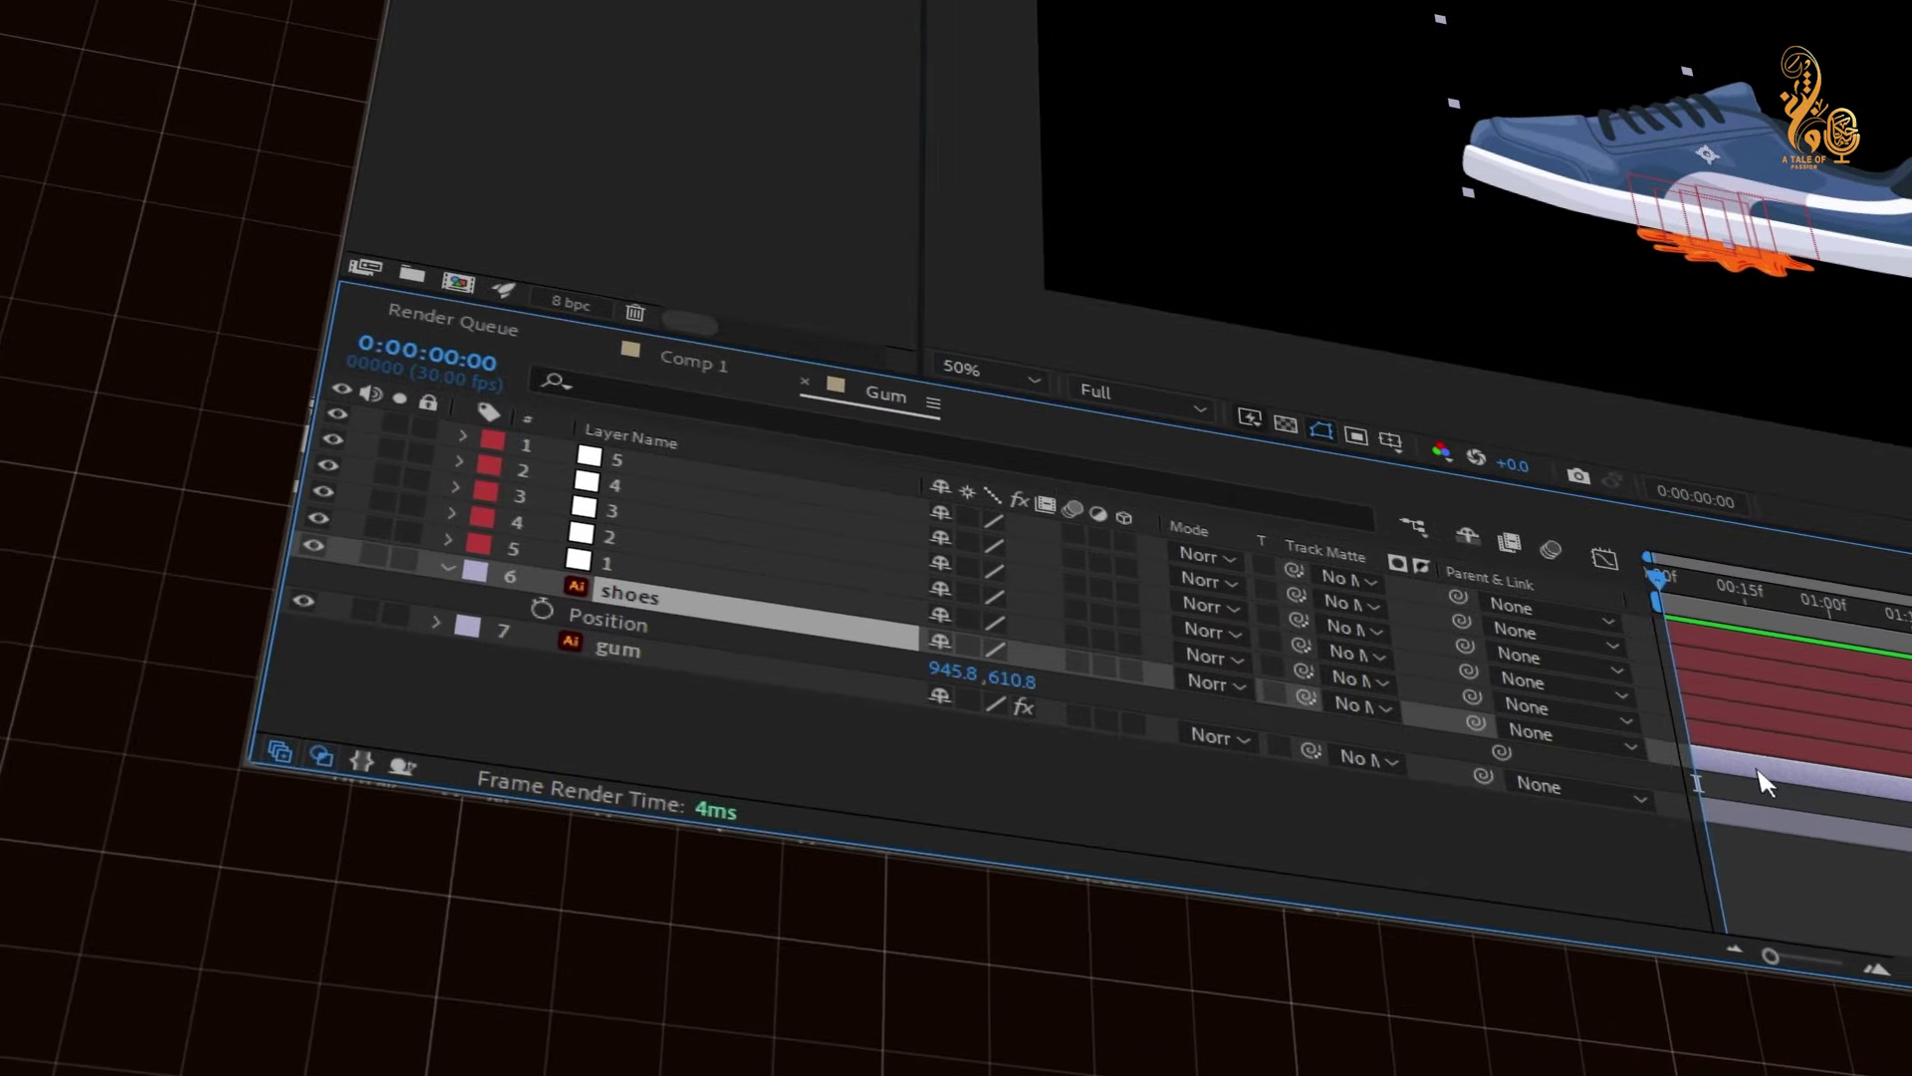
pyautogui.hotkey('shift', 'r')
pyautogui.click(541, 610)
pyautogui.click(539, 637)
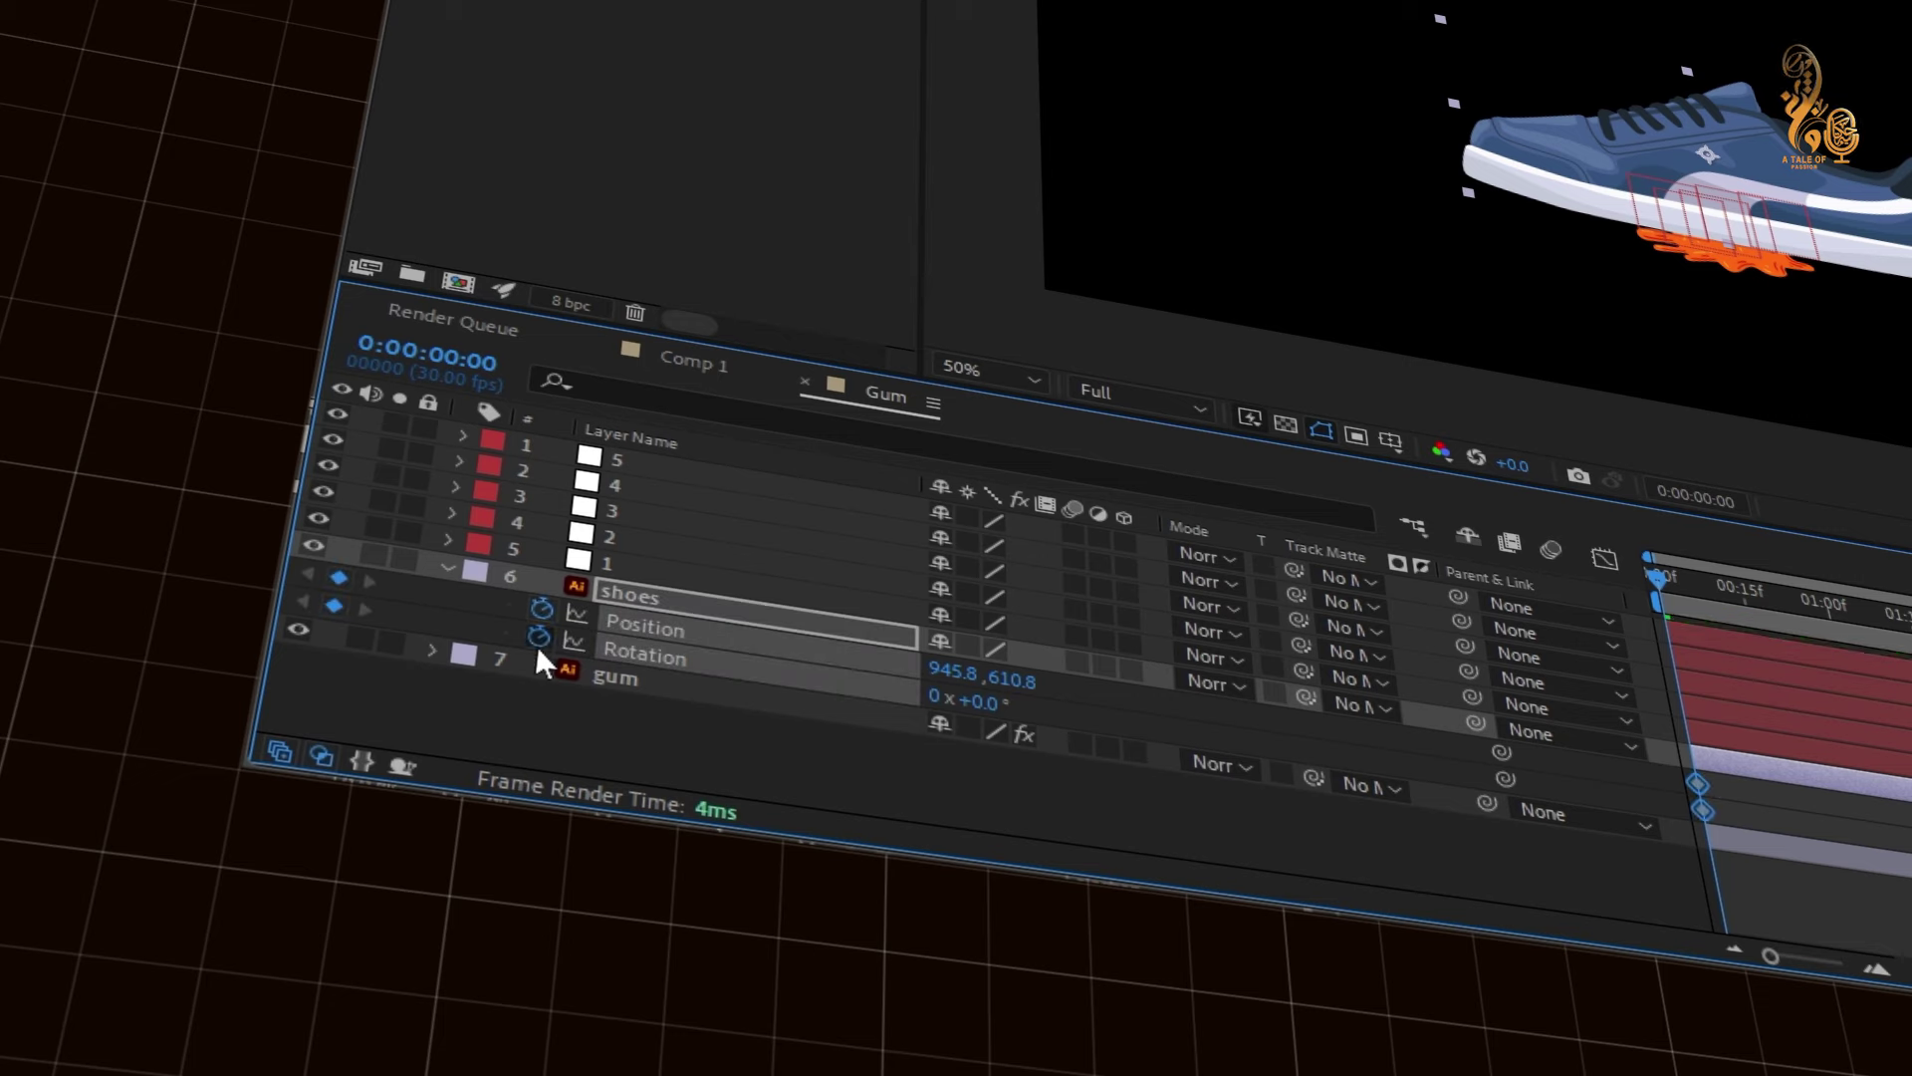
# Select the shoes layer's Position and Rotation keyframes and move both further along the timeline
pyautogui.click(1735, 765)
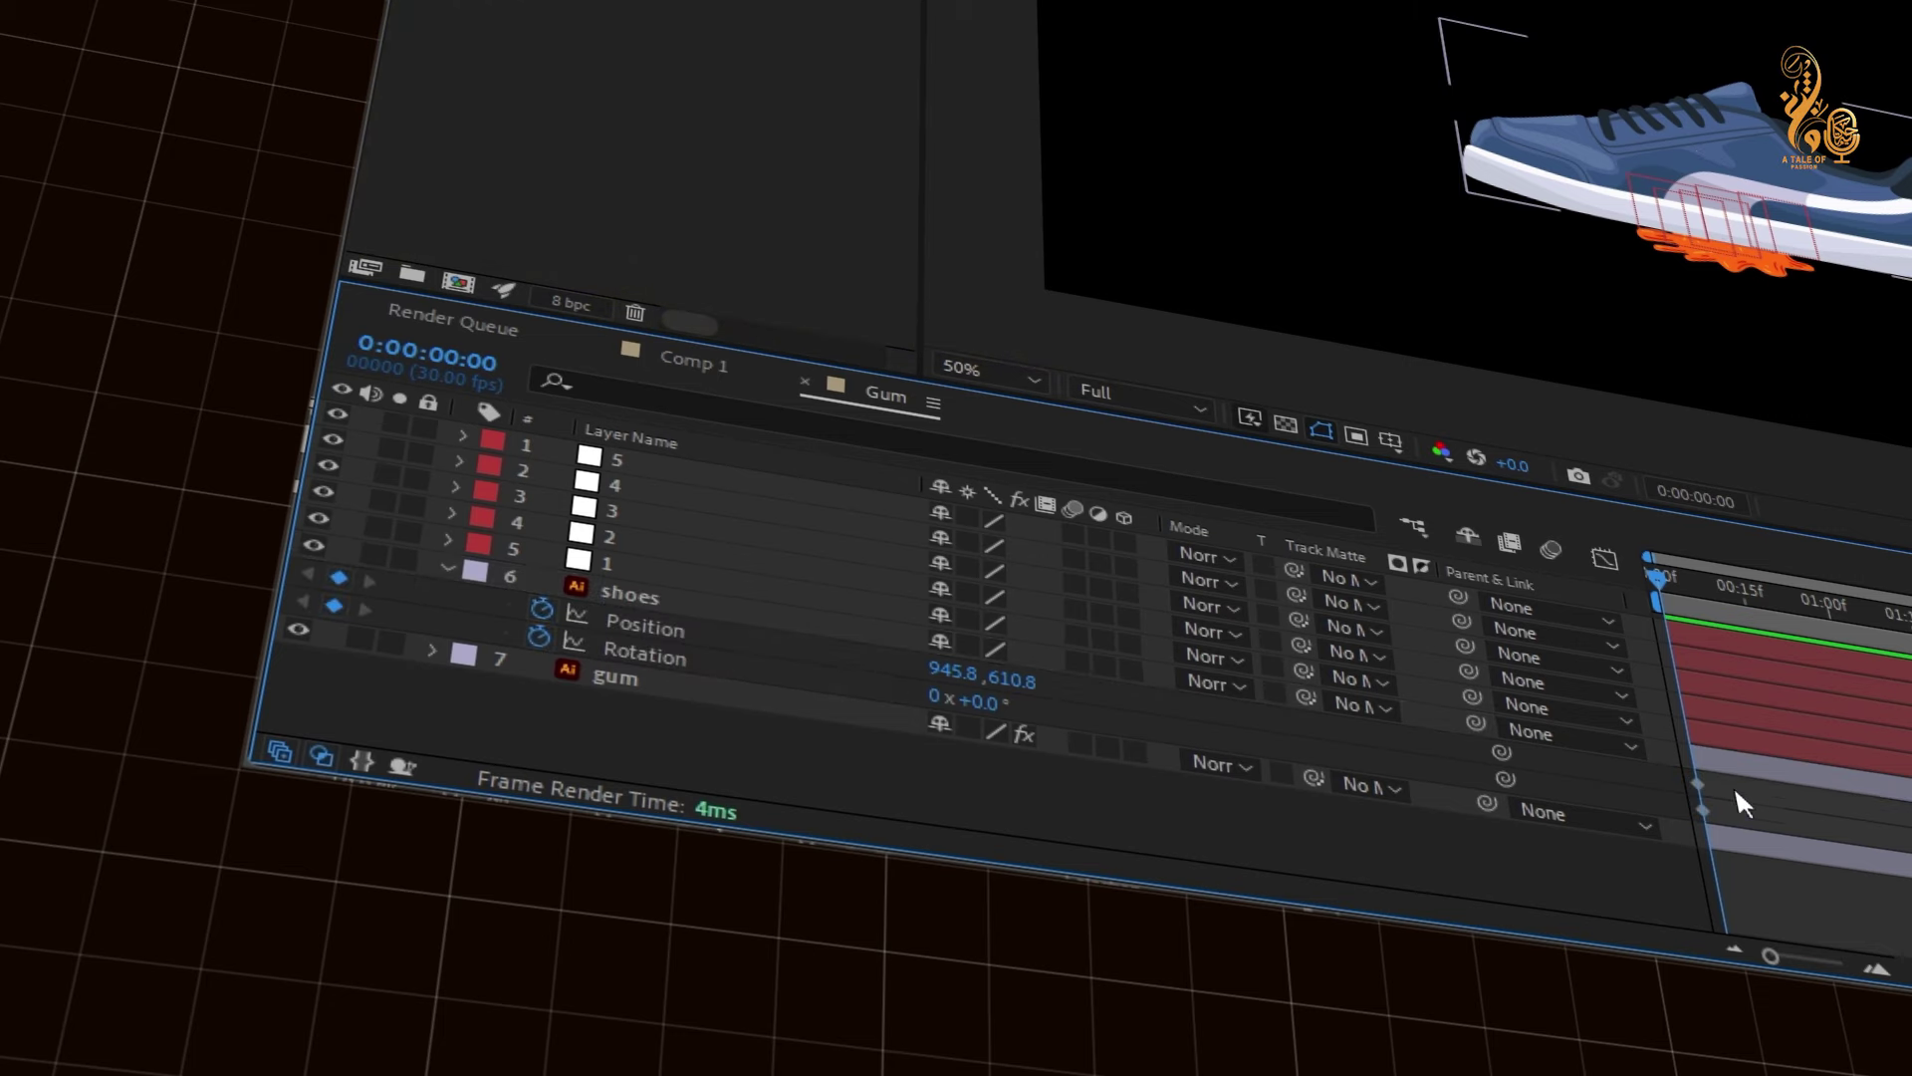
pyautogui.moveTo(1742, 790); pyautogui.dragTo(1878, 838)
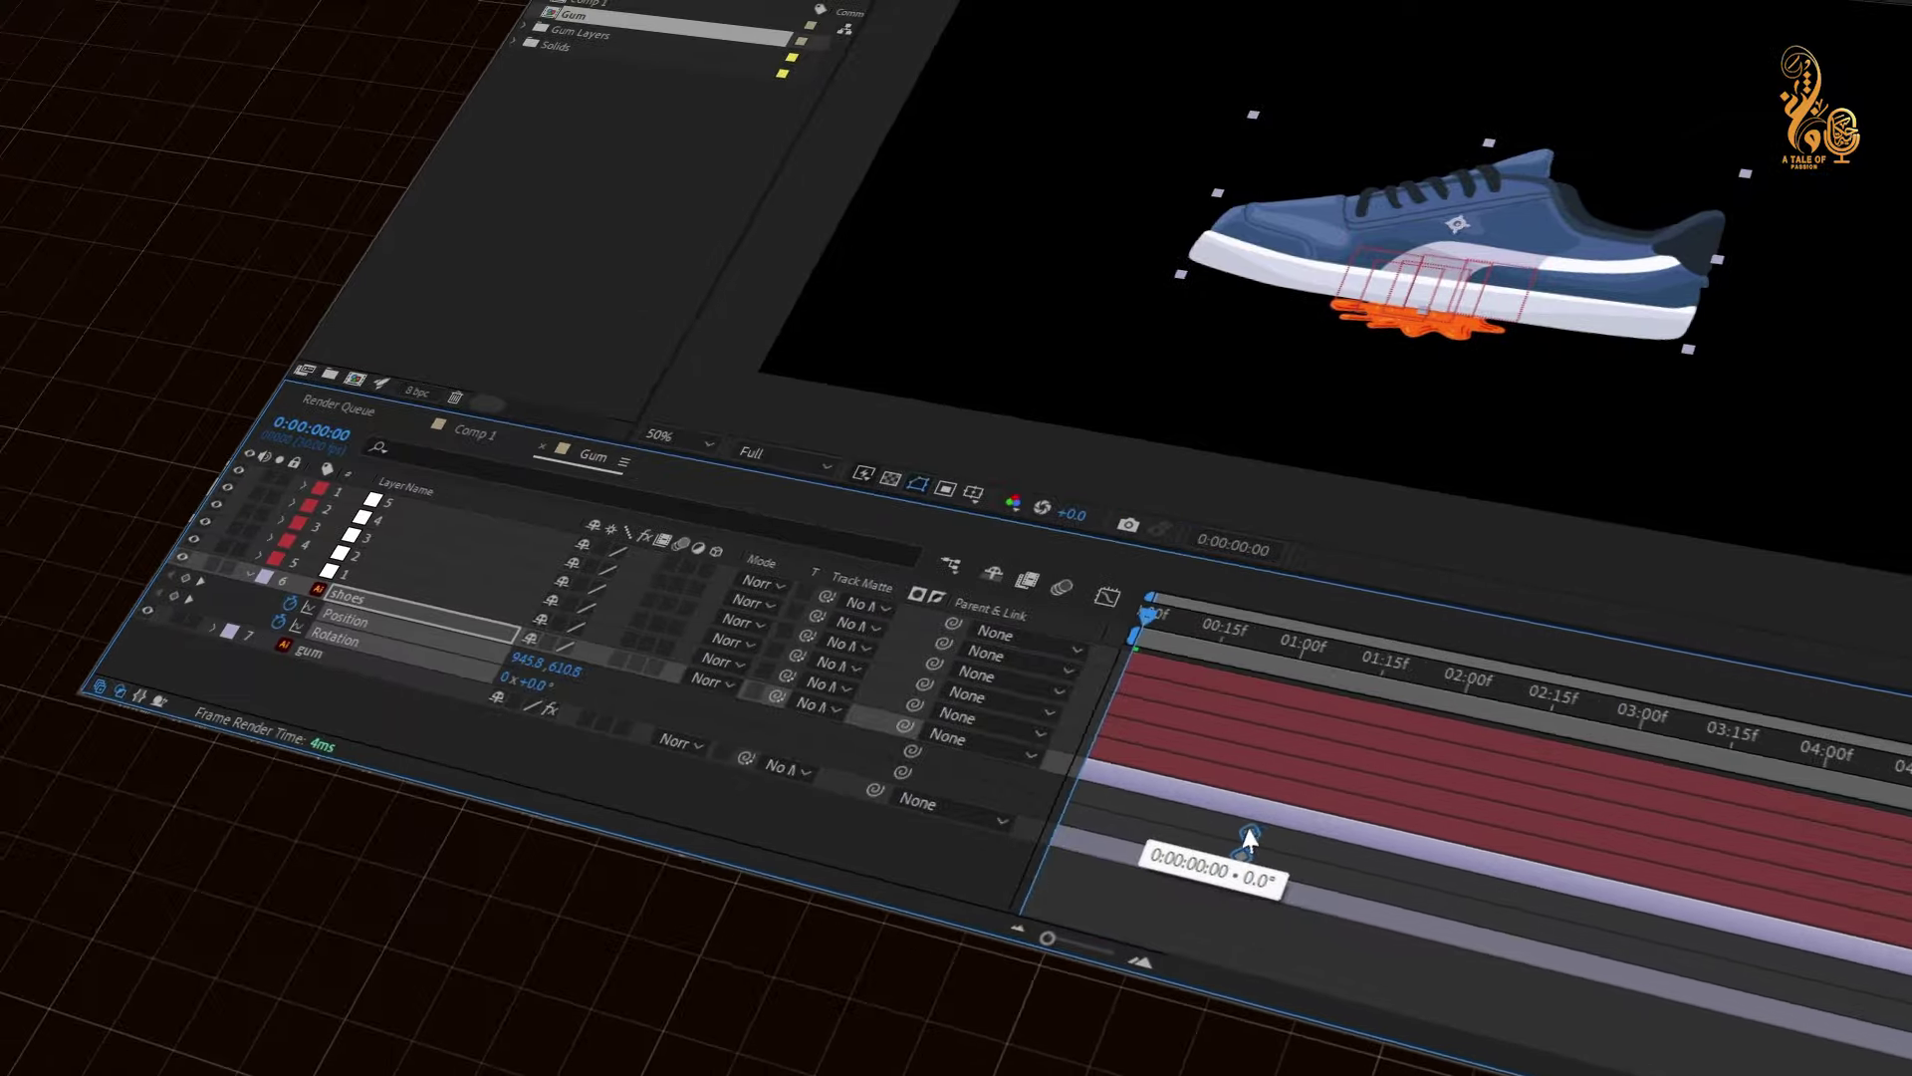
pyautogui.moveTo(1306, 848); pyautogui.dragTo(1310, 850)
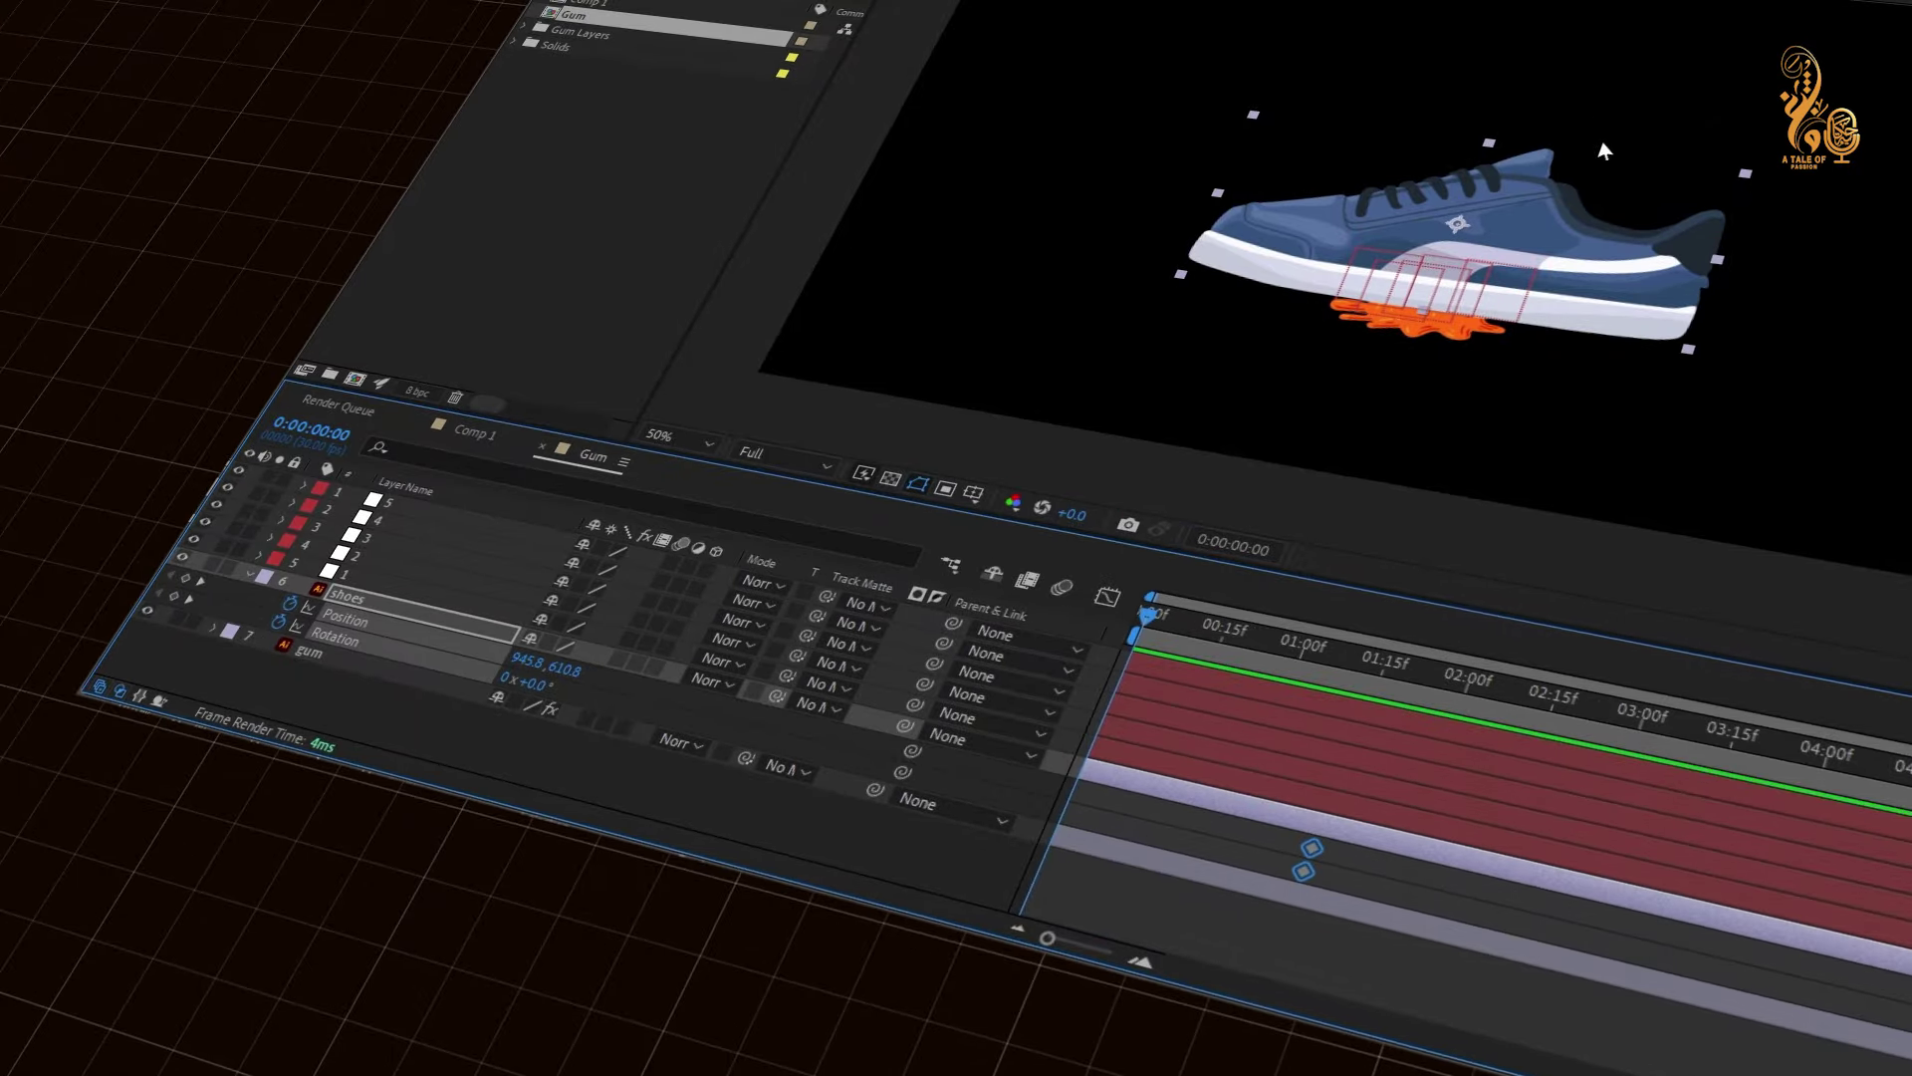
# Keyframe the shoe outside the frame's upper-right corner at 0:00:00:00, with Position 2461.8, 62.8 and Rotation 43°
pyautogui.scroll(-2, 1622, 157)
pyautogui.moveTo(1536, 202); pyautogui.dragTo(1358, 354)
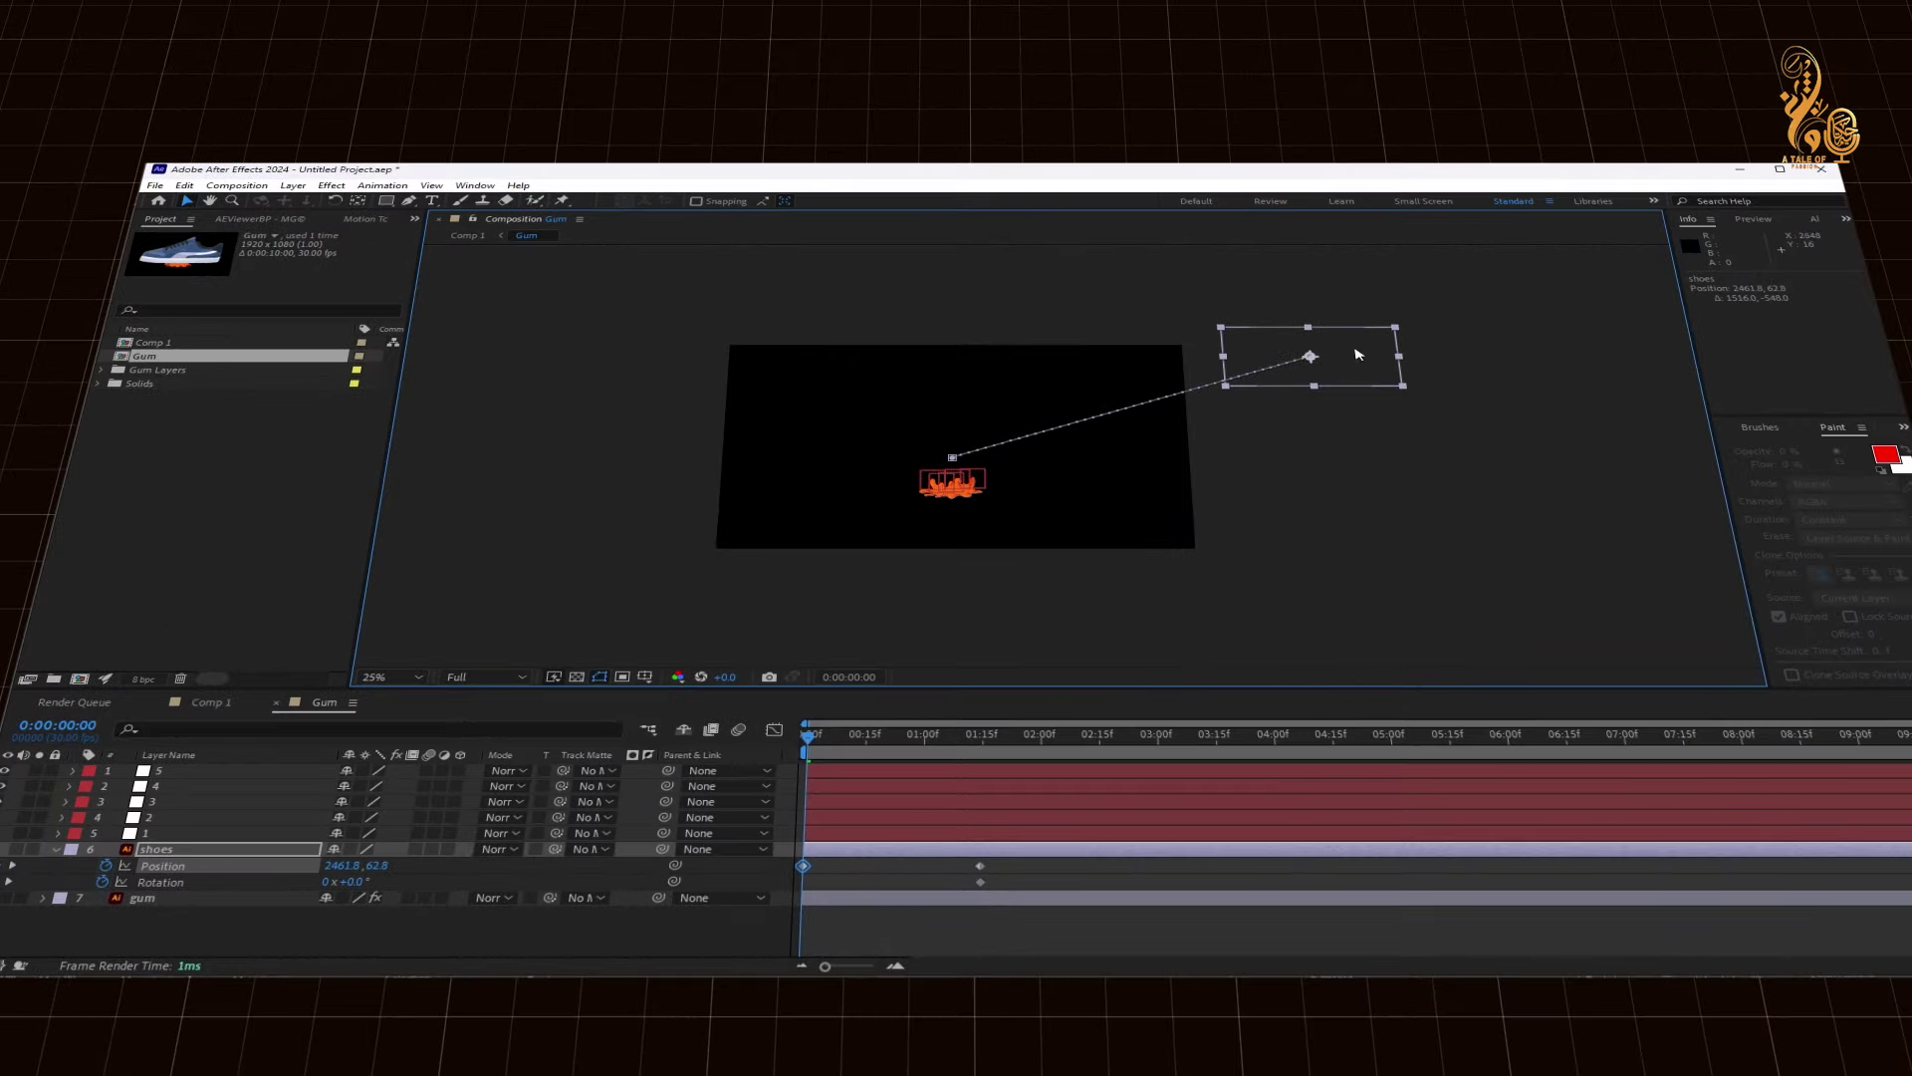
pyautogui.moveTo(357, 883); pyautogui.dragTo(404, 881)
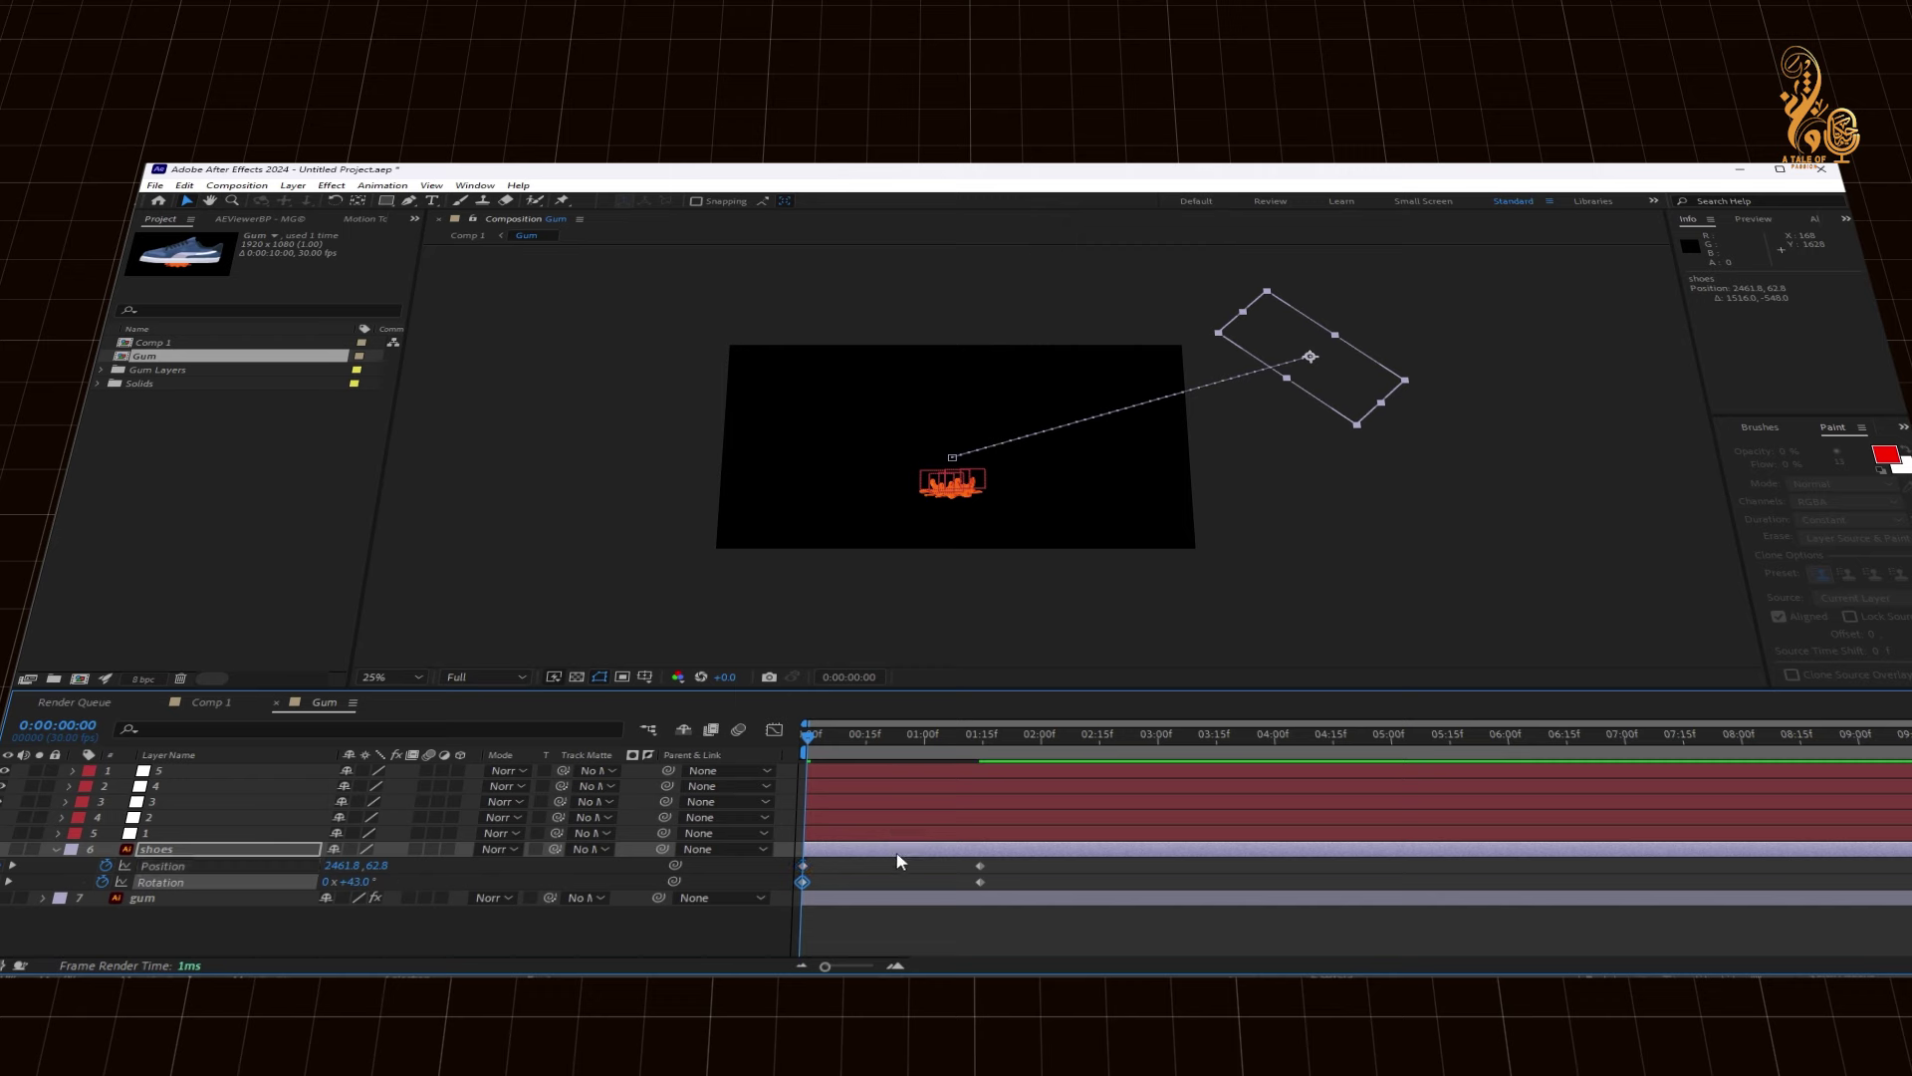
# Apply Easy Ease to the shoes layer's Position and Rotation keyframes, then reshape the speed graph for a fast start and slow landing
pyautogui.click(921, 863)
pyautogui.moveTo(1006, 873); pyautogui.dragTo(781, 892)
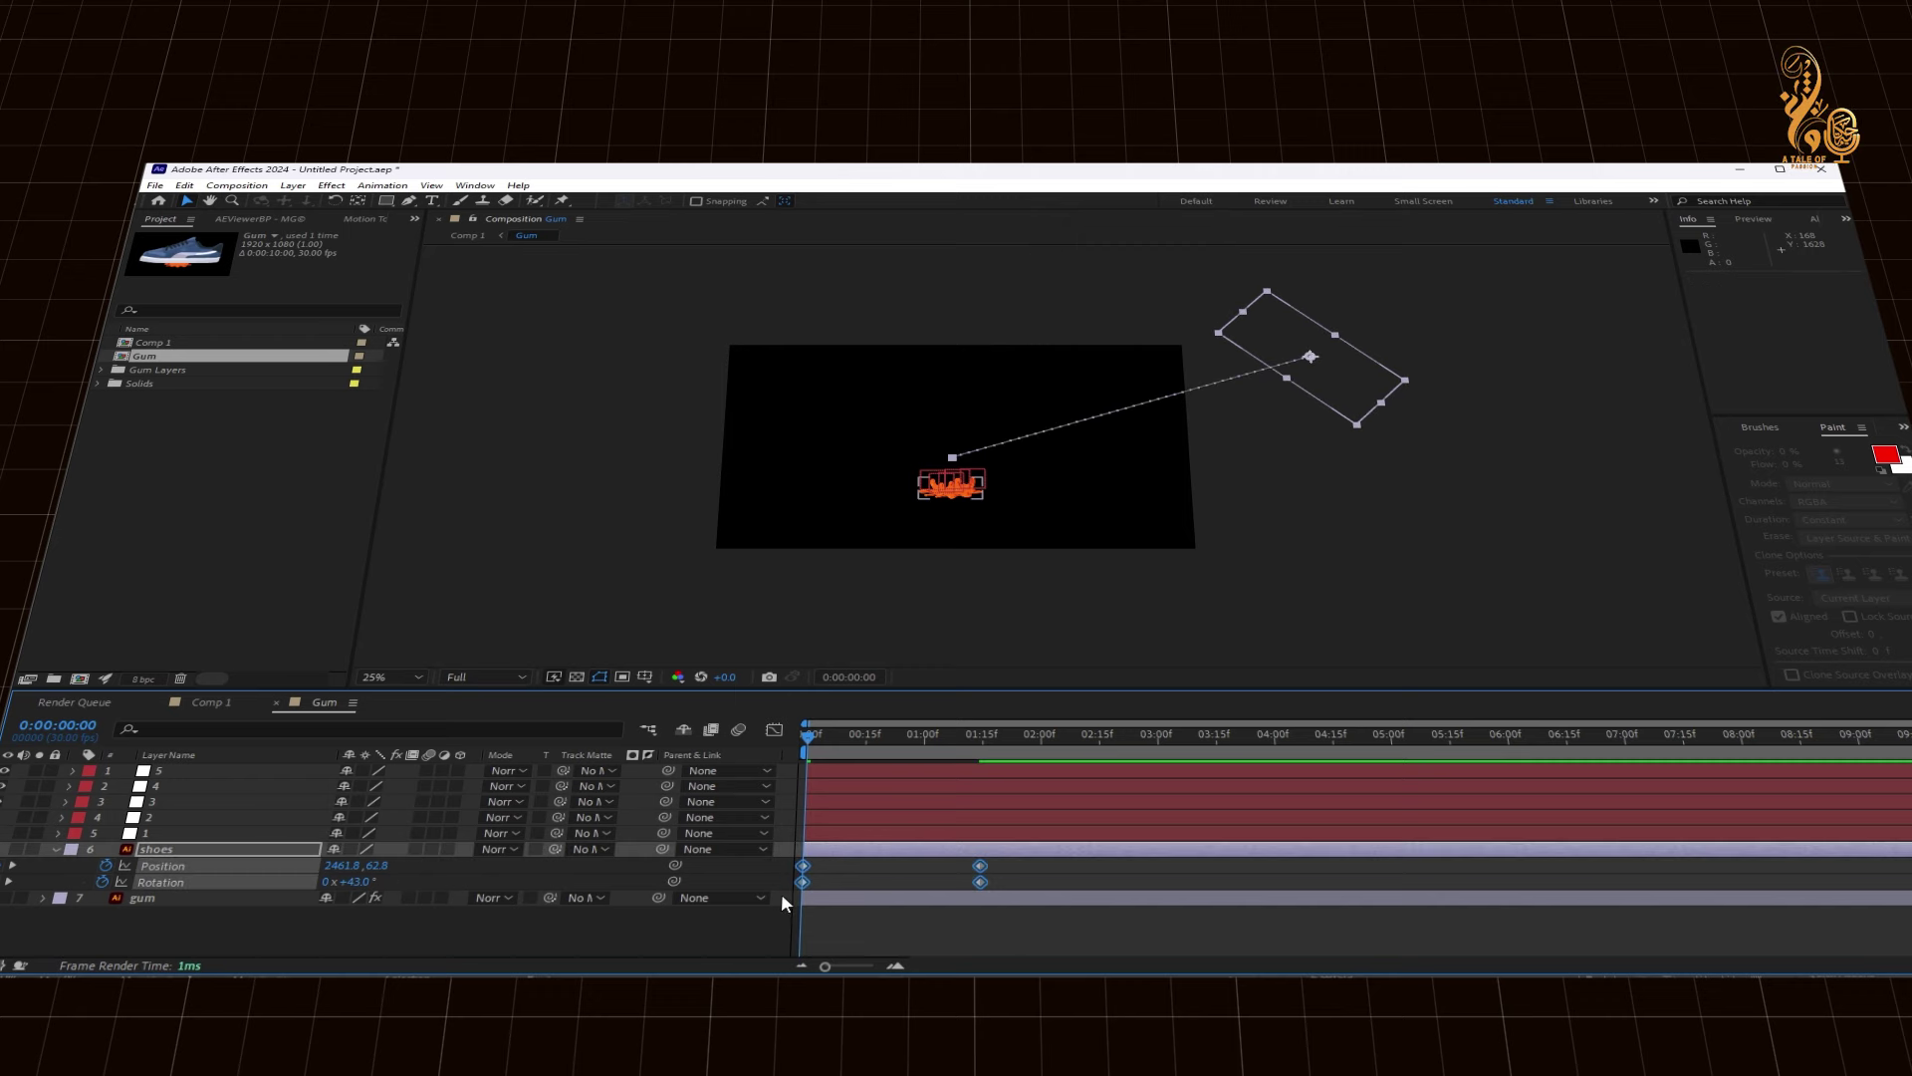
pyautogui.press('F9')
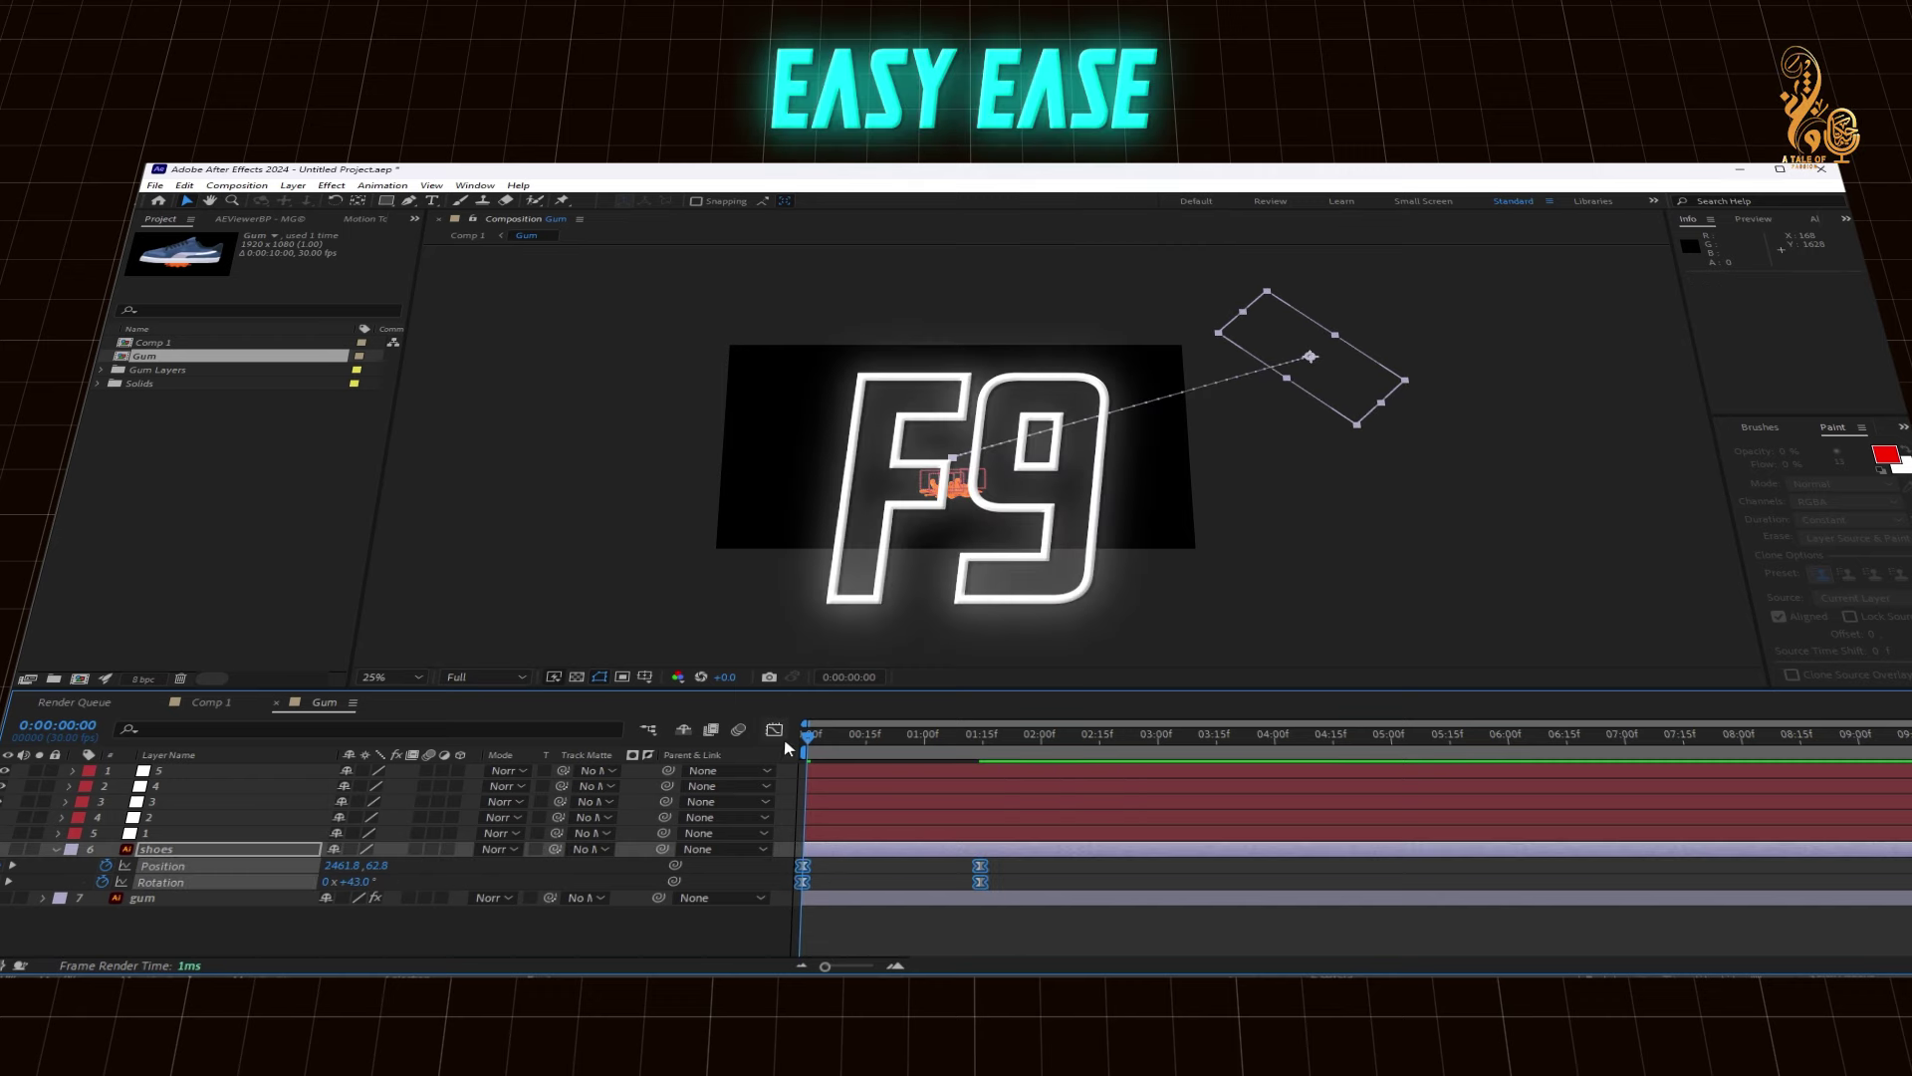
pyautogui.click(774, 730)
pyautogui.moveTo(1011, 899); pyautogui.dragTo(921, 910)
pyautogui.press('space')
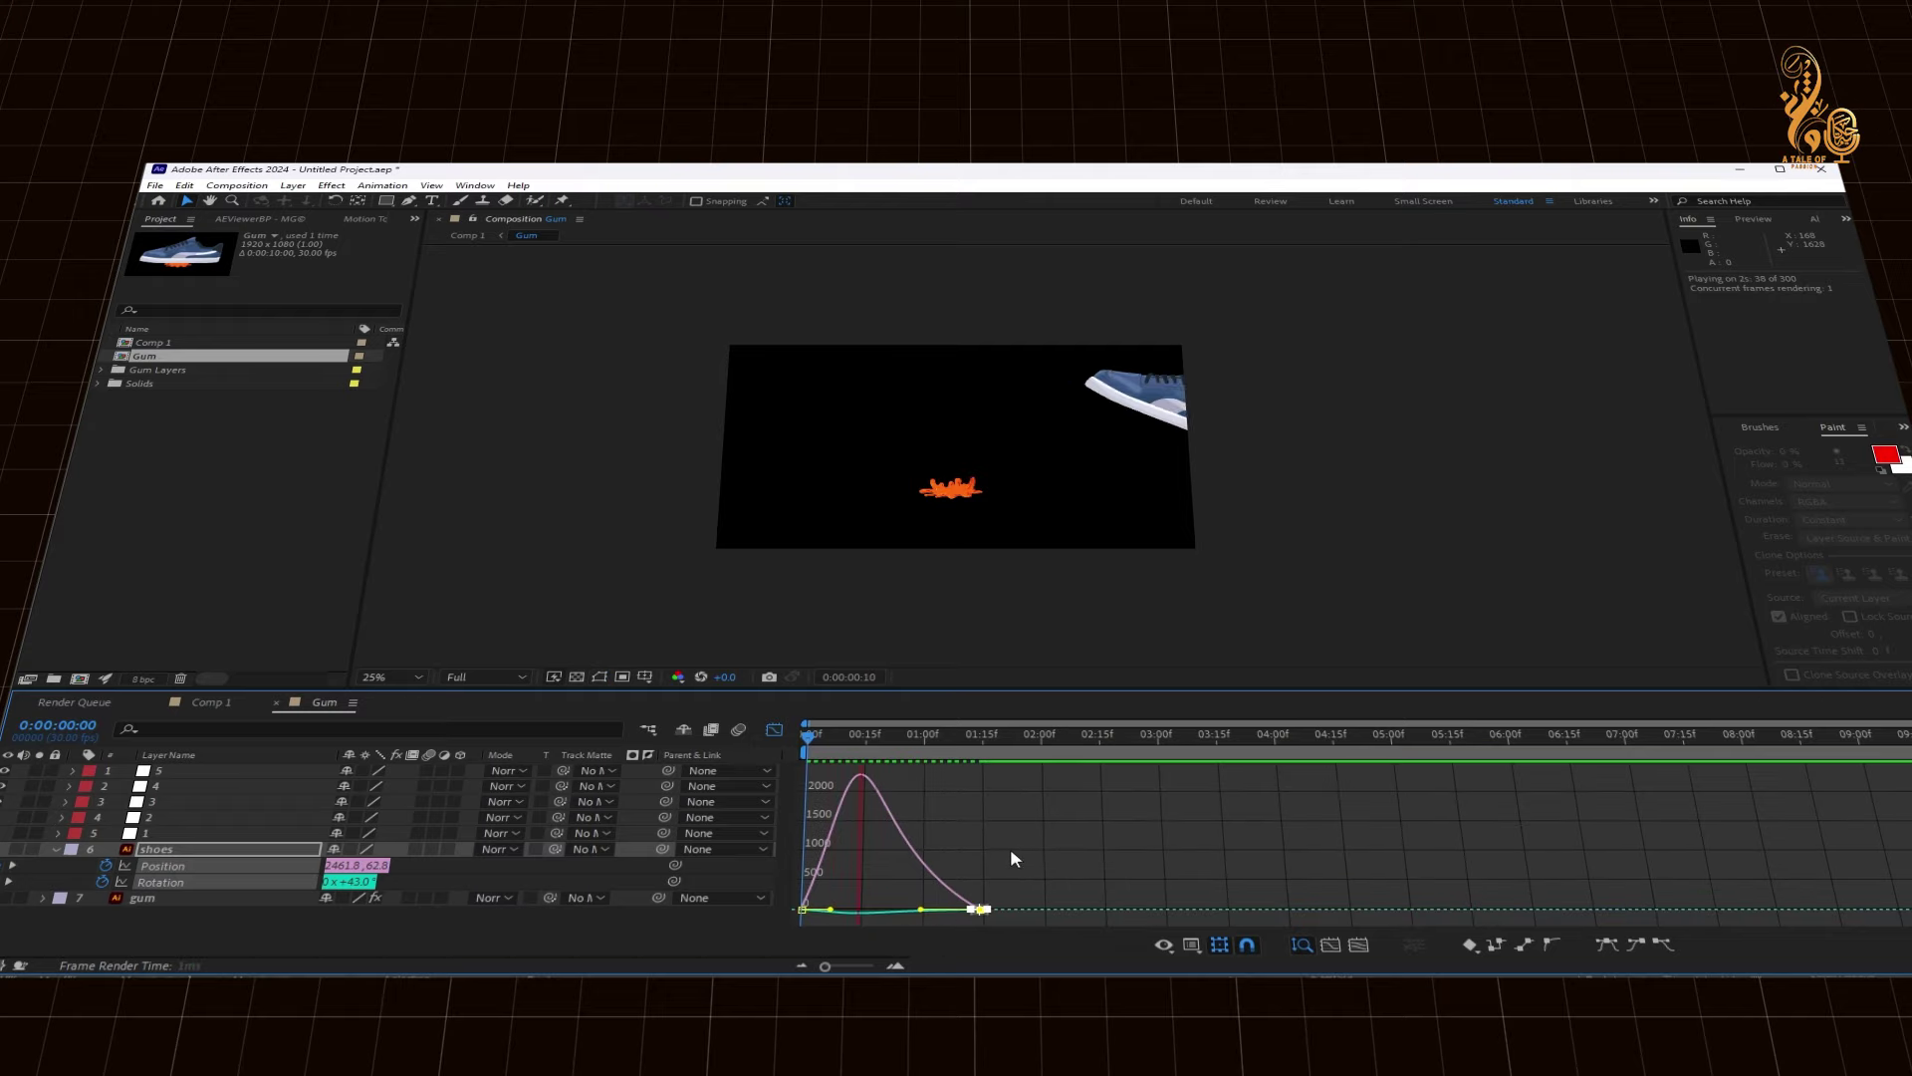
pyautogui.click(775, 730)
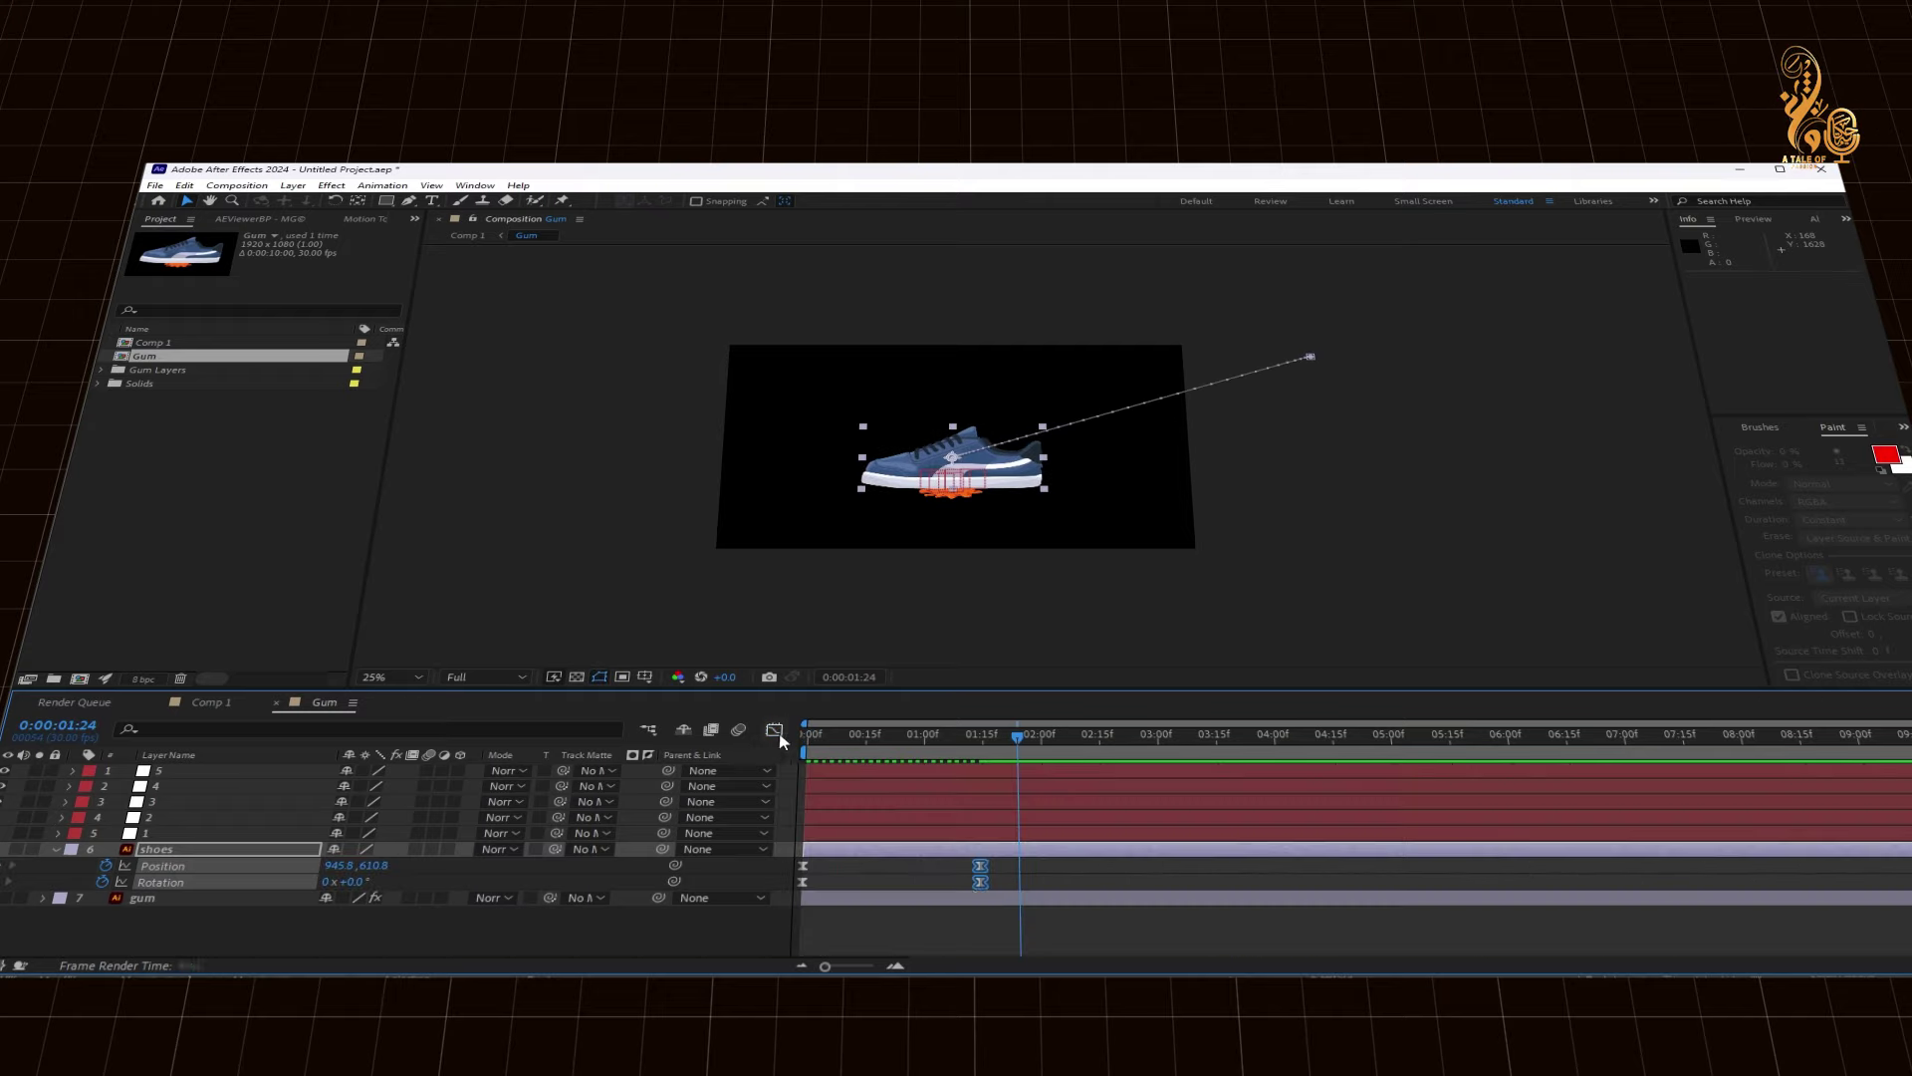
# Split the shoes layer at its landing keyframes at 0:00:01:14
pyautogui.click(961, 868)
pyautogui.scroll(3, 986, 823)
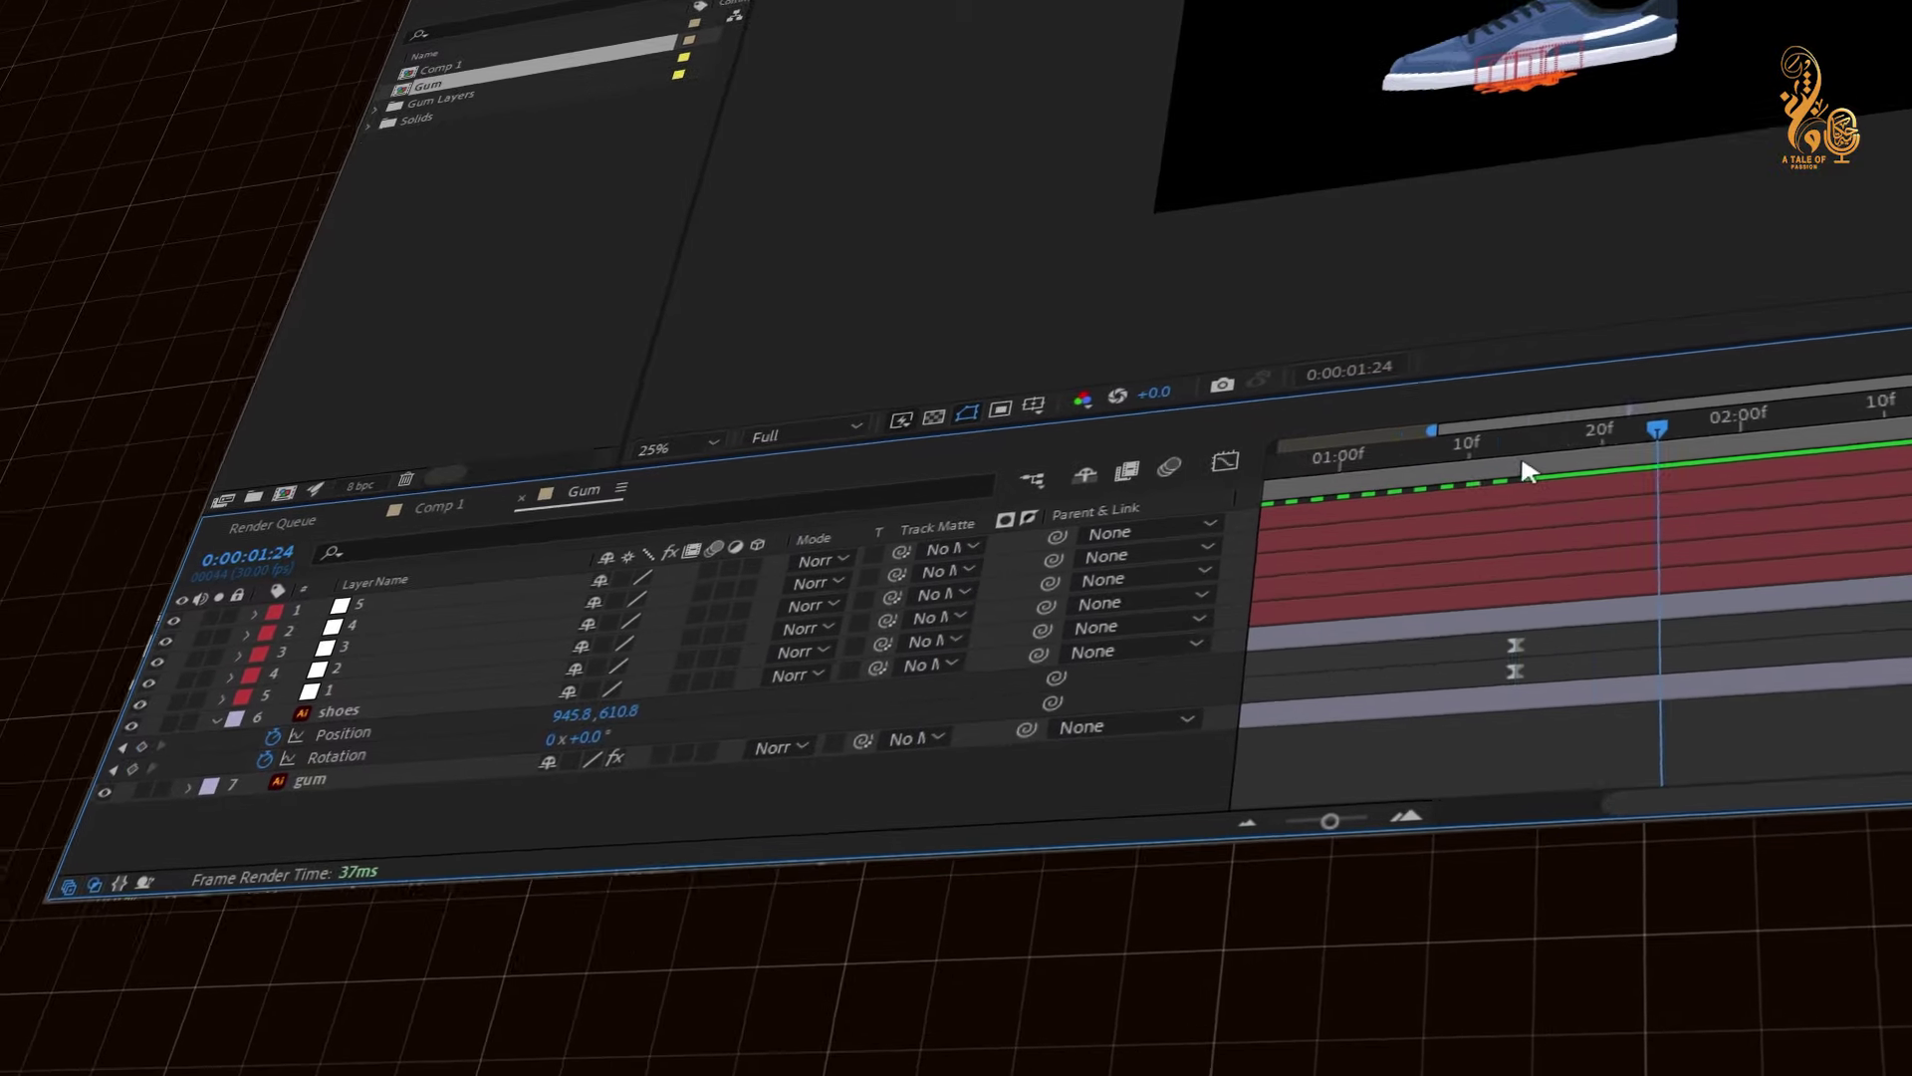
pyautogui.click(980, 737)
pyautogui.hotkey('ctrl', 'shift', 'd')
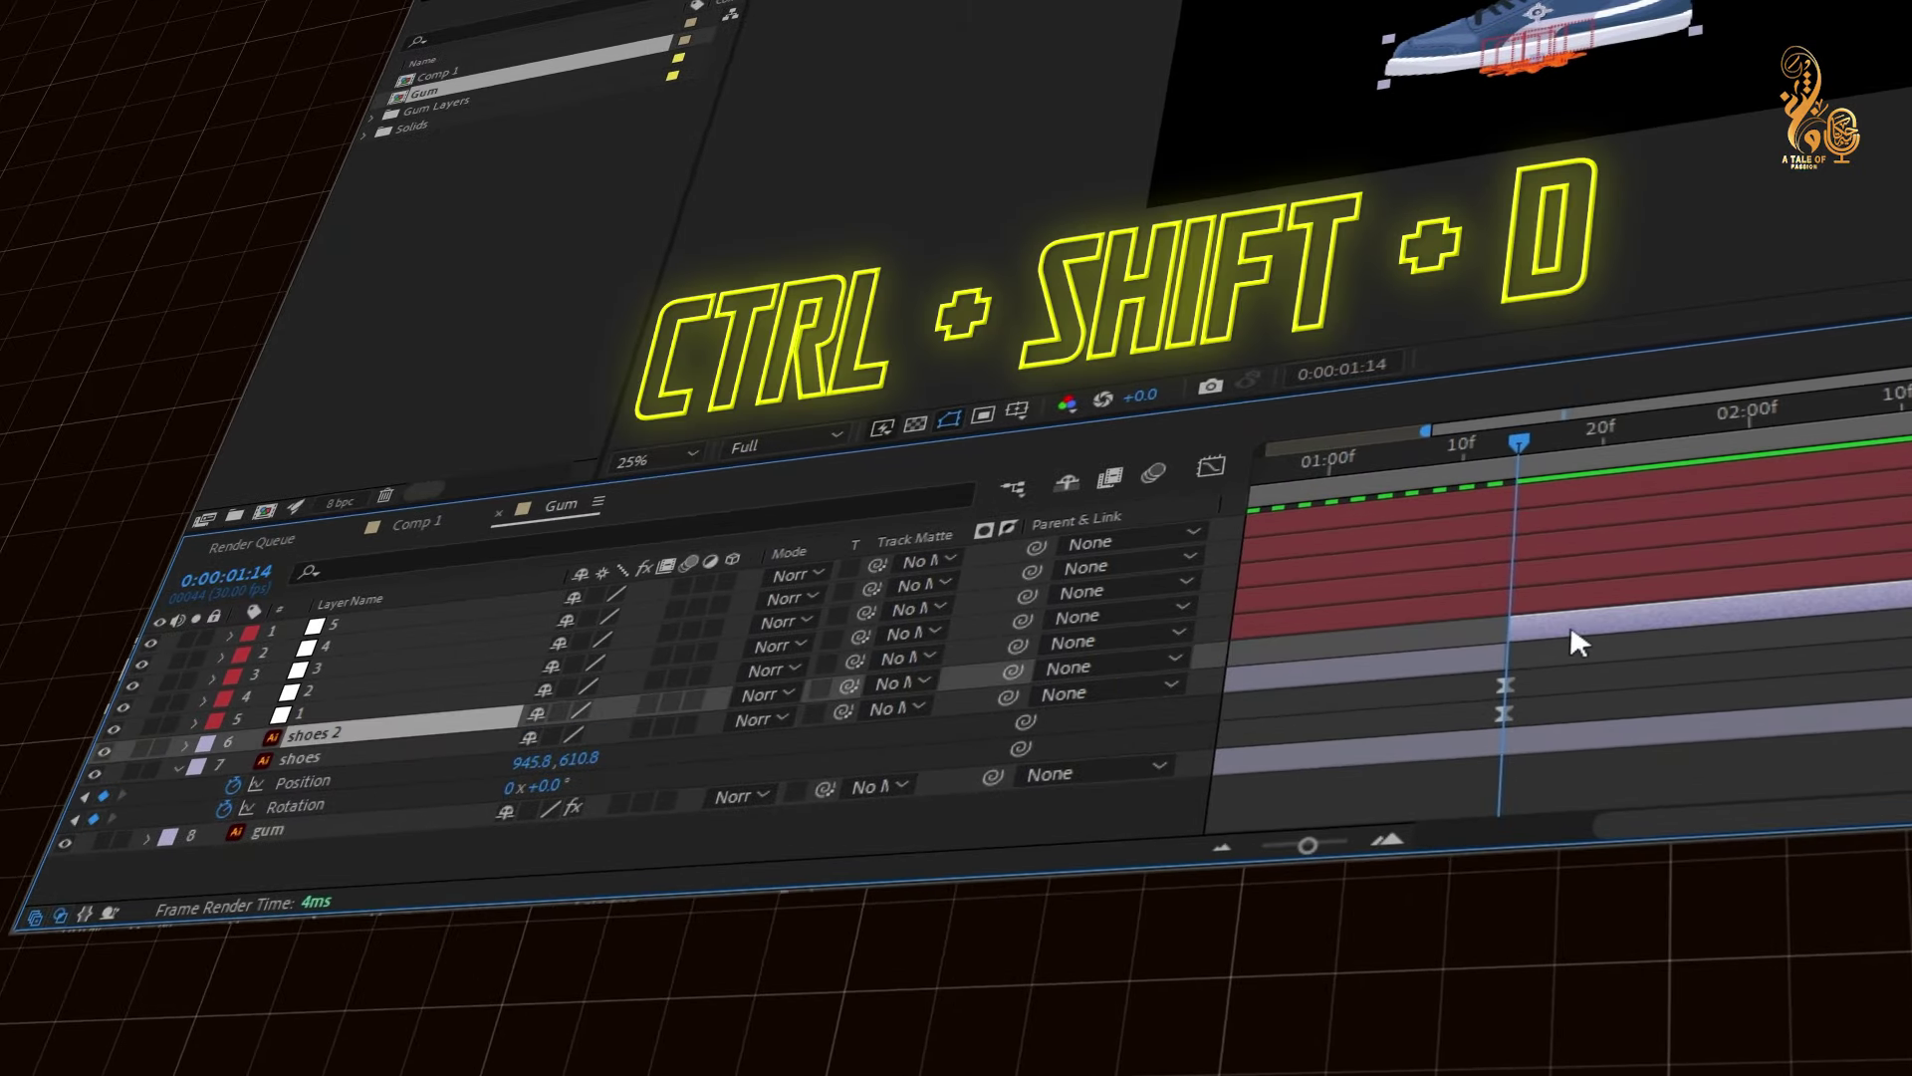
# Parent all five null layers to the shoes 2 layer
pyautogui.click(1494, 623)
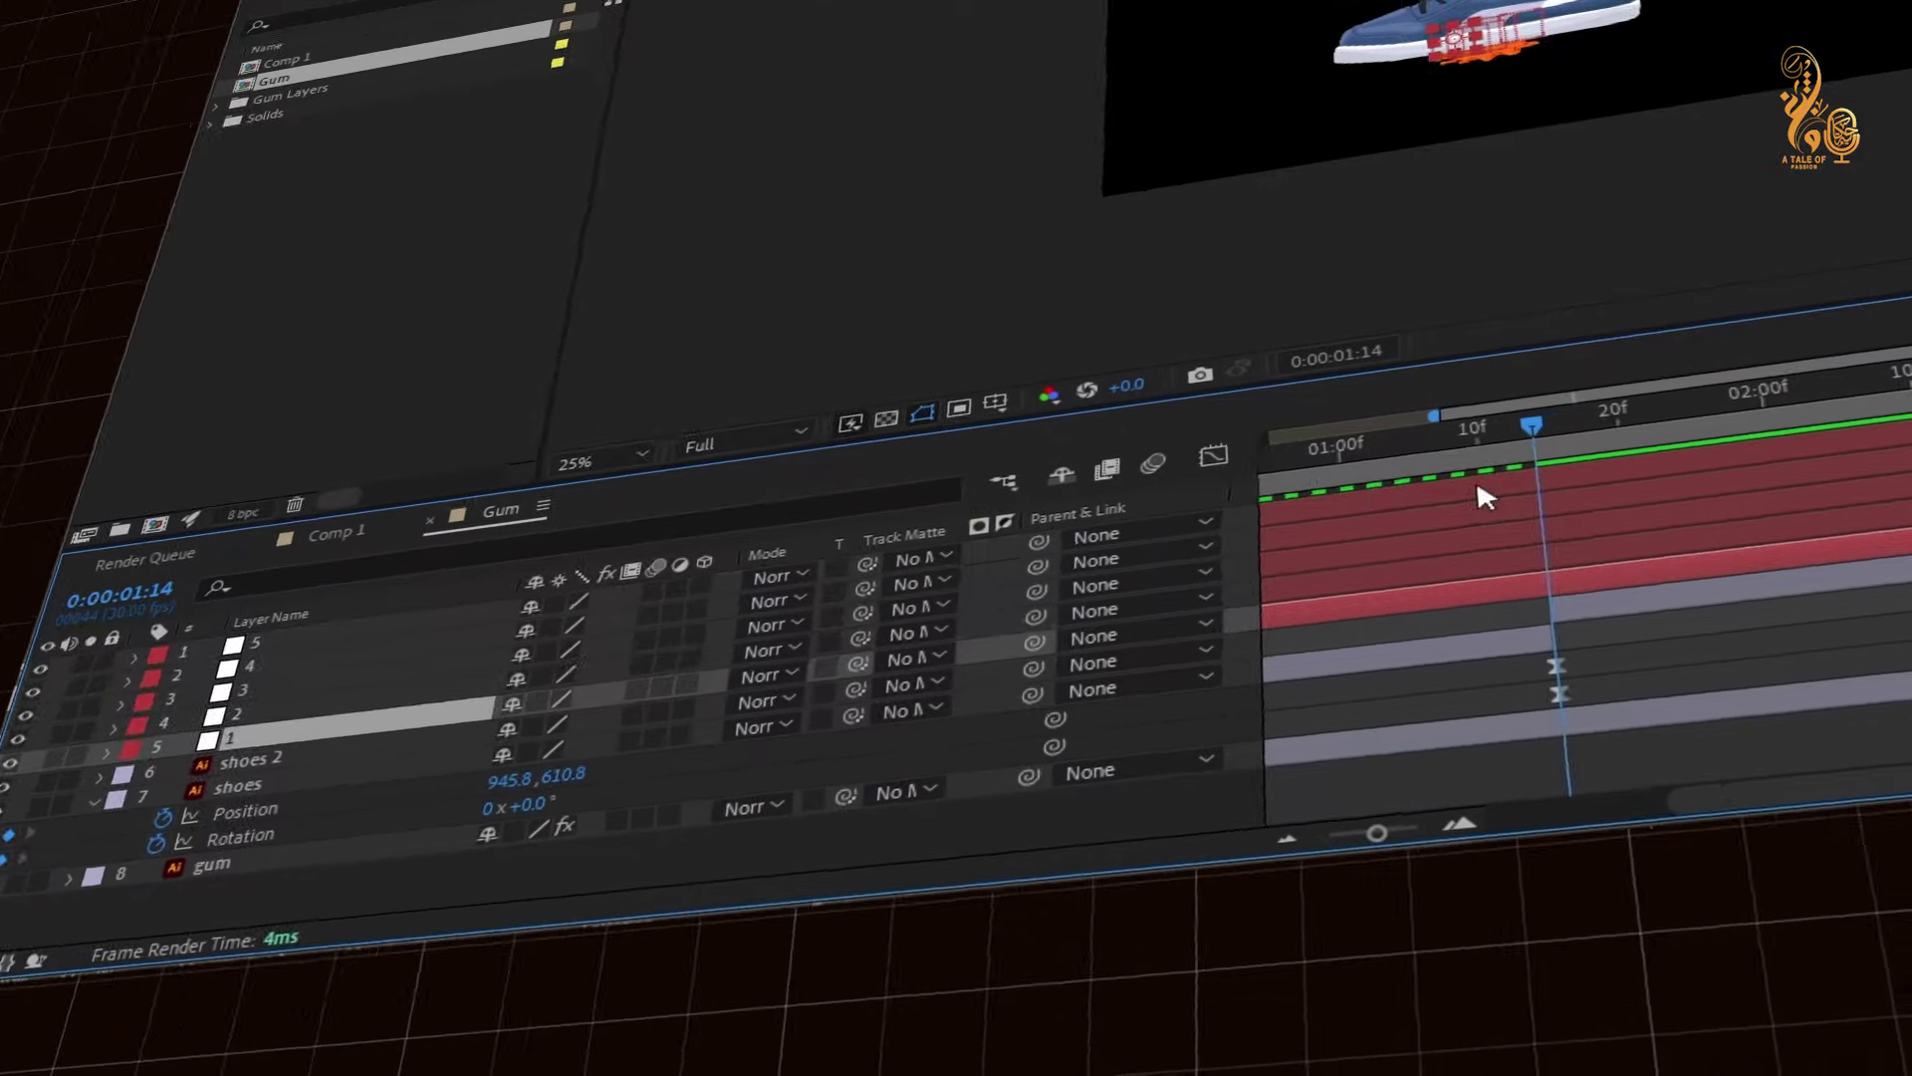
pyautogui.keyDown('shift'); pyautogui.click(1460, 504); pyautogui.keyUp('shift')
pyautogui.moveTo(1701, 501); pyautogui.dragTo(1762, 512)
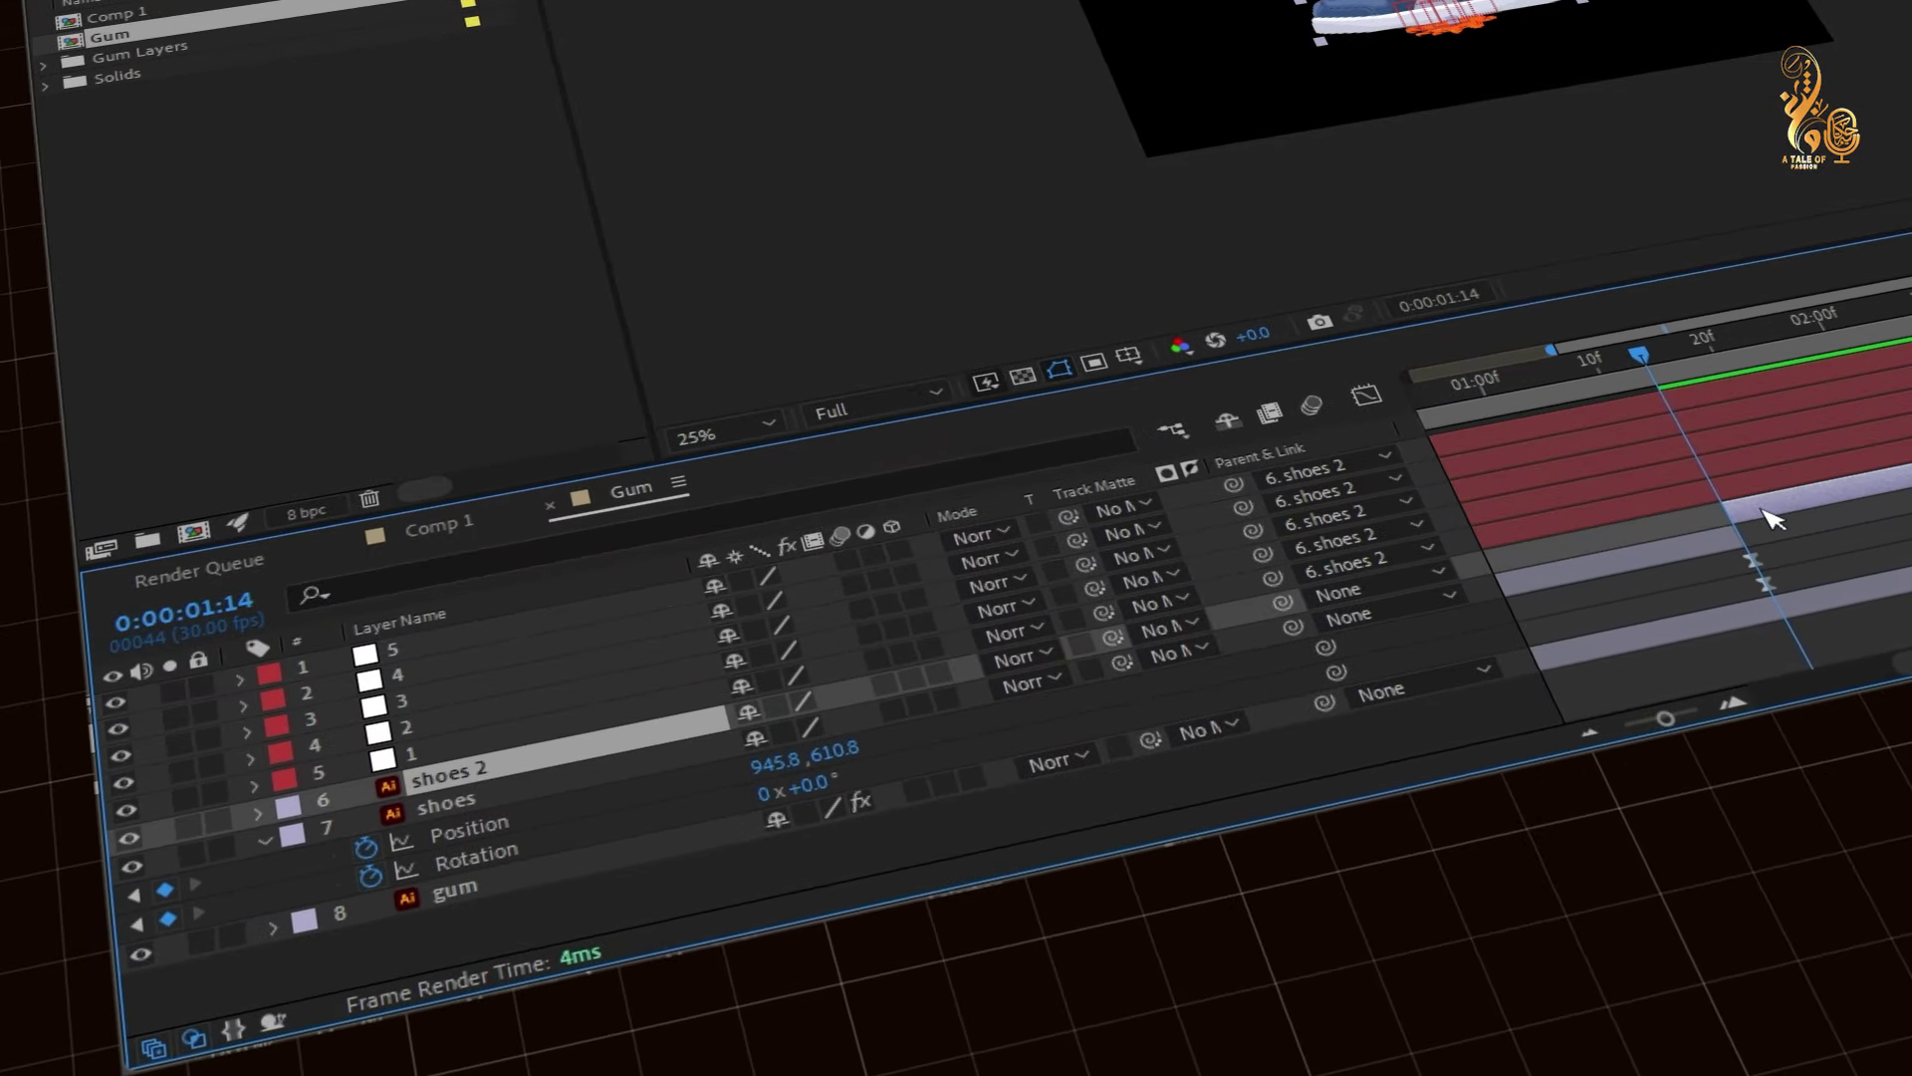
# Set Position and Rotation keyframes on the shoes 2 layer at 0:00:01:14
pyautogui.press('p')
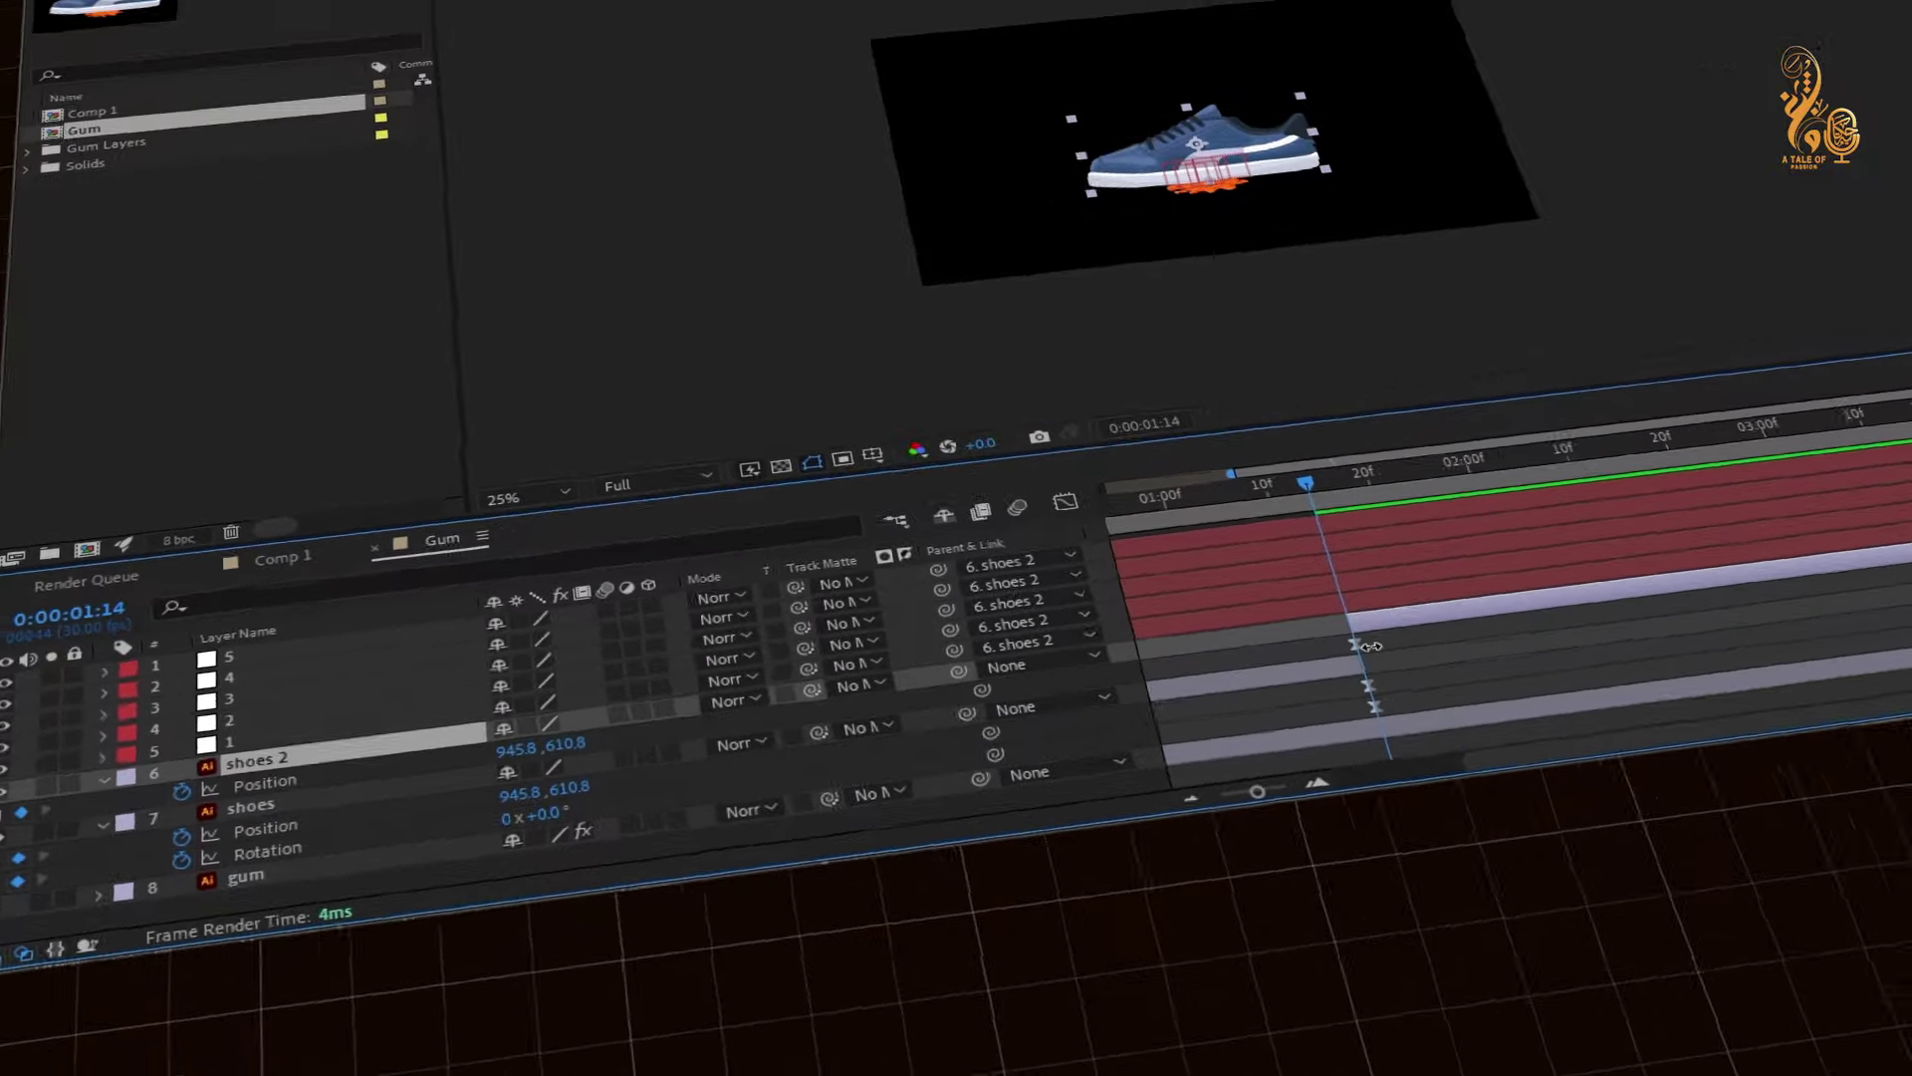
pyautogui.hotkey('shift', 'r')
pyautogui.click(165, 661)
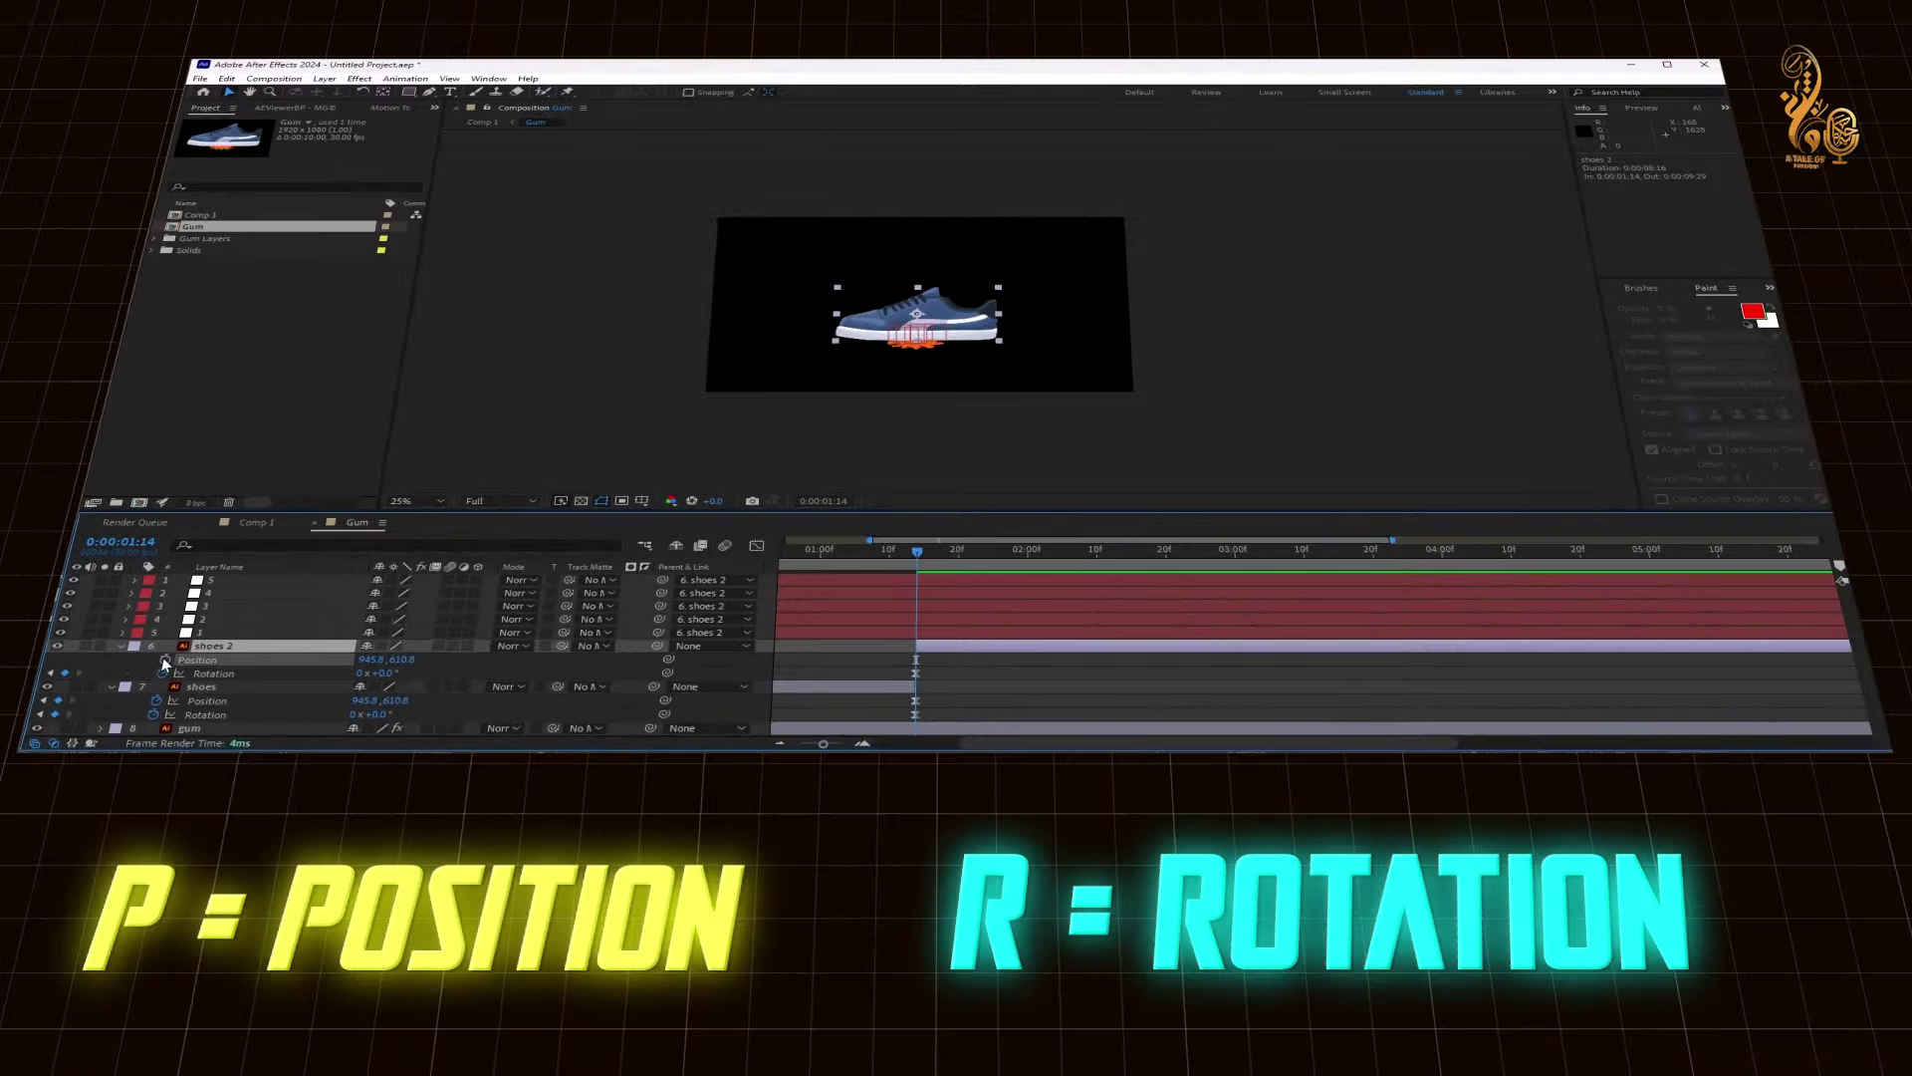
pyautogui.click(165, 660)
pyautogui.click(163, 674)
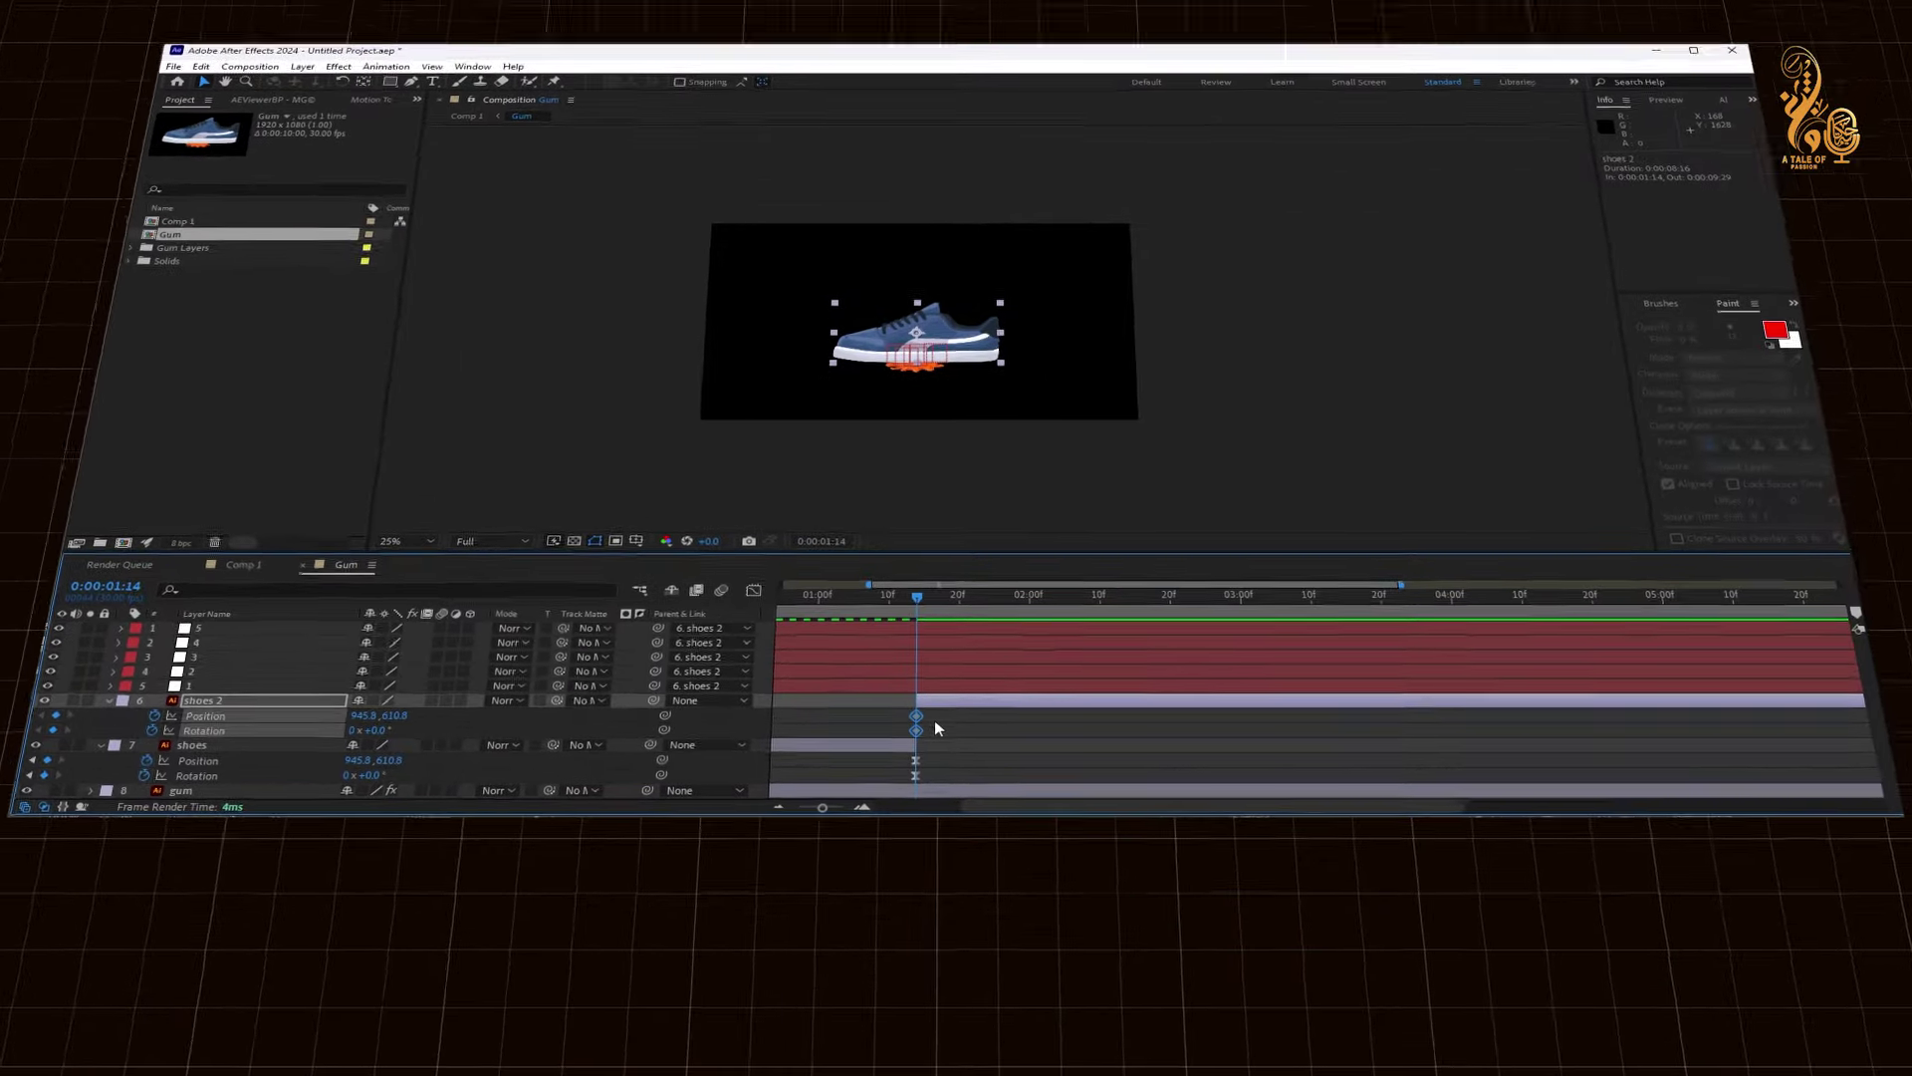
# At 0:00:01:25, keyframe shoes 2 up and to the left at Position 761.8, 538.8 with Rotation -21°
pyautogui.moveTo(919, 602); pyautogui.dragTo(1004, 608)
pyautogui.moveTo(1009, 796); pyautogui.dragTo(1032, 802)
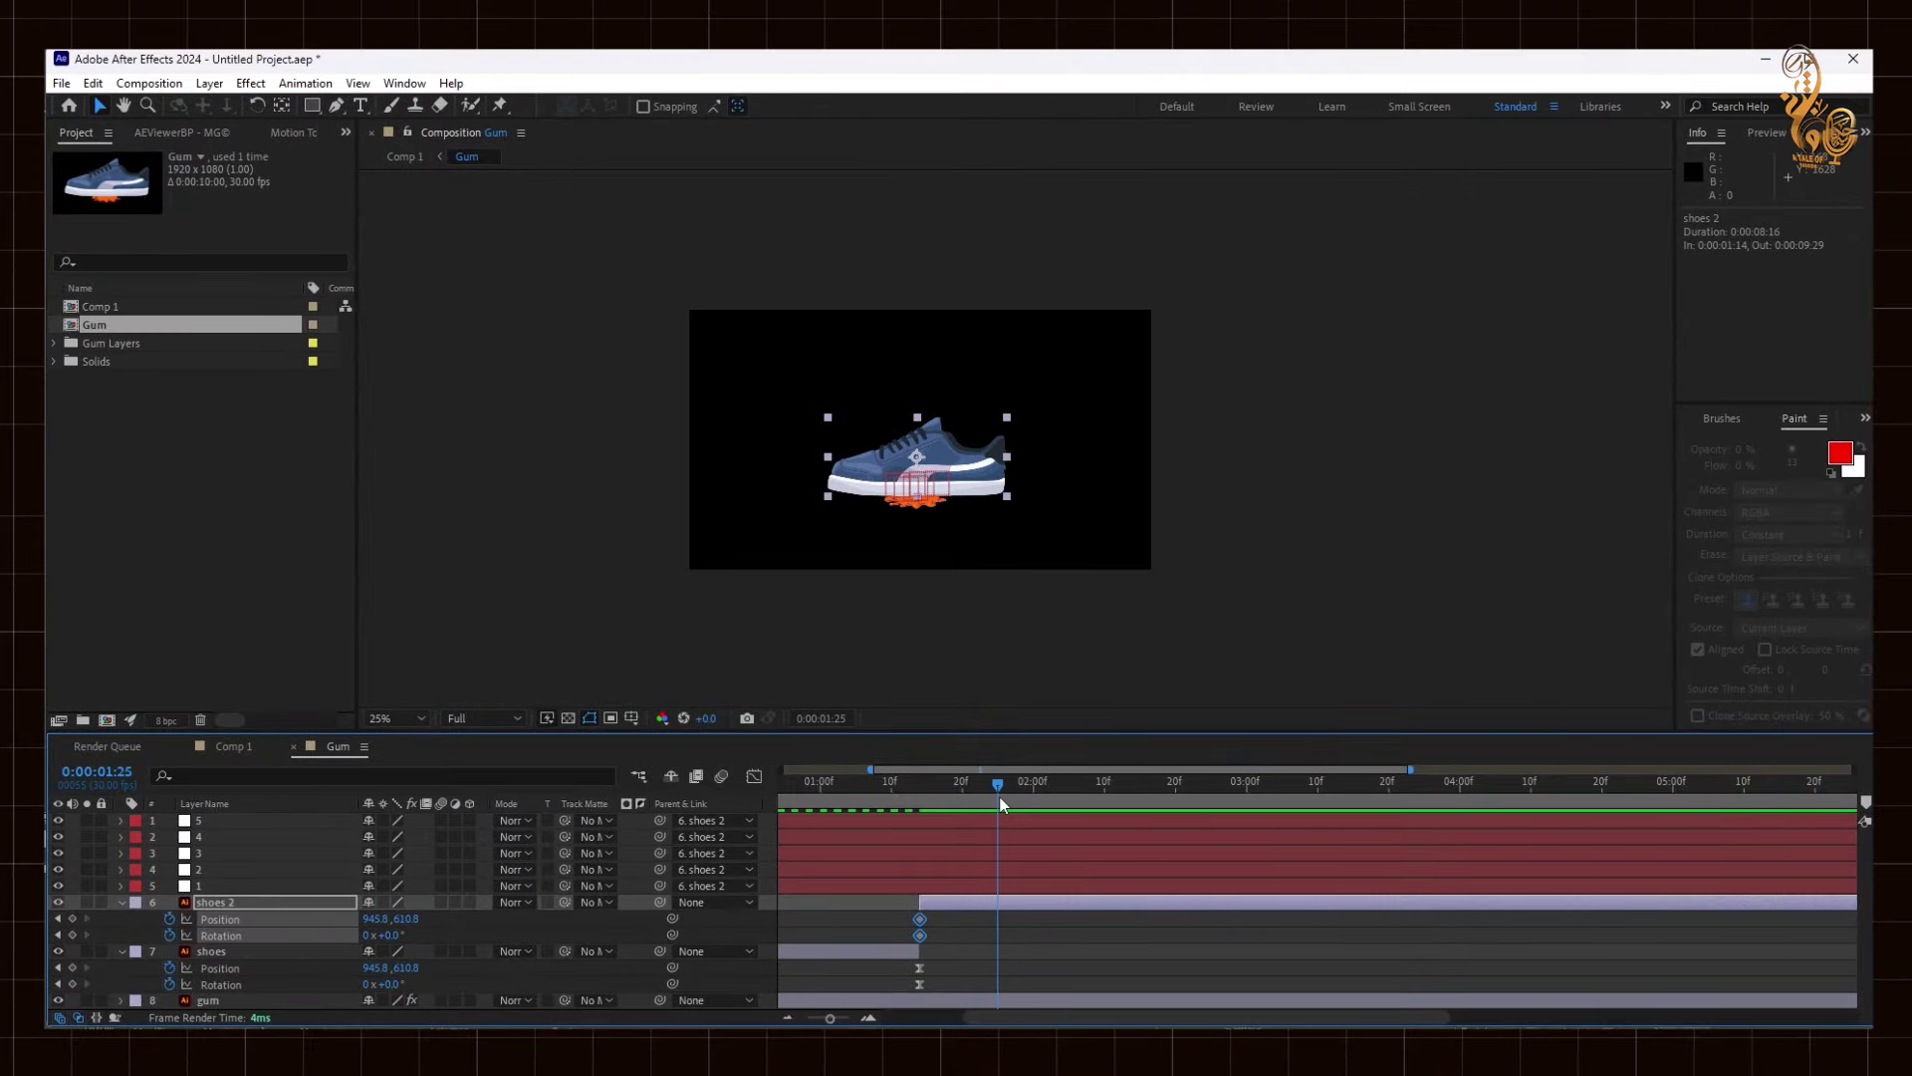
pyautogui.moveTo(981, 460); pyautogui.dragTo(947, 453)
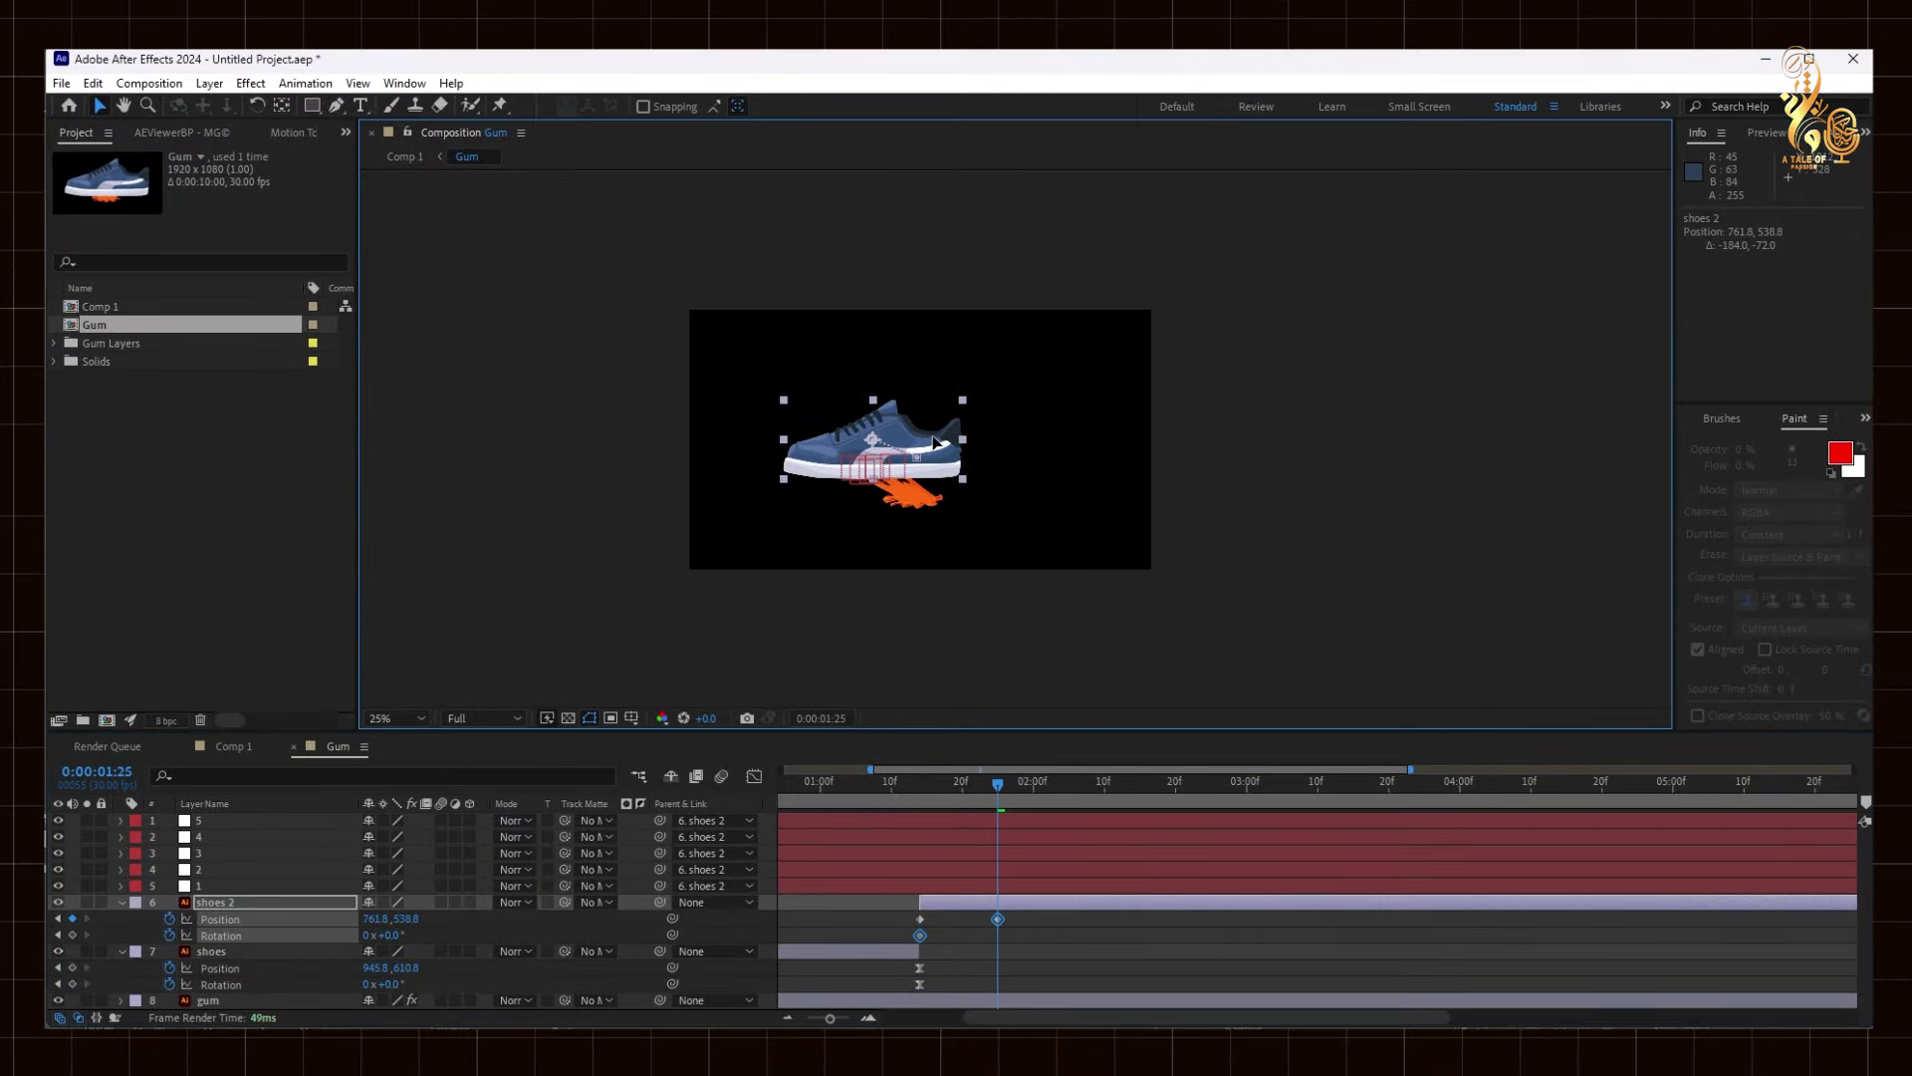
pyautogui.moveTo(394, 936); pyautogui.dragTo(387, 935)
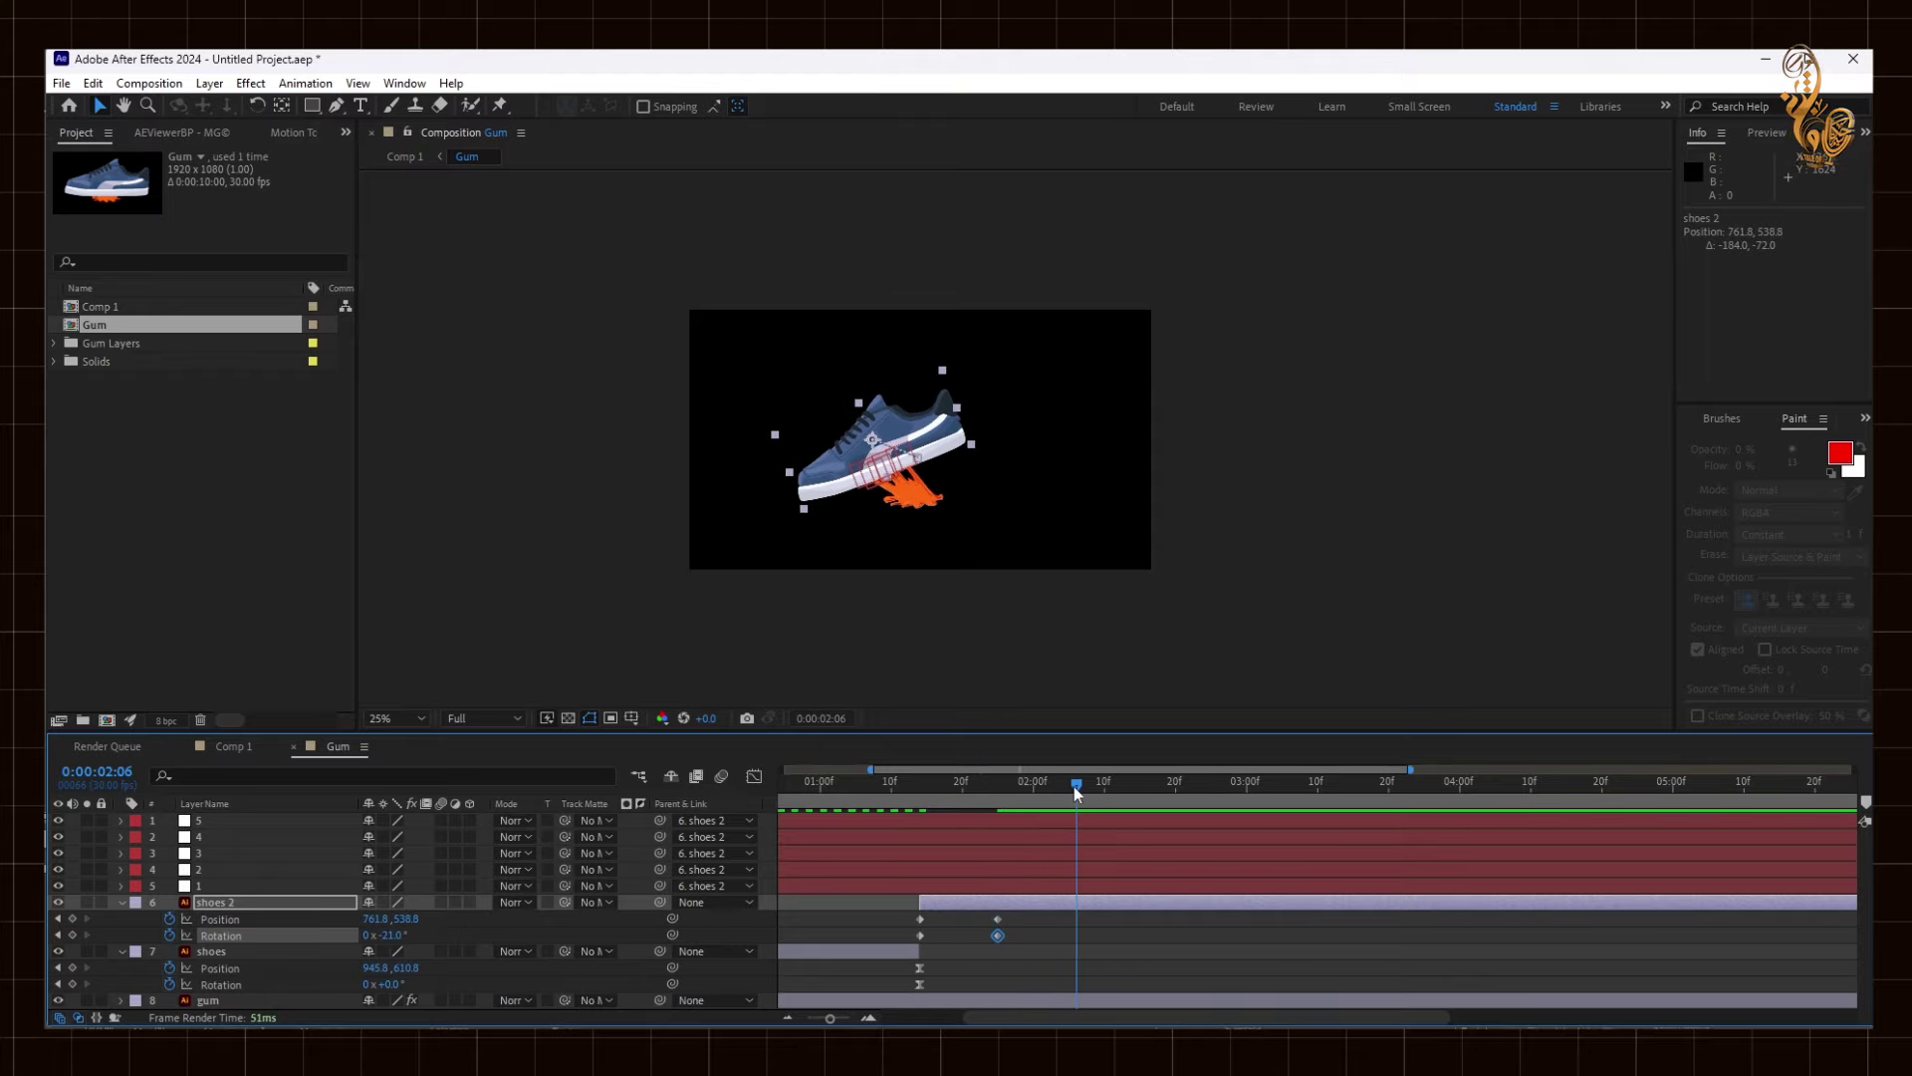
# Copy shoes 2's initial Position and Rotation keyframes to 0:00:02:06, then apply Easy Ease to all its keyframes
pyautogui.moveTo(934, 912); pyautogui.dragTo(890, 942)
pyautogui.hotkey('ctrl', 'c')
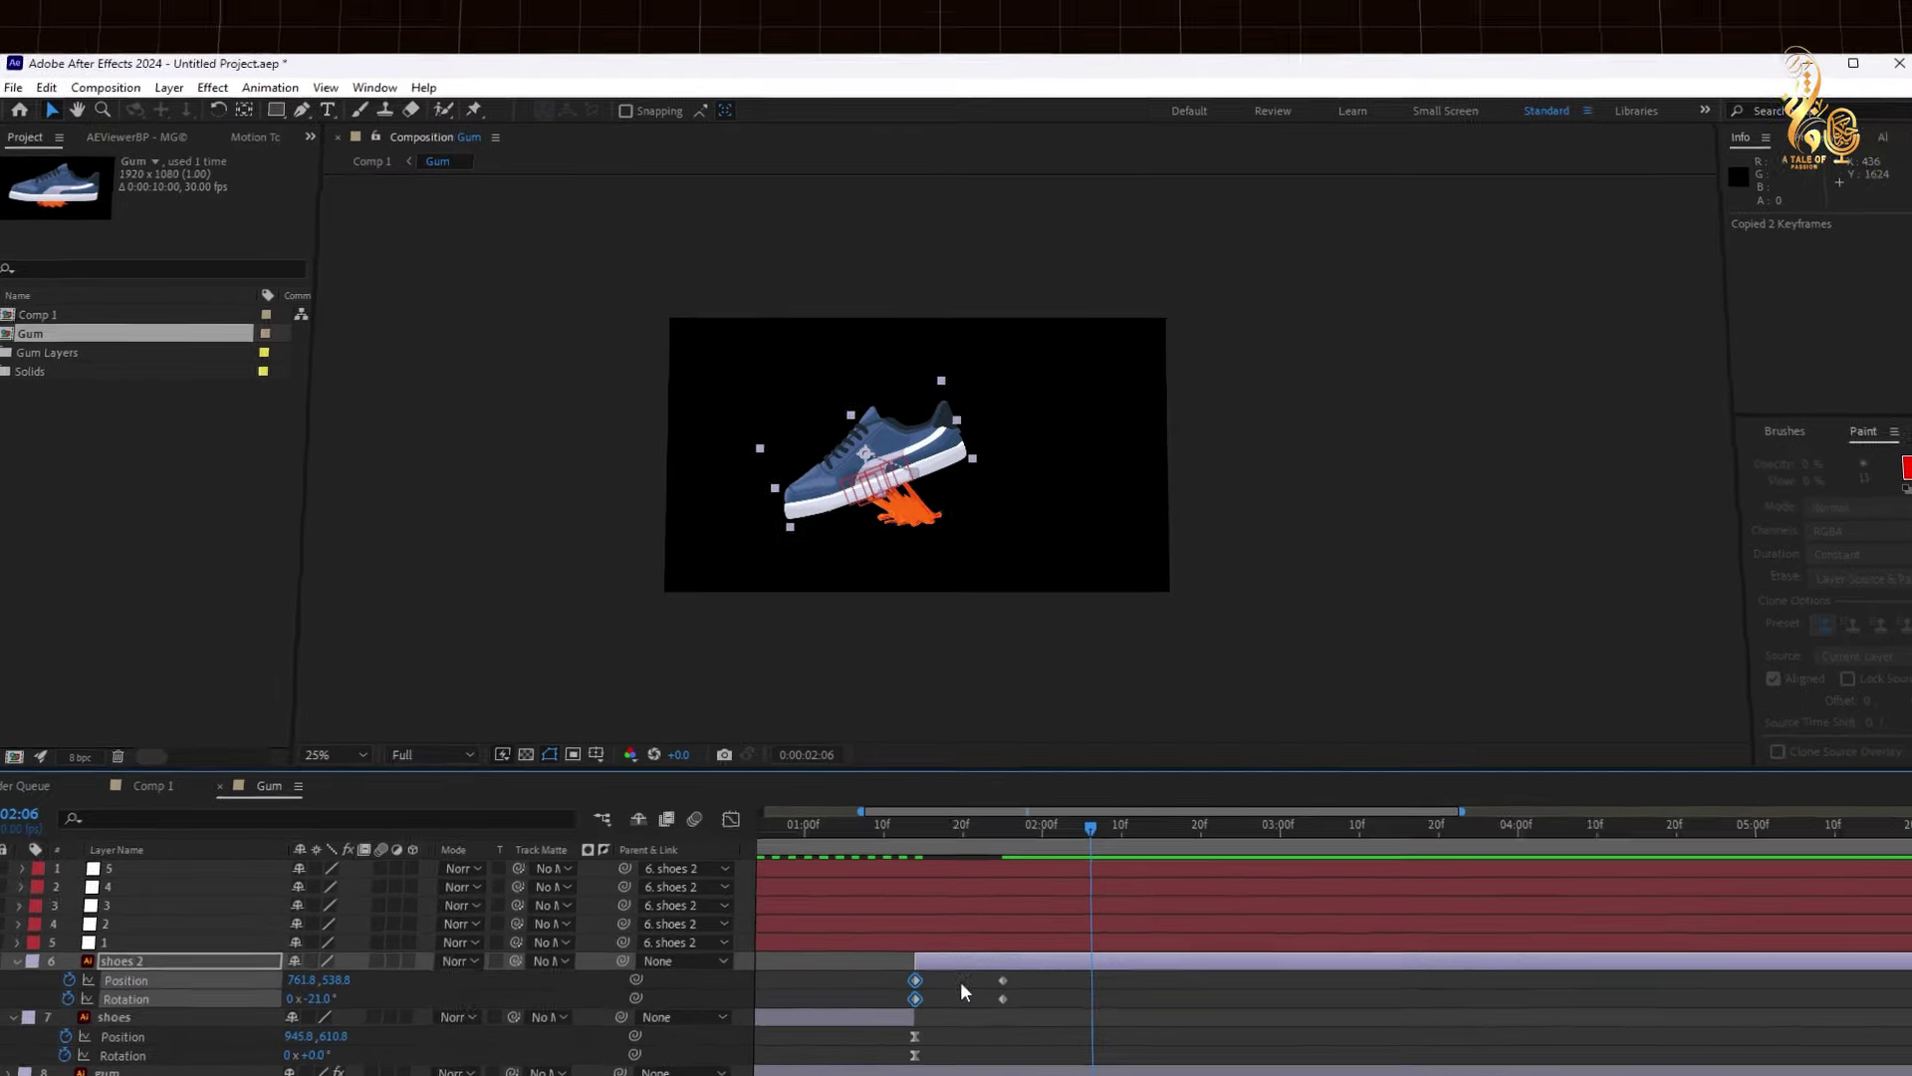
pyautogui.hotkey('ctrl', 'v')
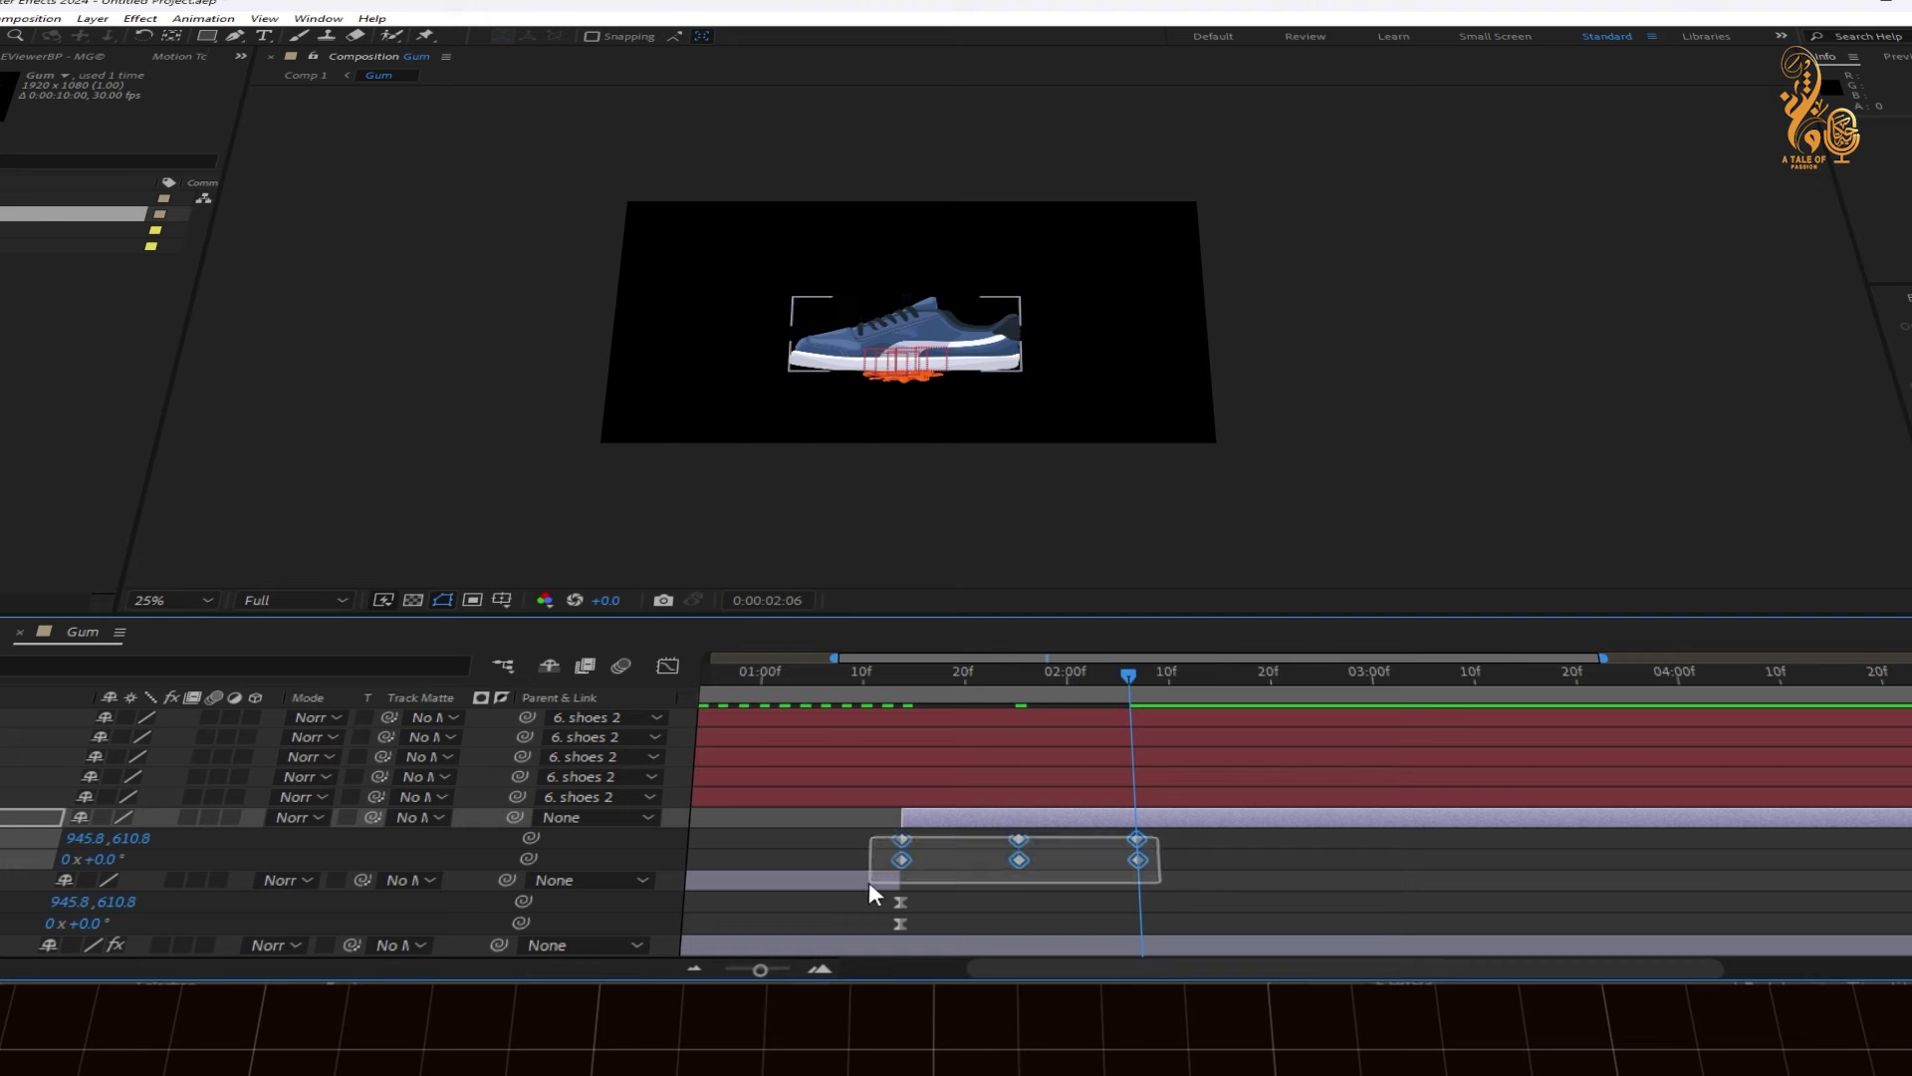
pyautogui.press('F9')
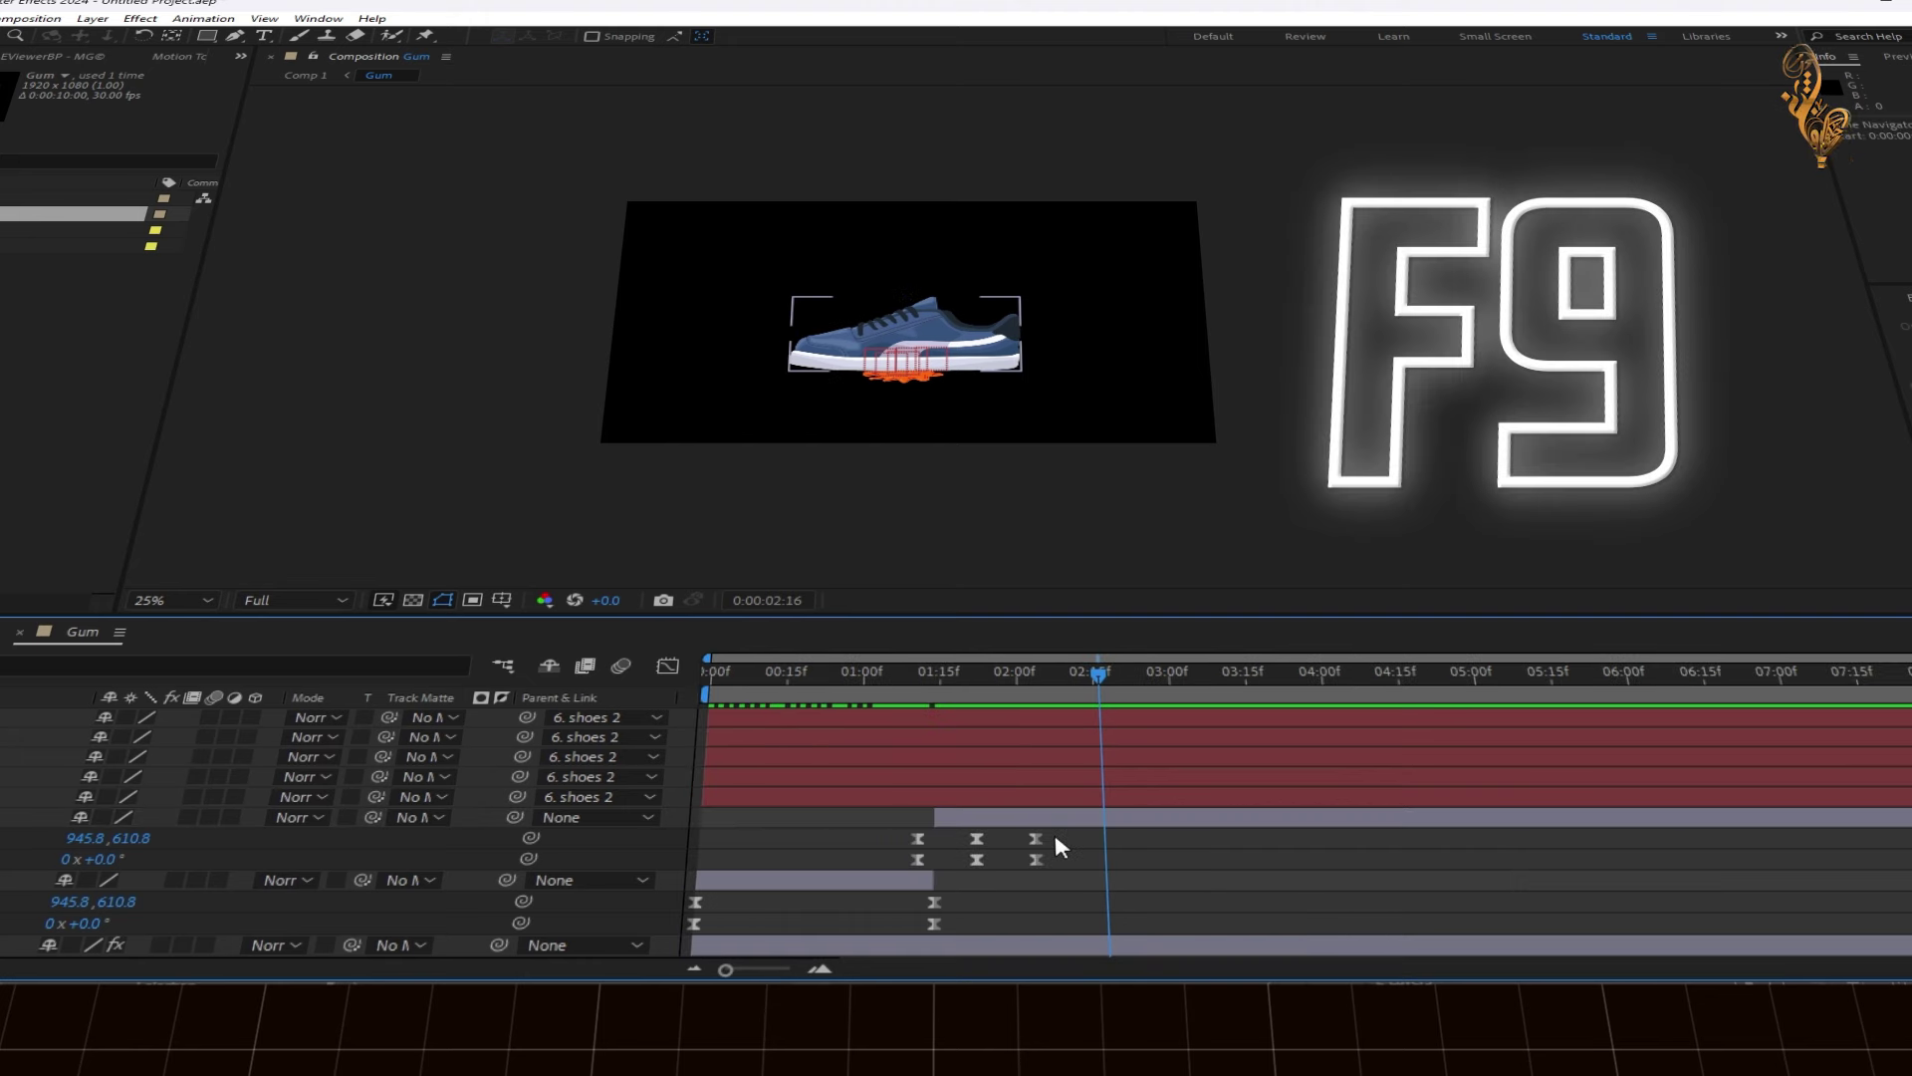
# Duplicate the resting Position and Rotation keyframes of shoes 2 at 0:00:02:16 to hold the shoe on the gum
pyautogui.click(1054, 834)
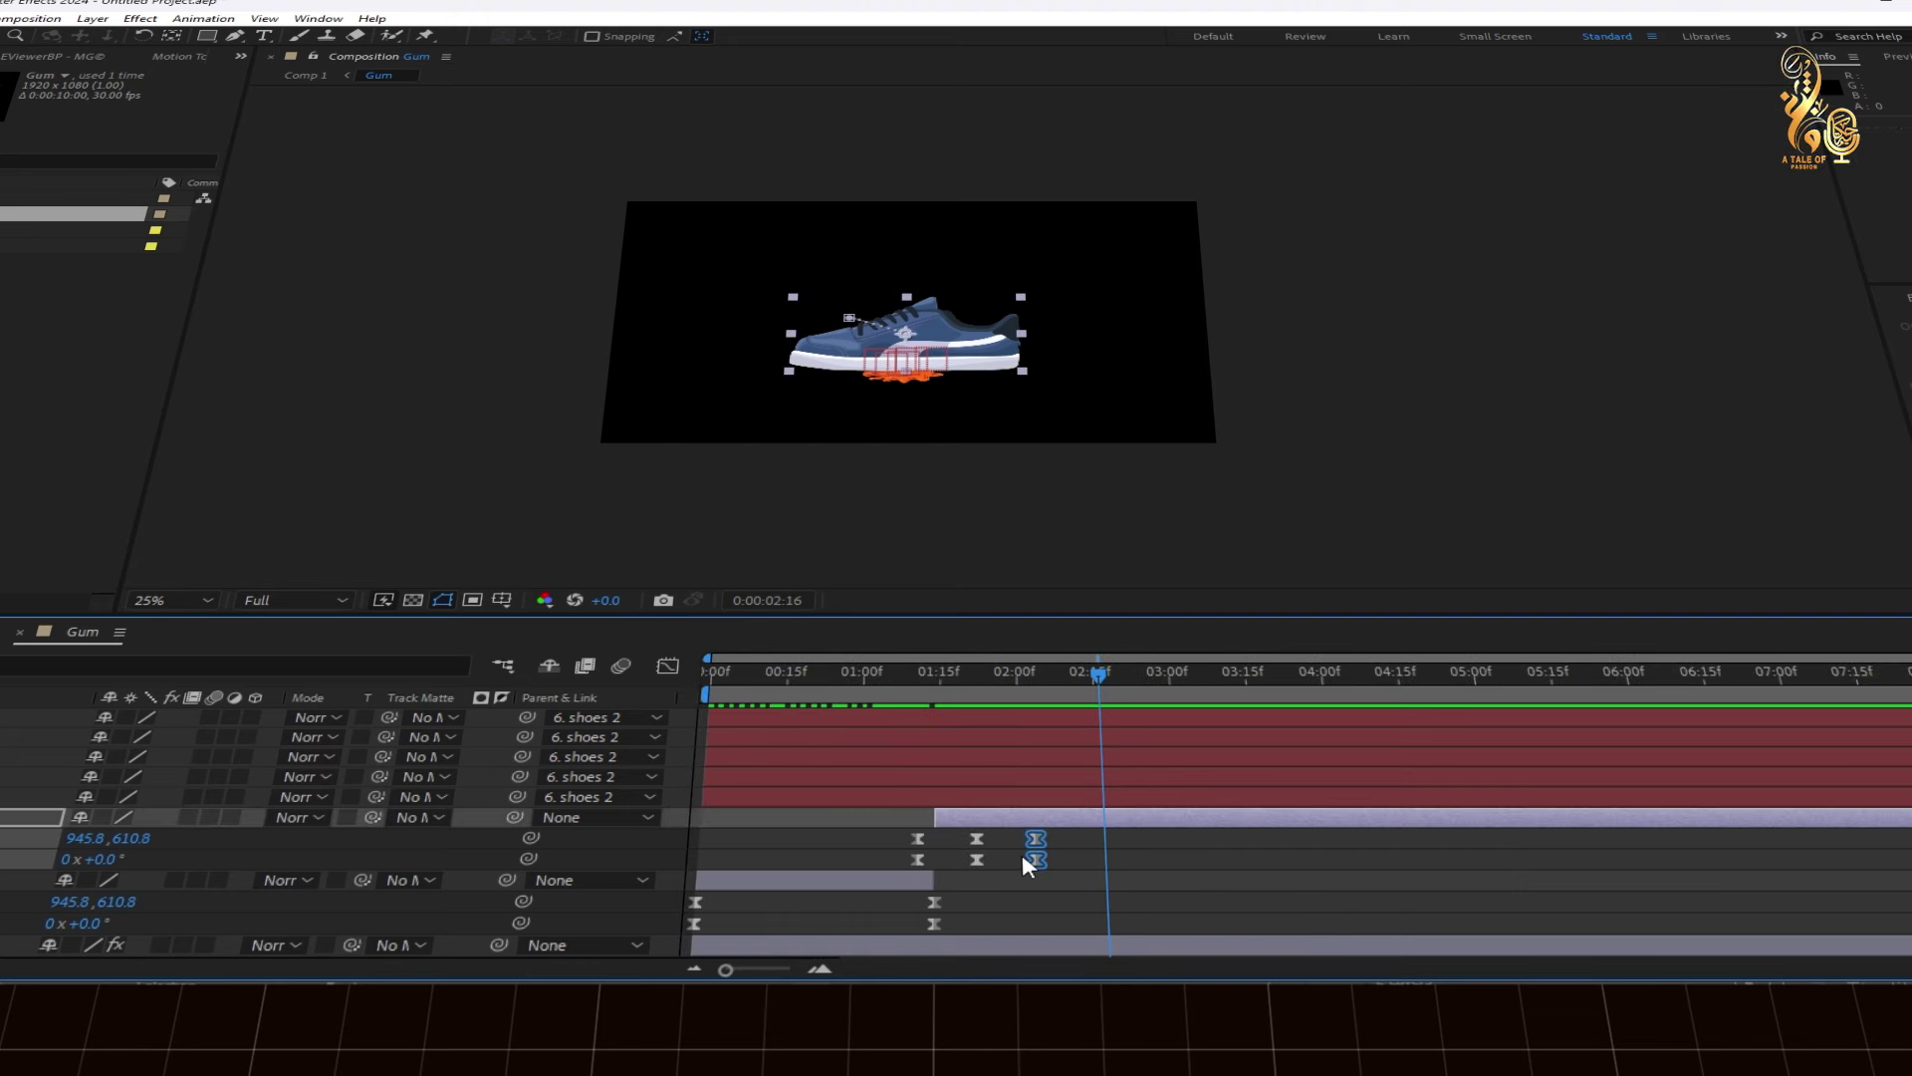
pyautogui.hotkey('ctrl', 'v')
pyautogui.click(1090, 855)
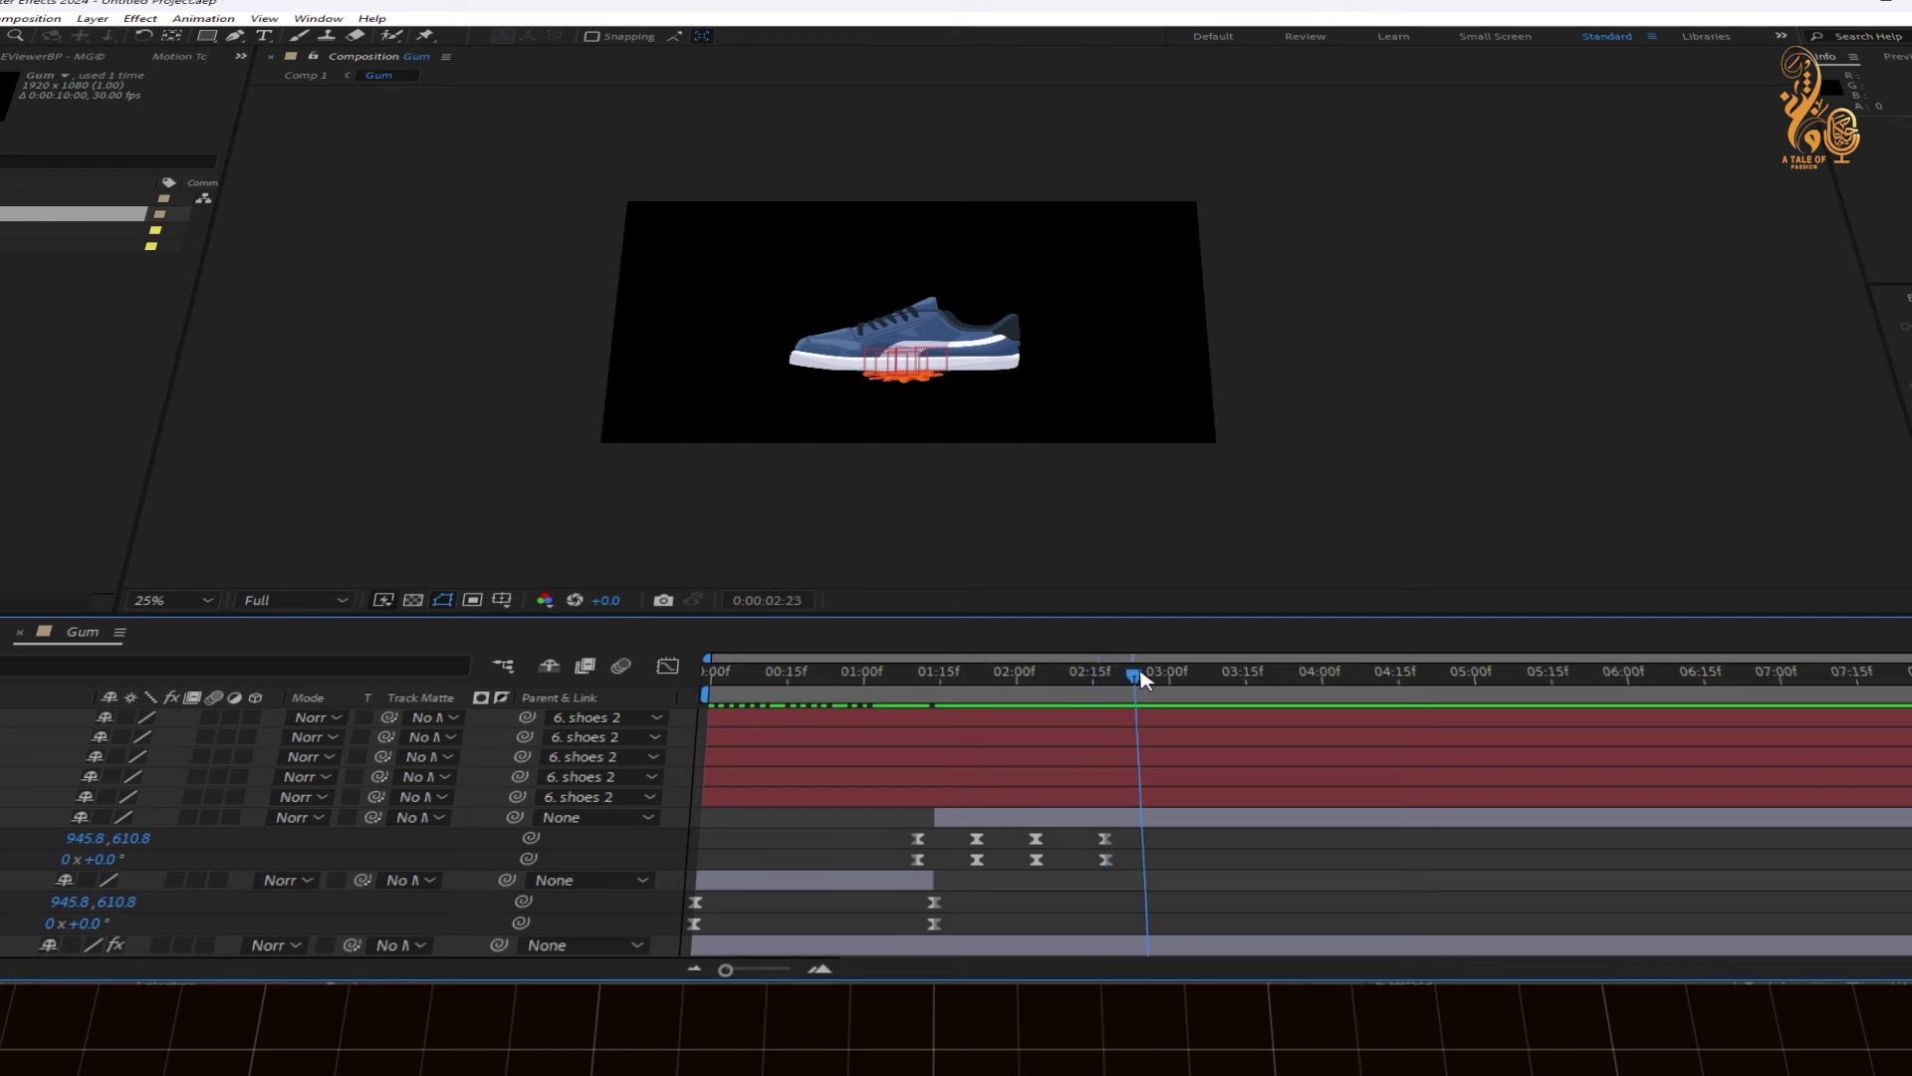
# Keyframe shoes 2 being pulled to the frame's upper right at Position 1413.8, 254.8, then across to the upper left
pyautogui.moveTo(951, 346); pyautogui.dragTo(1120, 269)
pyautogui.moveTo(1165, 674); pyautogui.dragTo(1200, 685)
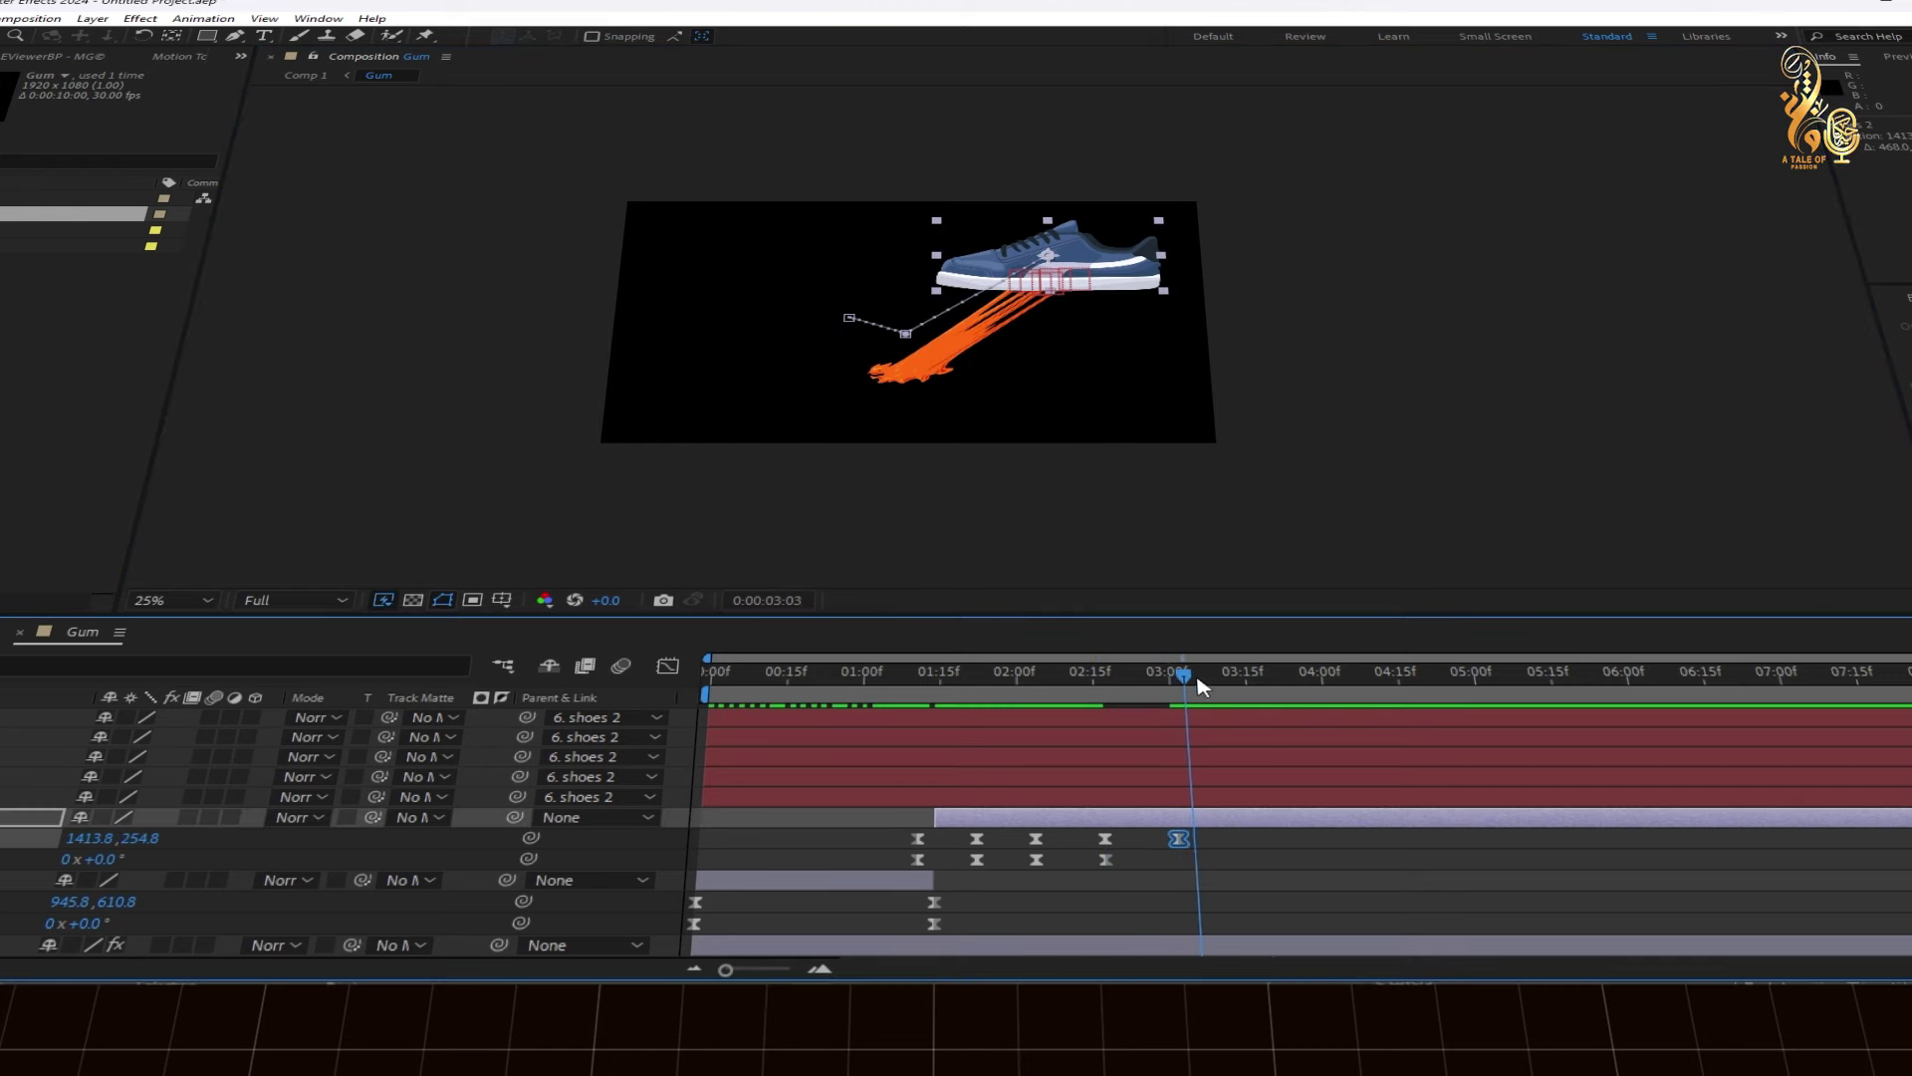
pyautogui.moveTo(1113, 276); pyautogui.dragTo(826, 266)
# Keyframe the remaining pulls of shoes 2 to the right and above the gum, ending back on it at 0:00:05:17, Position 945.8, 606.8
pyautogui.moveTo(1250, 675); pyautogui.dragTo(1344, 675)
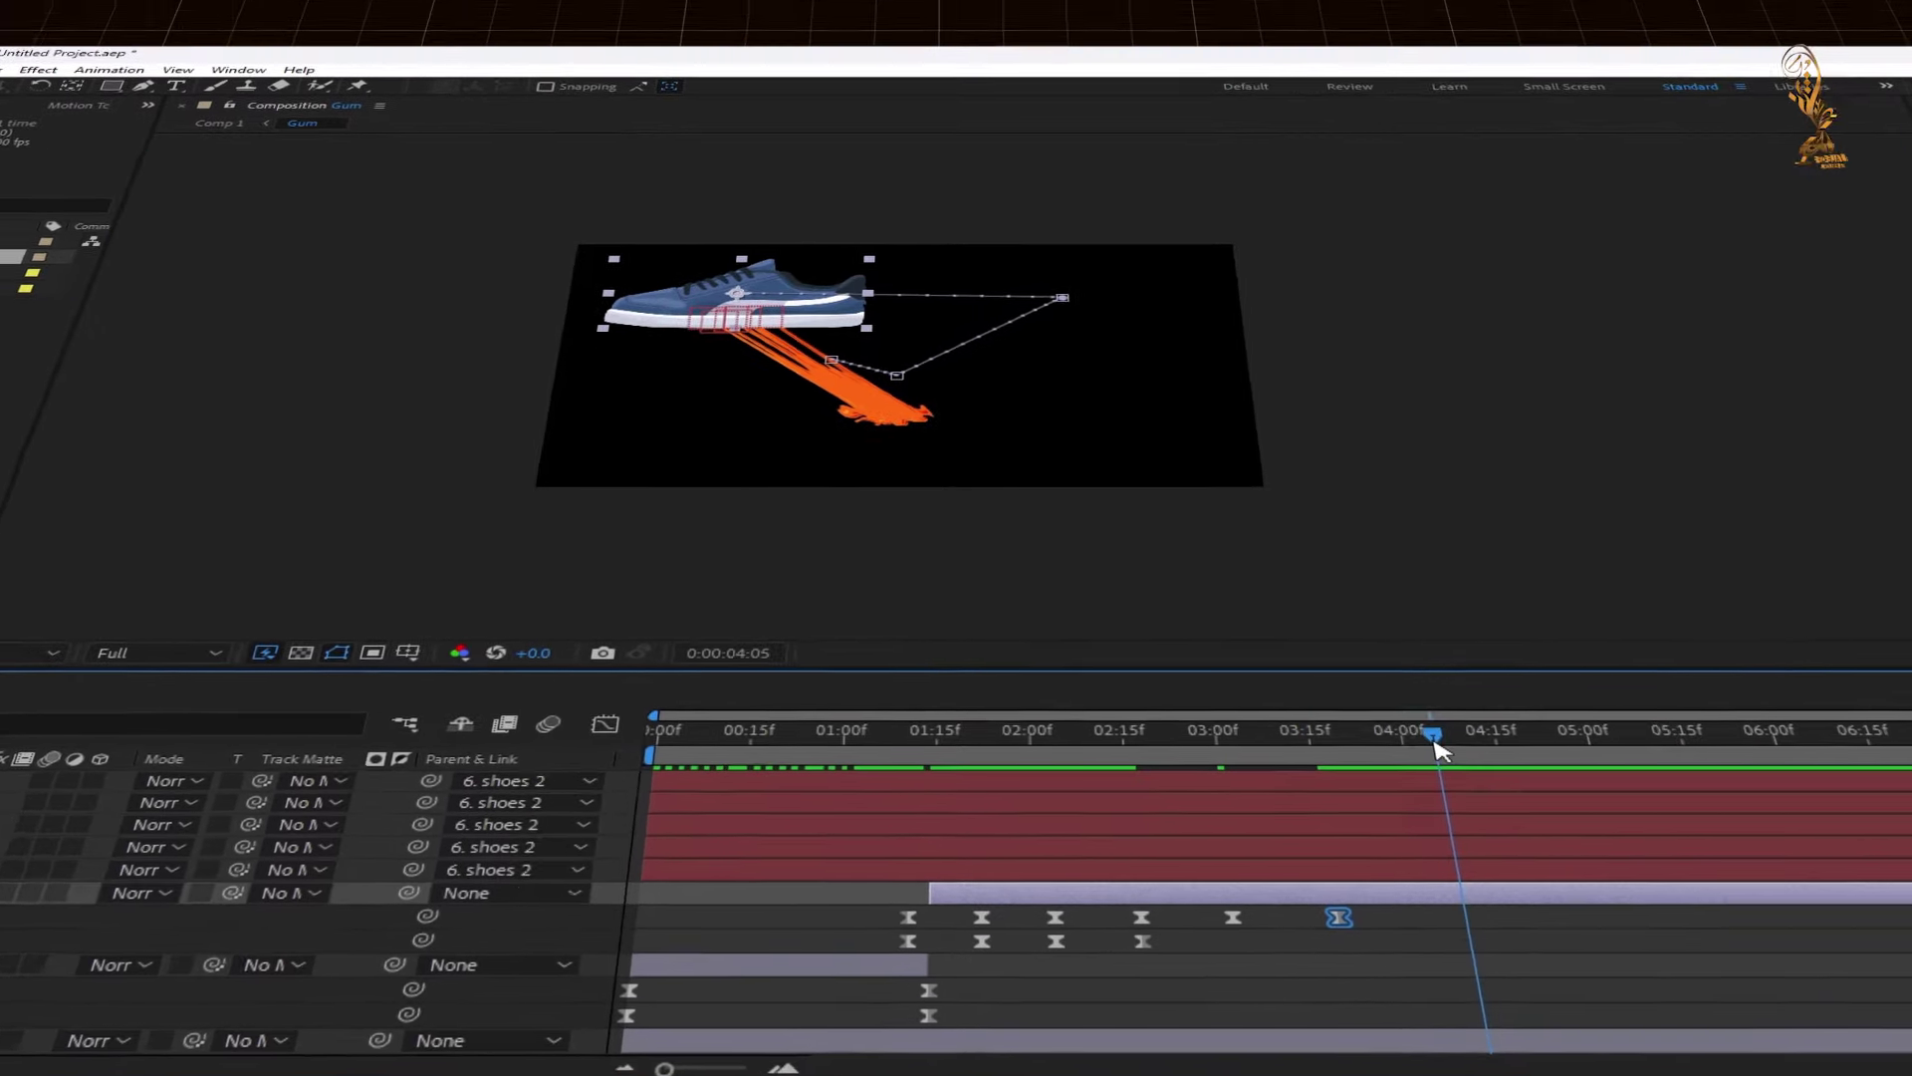
pyautogui.moveTo(815, 272); pyautogui.dragTo(1167, 361)
pyautogui.moveTo(1583, 727); pyautogui.dragTo(1701, 700)
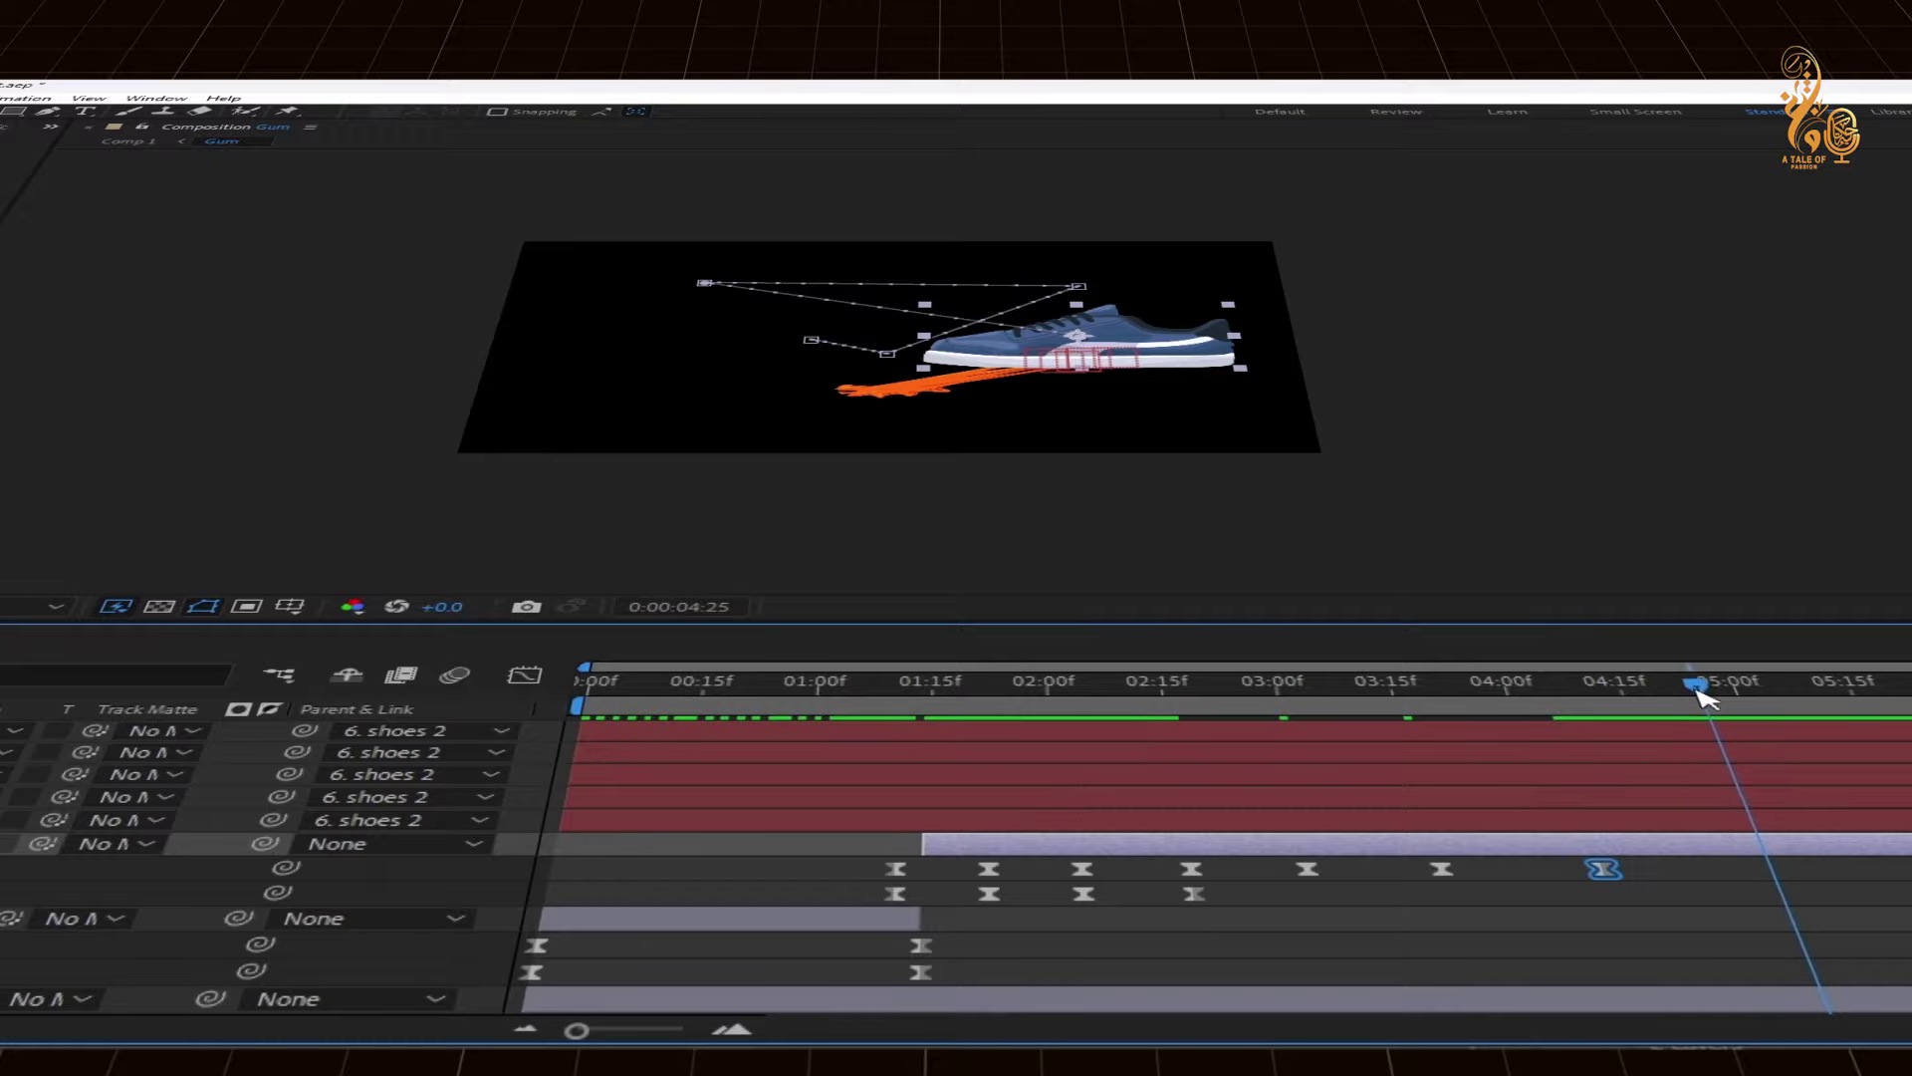
pyautogui.moveTo(1083, 331); pyautogui.dragTo(876, 289)
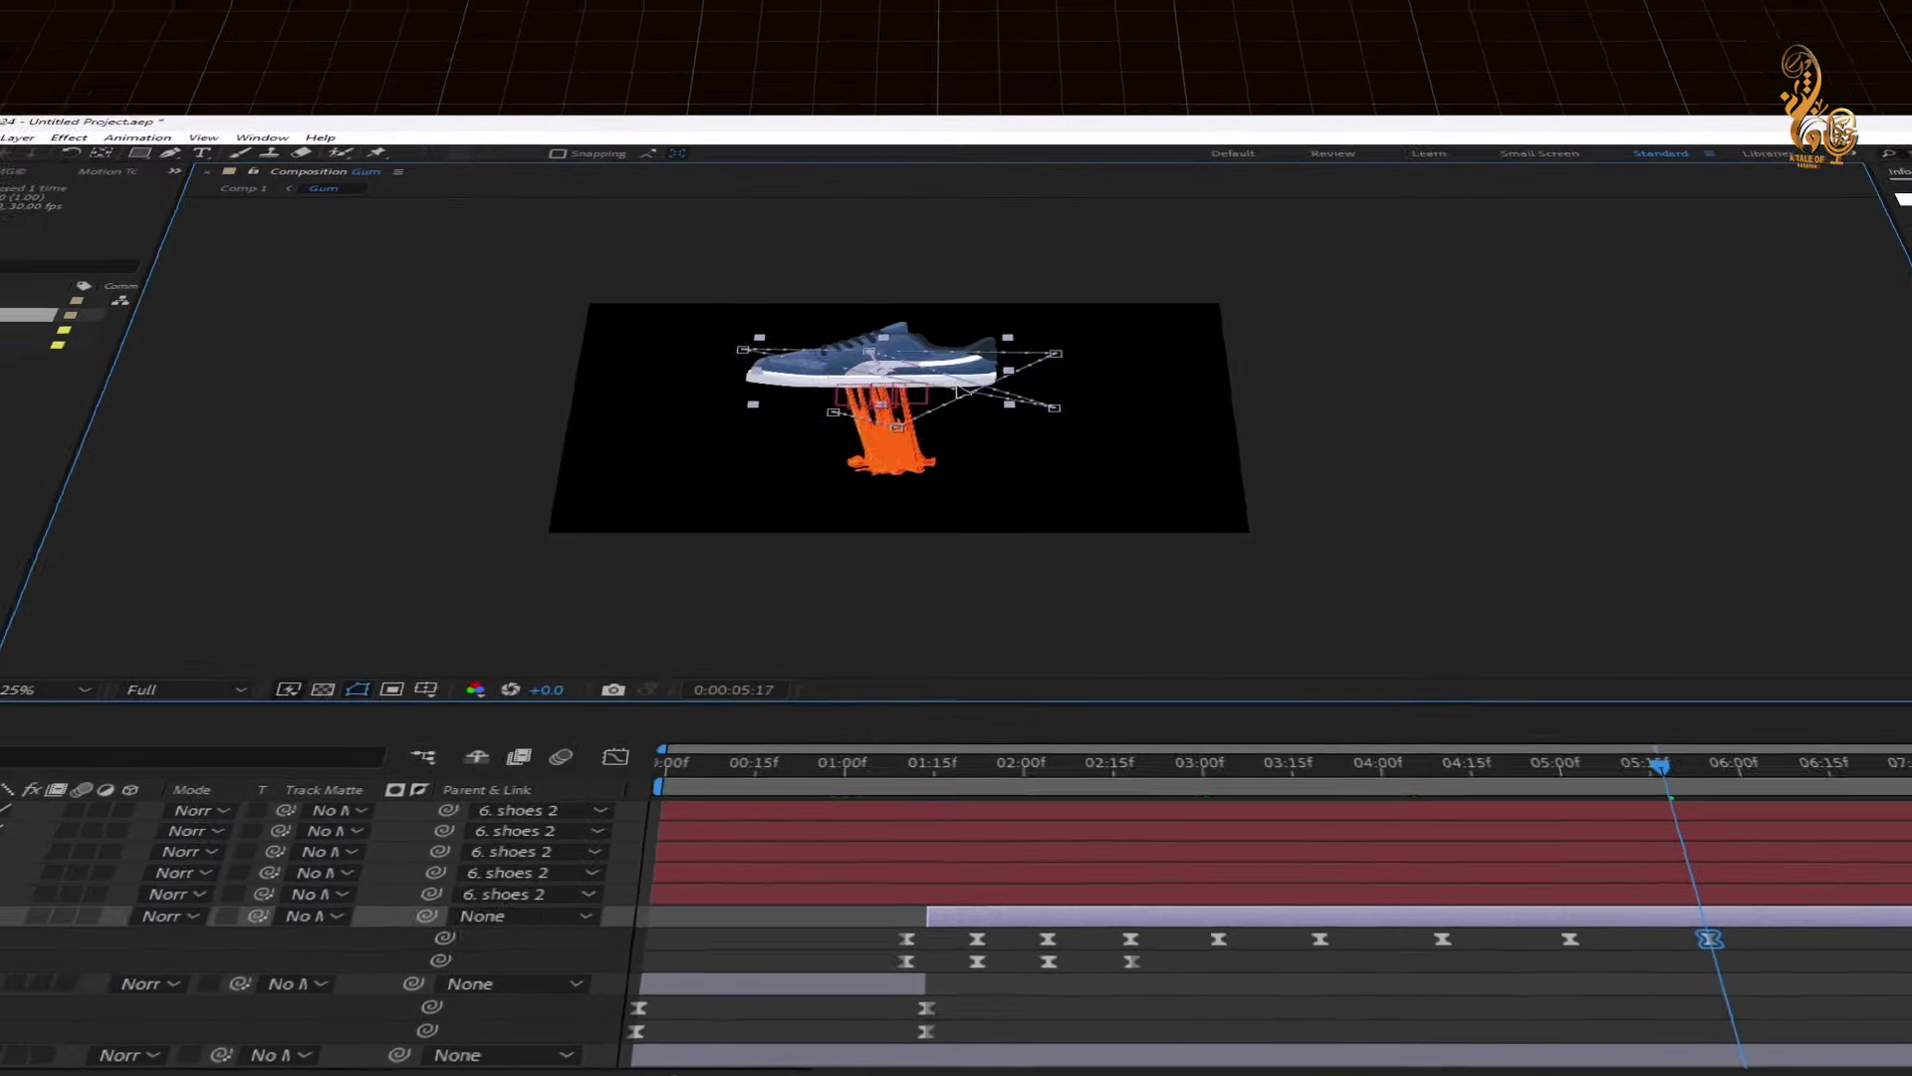
pyautogui.moveTo(962, 393); pyautogui.dragTo(982, 440)
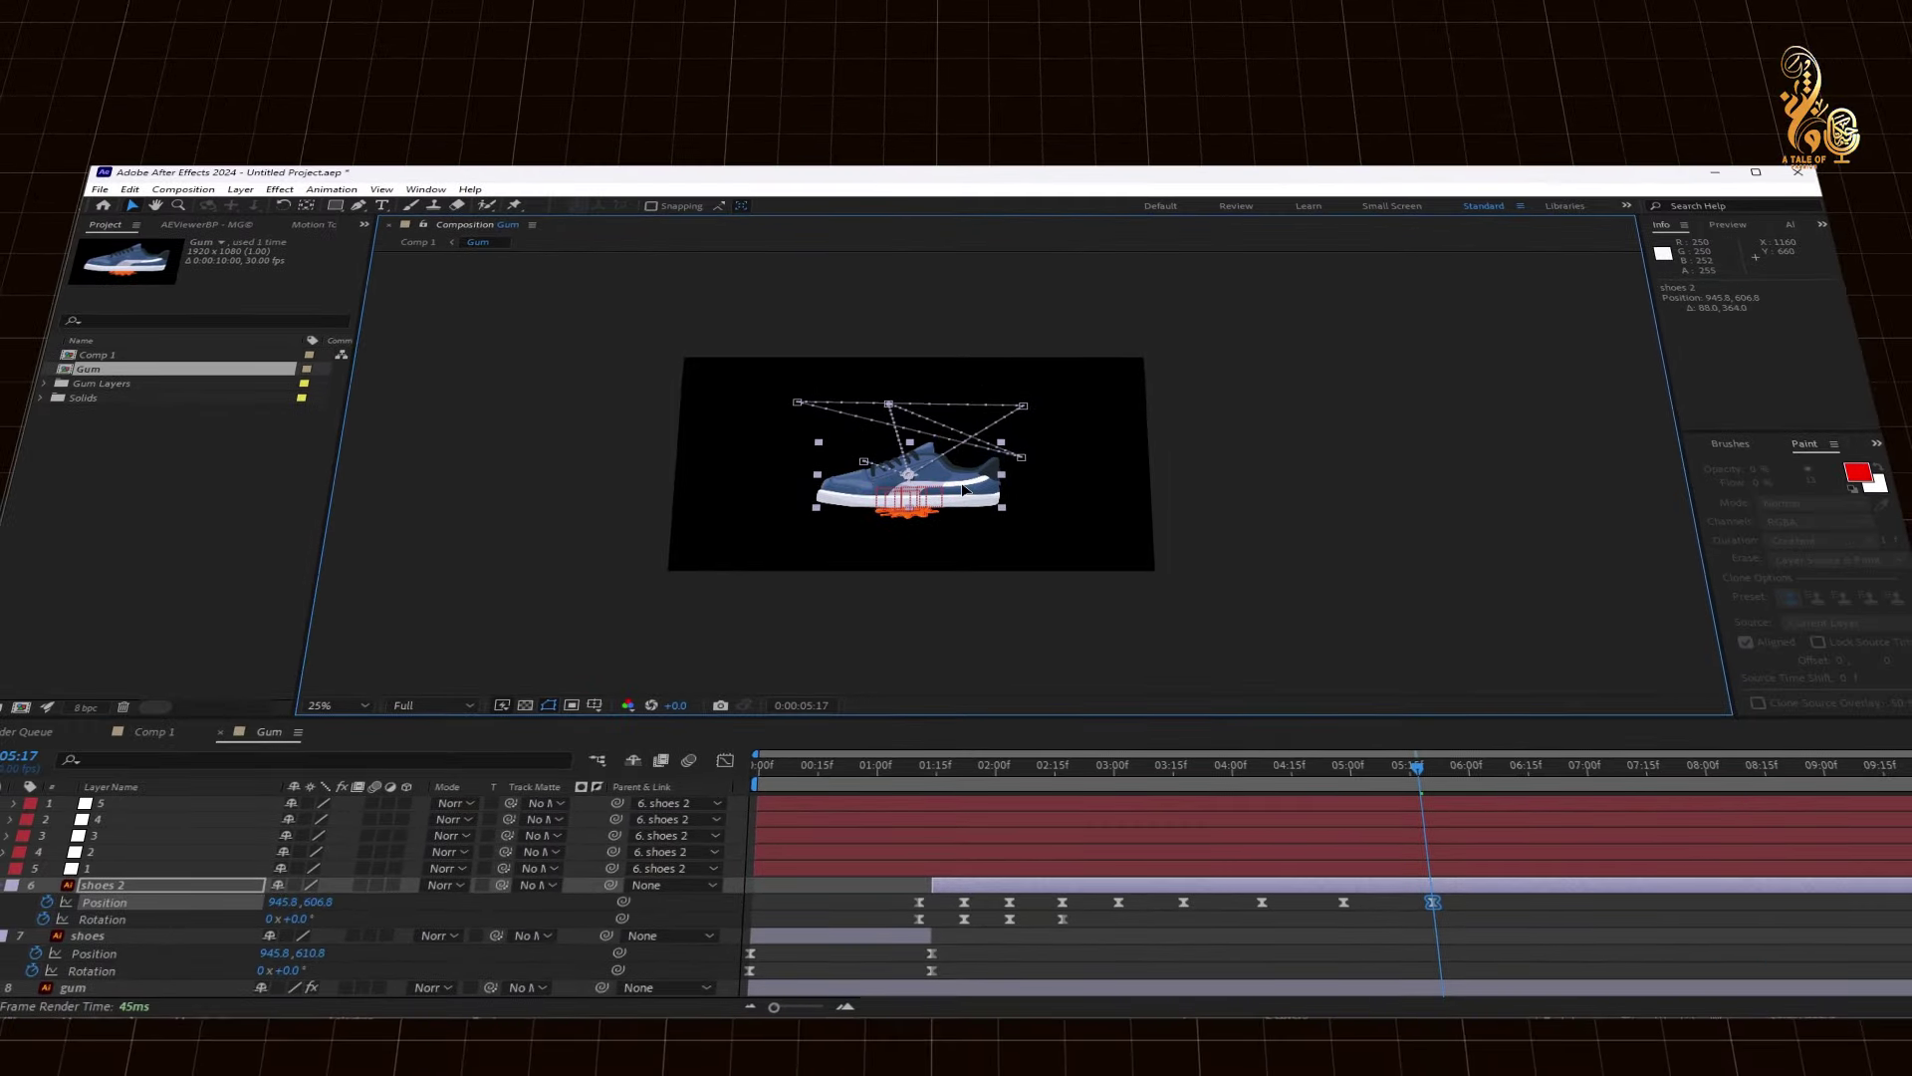
# Add Rotation keyframes to shoes 2 at its remaining Position keyframes from 0:00:03:00 onward, tilting the shoe with the pulls
pyautogui.moveTo(1335, 775); pyautogui.dragTo(1123, 794)
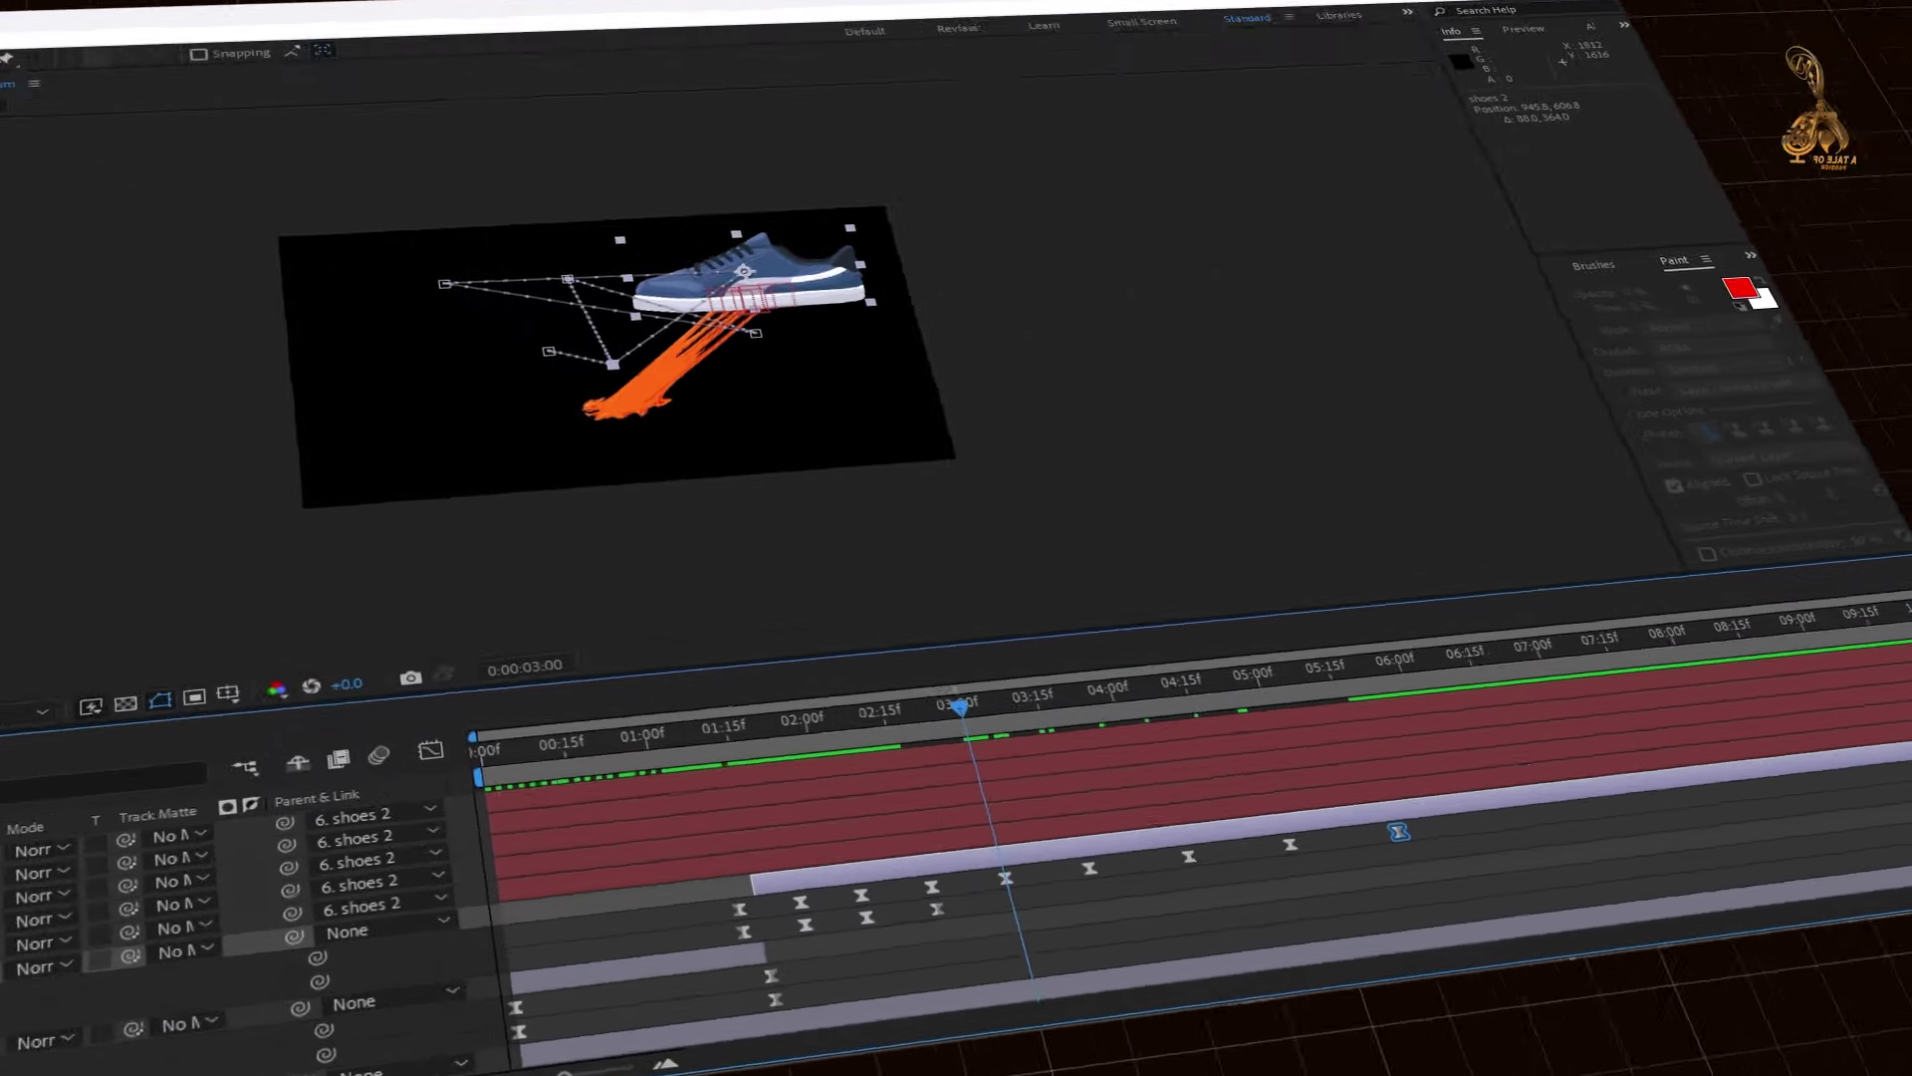
pyautogui.press('space')
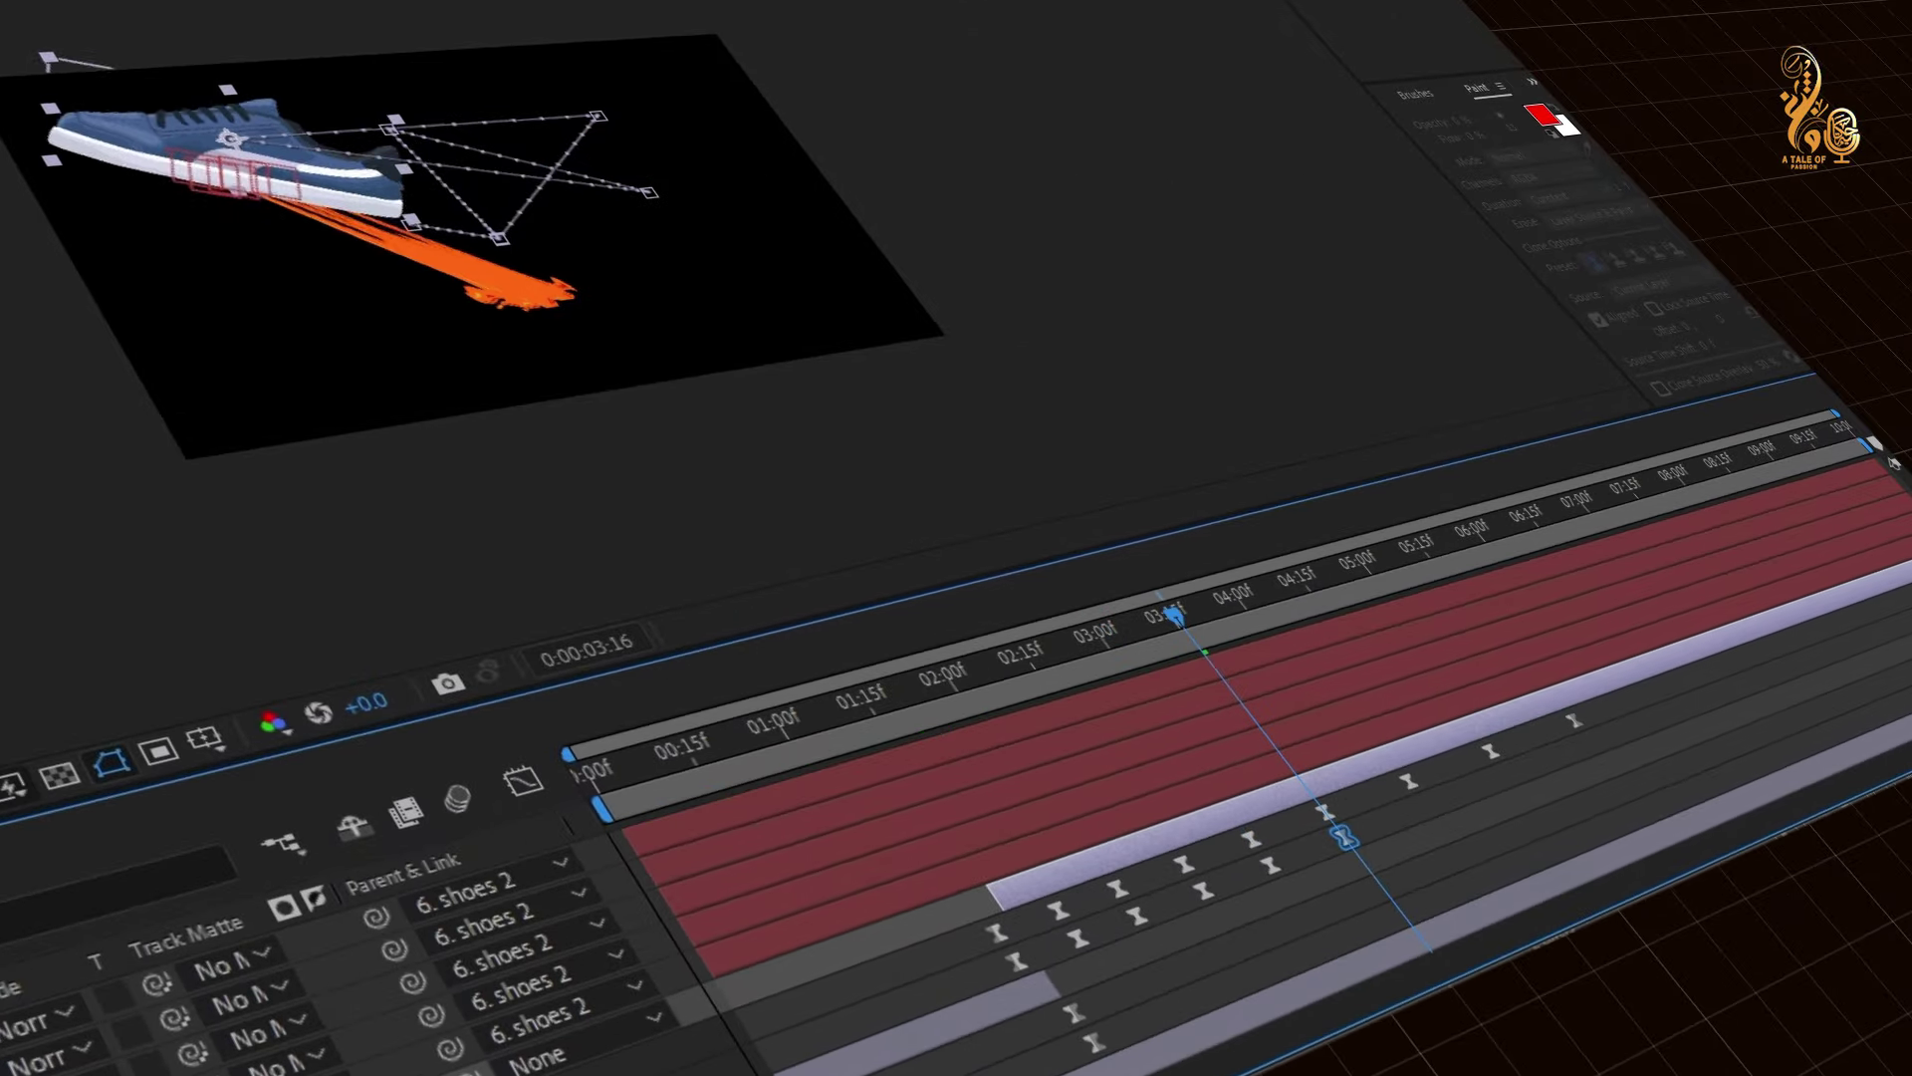
pyautogui.moveTo(1267, 600); pyautogui.dragTo(1357, 584)
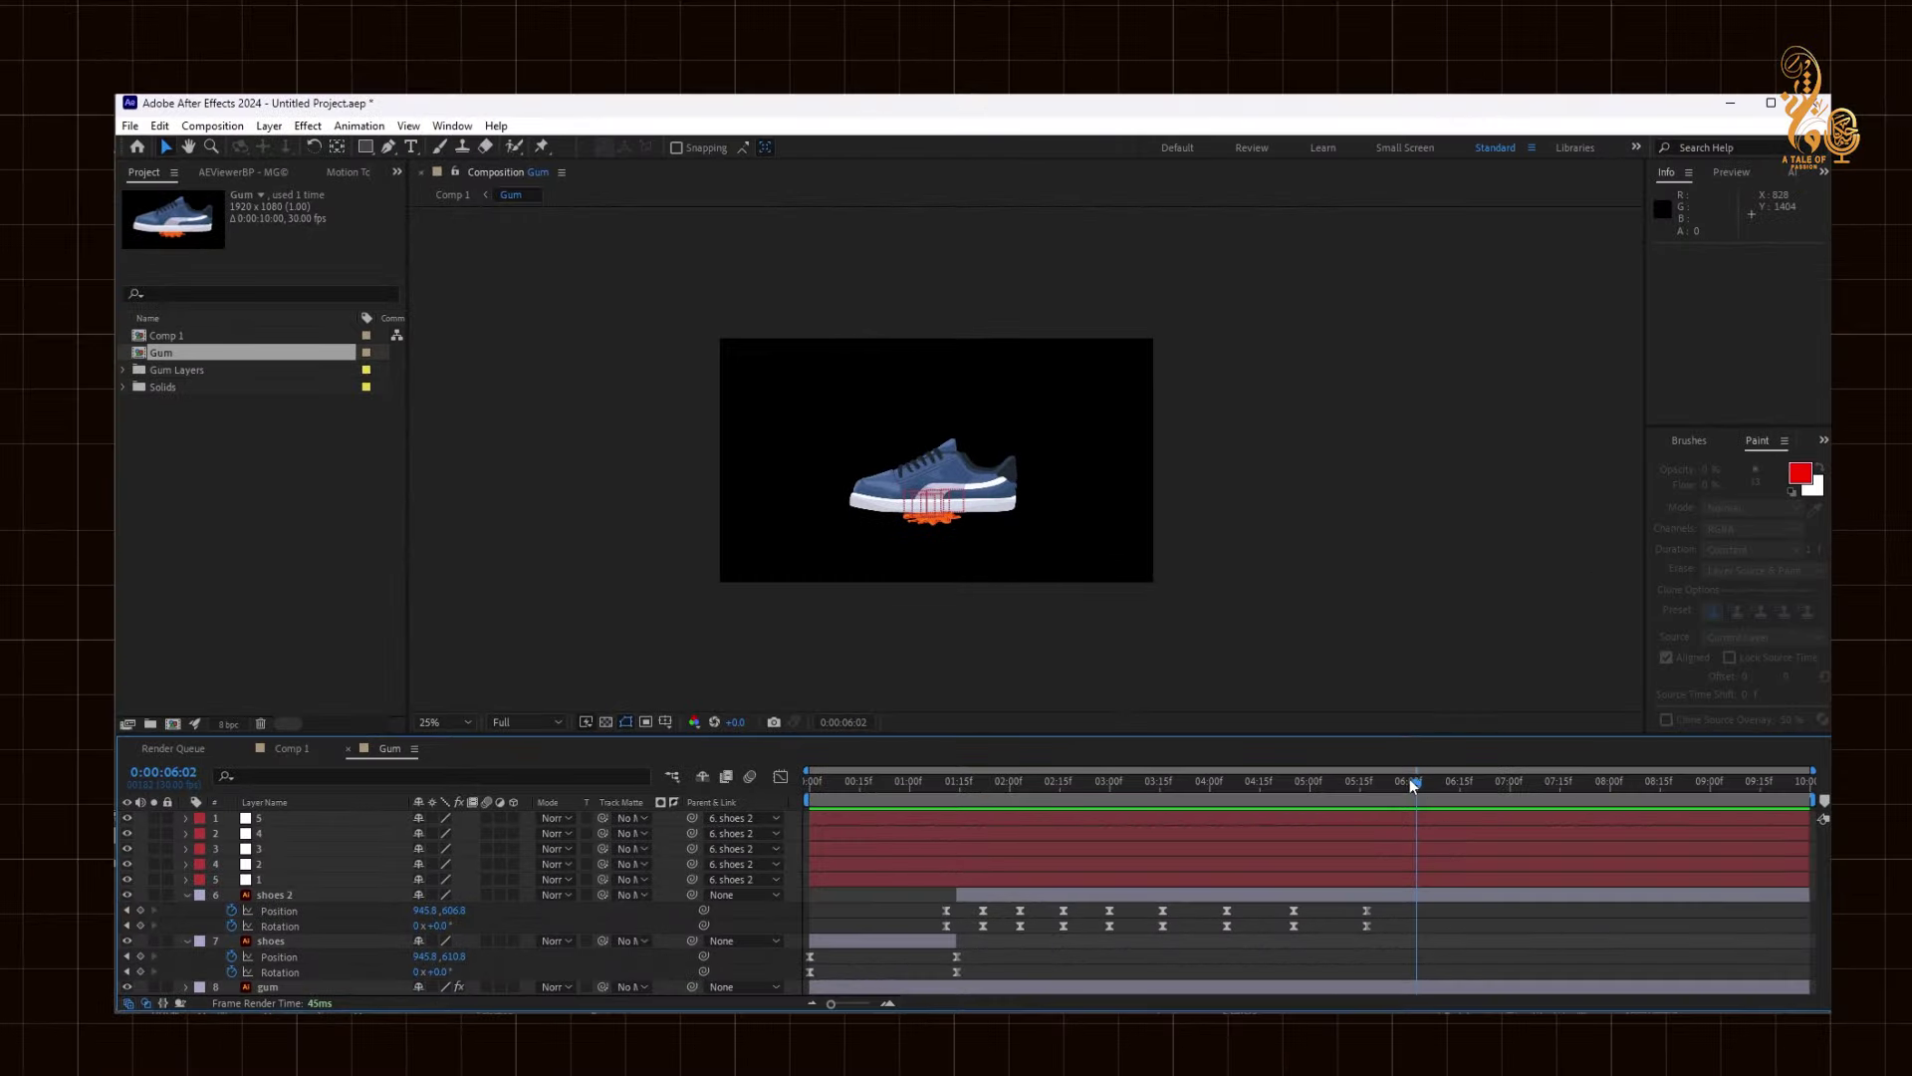
# Set the Gum composition's duration to 6 seconds
pyautogui.moveTo(1408, 779)
pyautogui.mouseDown()
pyautogui.moveTo(1371, 779)
pyautogui.moveTo(1414, 783)
pyautogui.mouseUp()
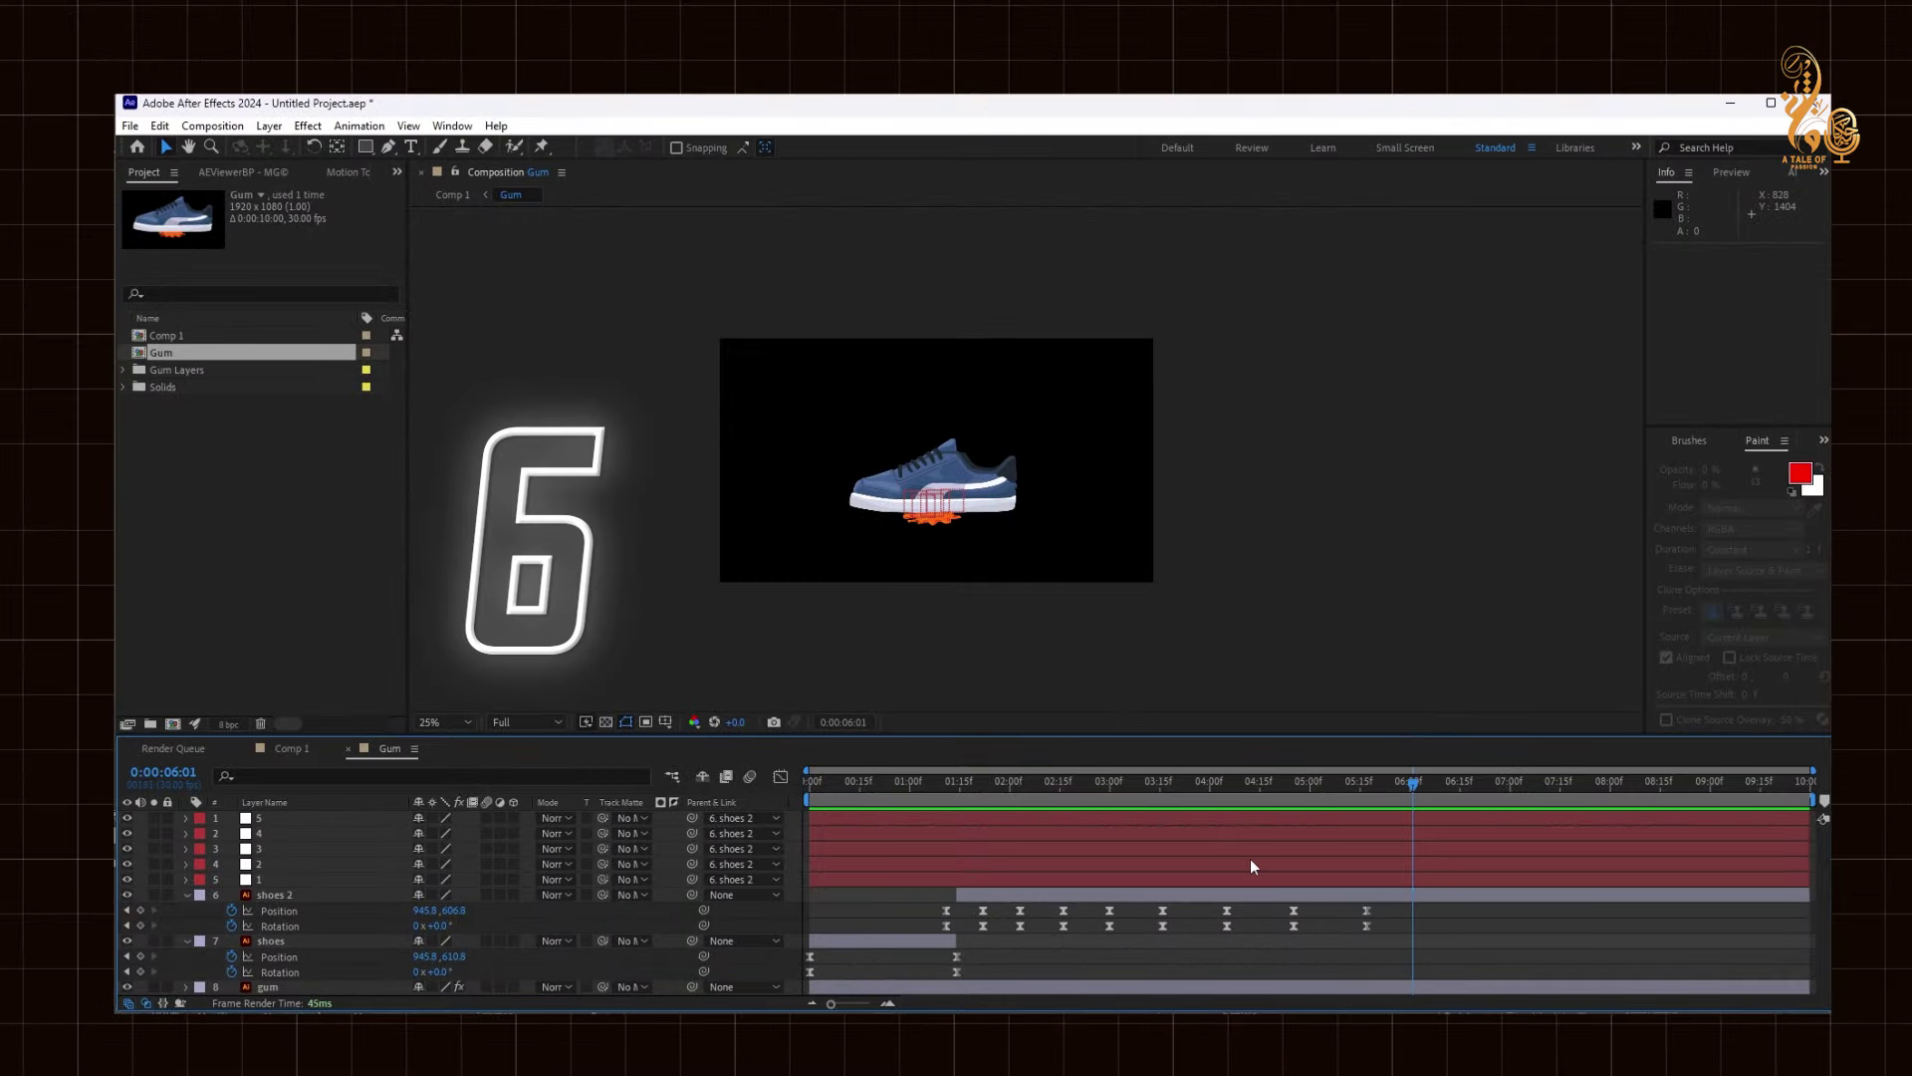
pyautogui.hotkey('ctrl', 'k')
pyautogui.moveTo(864, 600); pyautogui.dragTo(834, 608)
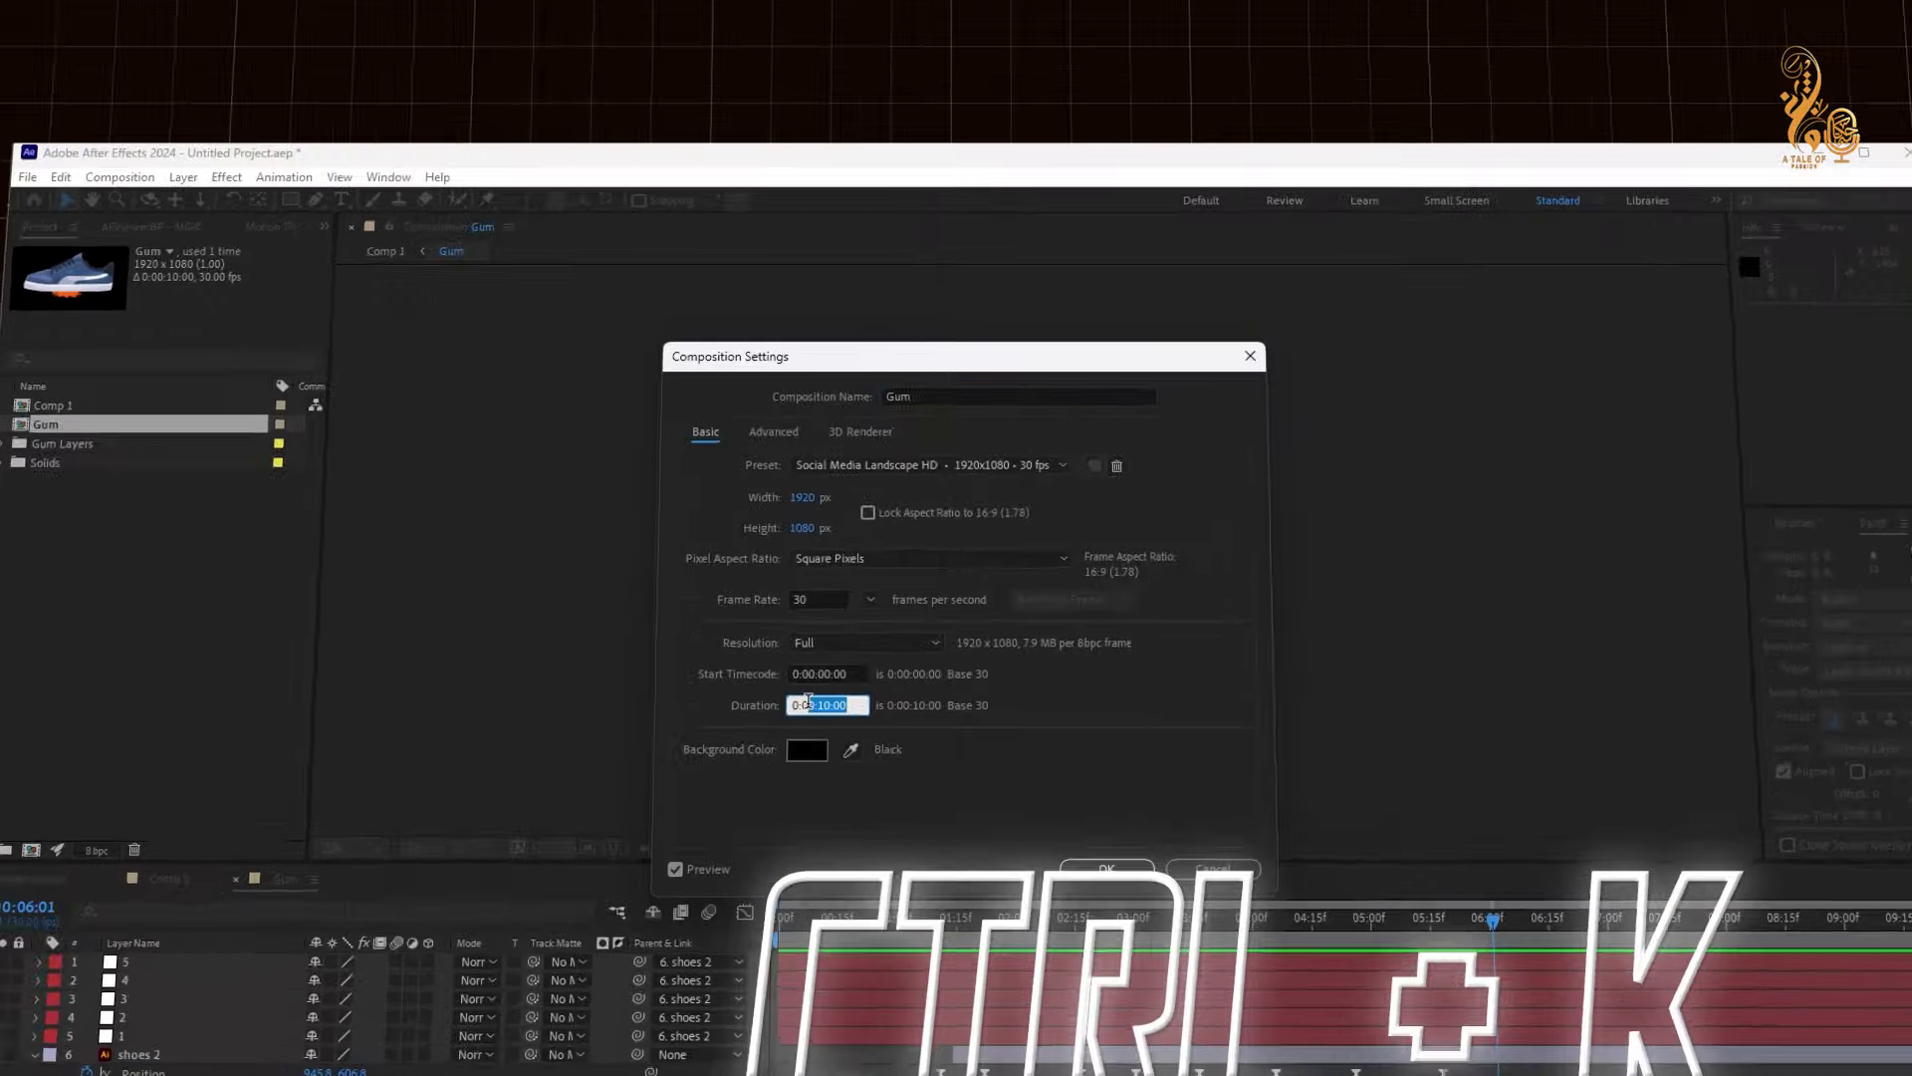
pyautogui.moveTo(809, 700); pyautogui.dragTo(724, 704)
pyautogui.write('6')
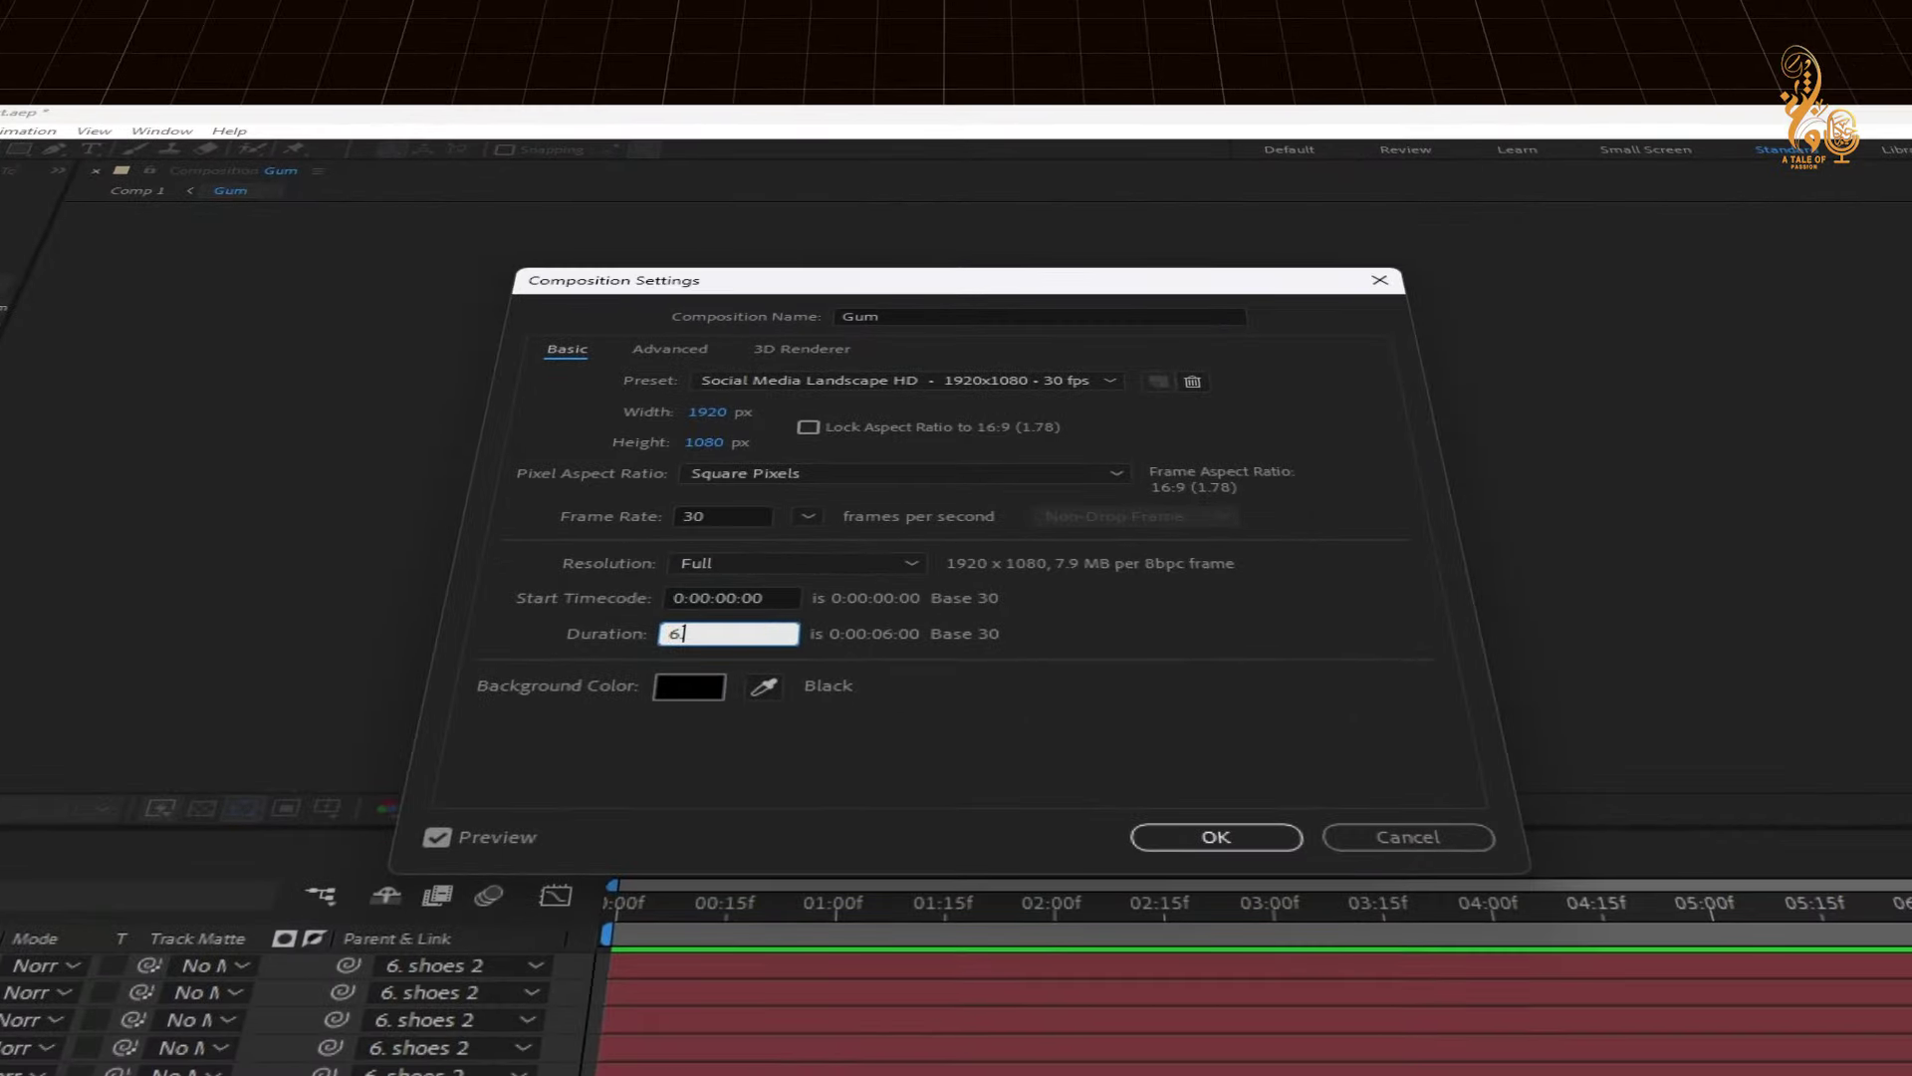
pyautogui.press('Return')
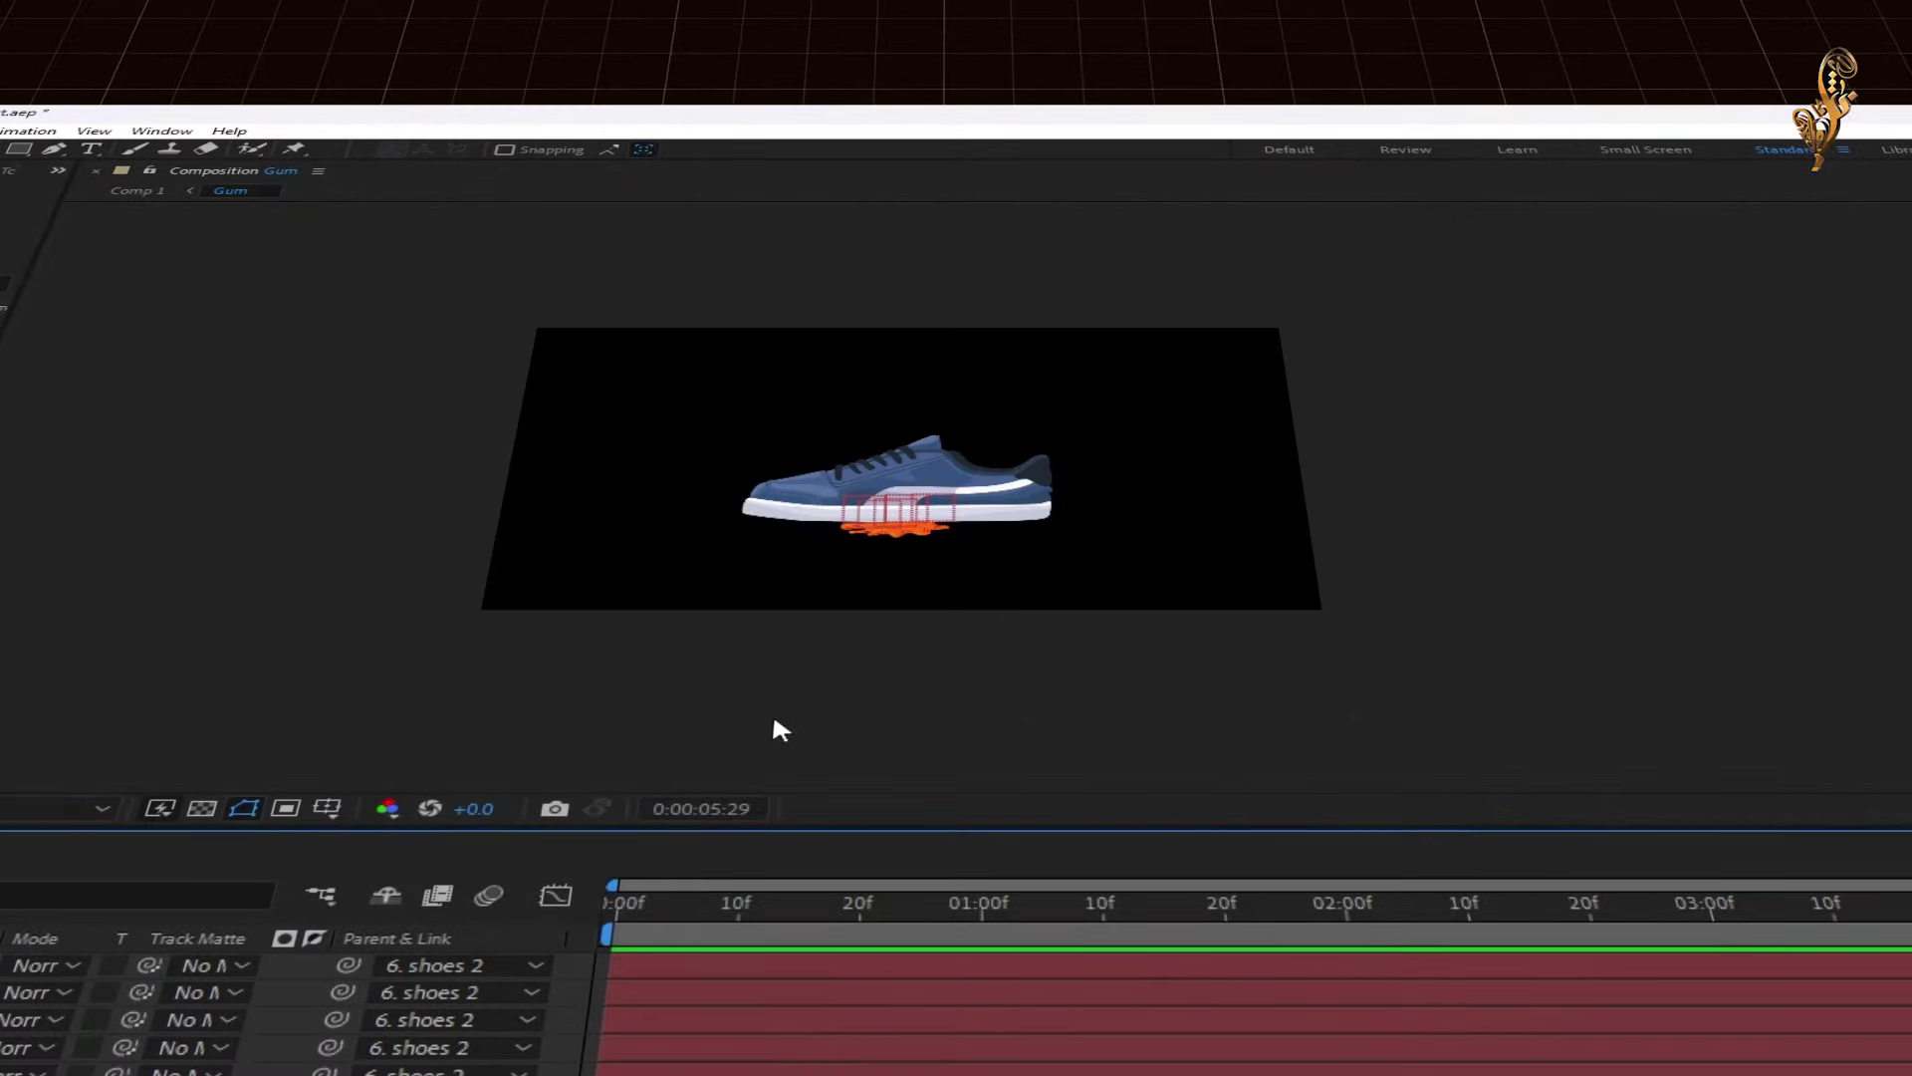
# Add the Gum composition to the Render Queue and render it in H.264 format as Gum.mp4
pyautogui.hotkey('ctrl', 'm')
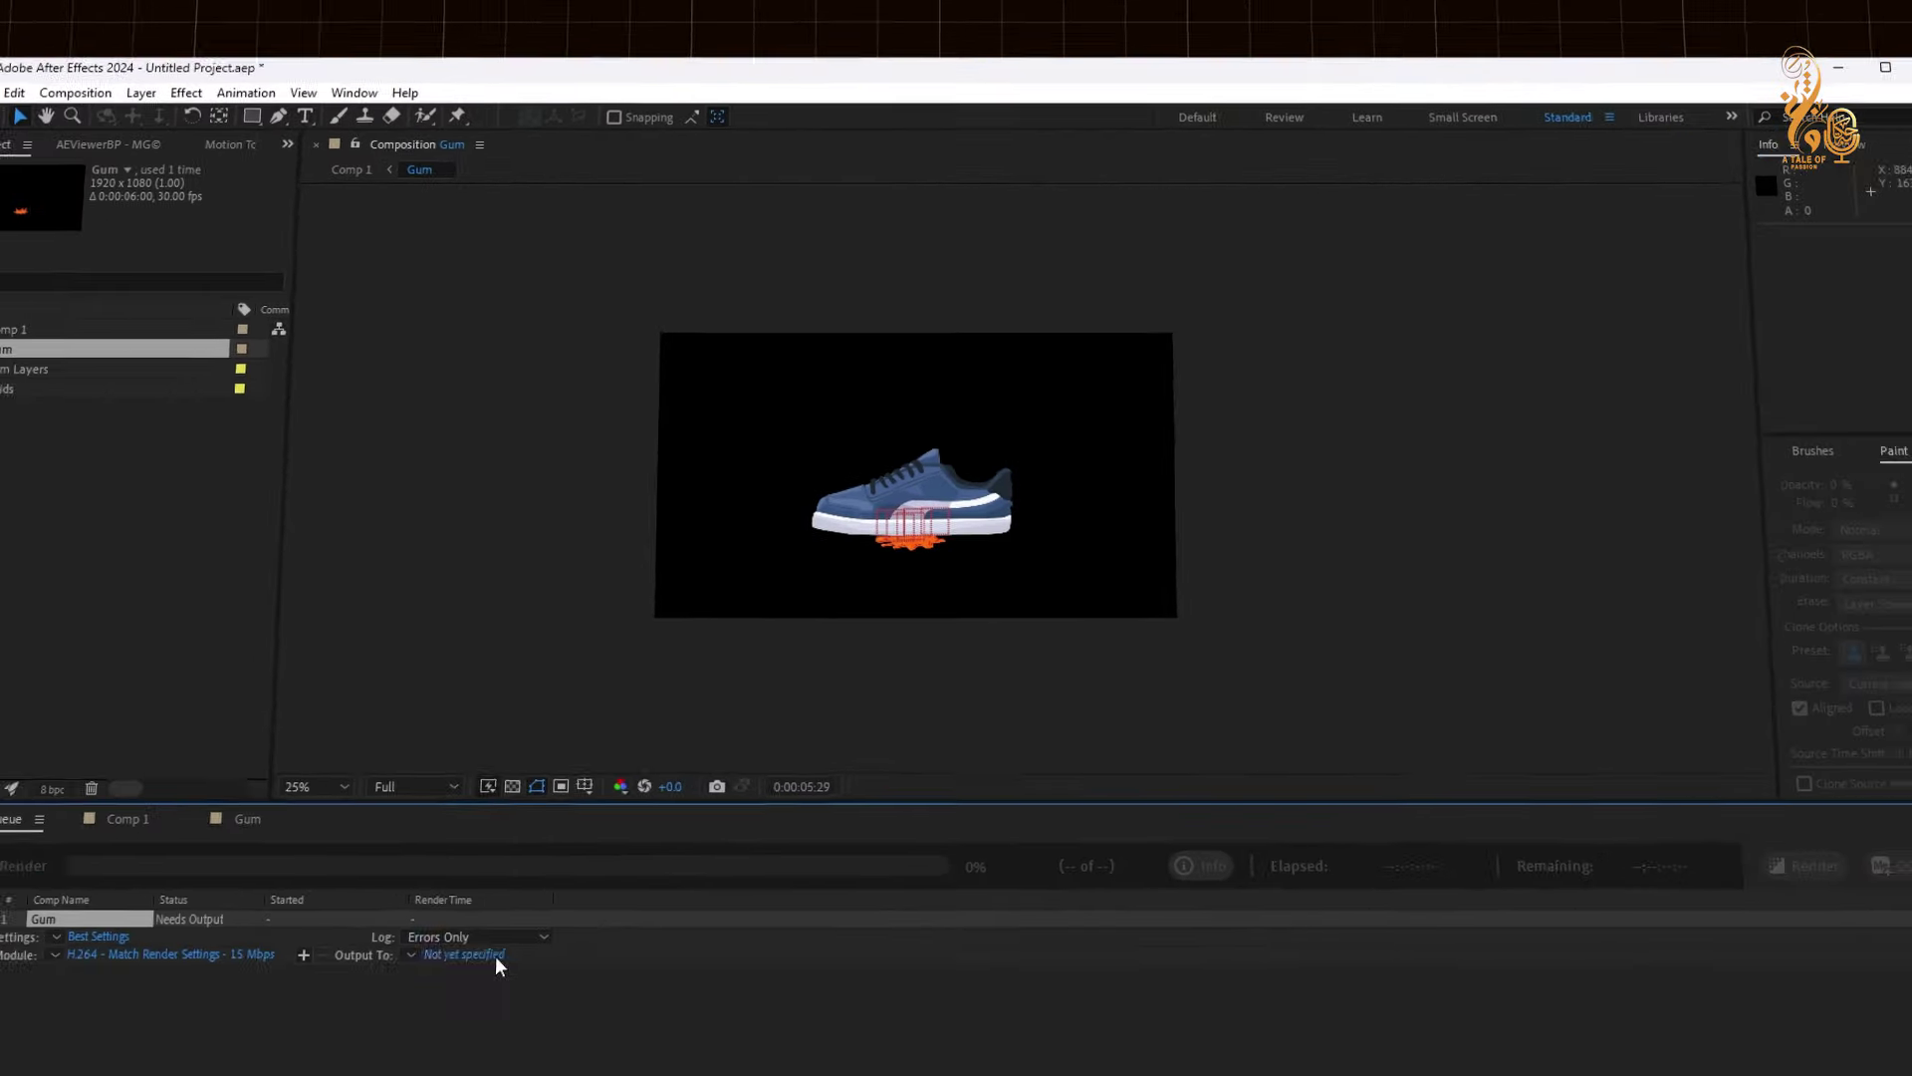
pyautogui.click(530, 868)
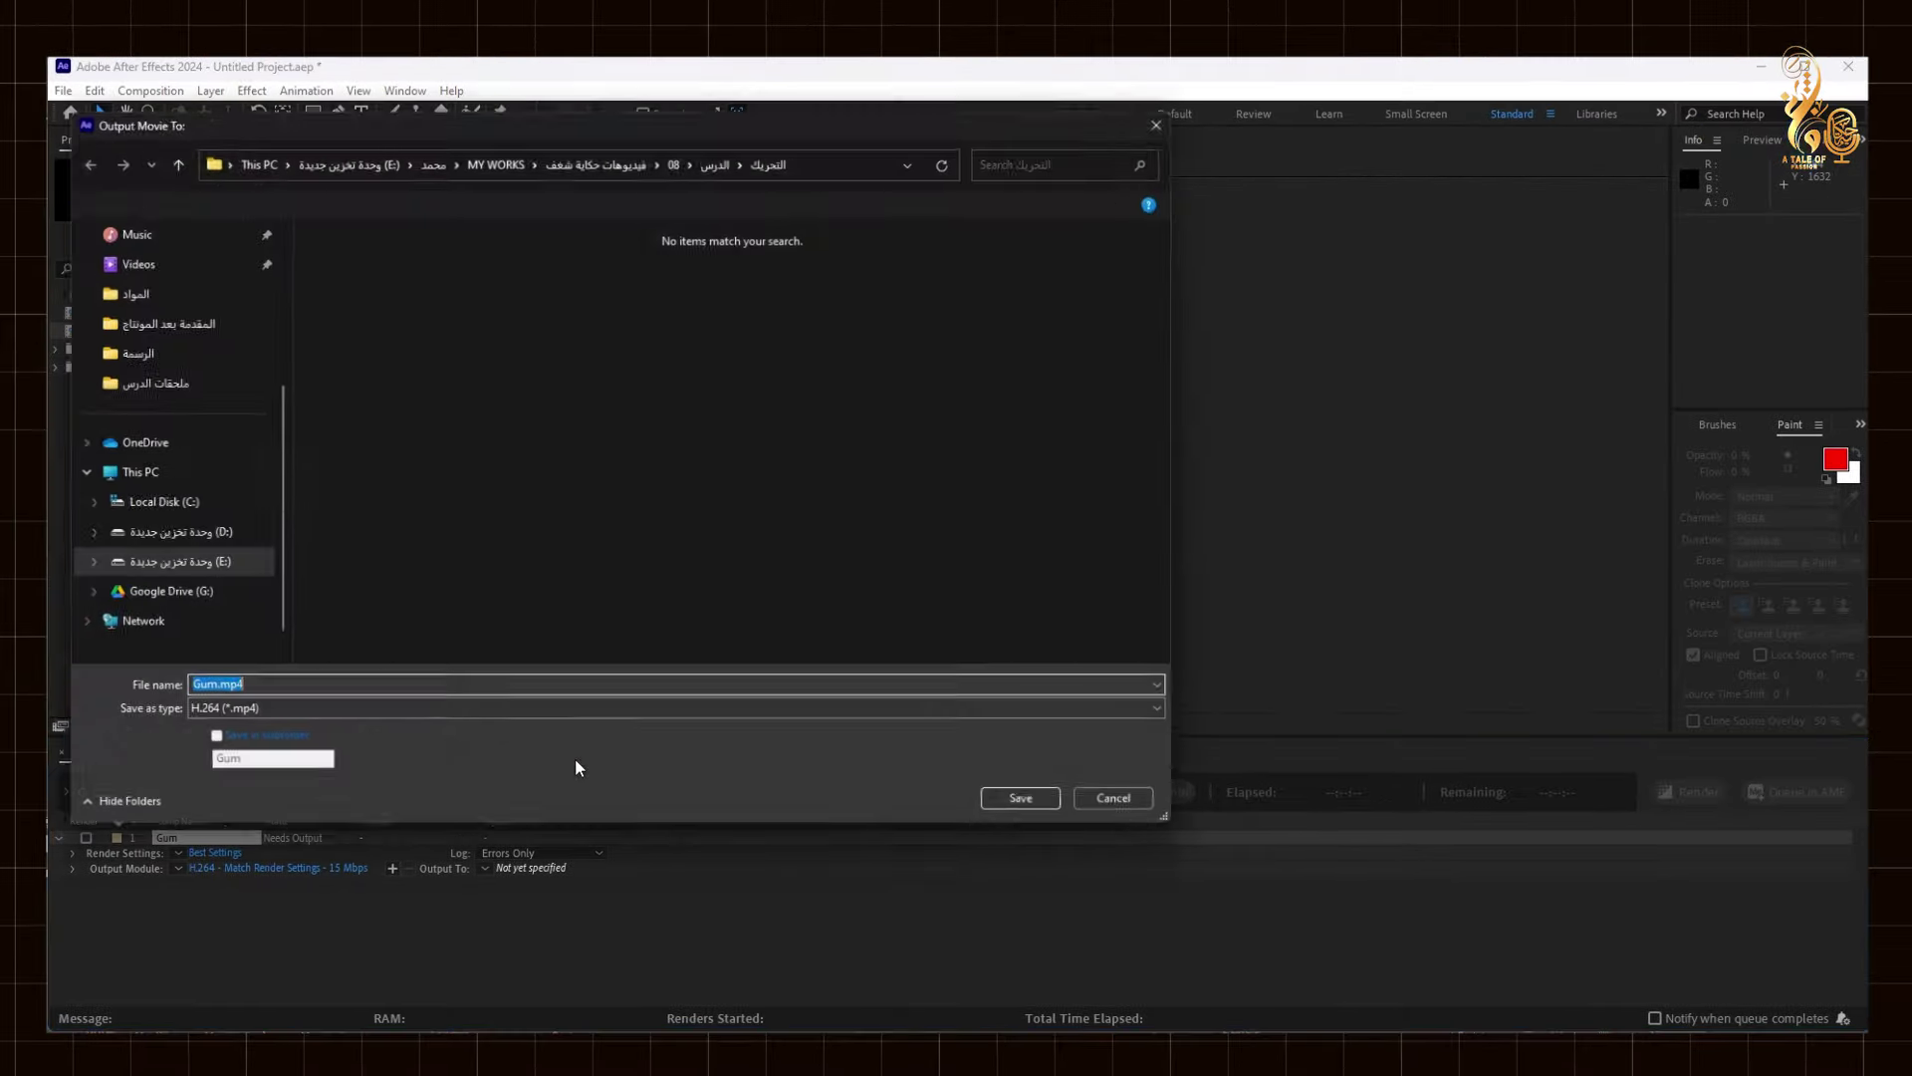
pyautogui.click(1006, 814)
pyautogui.click(1688, 792)
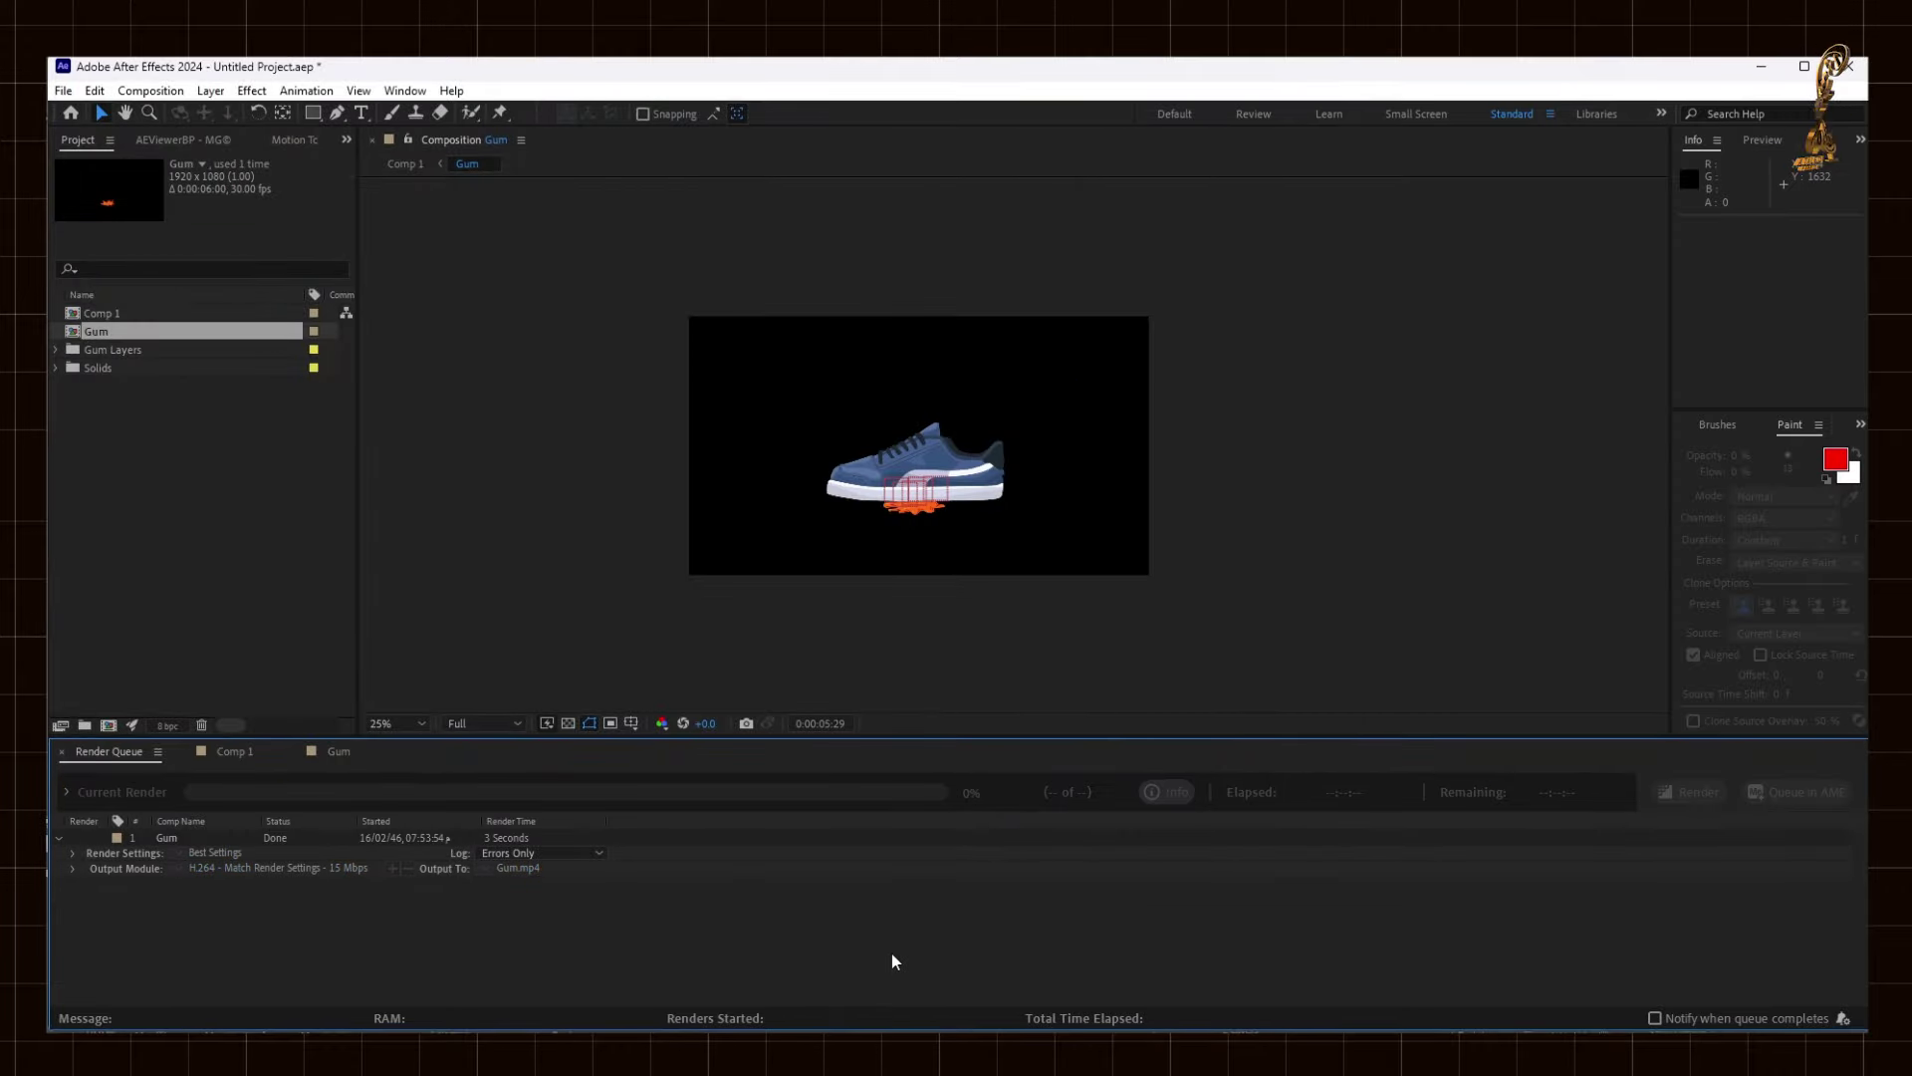